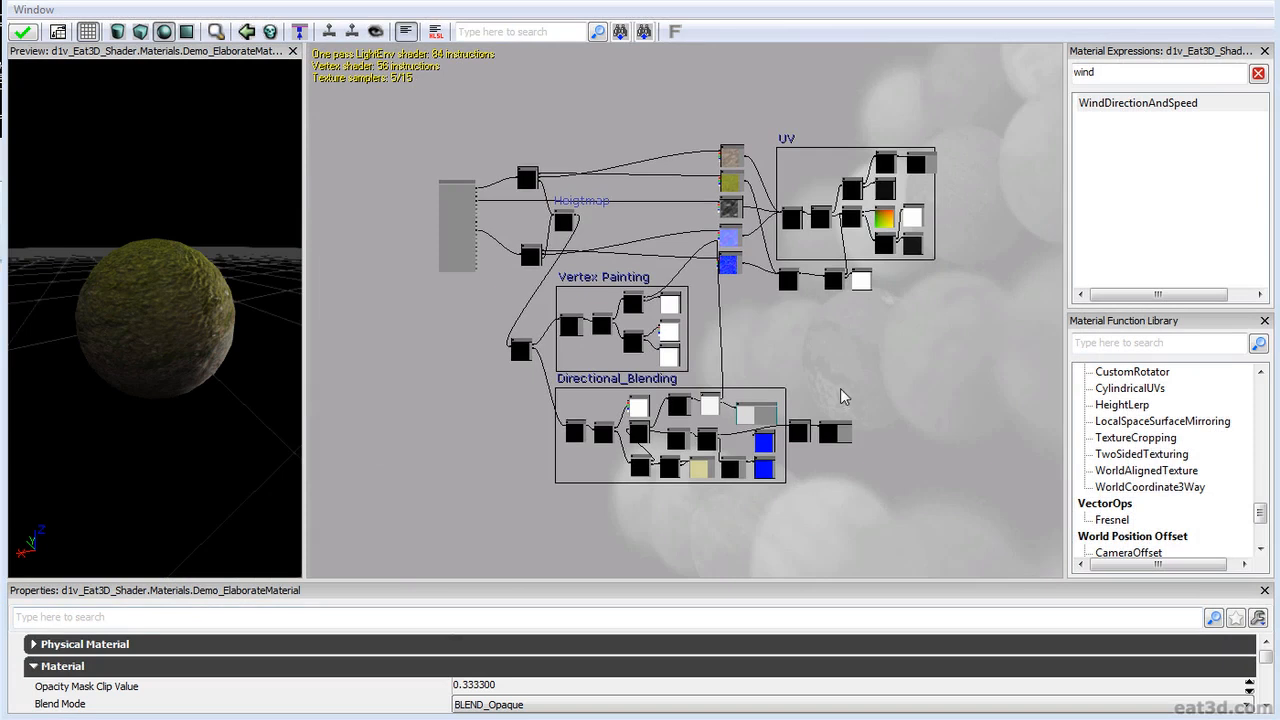
# Step: Move all texture, UV, Vertex Painting and Directional_Blending nodes away from the material node to free up space beside it
pyautogui.scroll(5, 681, 327)
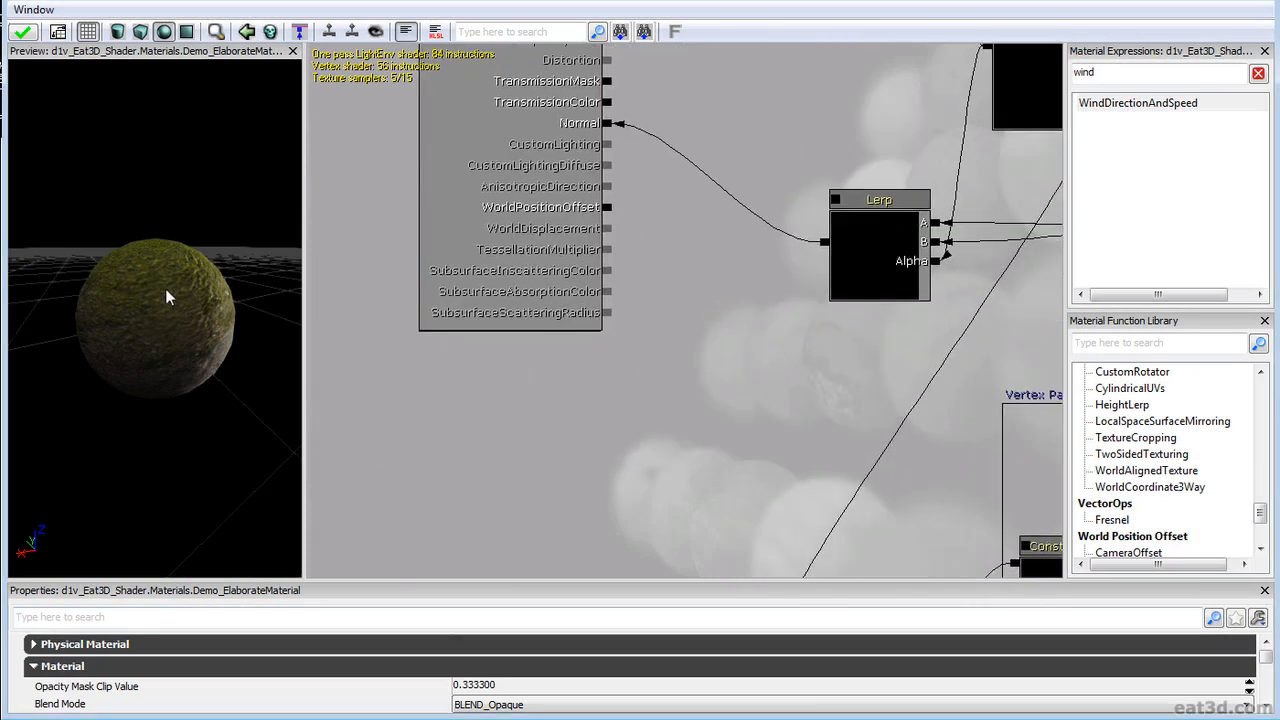
pyautogui.scroll(-3, 700, 400)
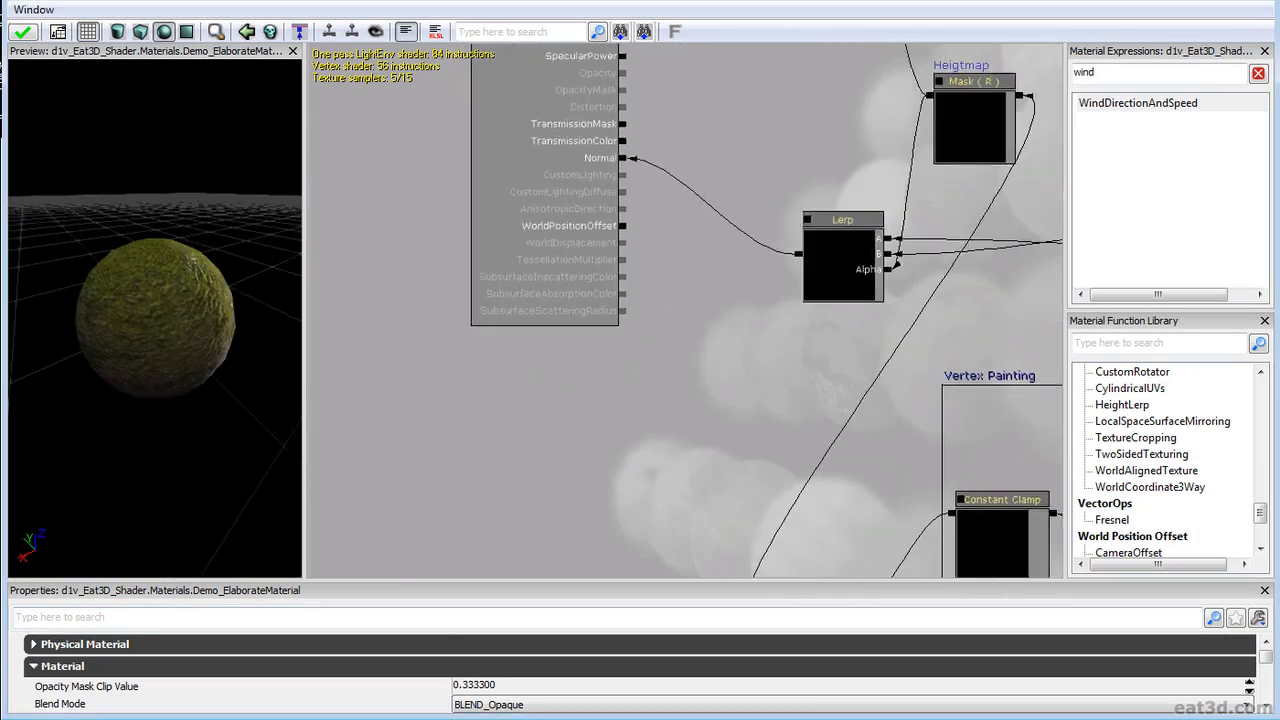
pyautogui.scroll(-5, 577, 298)
pyautogui.keyDown('ctrl'); pyautogui.keyDown('alt'); pyautogui.moveTo(452, 533); pyautogui.dragTo(1046, 62); pyautogui.keyUp('alt'); pyautogui.keyUp('ctrl')
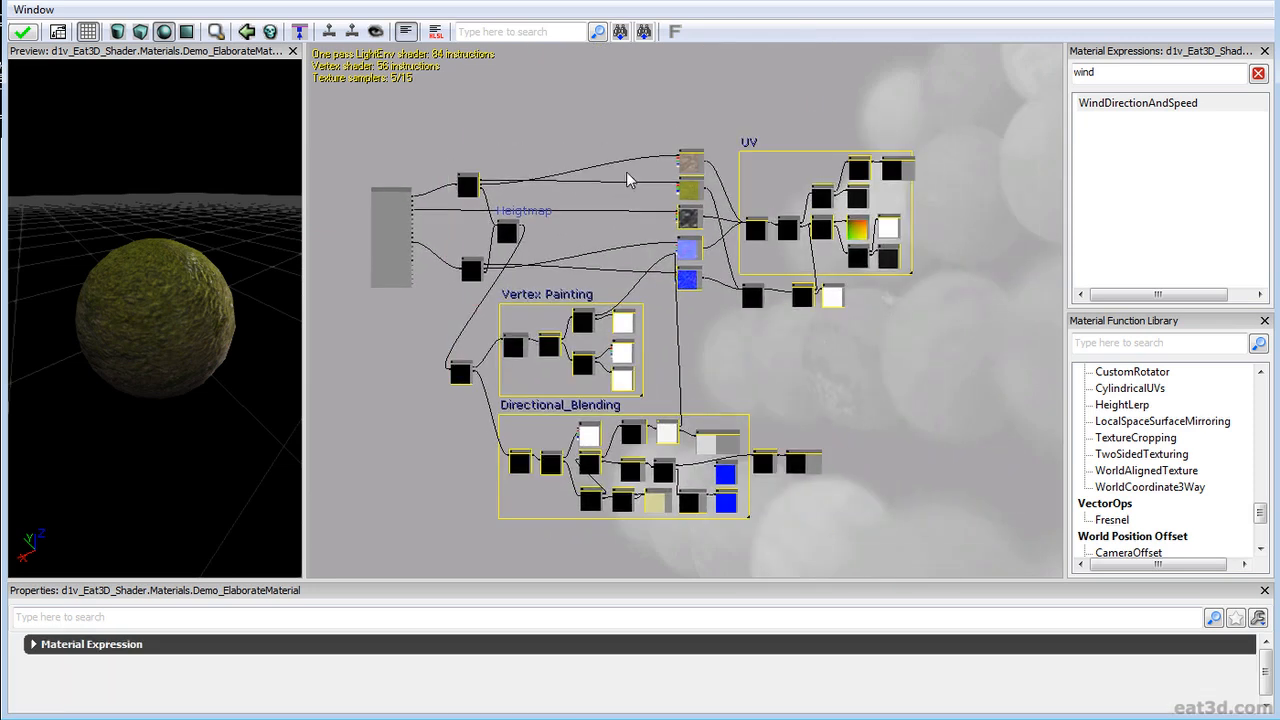
pyautogui.keyDown('ctrl'); pyautogui.moveTo(693, 160); pyautogui.dragTo(913, 123); pyautogui.keyUp('ctrl')
pyautogui.click(425, 303)
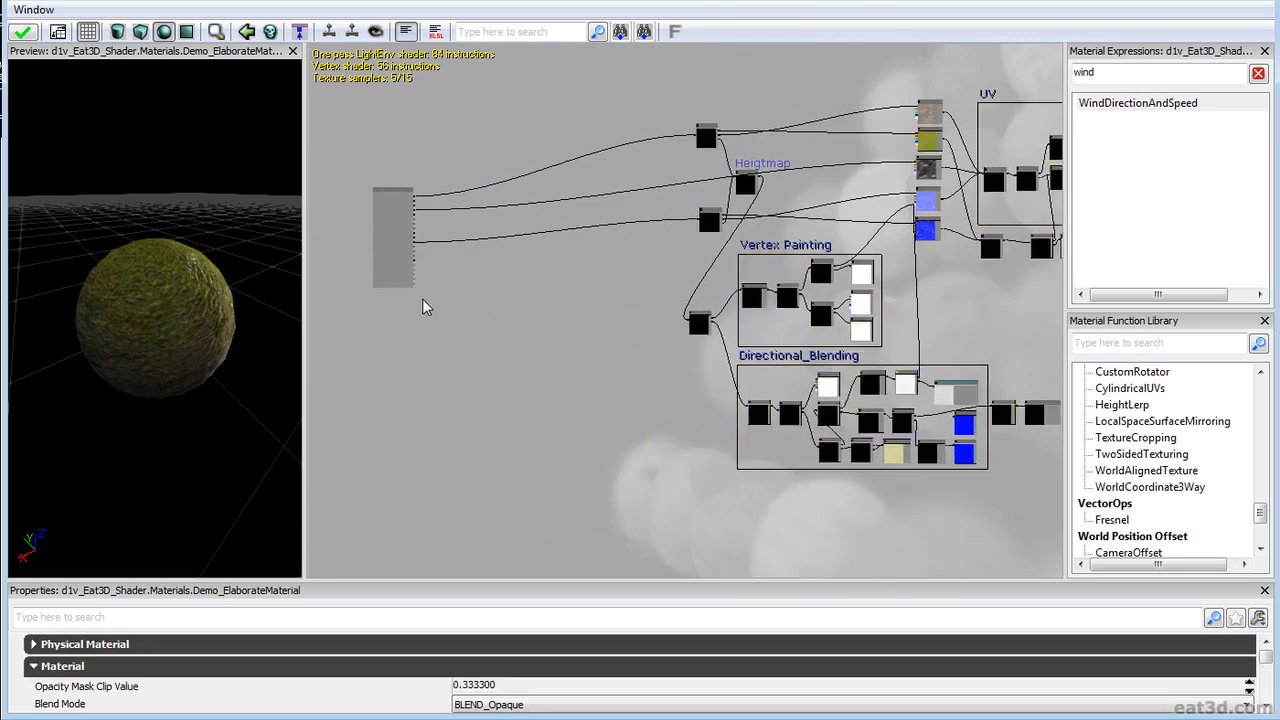
# Step: Add a Time expression and a Cosine expression to the empty space beside the PreviewMaterial_1 node
pyautogui.scroll(3, 533, 328)
pyautogui.scroll(3, 611, 457)
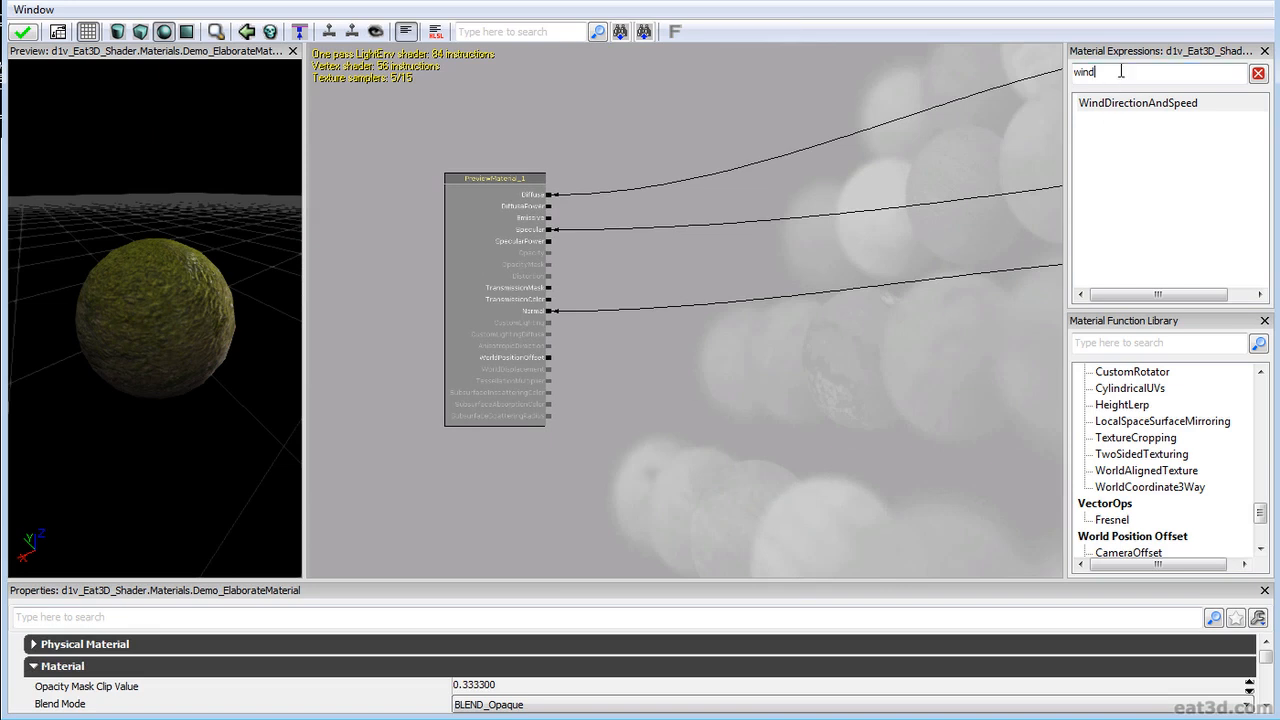
pyautogui.write('tim')
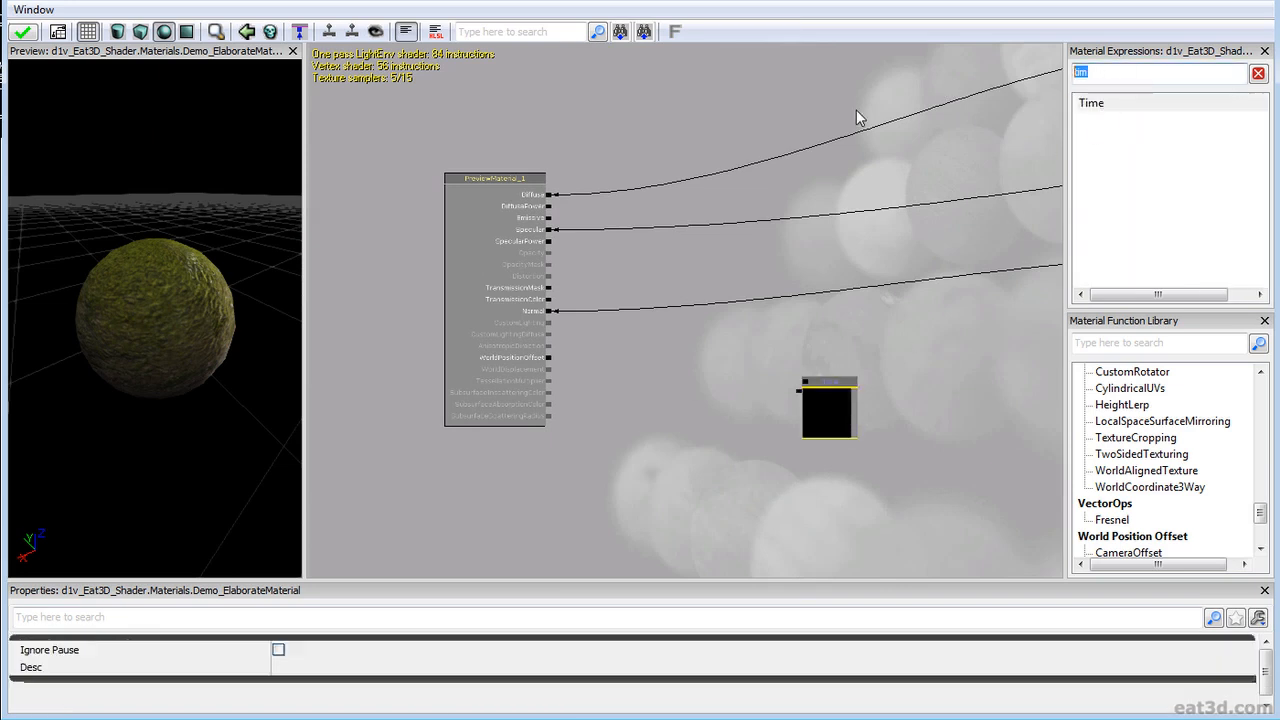
pyautogui.write('si')
pyautogui.moveTo(1095, 138); pyautogui.dragTo(751, 447)
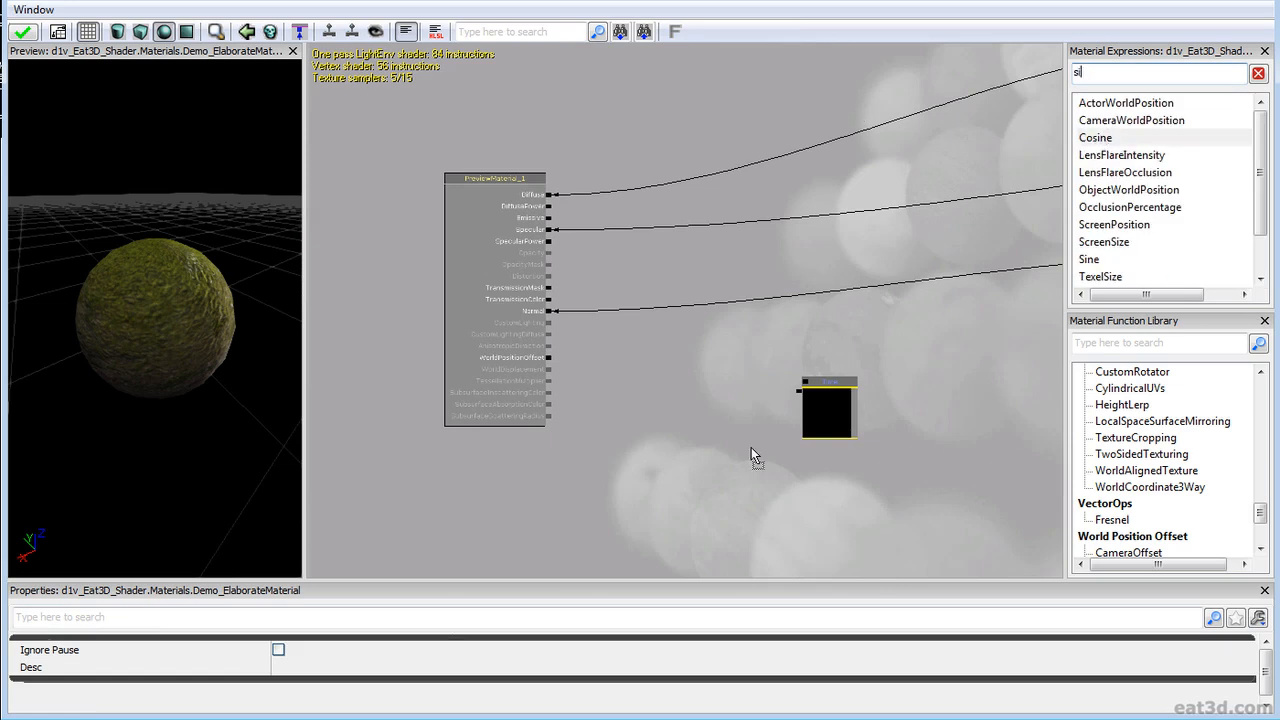
# Step: Connect Time into Cosine and feed the Cosine output into the material's WorldPositionOffset
pyautogui.moveTo(796, 391); pyautogui.dragTo(621, 325)
pyautogui.scroll(2, 811, 339)
pyautogui.click(794, 371)
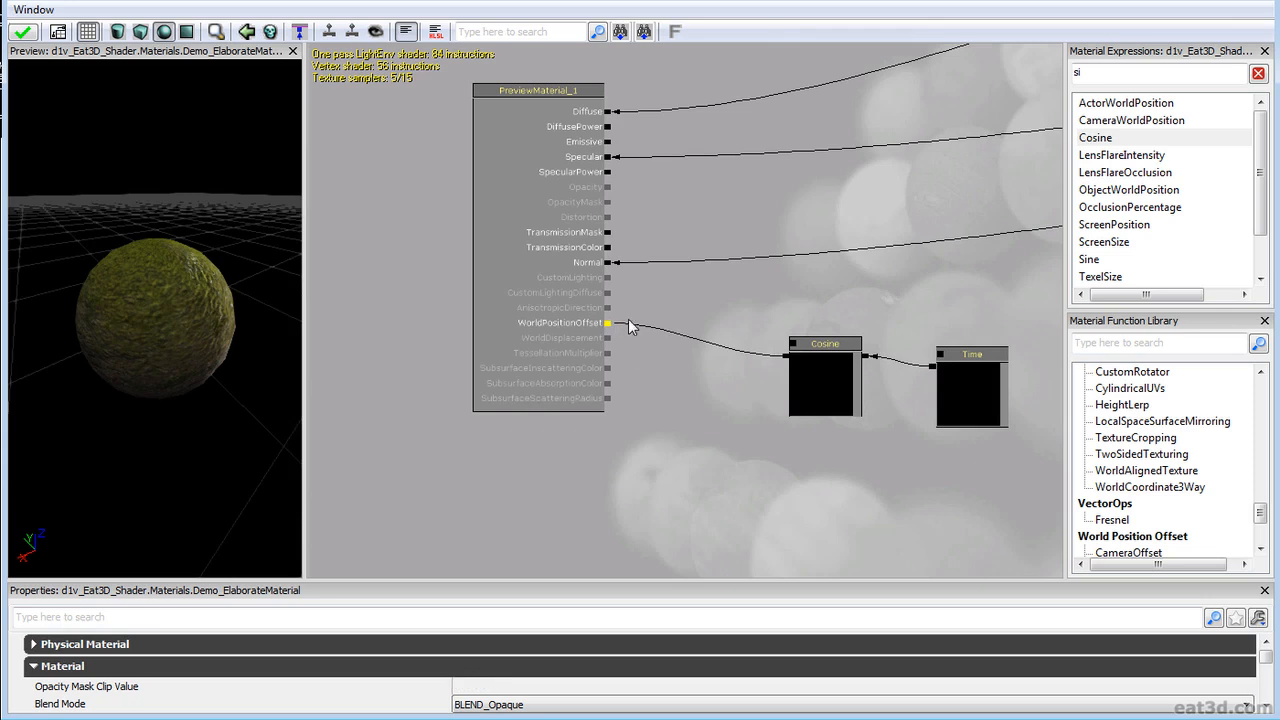
# Step: Turn on the real-time material viewport and orbit the preview sphere to watch its motion
pyautogui.click(328, 32)
pyautogui.moveTo(139, 279); pyautogui.dragTo(9, 148)
pyautogui.moveTo(106, 240); pyautogui.dragTo(114, 187, button='right')
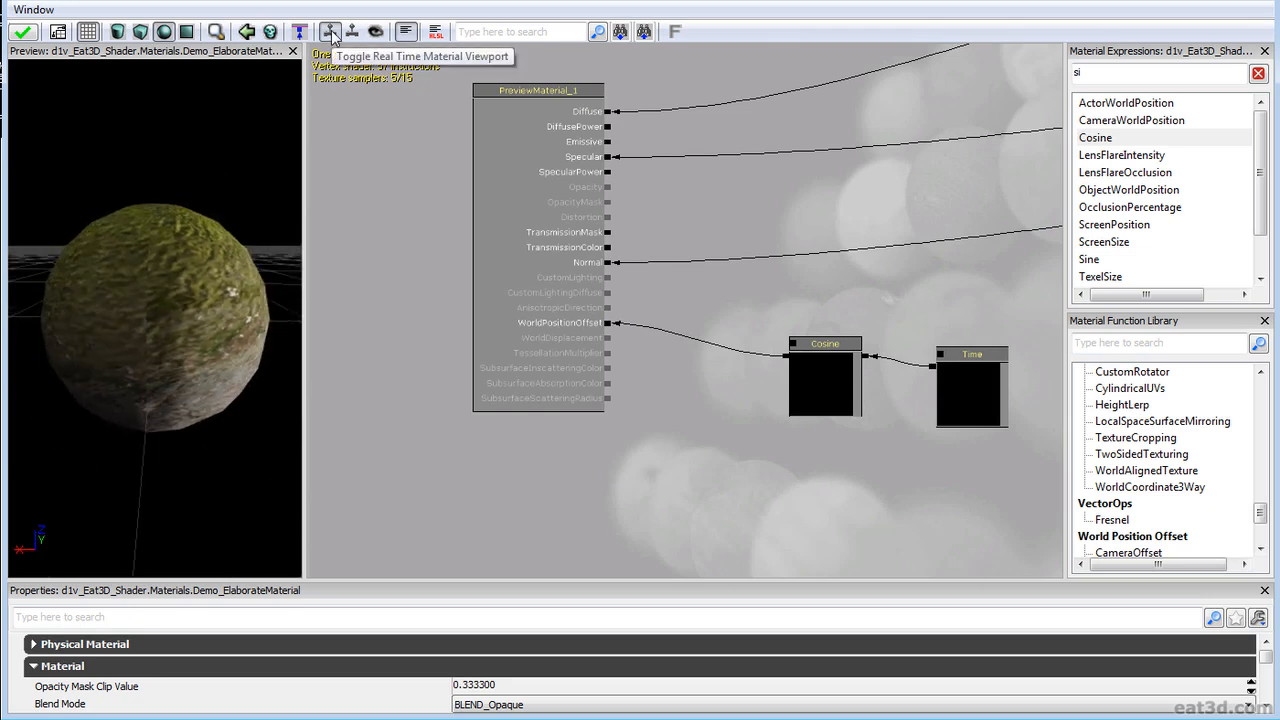
pyautogui.moveTo(150, 250); pyautogui.dragTo(300, 321)
# Step: Align the Time node with Cosine and add a Multiply expression beneath the Cosine node
pyautogui.moveTo(992, 522); pyautogui.dragTo(907, 462)
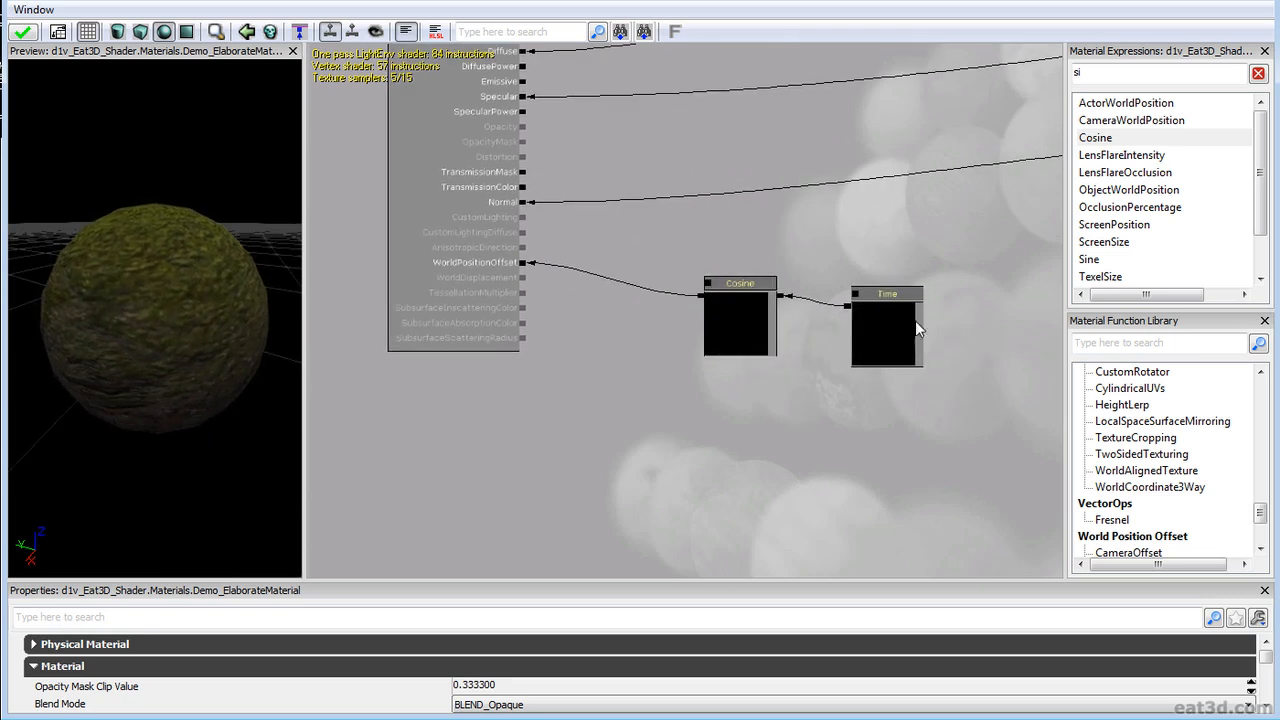
pyautogui.click(892, 318)
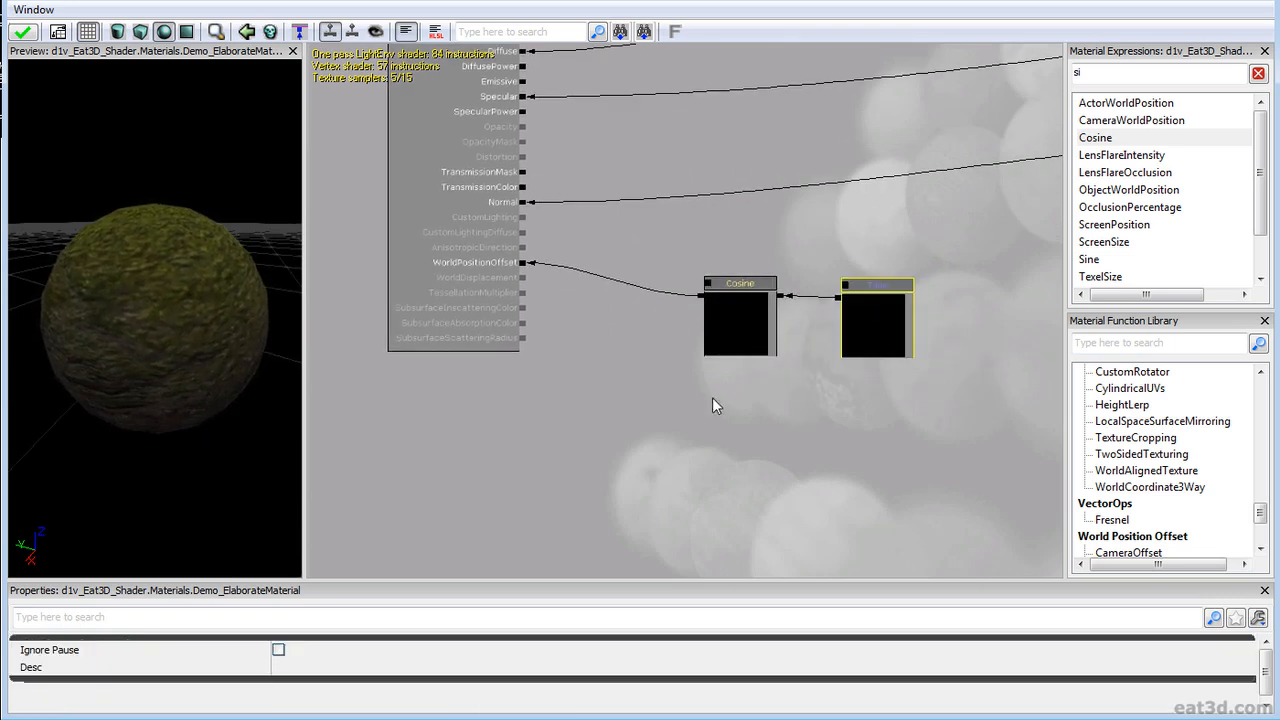
pyautogui.write('mu')
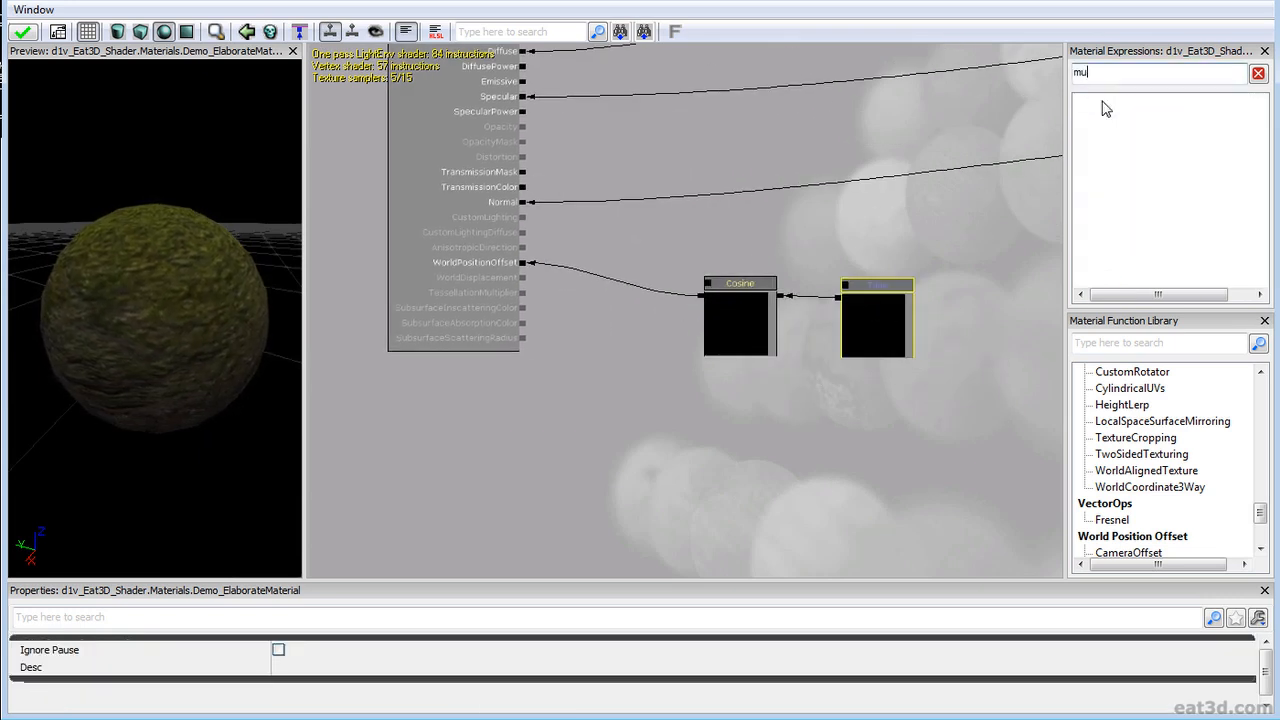
pyautogui.moveTo(1106, 85); pyautogui.dragTo(671, 379)
pyautogui.moveTo(1112, 78); pyautogui.dragTo(1014, 76)
# Step: Add a Constant expression, connect it to the Multiply's B input and set its R value to 5
pyautogui.write('con')
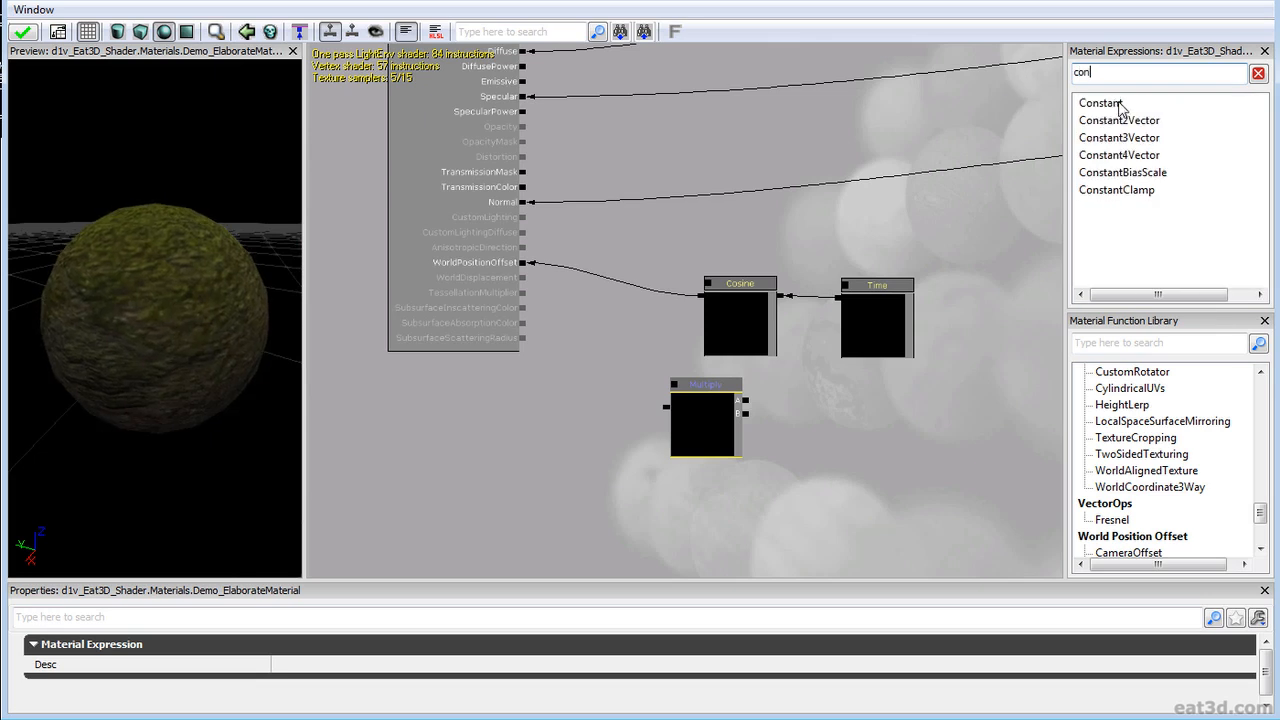
pyautogui.moveTo(1120, 108); pyautogui.dragTo(901, 306)
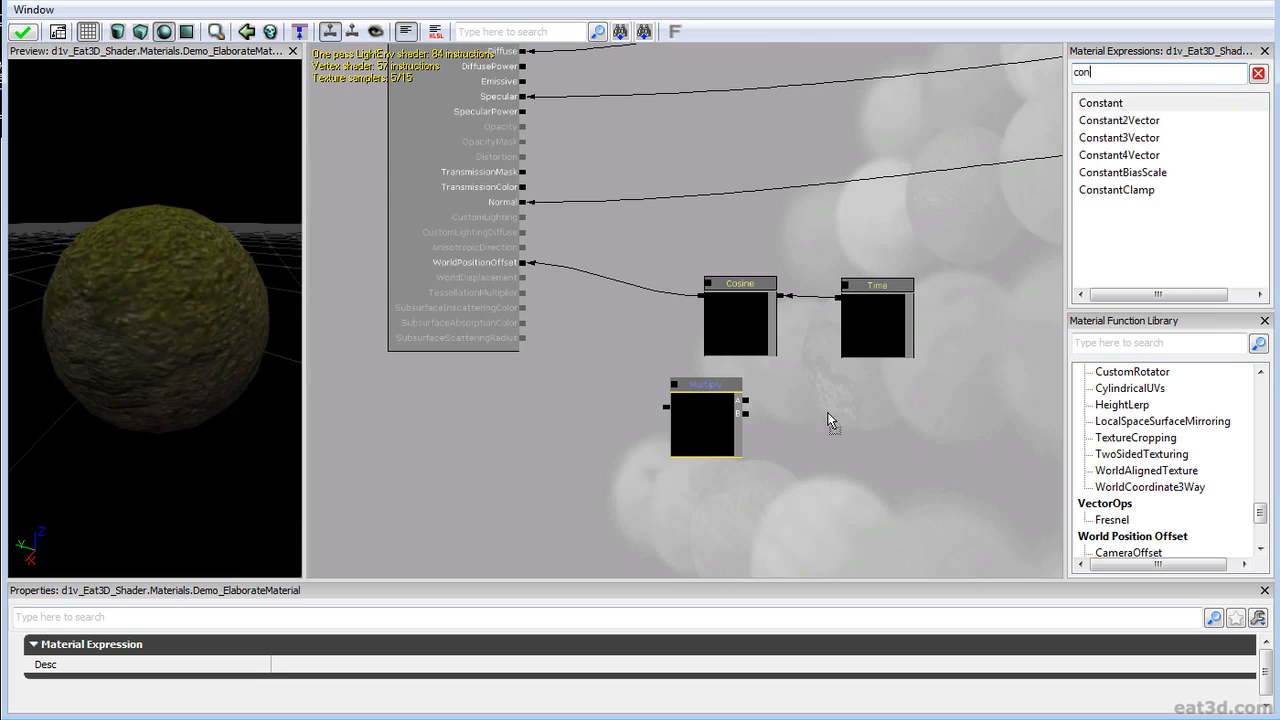
pyautogui.moveTo(840, 441); pyautogui.dragTo(846, 414)
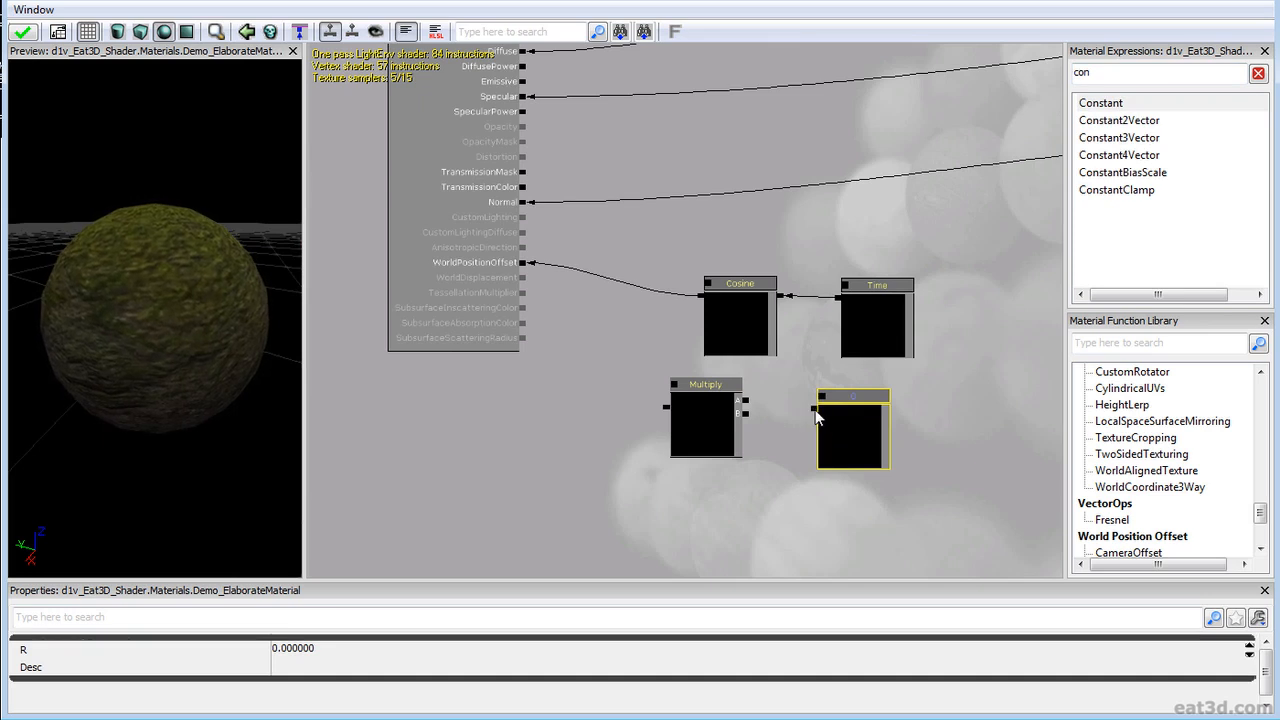
pyautogui.click(780, 416)
pyautogui.moveTo(812, 408); pyautogui.dragTo(753, 418)
pyautogui.click(830, 430)
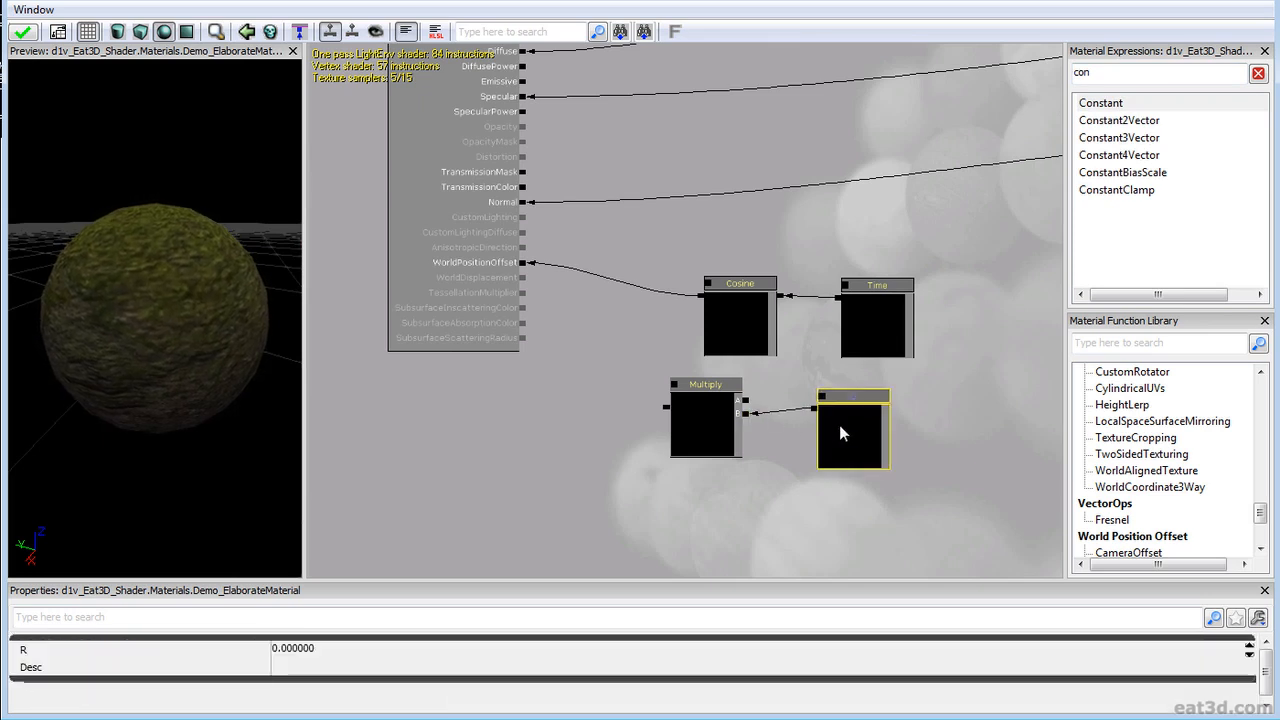
pyautogui.click(295, 648)
pyautogui.write('5')
pyautogui.press('Return')
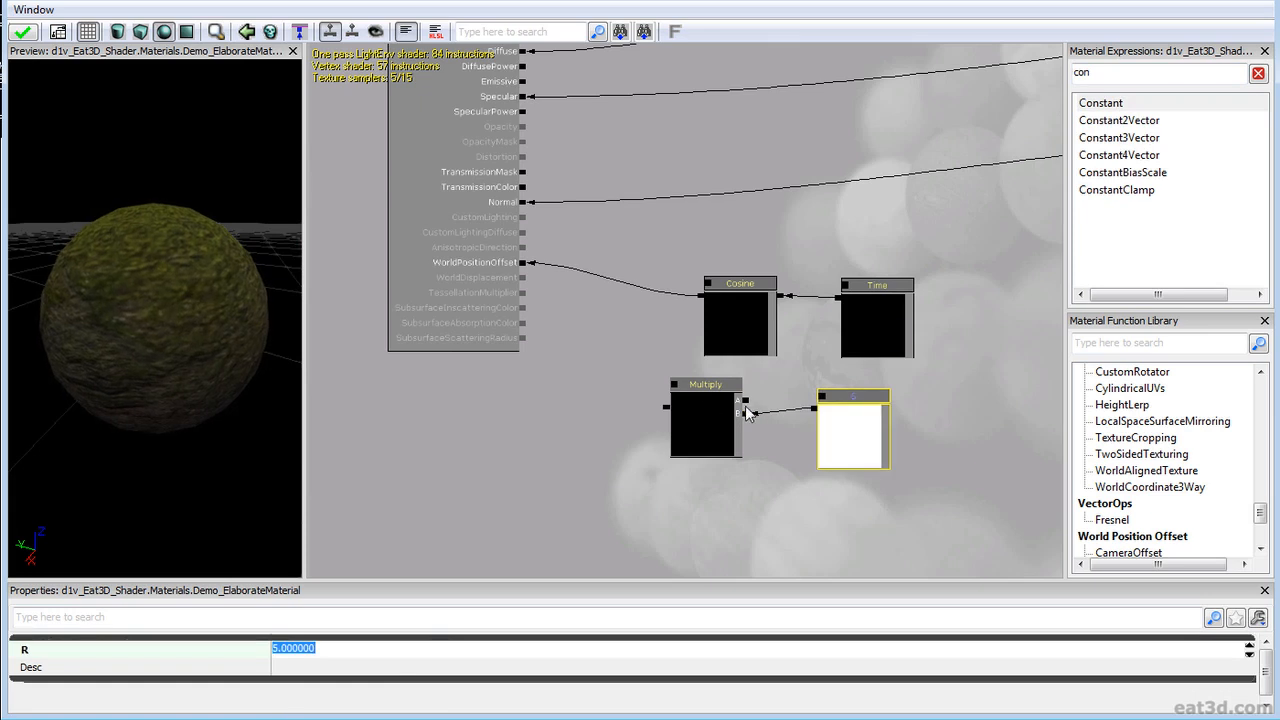
# Step: Connect Cosine to the Multiply's A input, feed the Multiply into WorldPositionOffset and inspect the moving preview sphere
pyautogui.moveTo(745, 400); pyautogui.dragTo(697, 298)
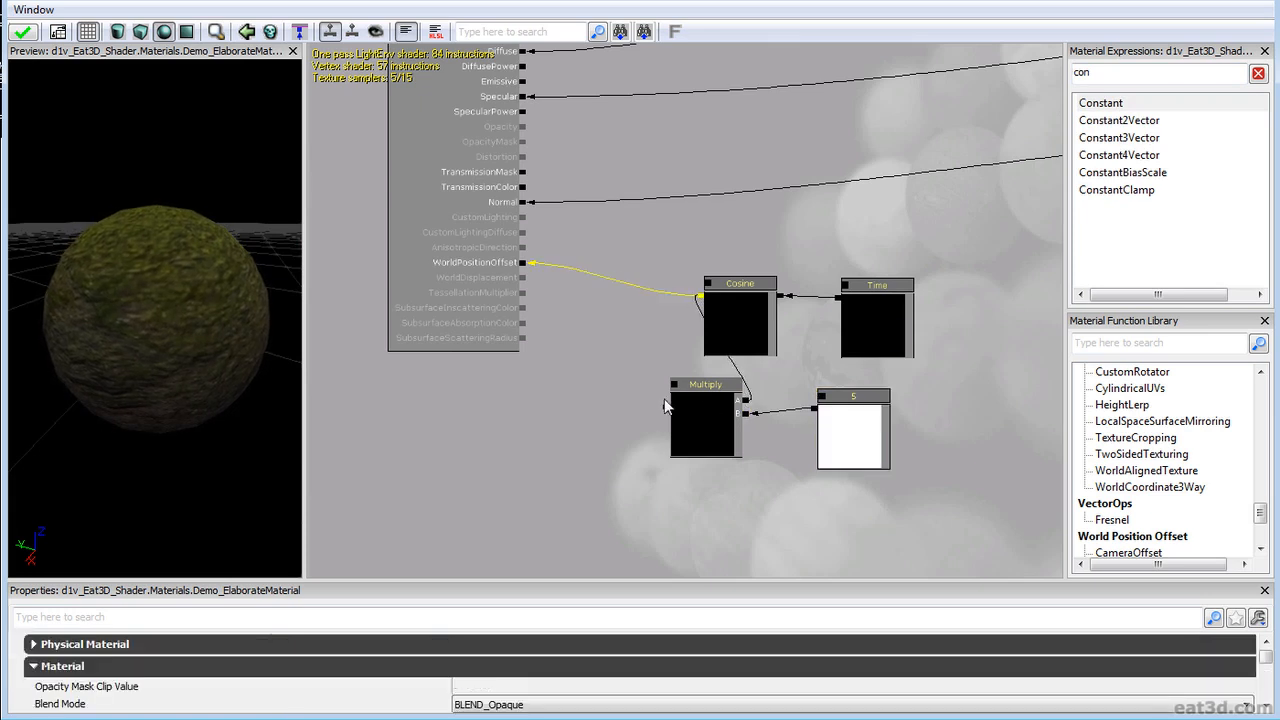
pyautogui.moveTo(667, 410); pyautogui.dragTo(523, 262)
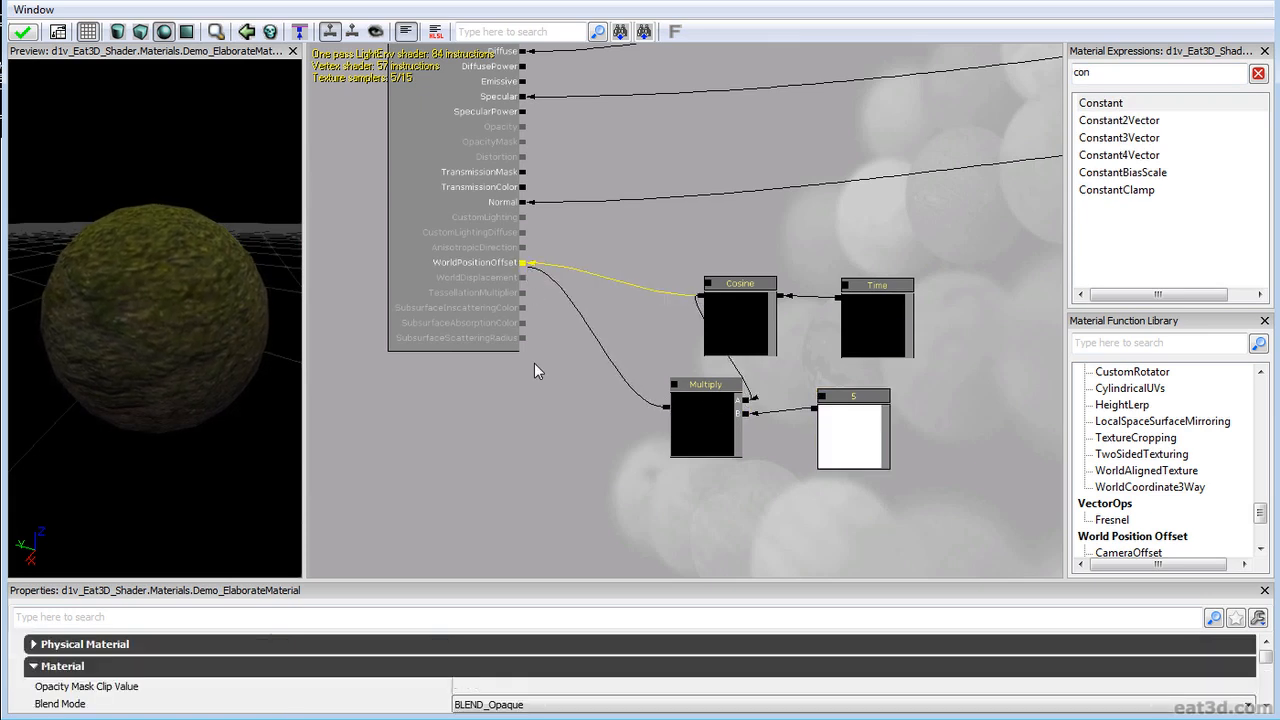
pyautogui.moveTo(166, 307); pyautogui.dragTo(297, 298)
pyautogui.moveTo(184, 335)
pyautogui.mouseDown()
pyautogui.moveTo(172, 286)
pyautogui.moveTo(66, 220)
pyautogui.moveTo(150, 280)
pyautogui.moveTo(22, 301)
pyautogui.moveTo(140, 298)
pyautogui.mouseUp()
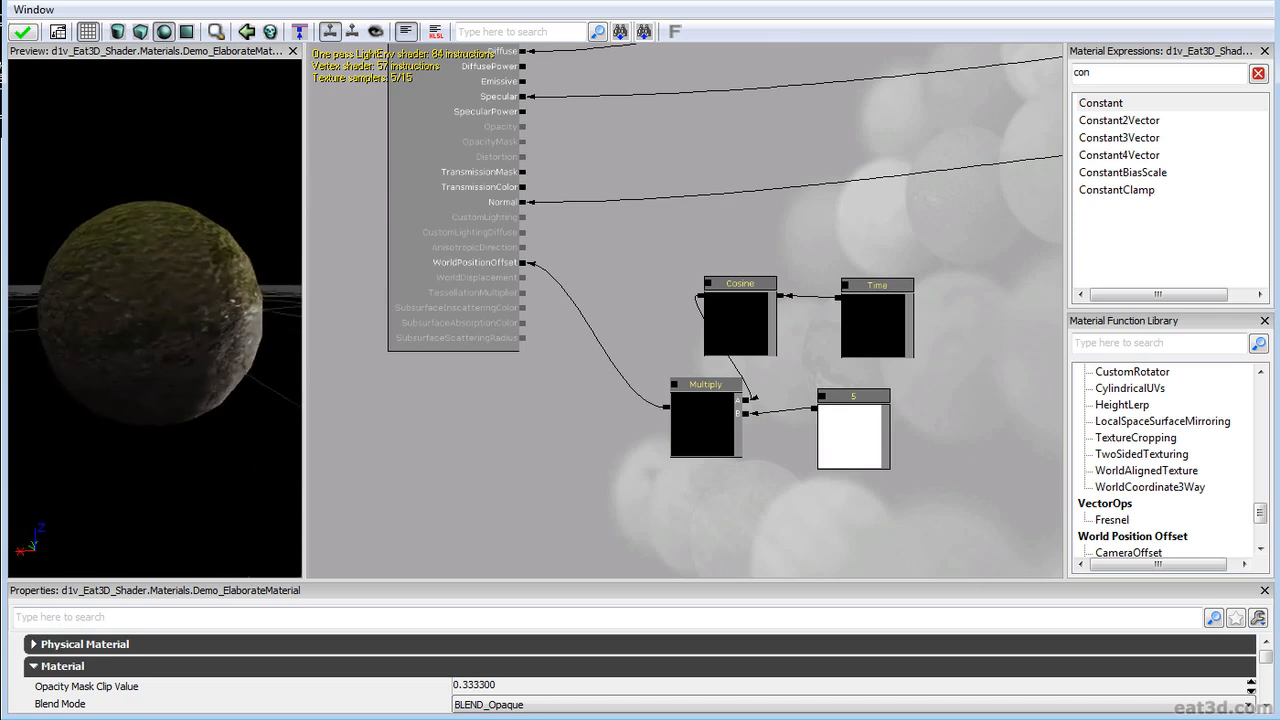
# Step: Add a WorldNormal expression below the graph and delete the unneeded World Position expression
pyautogui.click(748, 323)
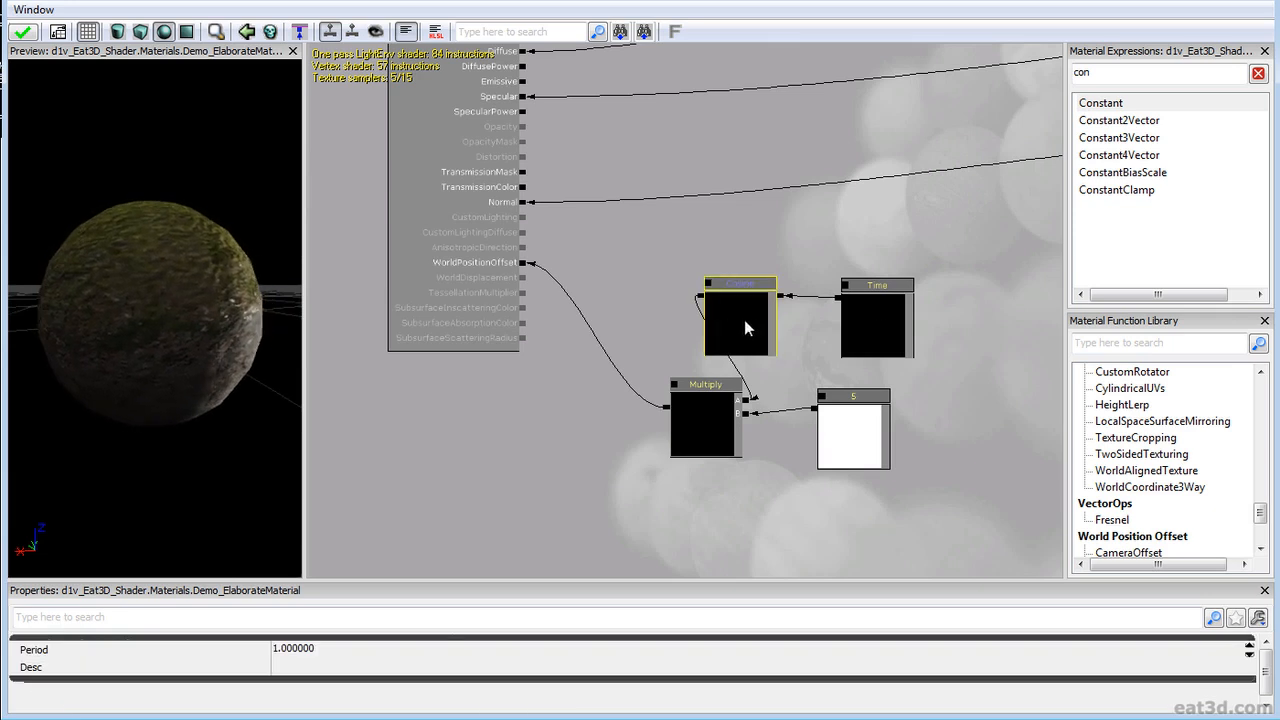
pyautogui.doubleClick(1116, 70)
pyautogui.write('w')
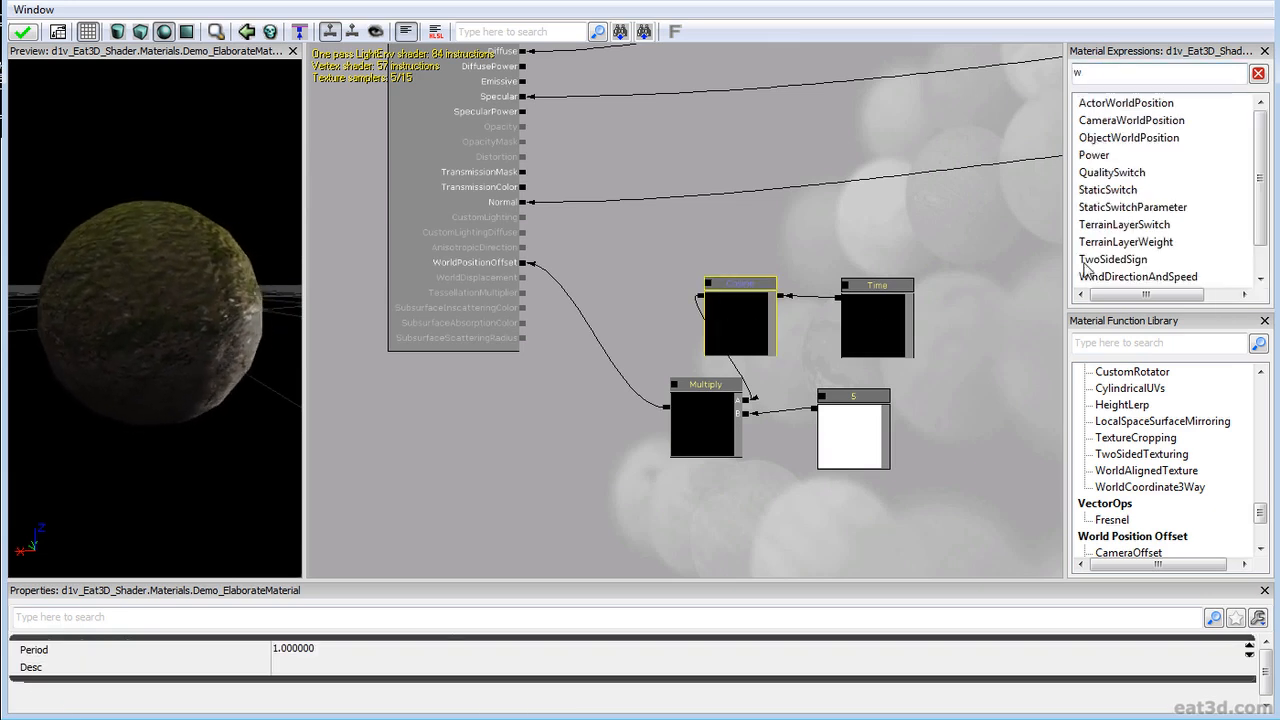
pyautogui.write('or')
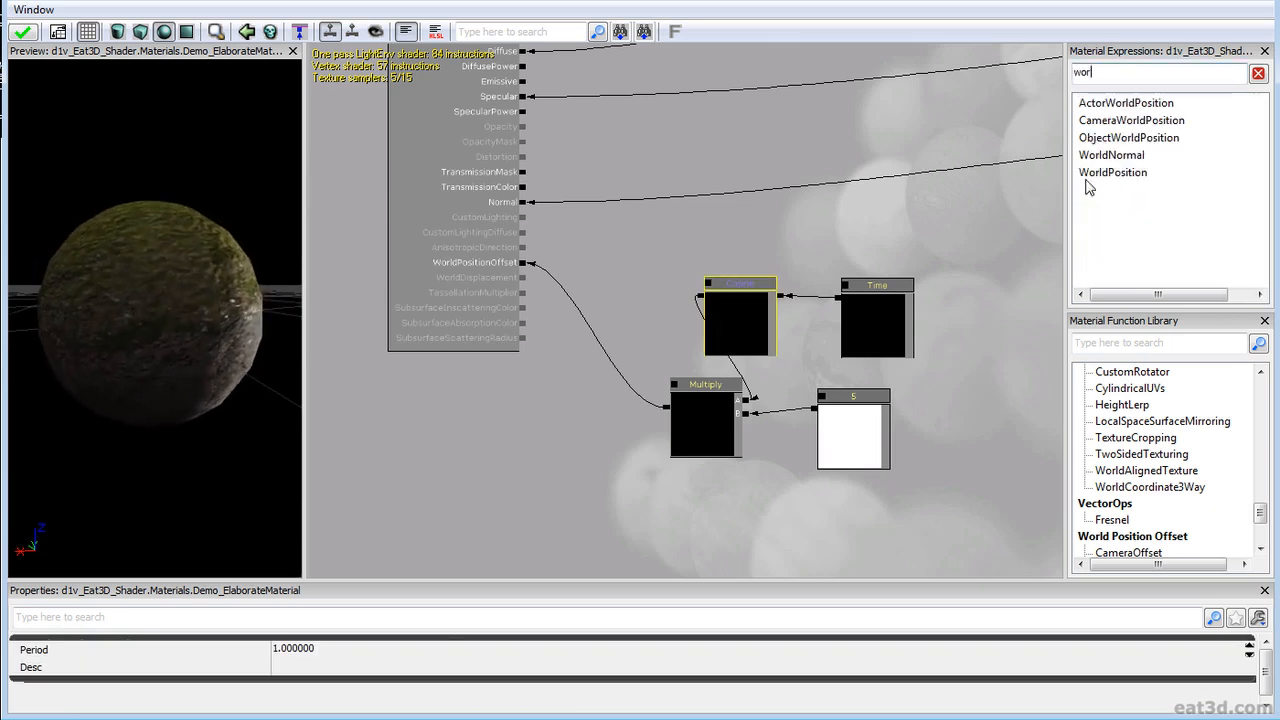
pyautogui.moveTo(1088, 175); pyautogui.dragTo(914, 351)
pyautogui.moveTo(712, 495); pyautogui.dragTo(702, 495)
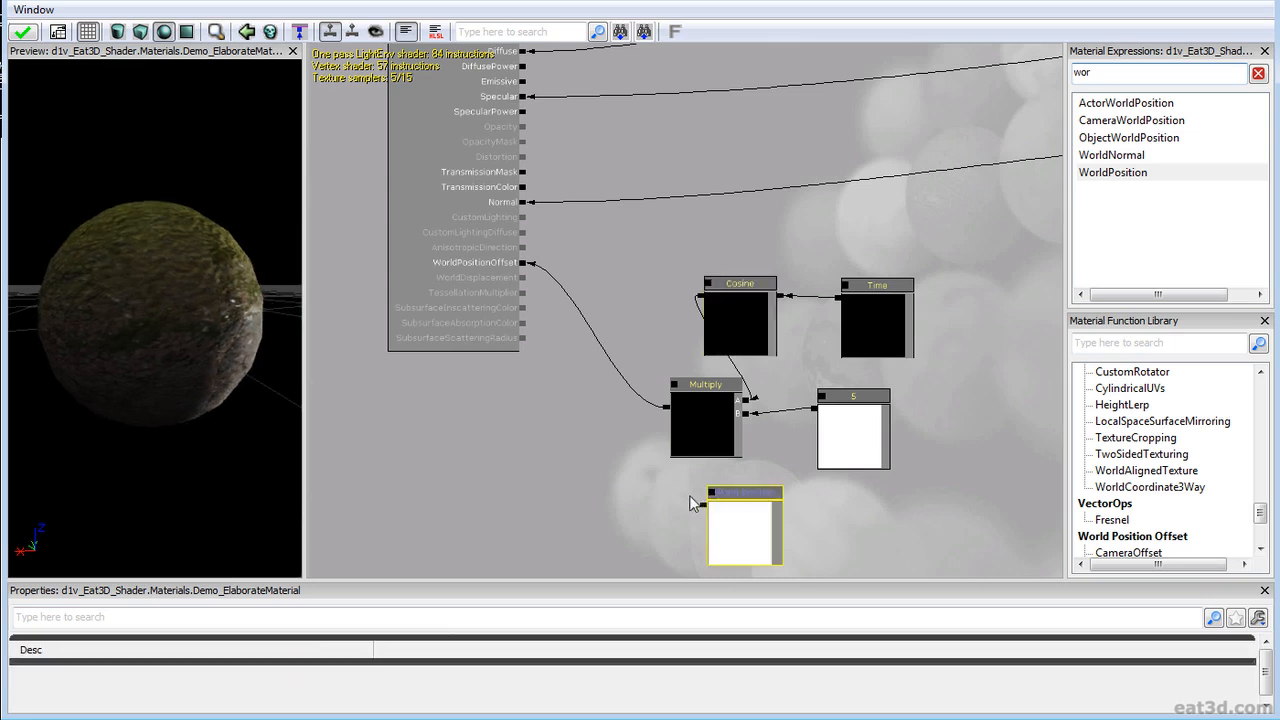
pyautogui.moveTo(1110, 155); pyautogui.dragTo(558, 470)
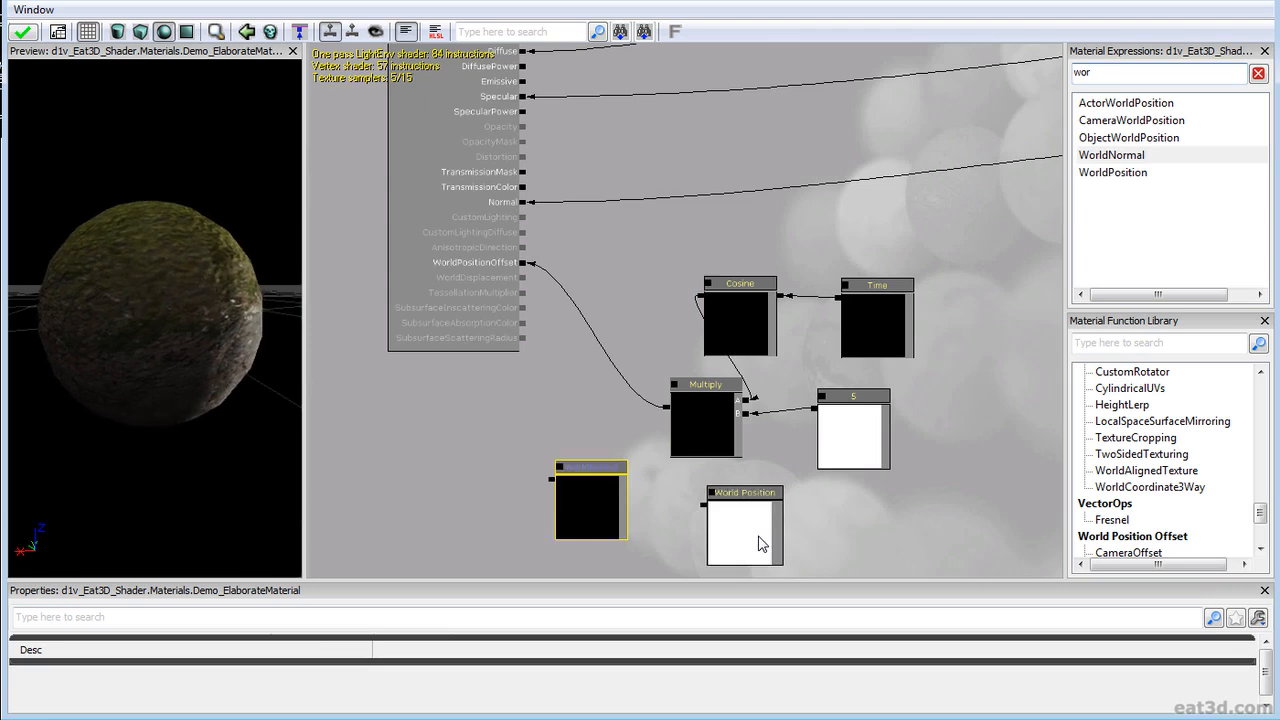
pyautogui.press('Delete')
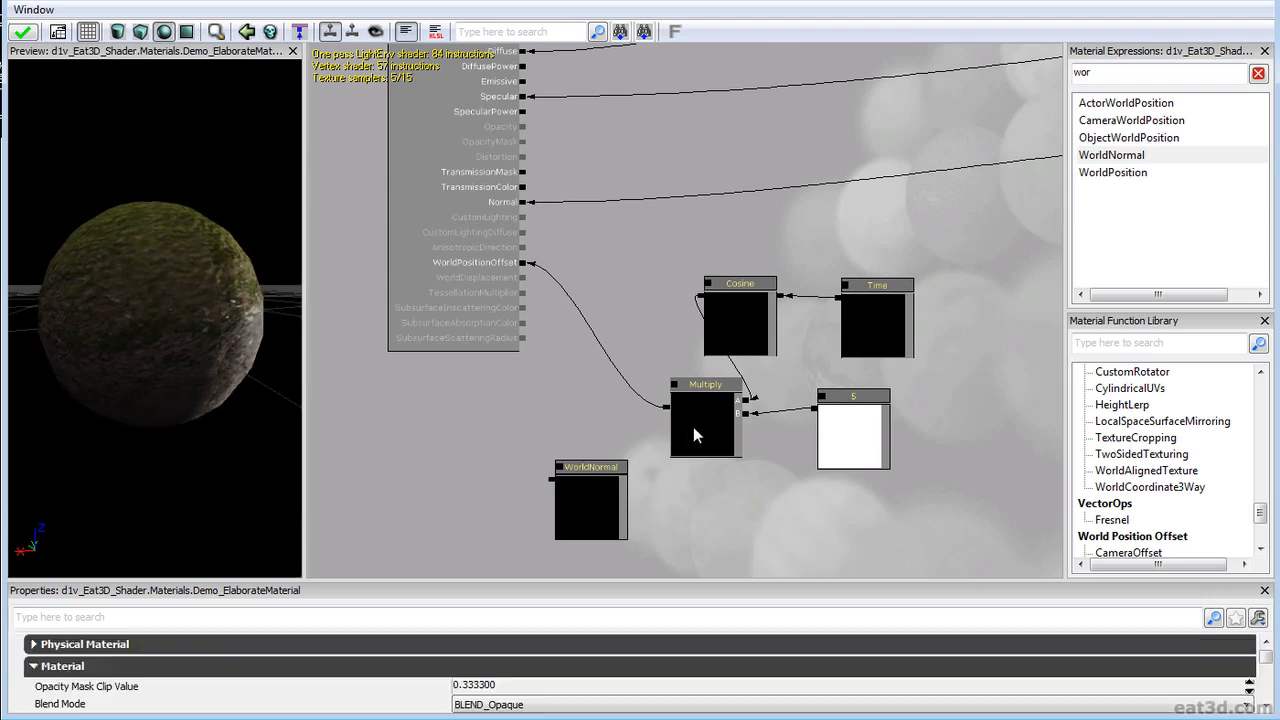
# Step: Place WorldNormal beneath the Multiply node, then duplicate the Multiply and set the copy between it and the material node
pyautogui.moveTo(595, 477); pyautogui.dragTo(712, 508)
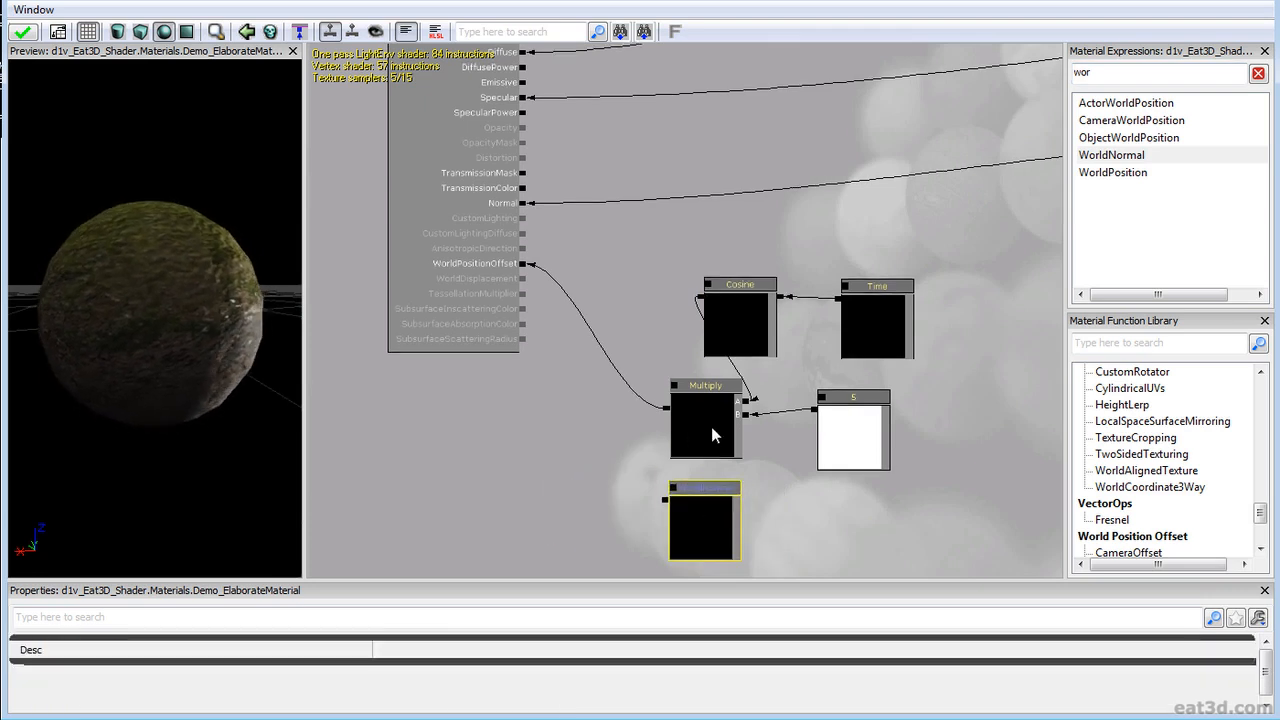
pyautogui.click(711, 426)
pyautogui.hotkey('ctrl', 'w')
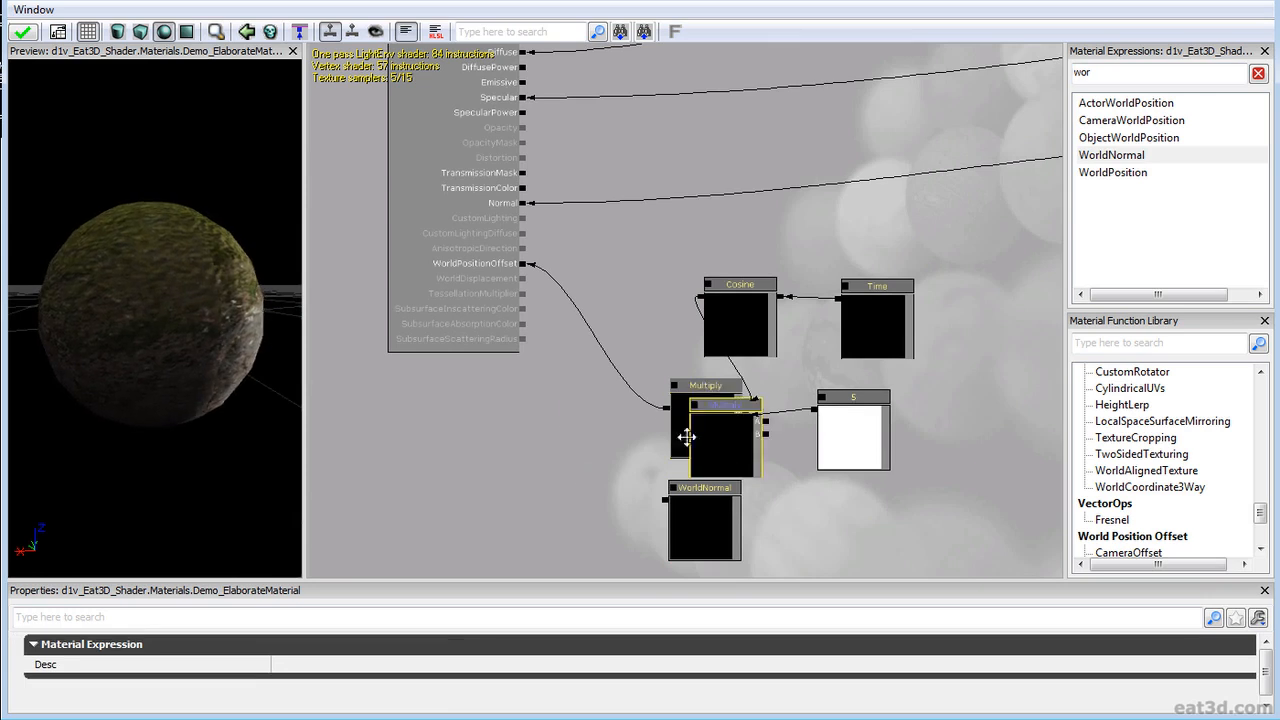
pyautogui.keyDown('ctrl'); pyautogui.moveTo(690, 438); pyautogui.dragTo(542, 444); pyautogui.keyUp('ctrl')
# Step: Feed the first Multiply and WorldNormal into the duplicate Multiply, and connect its output to WorldPositionOffset
pyautogui.moveTo(665, 499); pyautogui.dragTo(668, 408)
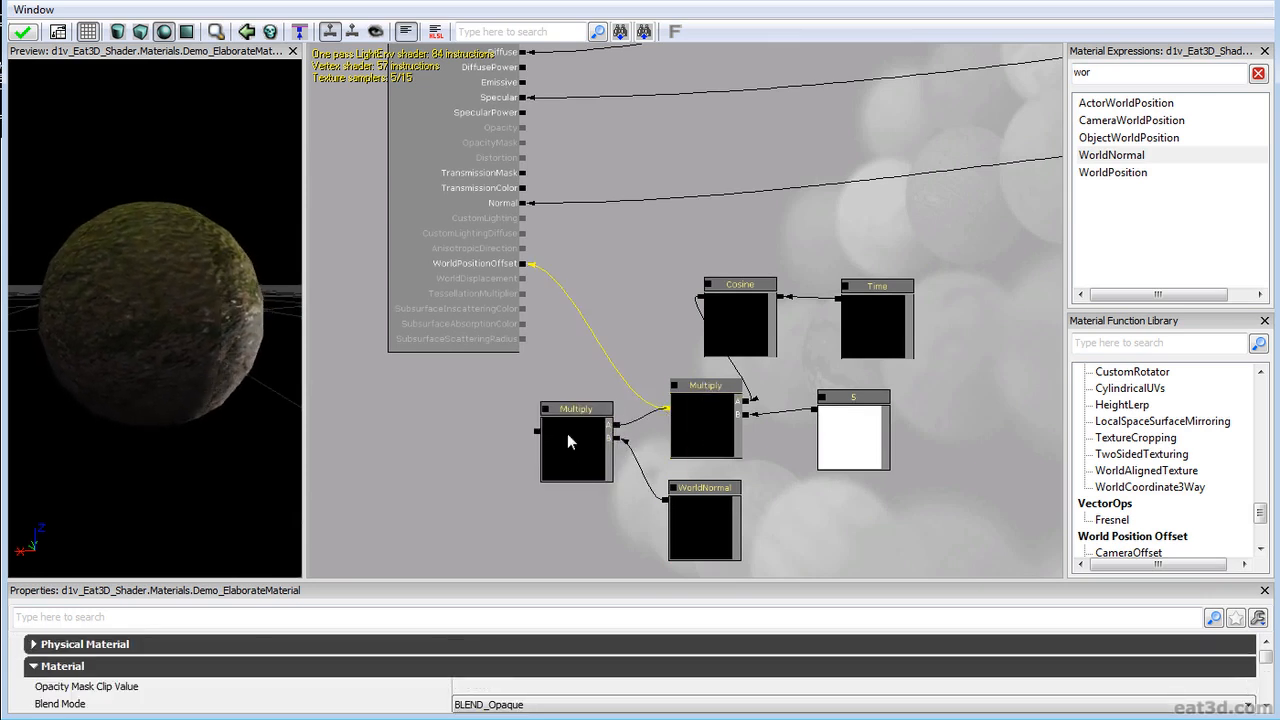
pyautogui.moveTo(536, 436); pyautogui.dragTo(522, 268)
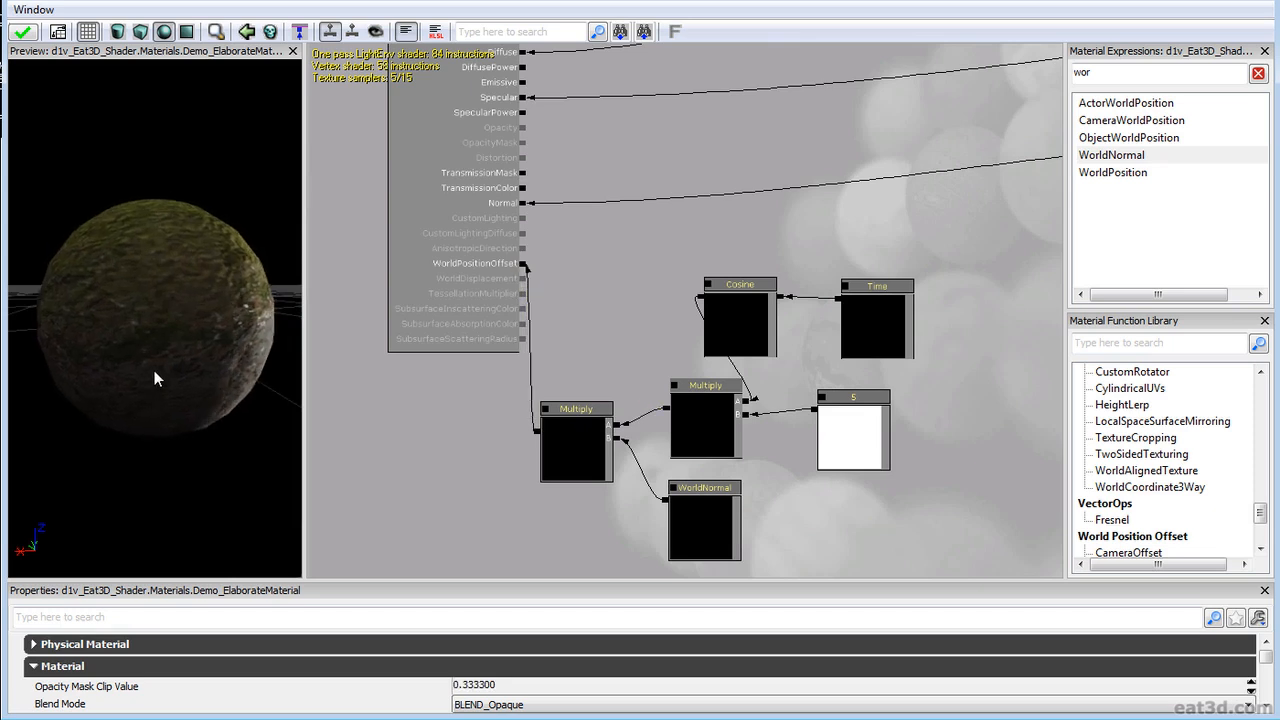
pyautogui.moveTo(154, 371); pyautogui.dragTo(148, 336)
# Step: Rearrange the Cosine, Time and constant 5 nodes so they sit to the right of the first Multiply
pyautogui.moveTo(840, 318); pyautogui.dragTo(925, 330)
pyautogui.click(827, 420)
pyautogui.moveTo(827, 420); pyautogui.dragTo(794, 408)
pyautogui.click(1025, 292)
pyautogui.keyDown('ctrl'); pyautogui.keyDown('alt'); pyautogui.moveTo(1025, 292); pyautogui.dragTo(948, 322); pyautogui.keyUp('alt'); pyautogui.keyUp('ctrl')
pyautogui.click(998, 364)
pyautogui.moveTo(900, 430); pyautogui.dragTo(858, 365)
# Step: Select the nodes feeding the final Multiply and shift them together to tidy the WorldPositionOffset chain
pyautogui.click(797, 506)
pyautogui.keyDown('ctrl'); pyautogui.keyDown('alt'); pyautogui.moveTo(502, 507); pyautogui.dragTo(952, 225); pyautogui.keyUp('alt'); pyautogui.keyUp('ctrl')
pyautogui.click(909, 341)
pyautogui.keyDown('ctrl'); pyautogui.keyDown('alt'); pyautogui.moveTo(789, 443); pyautogui.dragTo(980, 196); pyautogui.keyUp('alt'); pyautogui.keyUp('ctrl')
pyautogui.keyDown('ctrl'); pyautogui.keyDown('alt'); pyautogui.keyDown('shift'); pyautogui.moveTo(717, 521); pyautogui.dragTo(772, 340); pyautogui.keyUp('shift'); pyautogui.keyUp('alt'); pyautogui.keyUp('ctrl')
pyautogui.keyDown('ctrl'); pyautogui.moveTo(962, 250); pyautogui.dragTo(943, 251); pyautogui.keyUp('ctrl')
pyautogui.moveTo(924, 379); pyautogui.dragTo(885, 400)
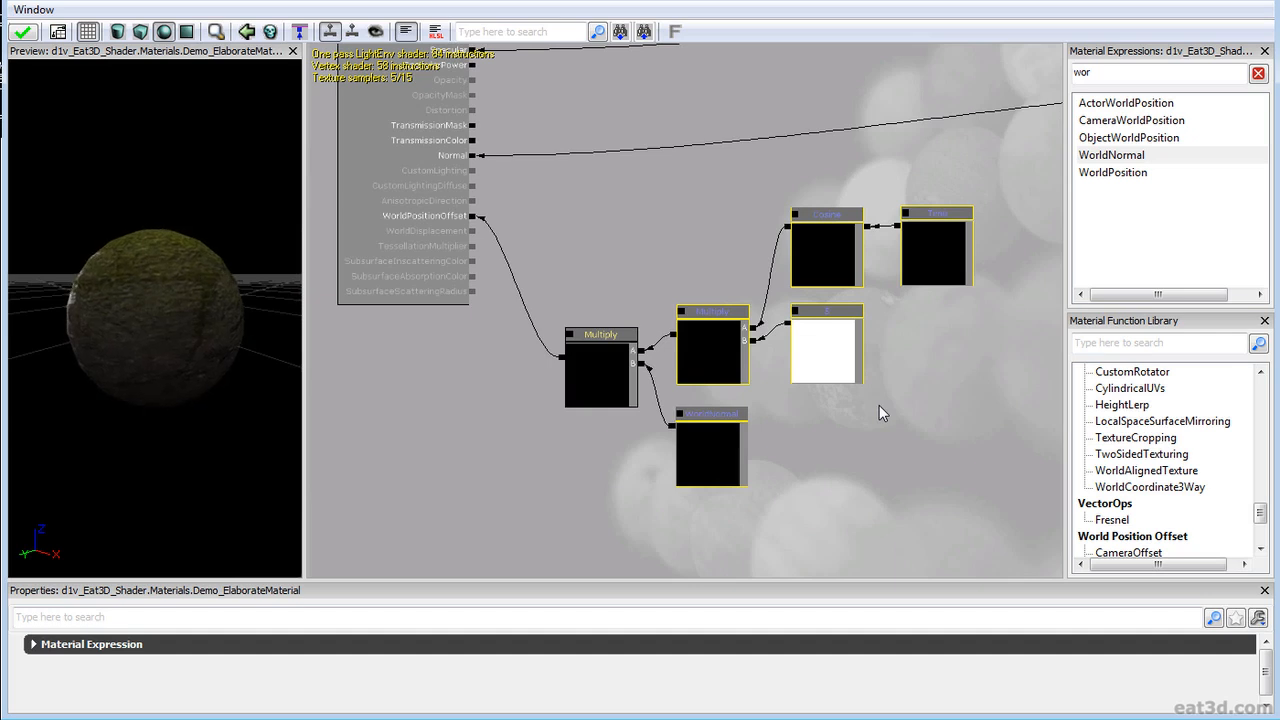
pyautogui.moveTo(838, 371); pyautogui.dragTo(857, 416)
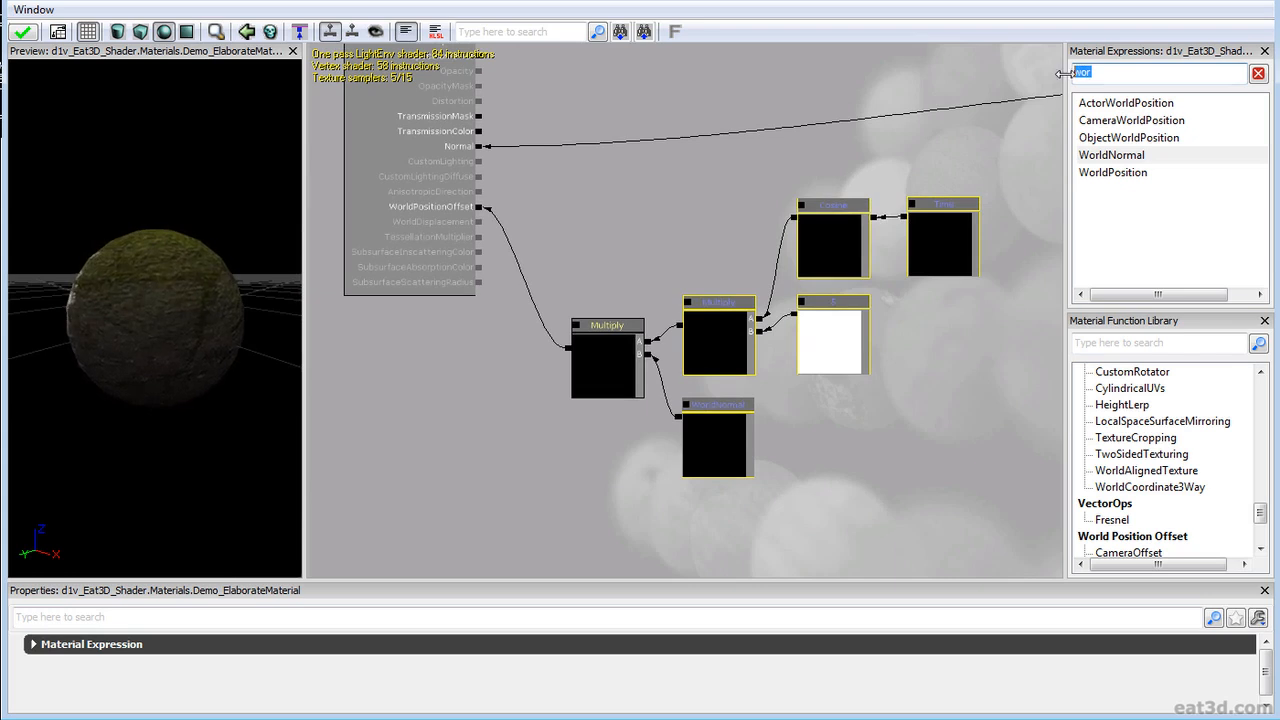
# Step: Examine the Directional_Blending group with its WindDirectionAndSpeed input and the Vertex Painting group with its Vertex Color node
pyautogui.moveTo(708, 470); pyautogui.dragTo(814, 434)
pyautogui.scroll(2, 837, 486)
pyautogui.moveTo(837, 486); pyautogui.dragTo(763, 438)
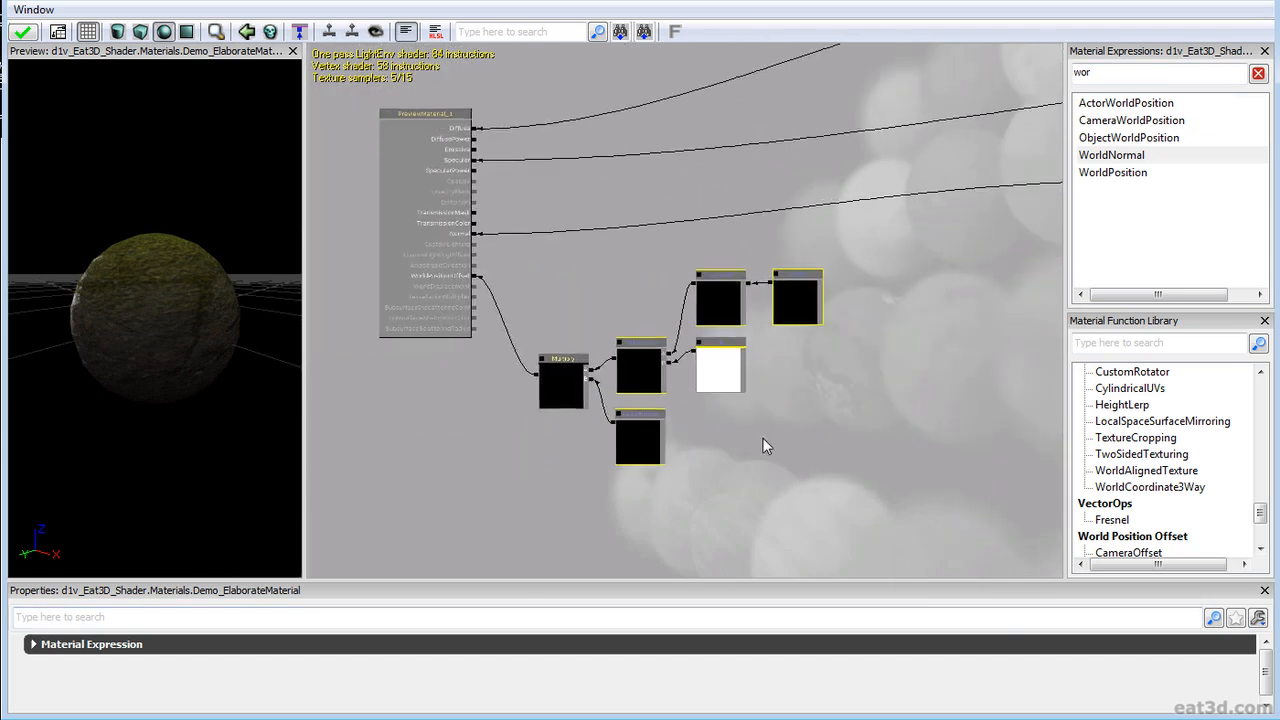
pyautogui.scroll(-2, 840, 403)
pyautogui.moveTo(815, 402); pyautogui.dragTo(436, 312)
pyautogui.moveTo(868, 421); pyautogui.dragTo(425, 280)
pyautogui.scroll(2, 425, 280)
pyautogui.moveTo(884, 463); pyautogui.dragTo(875, 454)
pyautogui.scroll(2, 875, 454)
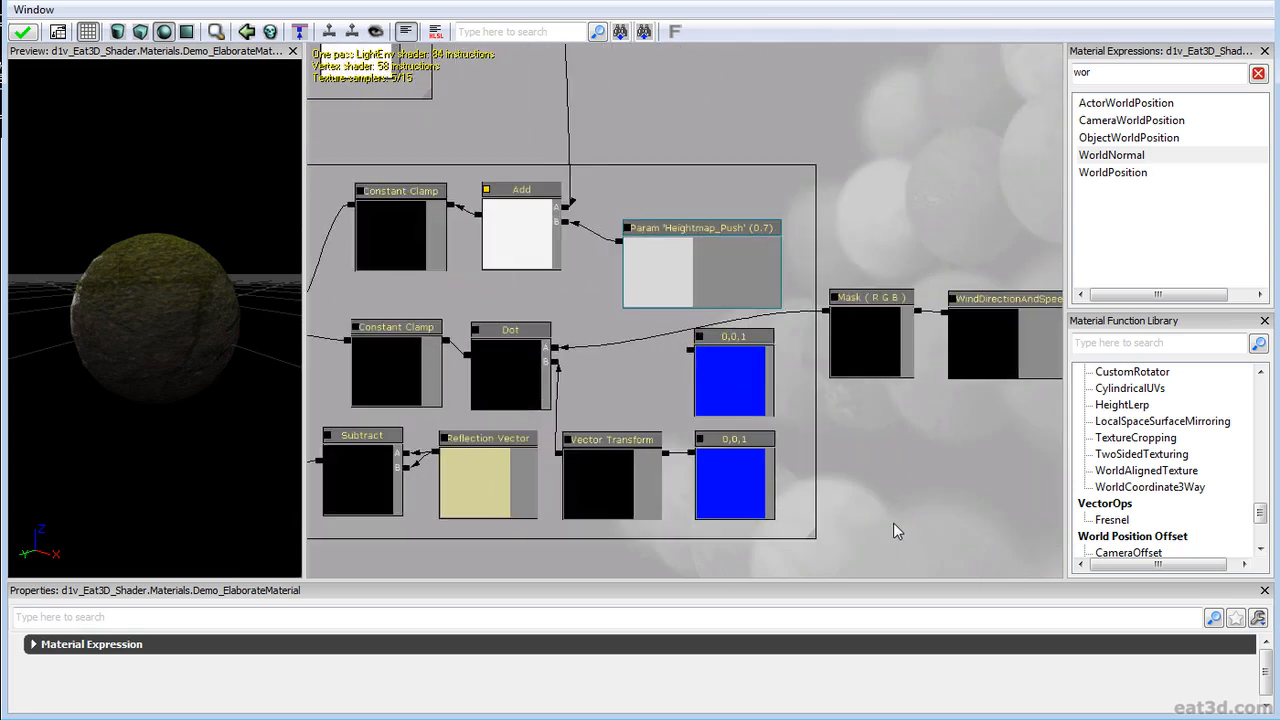
pyautogui.scroll(-3, 801, 451)
pyautogui.moveTo(791, 483)
pyautogui.mouseDown()
pyautogui.moveTo(801, 451)
pyautogui.moveTo(920, 483)
pyautogui.moveTo(988, 526)
pyautogui.mouseUp()
pyautogui.moveTo(587, 213)
pyautogui.mouseDown()
pyautogui.moveTo(720, 385)
pyautogui.moveTo(702, 402)
pyautogui.mouseUp()
pyautogui.scroll(1, 702, 402)
pyautogui.scroll(1, 774, 326)
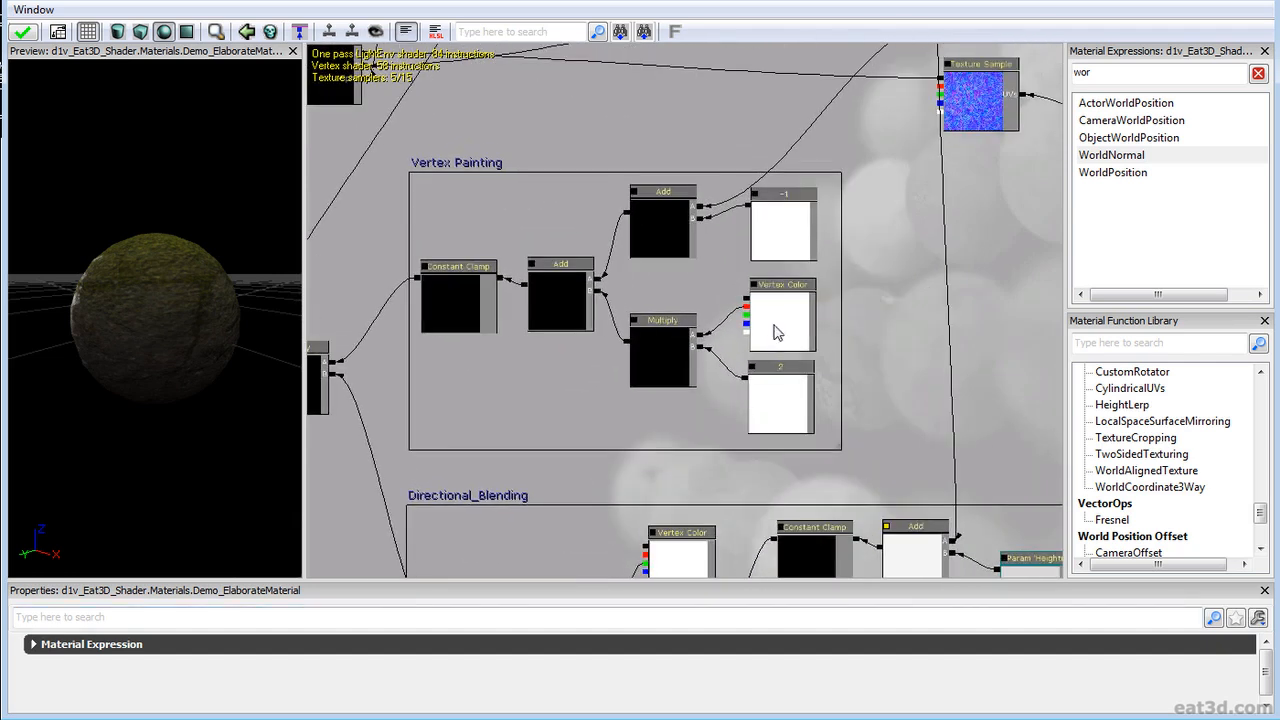
# Step: Duplicate the Dot, Vector Transform and 0,0,1 constant nodes of the Directional_Blending group and pull the copies out of the group
pyautogui.click(774, 326)
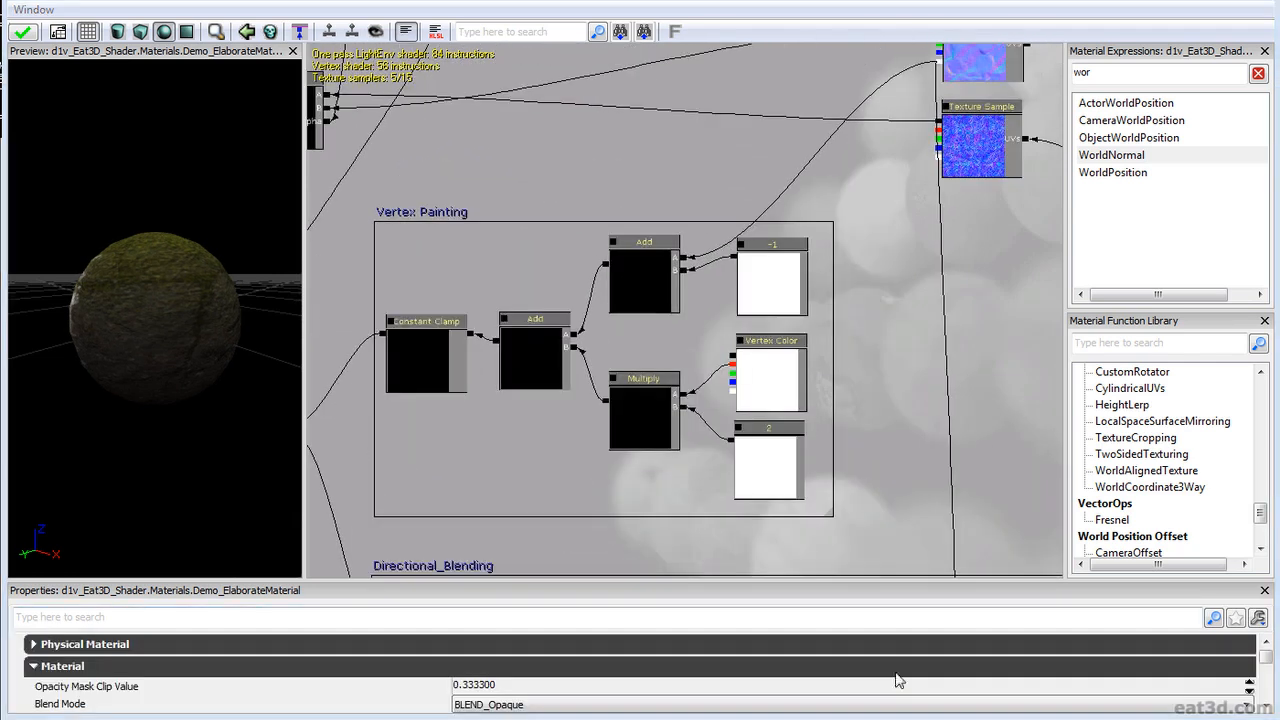
pyautogui.moveTo(895, 516); pyautogui.dragTo(676, 219)
pyautogui.scroll(-3, 888, 471)
pyautogui.moveTo(732, 290); pyautogui.dragTo(741, 226)
pyautogui.scroll(4, 741, 226)
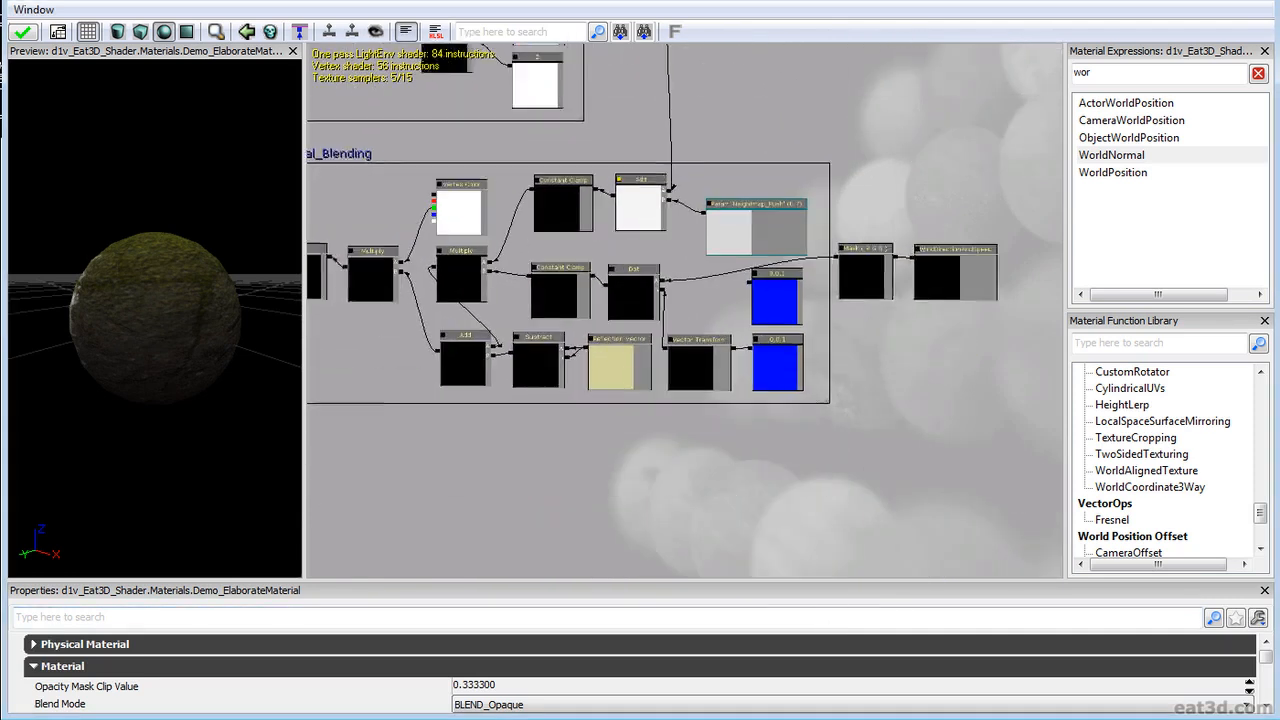
pyautogui.keyDown('ctrl'); pyautogui.keyDown('alt'); pyautogui.moveTo(853, 403); pyautogui.dragTo(662, 344); pyautogui.keyUp('alt'); pyautogui.keyUp('ctrl')
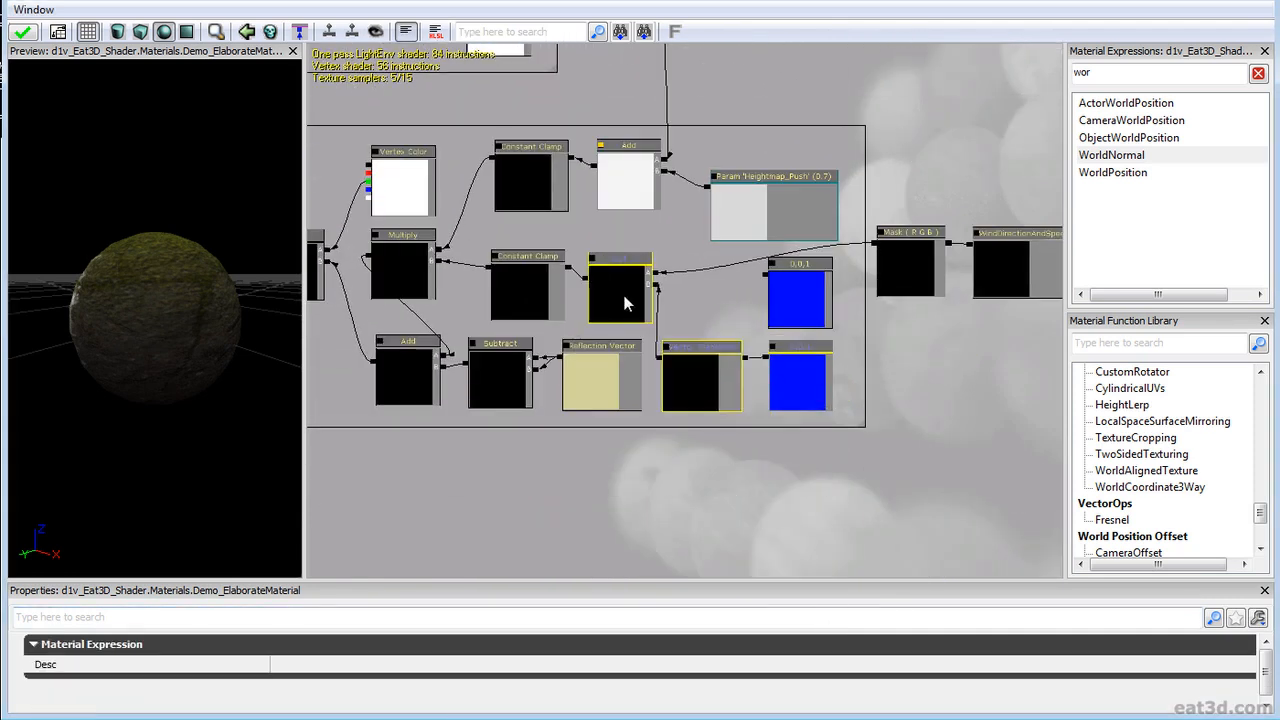
pyautogui.hotkey('ctrl', 'w')
pyautogui.keyDown('ctrl'); pyautogui.moveTo(630, 300); pyautogui.dragTo(489, 529); pyautogui.keyUp('ctrl')
# Step: Move the duplicated Dot, Vector Transform and 0,0,1 constant beneath the Multiply and WorldNormal chain near the material node
pyautogui.scroll(-5, 500, 510)
pyautogui.moveTo(547, 421); pyautogui.dragTo(330, 227)
pyautogui.moveTo(398, 259); pyautogui.dragTo(734, 371)
pyautogui.scroll(4, 740, 376)
pyautogui.moveTo(618, 352); pyautogui.dragTo(950, 190)
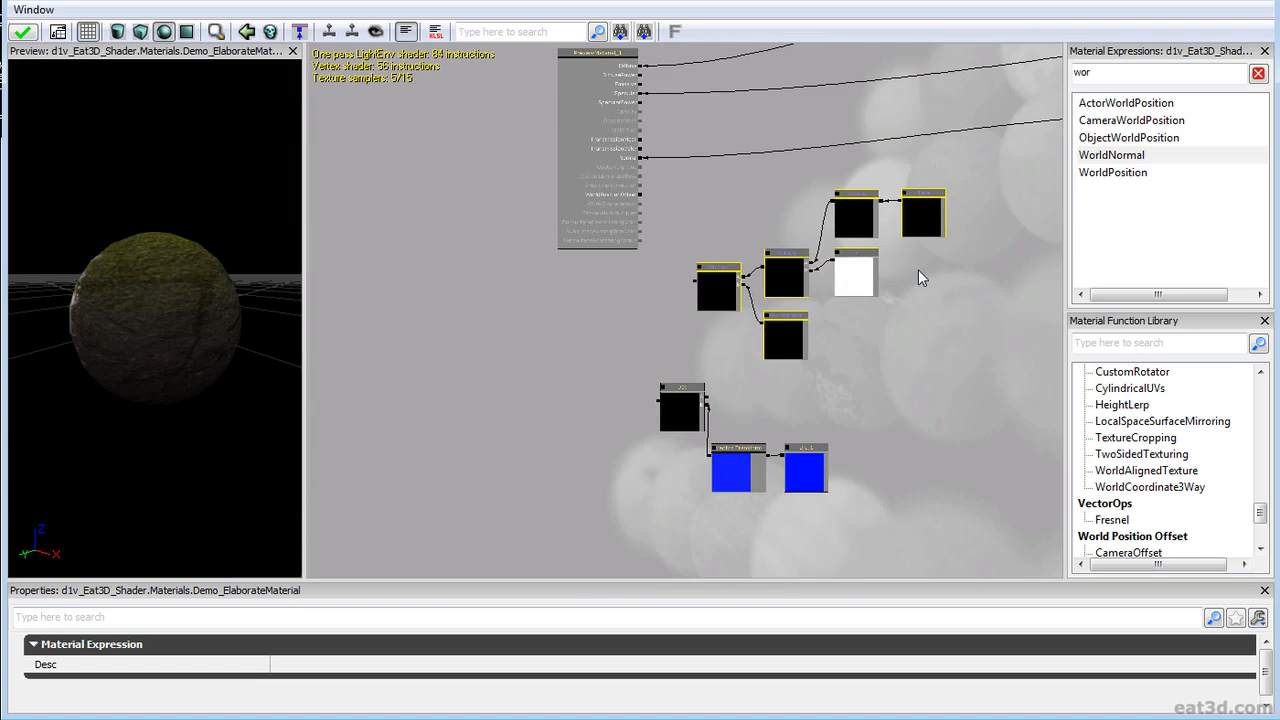
# Step: Delete the Cosine and Time nodes that feed the first Multiply
pyautogui.moveTo(841, 281); pyautogui.dragTo(695, 287)
pyautogui.scroll(5, 695, 287)
pyautogui.click(705, 348)
pyautogui.click(643, 288)
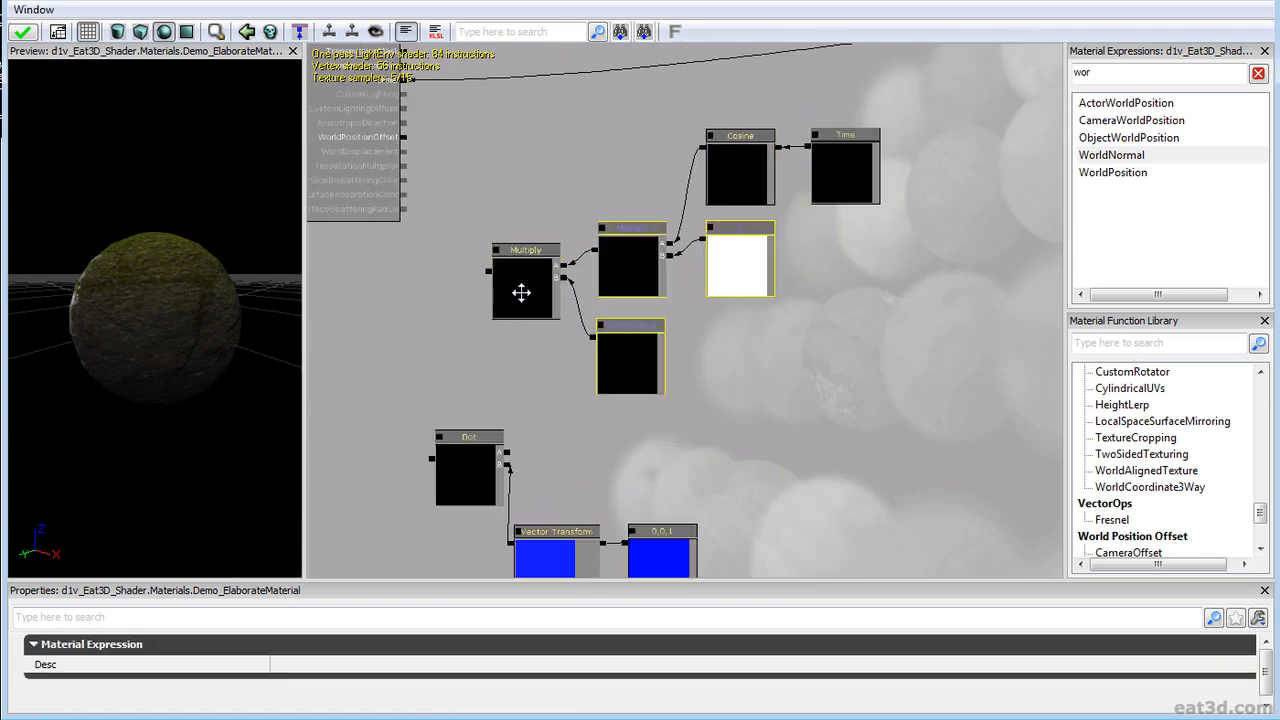
pyautogui.keyDown('ctrl'); pyautogui.keyDown('alt'); pyautogui.moveTo(969, 86); pyautogui.dragTo(972, 85); pyautogui.keyUp('alt'); pyautogui.keyUp('ctrl')
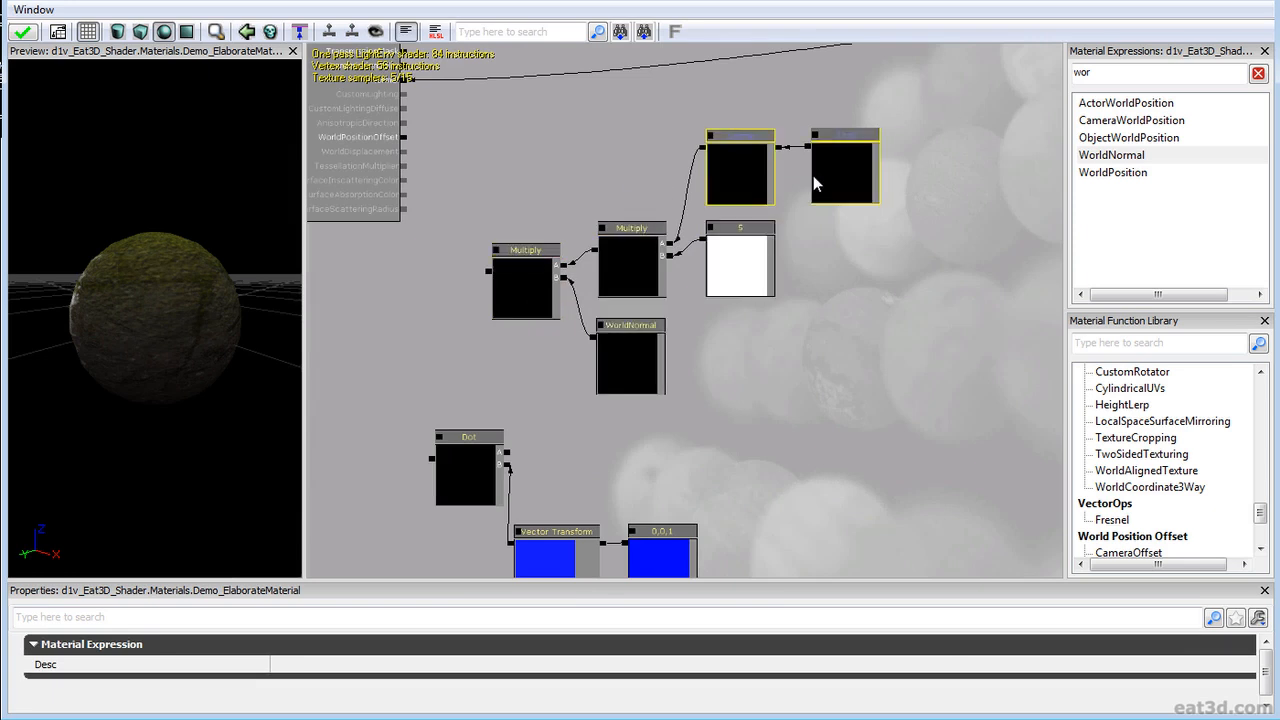
pyautogui.press('Delete')
# Step: Feed the duplicated 0,0,1 constant into the Dot's free input and place the Dot, Vector Transform and constant above the Multiply chain
pyautogui.moveTo(619, 546); pyautogui.dragTo(657, 452)
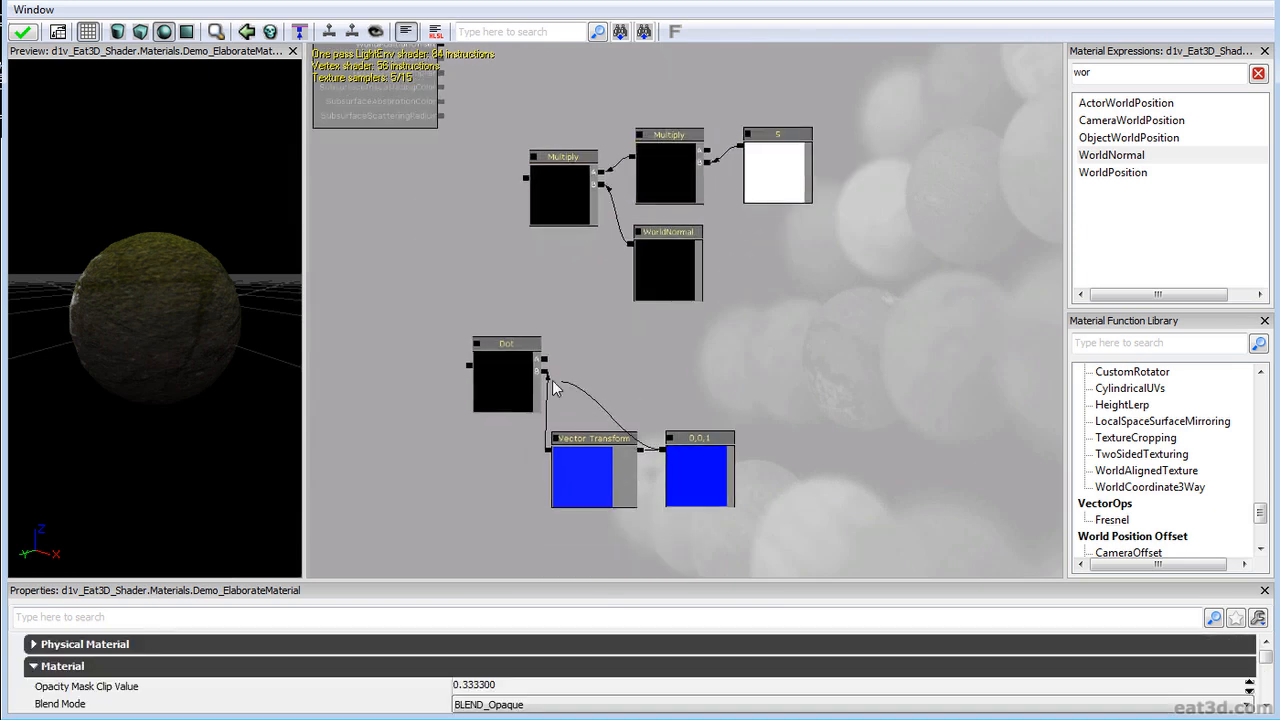
pyautogui.keyDown('ctrl'); pyautogui.keyDown('alt'); pyautogui.moveTo(474, 514); pyautogui.dragTo(772, 367); pyautogui.keyUp('alt'); pyautogui.keyUp('ctrl')
pyautogui.keyDown('ctrl'); pyautogui.moveTo(700, 449); pyautogui.dragTo(752, 446); pyautogui.keyUp('ctrl')
pyautogui.keyDown('ctrl'); pyautogui.moveTo(760, 385); pyautogui.dragTo(729, 246); pyautogui.keyUp('ctrl')
pyautogui.click(712, 152)
pyautogui.moveTo(609, 161); pyautogui.dragTo(582, 258)
pyautogui.click(719, 242)
pyautogui.keyDown('ctrl'); pyautogui.moveTo(817, 240); pyautogui.dragTo(813, 142); pyautogui.keyUp('ctrl')
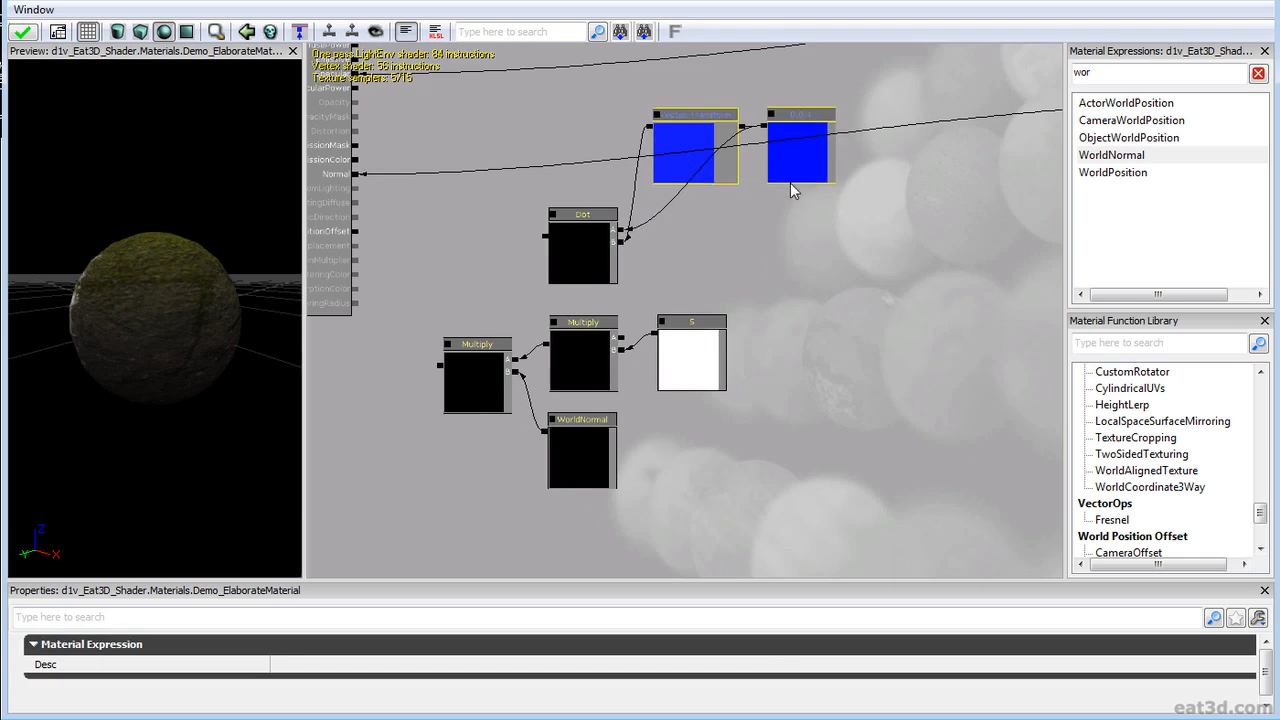
pyautogui.keyDown('ctrl'); pyautogui.moveTo(642, 208); pyautogui.dragTo(760, 223); pyautogui.keyUp('ctrl')
pyautogui.click(645, 313)
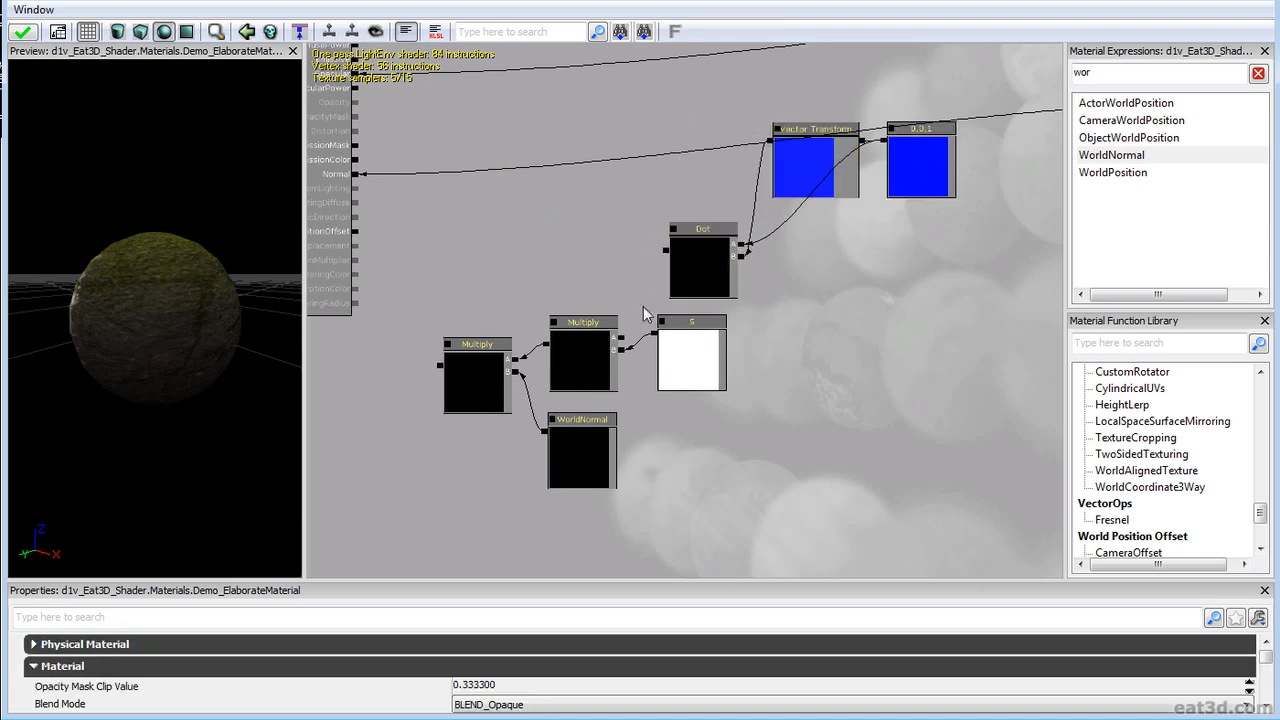
# Step: Feed the Dot into the free input of the Multiply holding constant 5, and connect the final Multiply to WorldPositionOffset
pyautogui.moveTo(640, 309); pyautogui.dragTo(716, 296)
pyautogui.click(688, 291)
pyautogui.moveTo(441, 367); pyautogui.dragTo(358, 240)
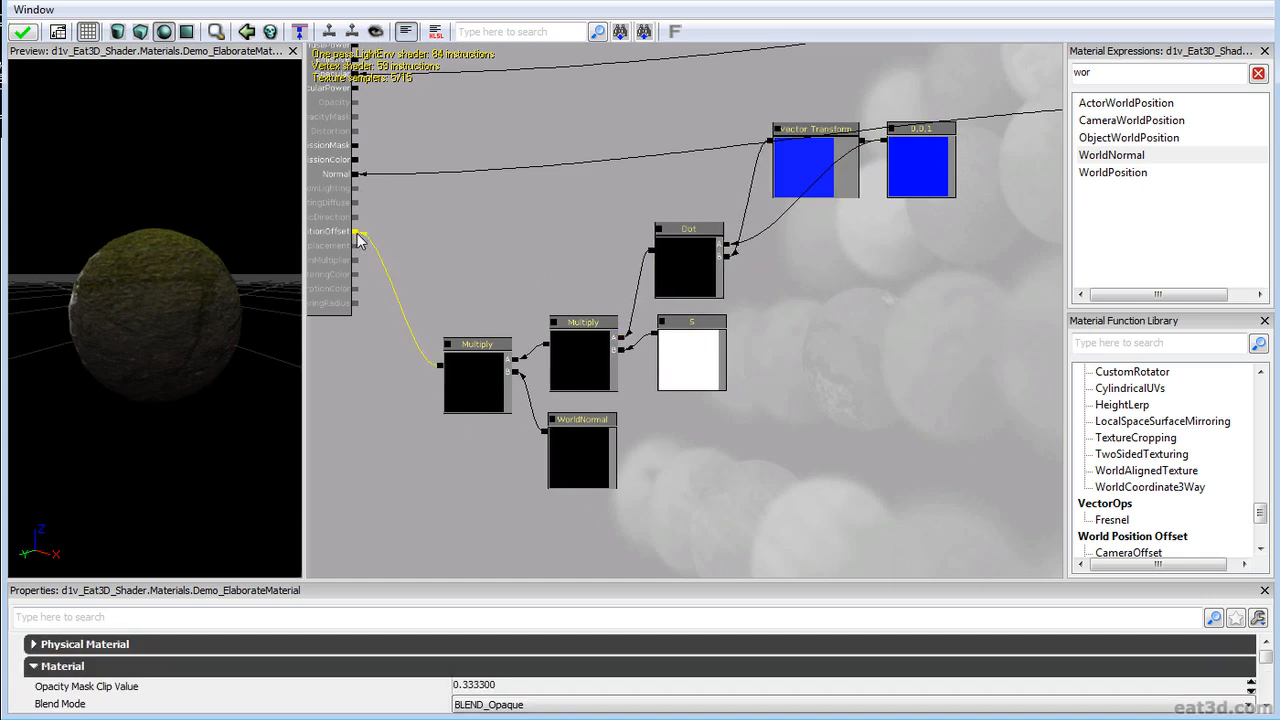
pyautogui.moveTo(181, 317); pyautogui.dragTo(281, 340)
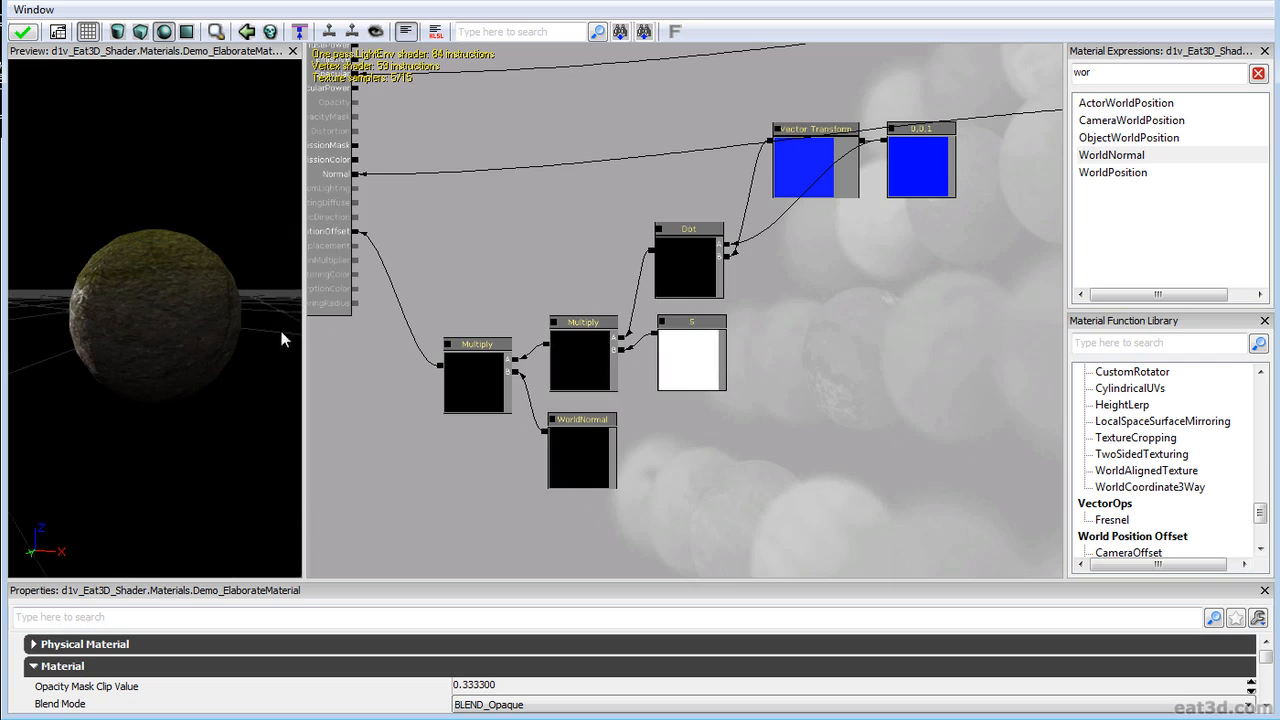
pyautogui.moveTo(821, 314); pyautogui.dragTo(769, 319, button='right')
pyautogui.moveTo(625, 294); pyautogui.dragTo(669, 302, button='right')
pyautogui.moveTo(183, 392)
pyautogui.mouseDown()
pyautogui.moveTo(183, 365)
pyautogui.moveTo(180, 385)
pyautogui.mouseUp()
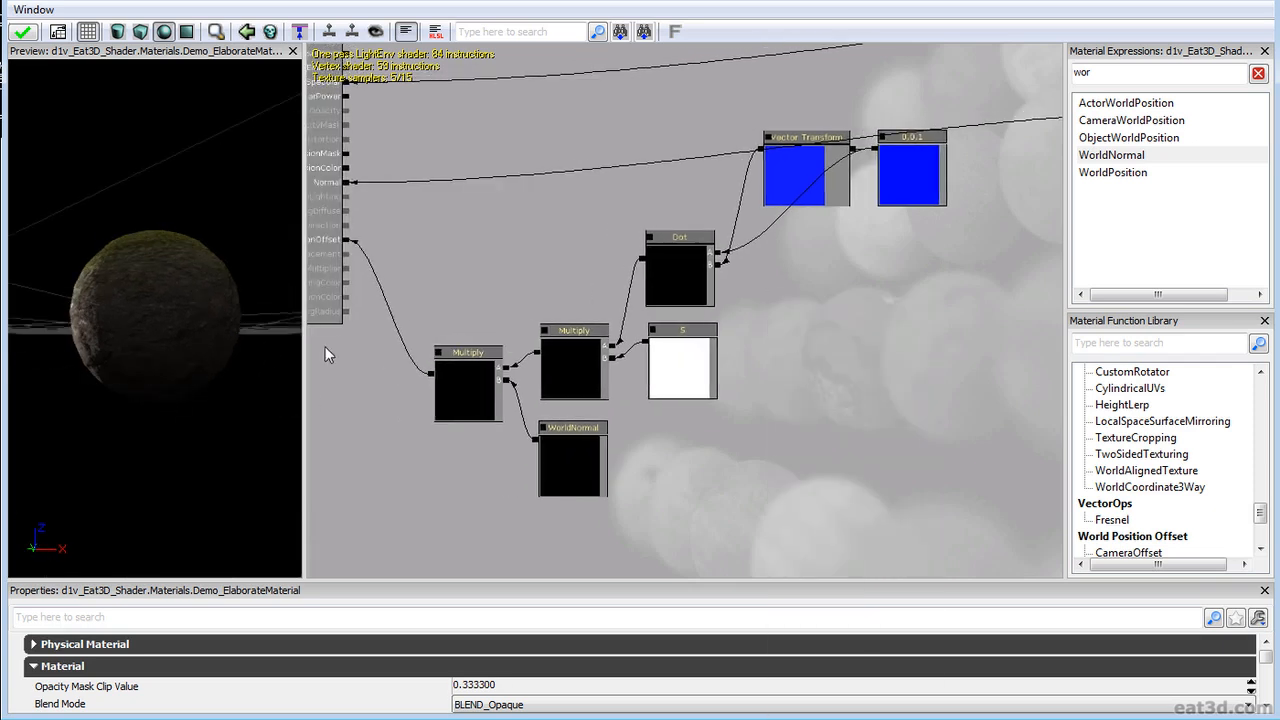
# Step: Duplicate the Constant Clamp that follows the Dot in the Directional_Blending group
pyautogui.moveTo(771, 299); pyautogui.dragTo(767, 347, button='right')
pyautogui.scroll(-3, 783, 375)
pyautogui.moveTo(725, 248); pyautogui.dragTo(440, 183, button='right')
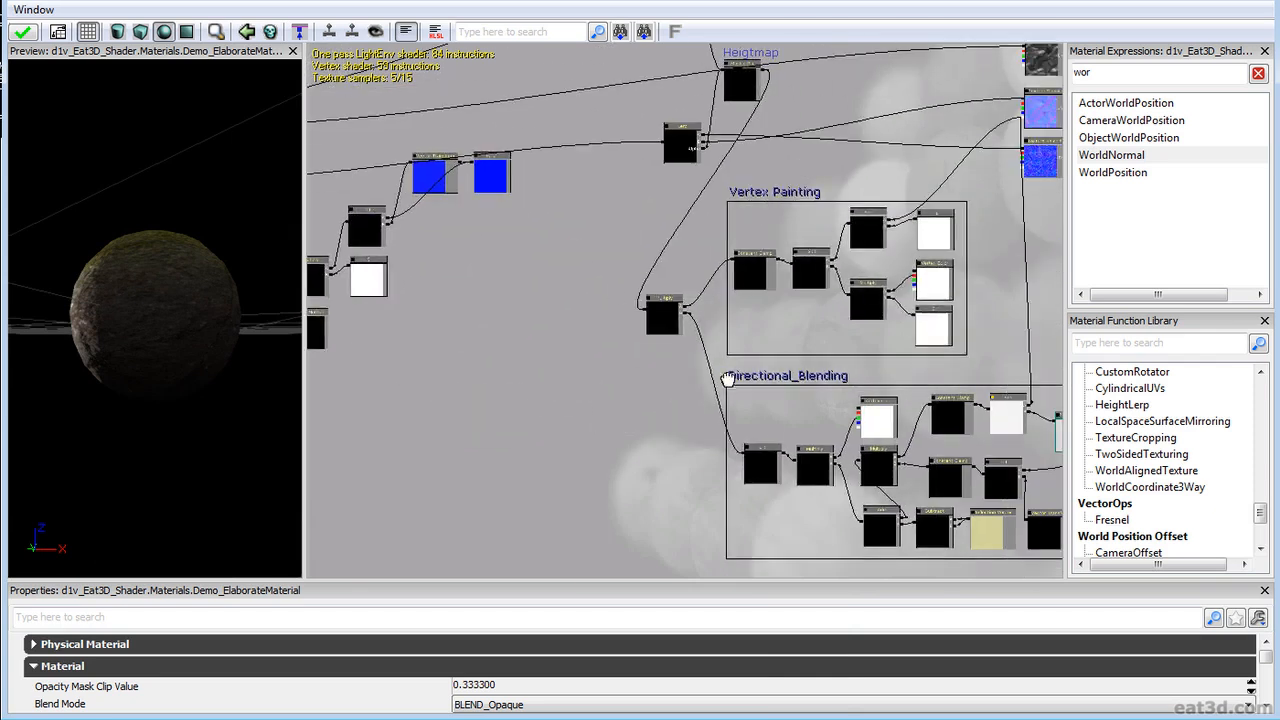
pyautogui.moveTo(722, 371); pyautogui.dragTo(476, 185, button='right')
pyautogui.scroll(2, 476, 185)
pyautogui.scroll(2, 690, 308)
pyautogui.click(741, 314)
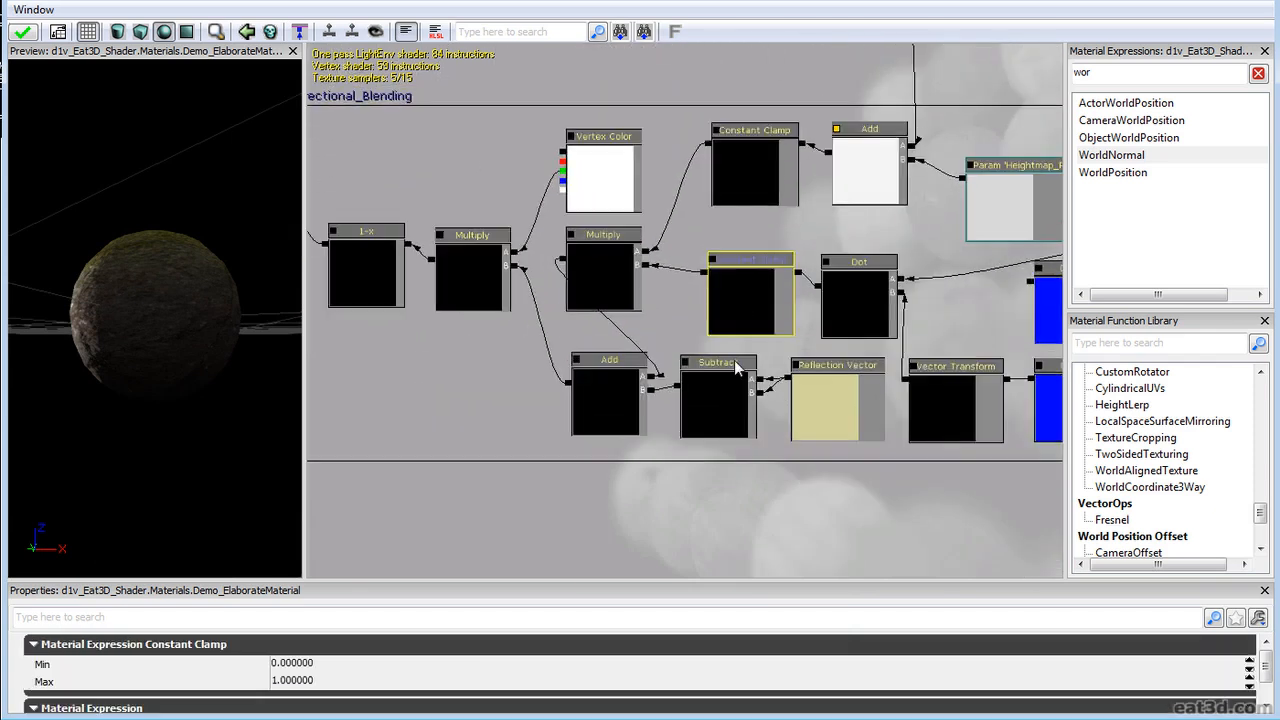
pyautogui.hotkey('ctrl', 'w')
# Step: Bring the duplicate Constant Clamp over to the WorldPositionOffset chain and wire it between the Dot and the Multiply
pyautogui.moveTo(758, 318); pyautogui.dragTo(318, 450)
pyautogui.scroll(-5, 821, 443)
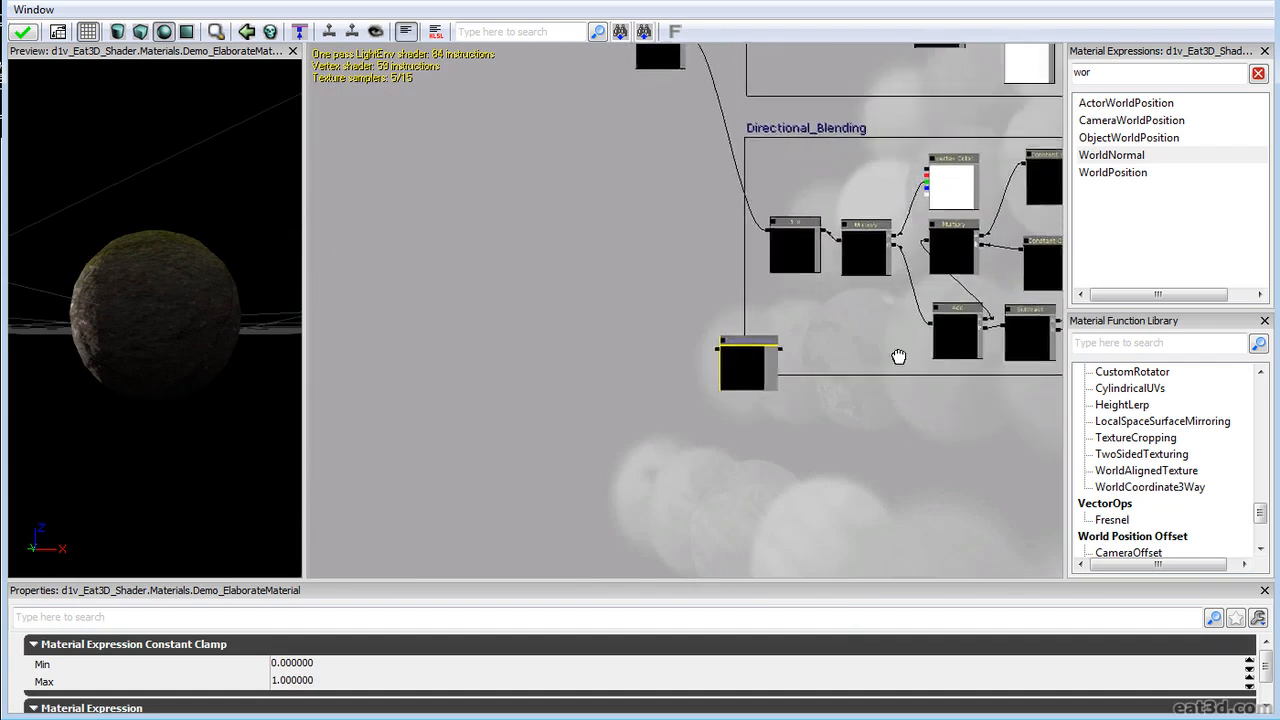
pyautogui.moveTo(846, 410); pyautogui.dragTo(461, 197)
pyautogui.scroll(5, 461, 197)
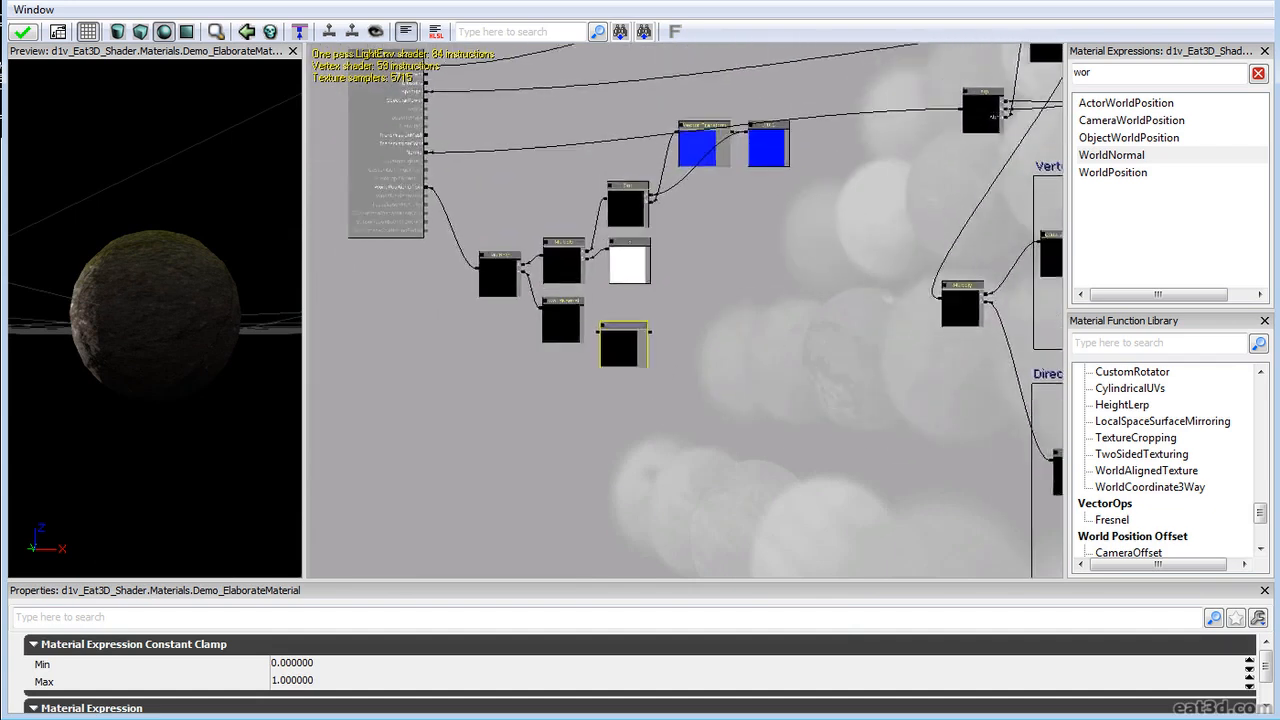
pyautogui.moveTo(691, 506); pyautogui.dragTo(650, 207)
pyautogui.moveTo(513, 182); pyautogui.dragTo(620, 308)
pyautogui.moveTo(709, 328); pyautogui.dragTo(774, 390)
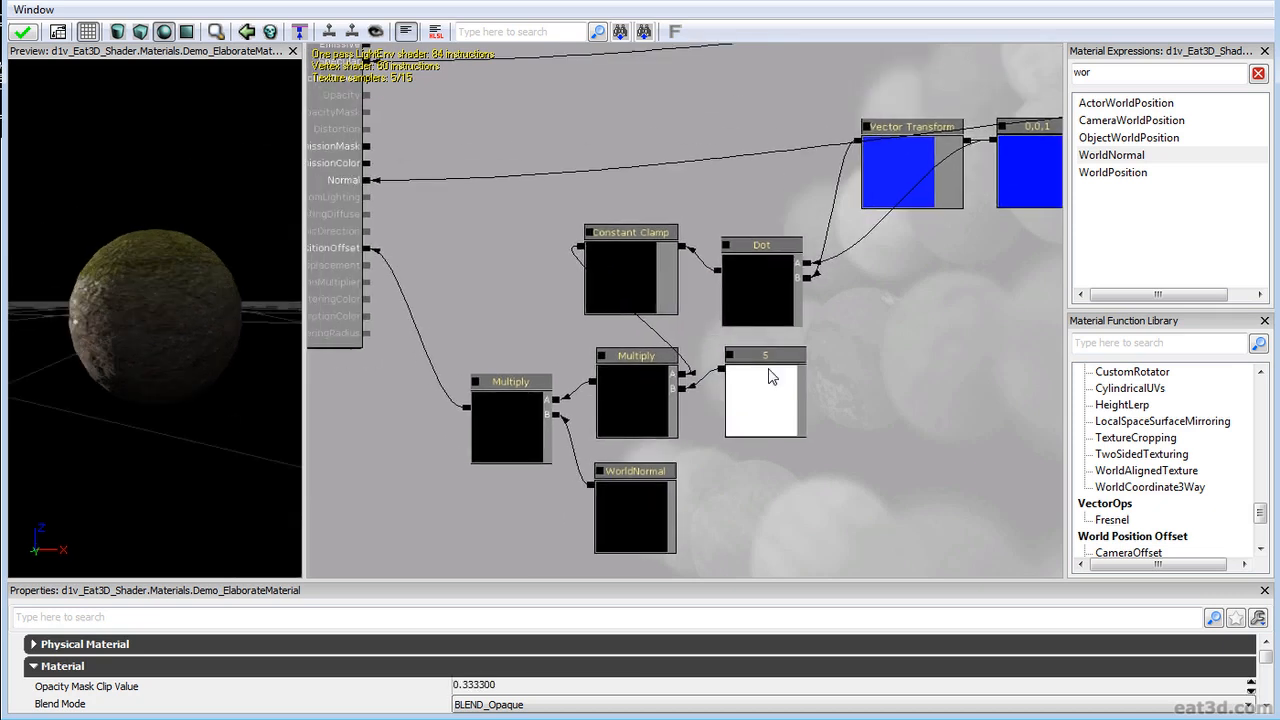
# Step: Set the constant feeding the Multiply to 15
pyautogui.click(768, 371)
pyautogui.click(298, 645)
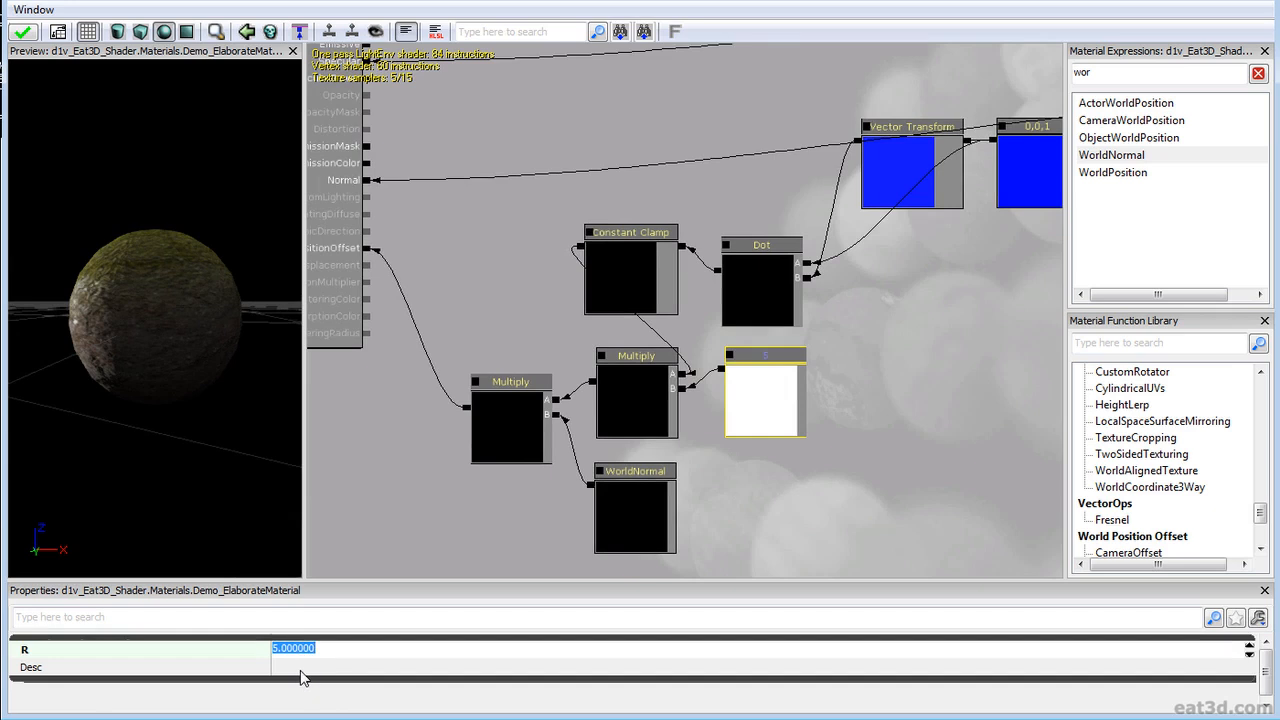
pyautogui.write('15')
pyautogui.press('Return')
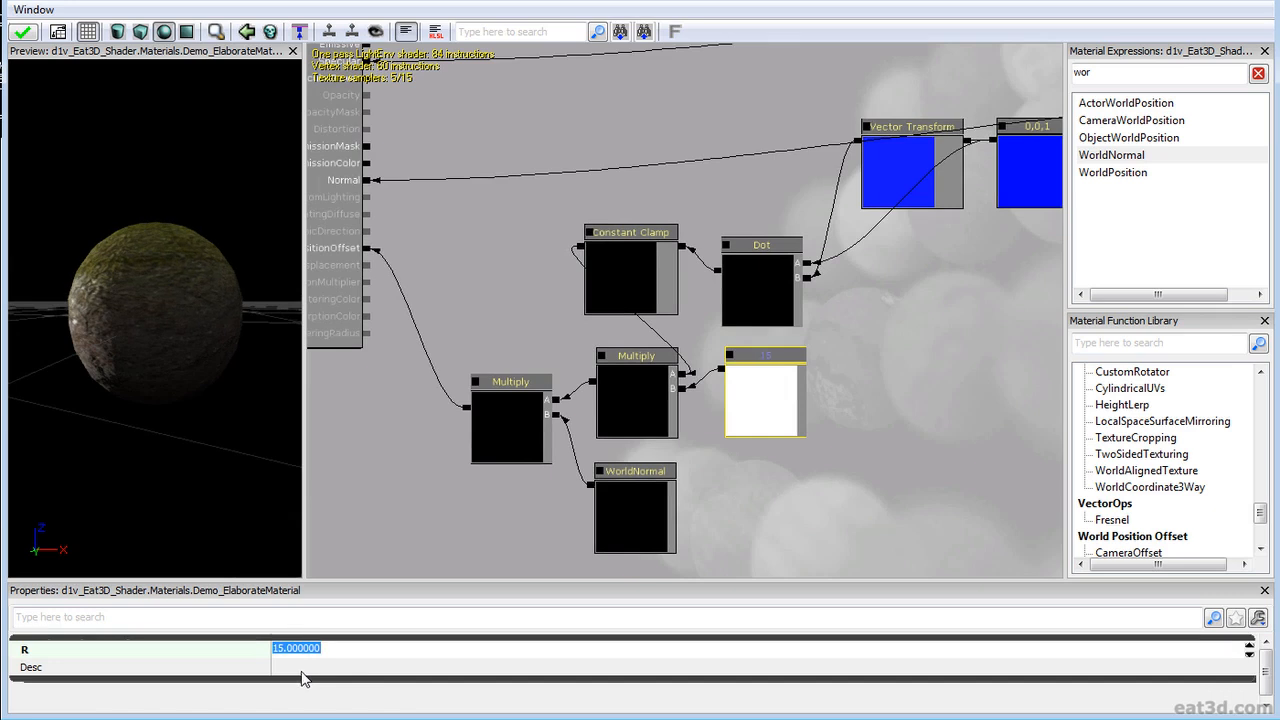
# Step: Shift the Vector Transform and 0,0,1 constant further away from the Dot in the offset chain
pyautogui.scroll(-2, 709, 434)
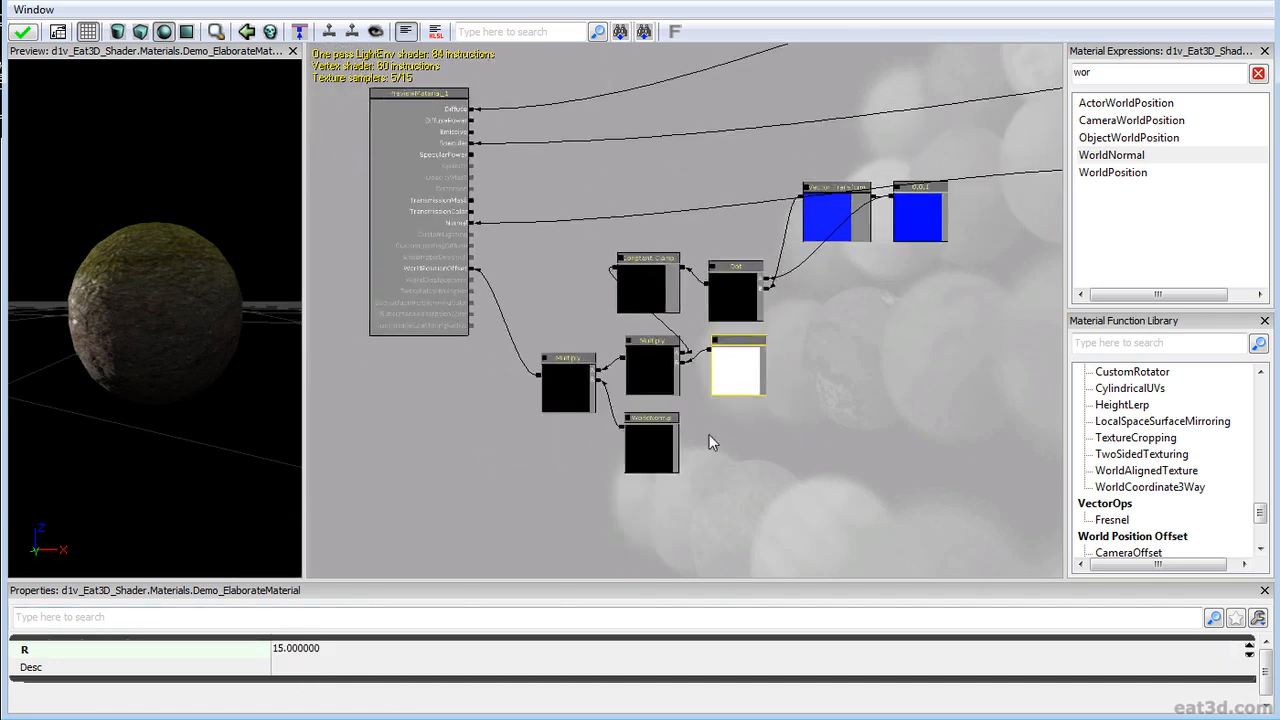
pyautogui.moveTo(617, 313); pyautogui.dragTo(612, 331)
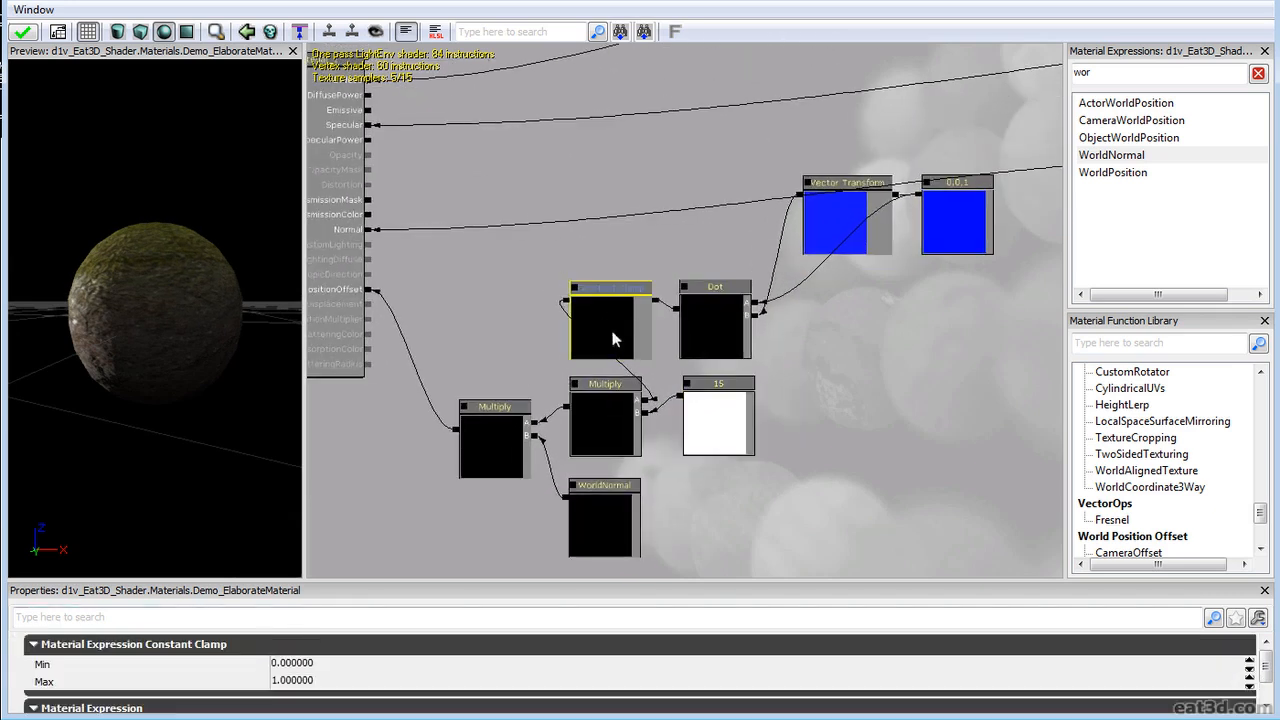
pyautogui.keyDown('ctrl'); pyautogui.keyDown('alt'); pyautogui.moveTo(495, 358); pyautogui.dragTo(791, 264); pyautogui.keyUp('alt'); pyautogui.keyUp('ctrl')
pyautogui.click(819, 307)
pyautogui.moveTo(819, 307); pyautogui.dragTo(957, 342)
pyautogui.moveTo(783, 467); pyautogui.dragTo(748, 445)
pyautogui.hotkey('ctrl', 'z')
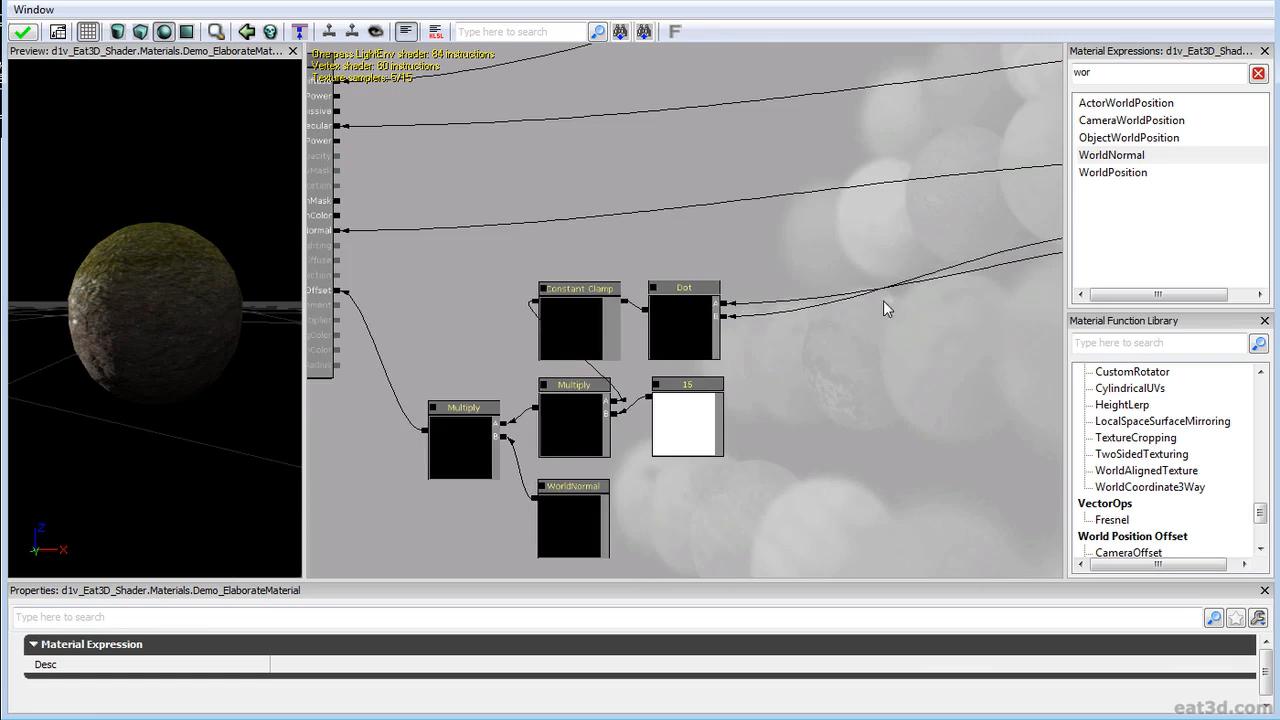
# Step: Line up the Constant Clamp, Dot, Vector Transform and 0,0,1 constant in one row beside WorldNormal, below the constant 15
pyautogui.moveTo(813, 322); pyautogui.dragTo(566, 382)
pyautogui.moveTo(948, 317); pyautogui.dragTo(829, 326)
pyautogui.keyDown('ctrl'); pyautogui.keyDown('alt'); pyautogui.keyDown('shift'); pyautogui.moveTo(501, 356); pyautogui.dragTo(720, 299); pyautogui.keyUp('shift'); pyautogui.keyUp('alt'); pyautogui.keyUp('ctrl')
pyautogui.keyDown('ctrl'); pyautogui.moveTo(756, 366); pyautogui.dragTo(846, 542); pyautogui.keyUp('ctrl')
pyautogui.moveTo(705, 453); pyautogui.dragTo(735, 340)
pyautogui.click(674, 375)
pyautogui.scroll(-1, 755, 378)
pyautogui.scroll(1, 738, 342)
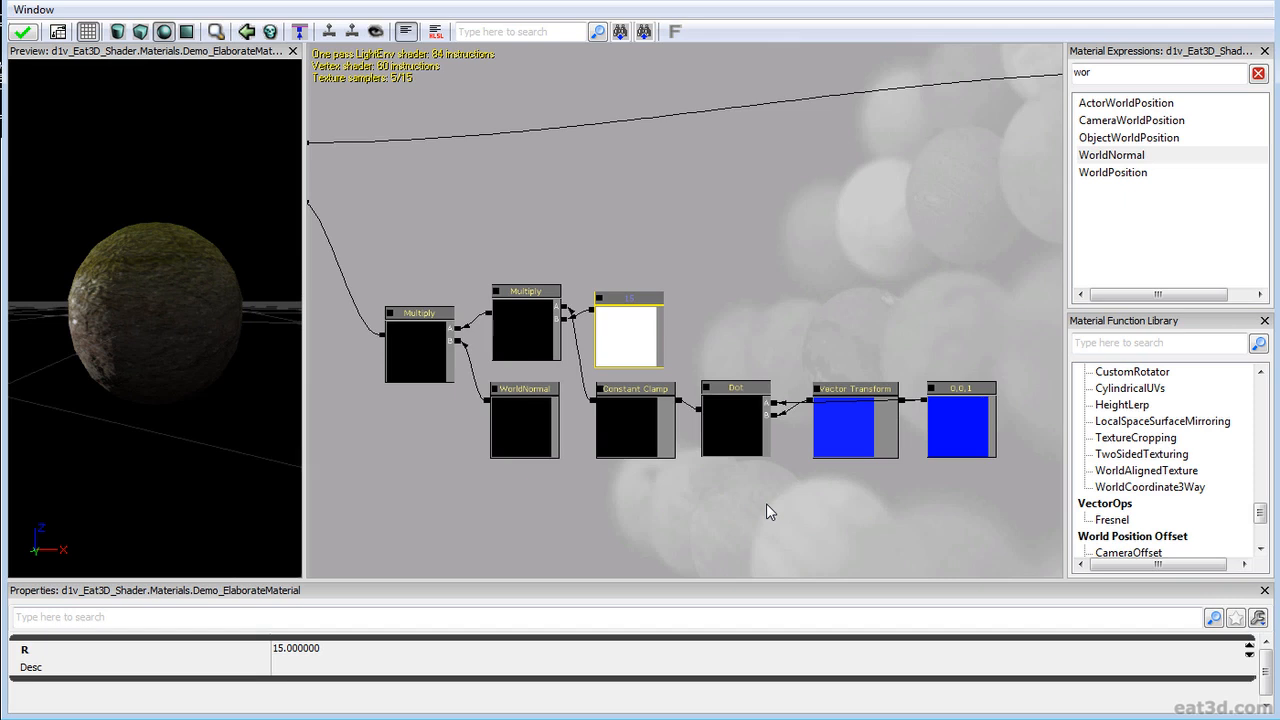
# Step: Check the channel values of the 0,0,1 constant and the source and destination spaces of the Vector Transform
pyautogui.moveTo(763, 508); pyautogui.dragTo(782, 448)
pyautogui.click(971, 364)
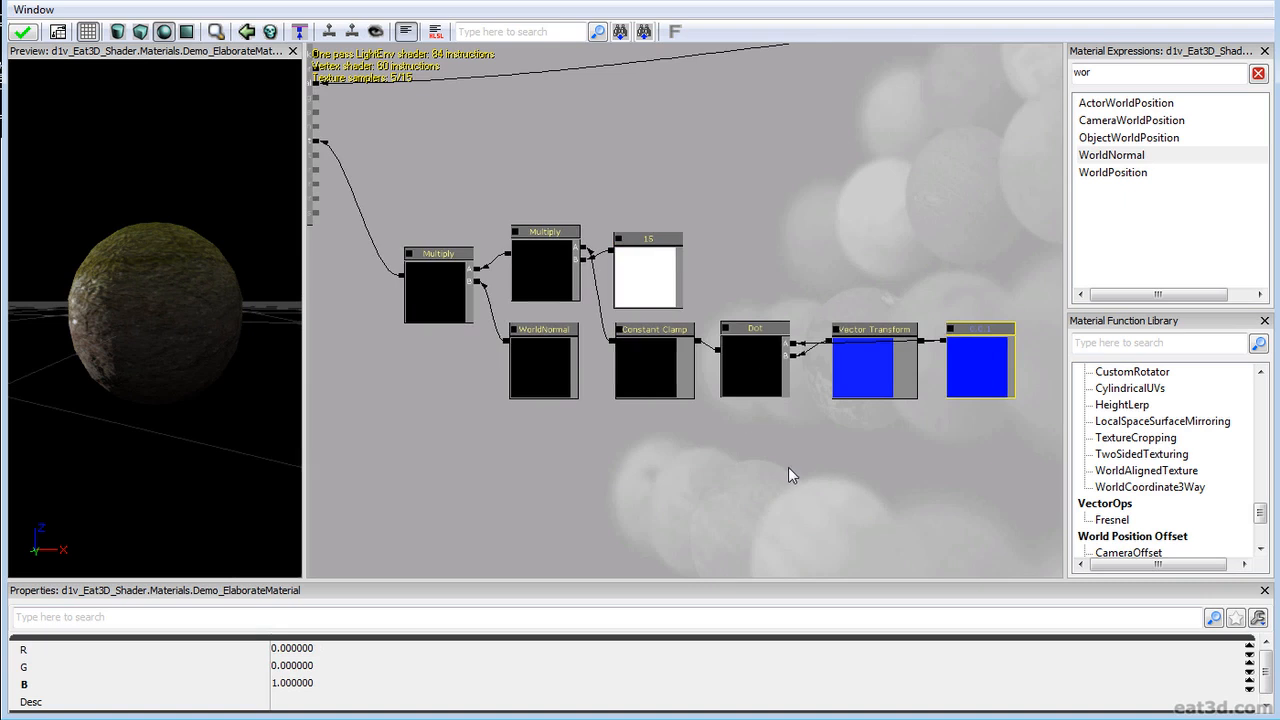
pyautogui.moveTo(787, 467); pyautogui.dragTo(727, 489)
pyautogui.click(870, 506)
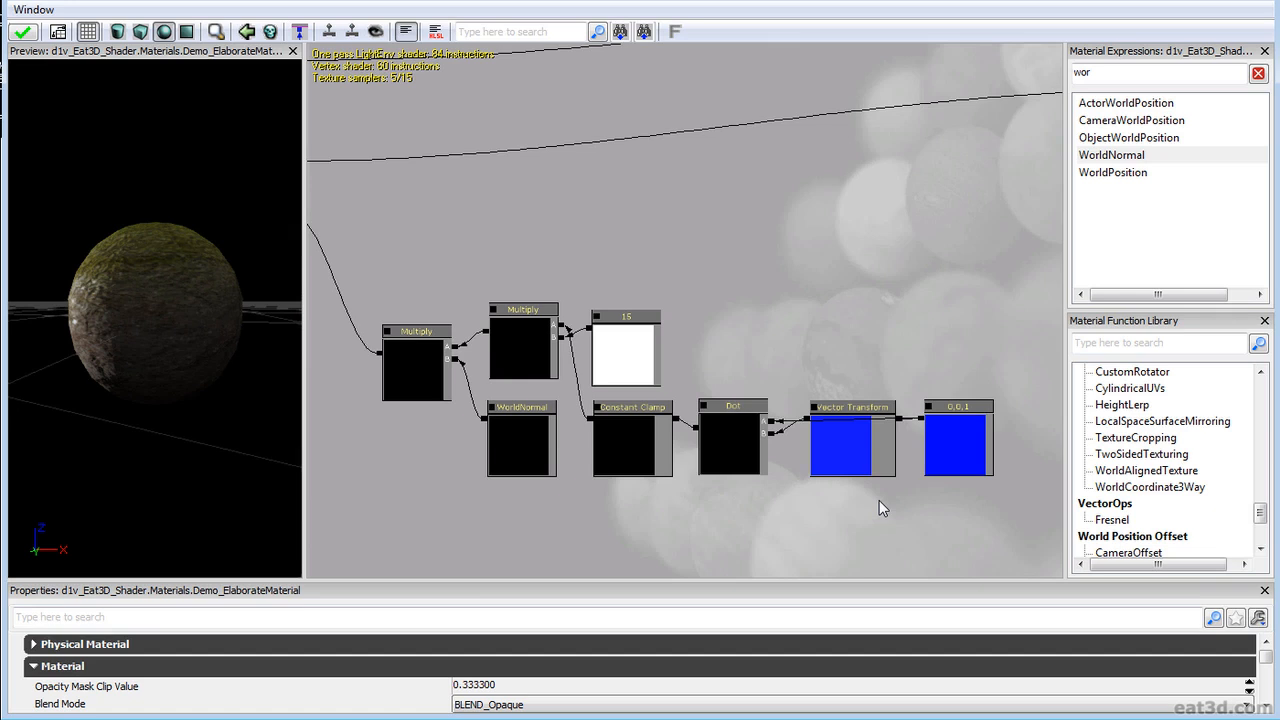
pyautogui.moveTo(800, 500); pyautogui.dragTo(832, 474)
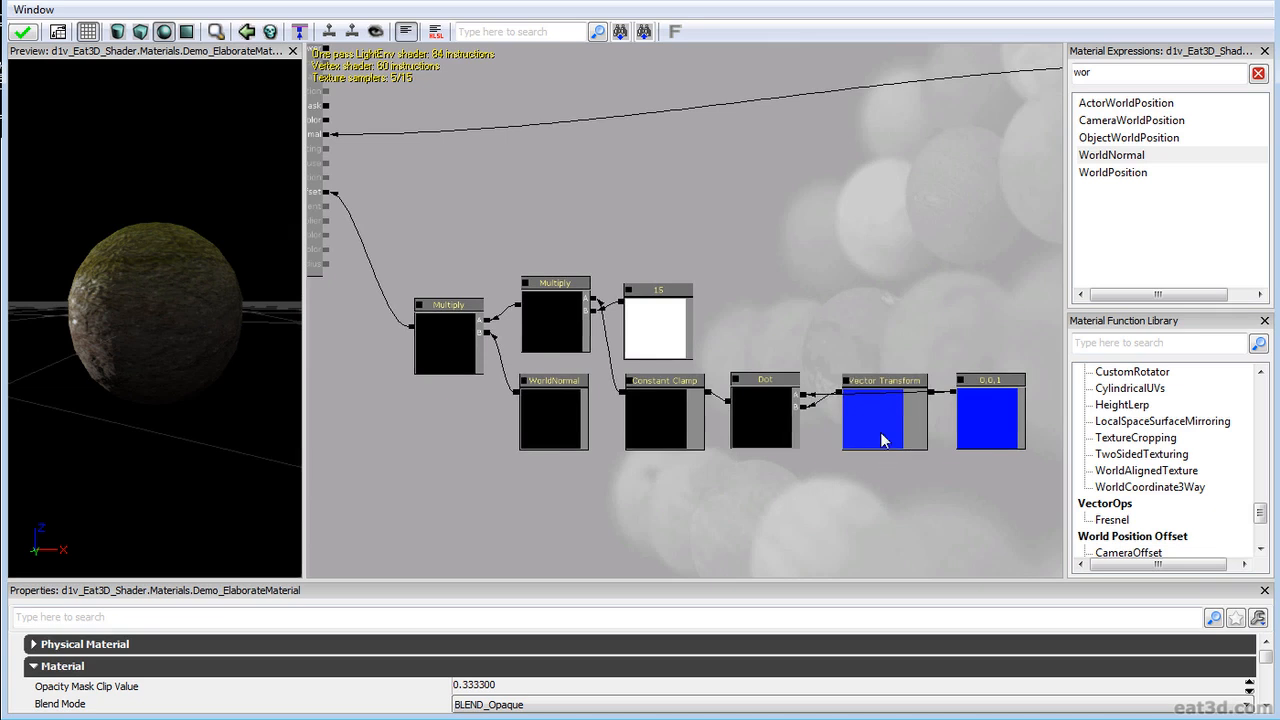
pyautogui.click(891, 430)
pyautogui.moveTo(893, 425)
pyautogui.keyDown('ctrl'); pyautogui.mouseDown()
pyautogui.moveTo(874, 506)
pyautogui.moveTo(897, 413)
pyautogui.moveTo(880, 418)
pyautogui.mouseUp(); pyautogui.keyUp('ctrl')
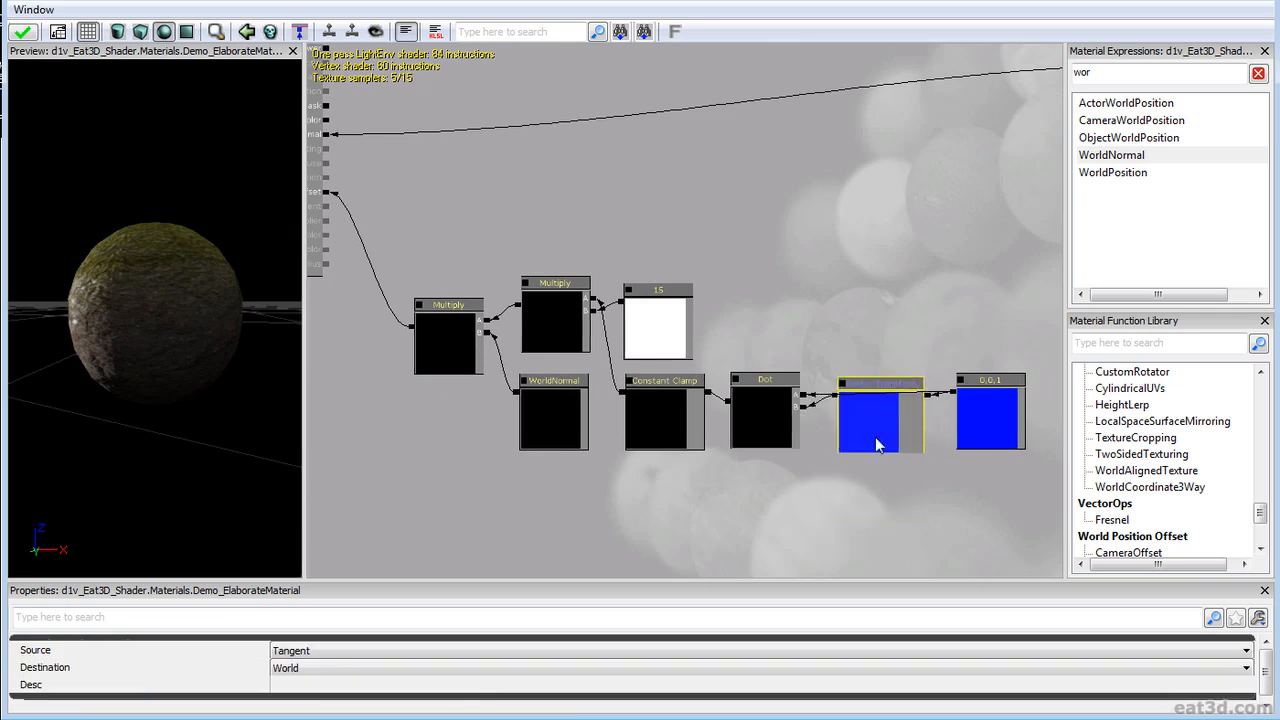
pyautogui.scroll(-2, 757, 489)
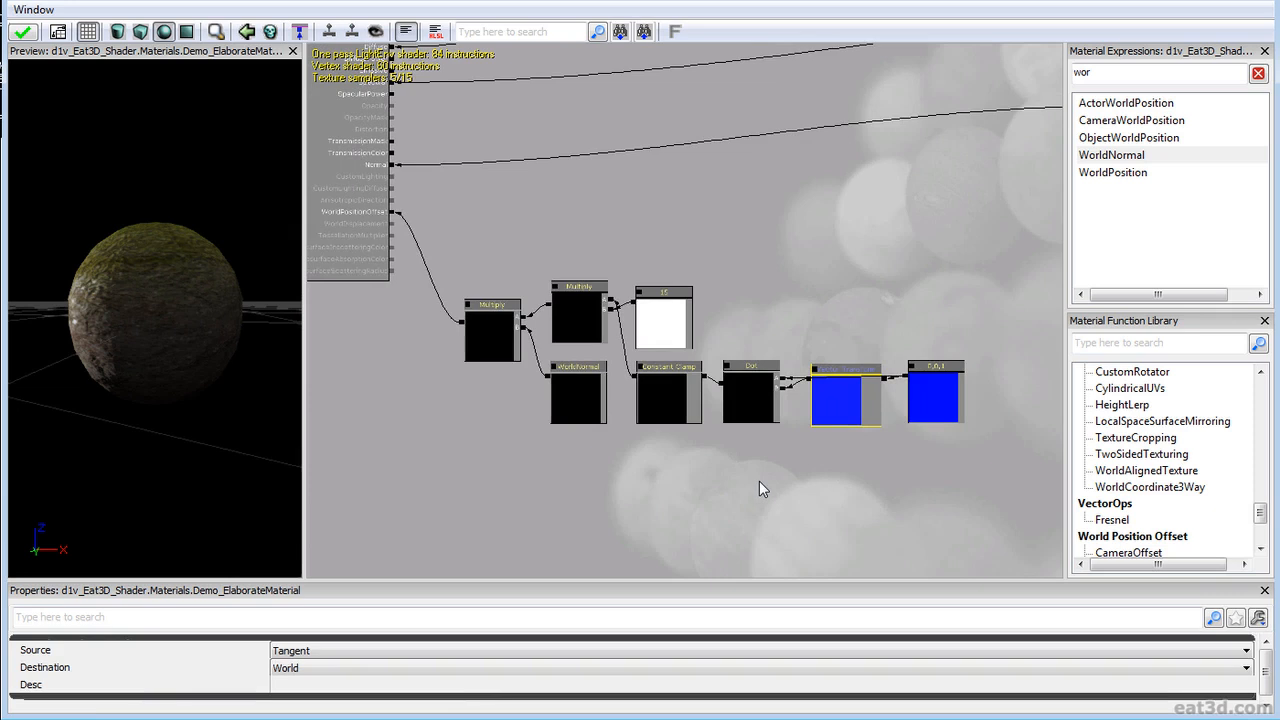
# Step: Enclose all nodes of the WorldPositionOffset chain in a new comment box named Up_Offset
pyautogui.moveTo(691, 470); pyautogui.dragTo(651, 441)
pyautogui.keyDown('ctrl'); pyautogui.keyDown('alt'); pyautogui.moveTo(437, 472); pyautogui.dragTo(962, 204); pyautogui.keyUp('alt'); pyautogui.keyUp('ctrl')
pyautogui.rightClick(597, 430)
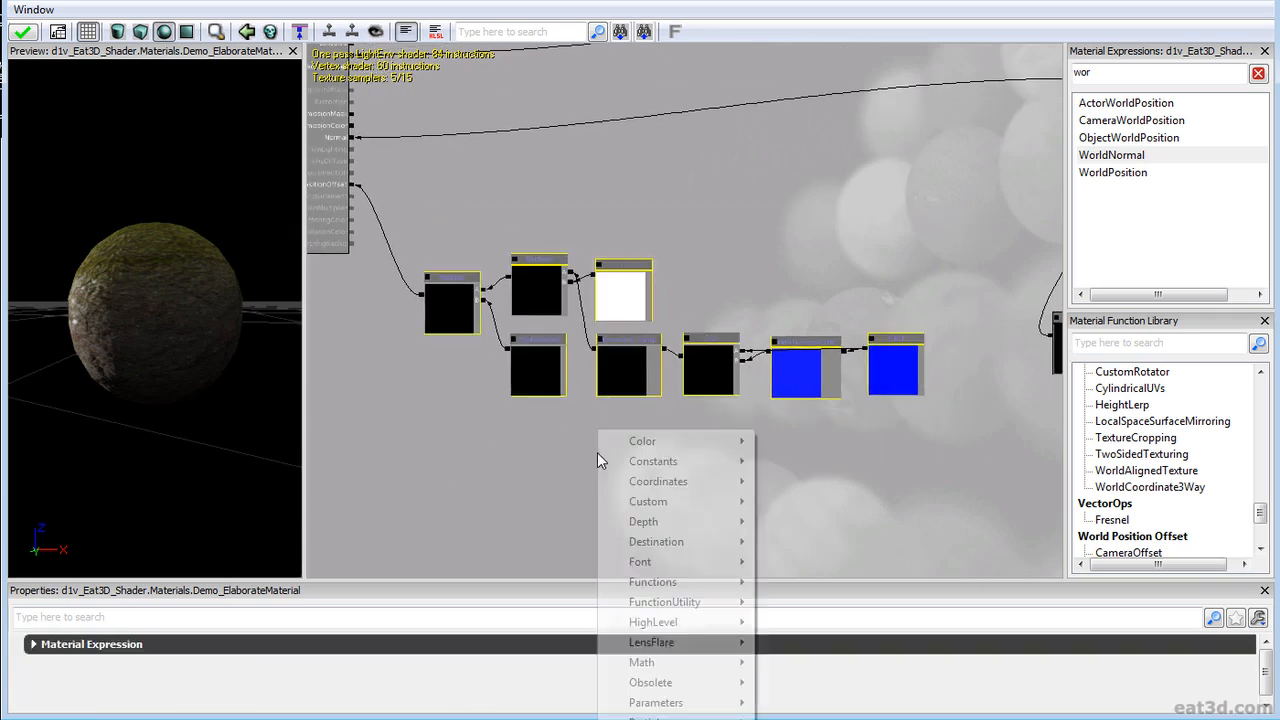
pyautogui.click(660, 719)
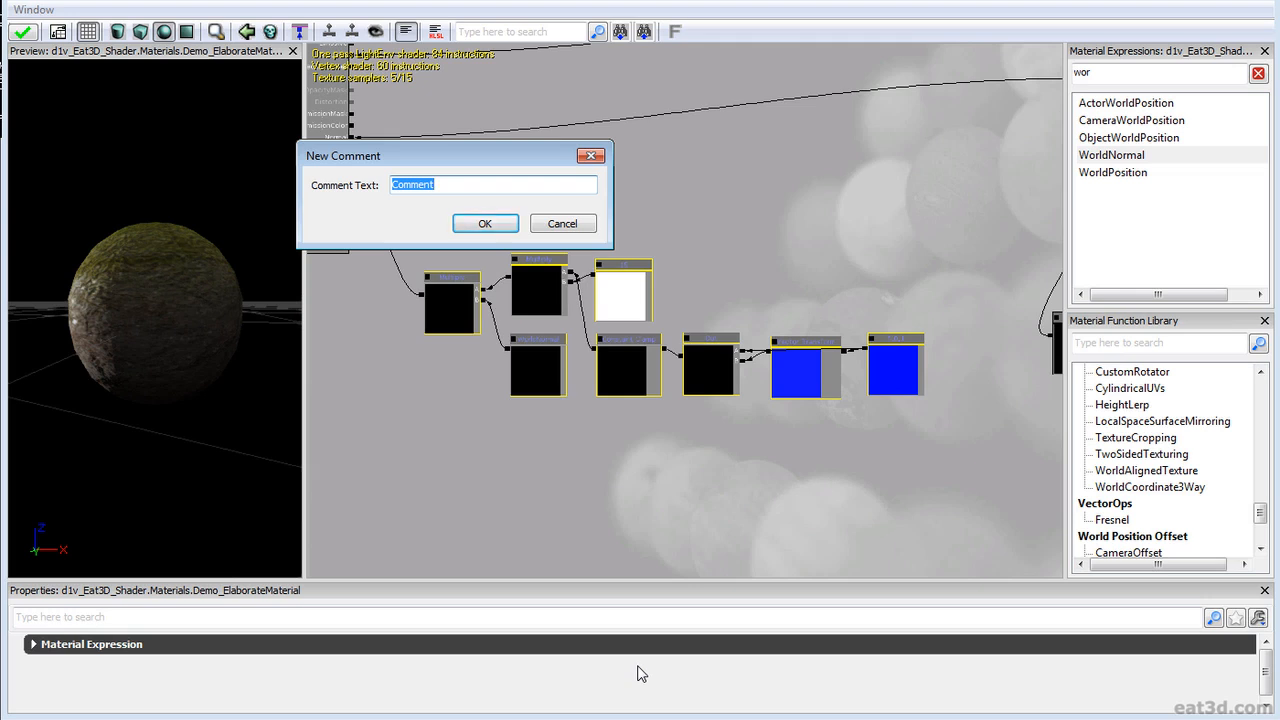
pyautogui.write('Up_Offset')
pyautogui.press('Return')
# Step: Move the Up_Offset group below the Directional_Blending group, aligned with the other comment boxes
pyautogui.scroll(-3, 511, 491)
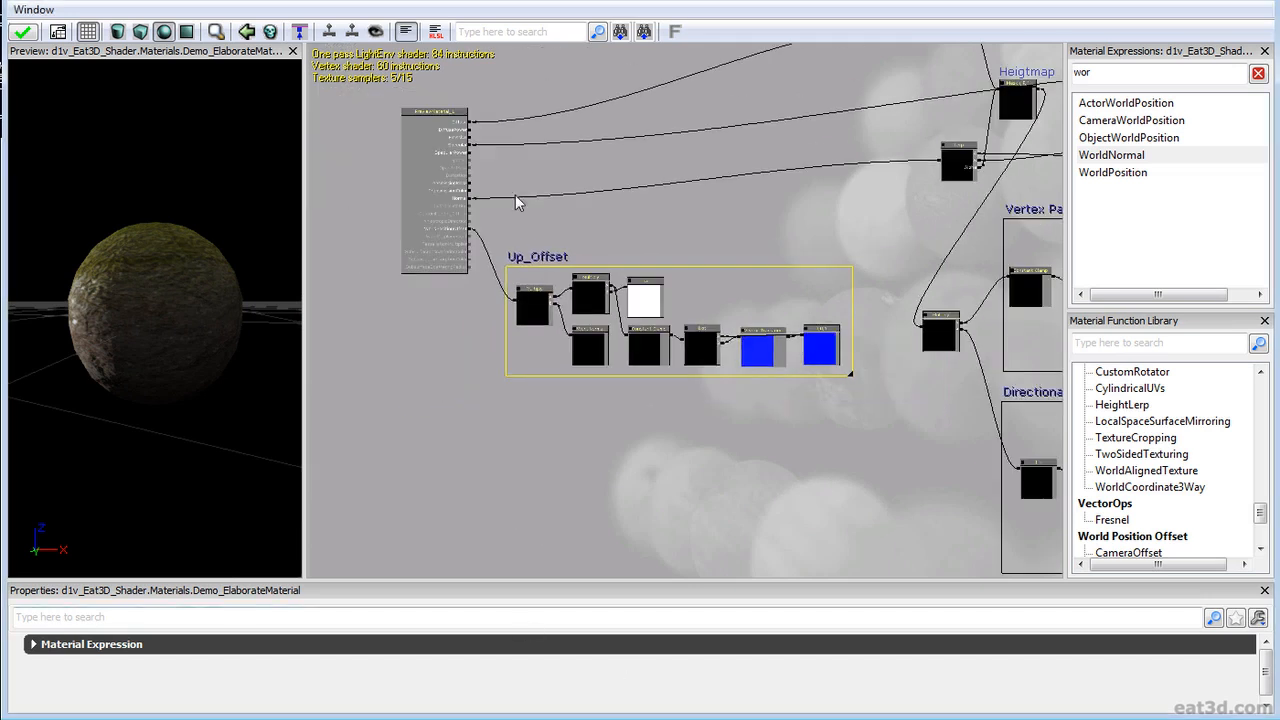
pyautogui.moveTo(529, 264); pyautogui.dragTo(599, 488)
pyautogui.scroll(-6, 600, 486)
pyautogui.scroll(3, 676, 330)
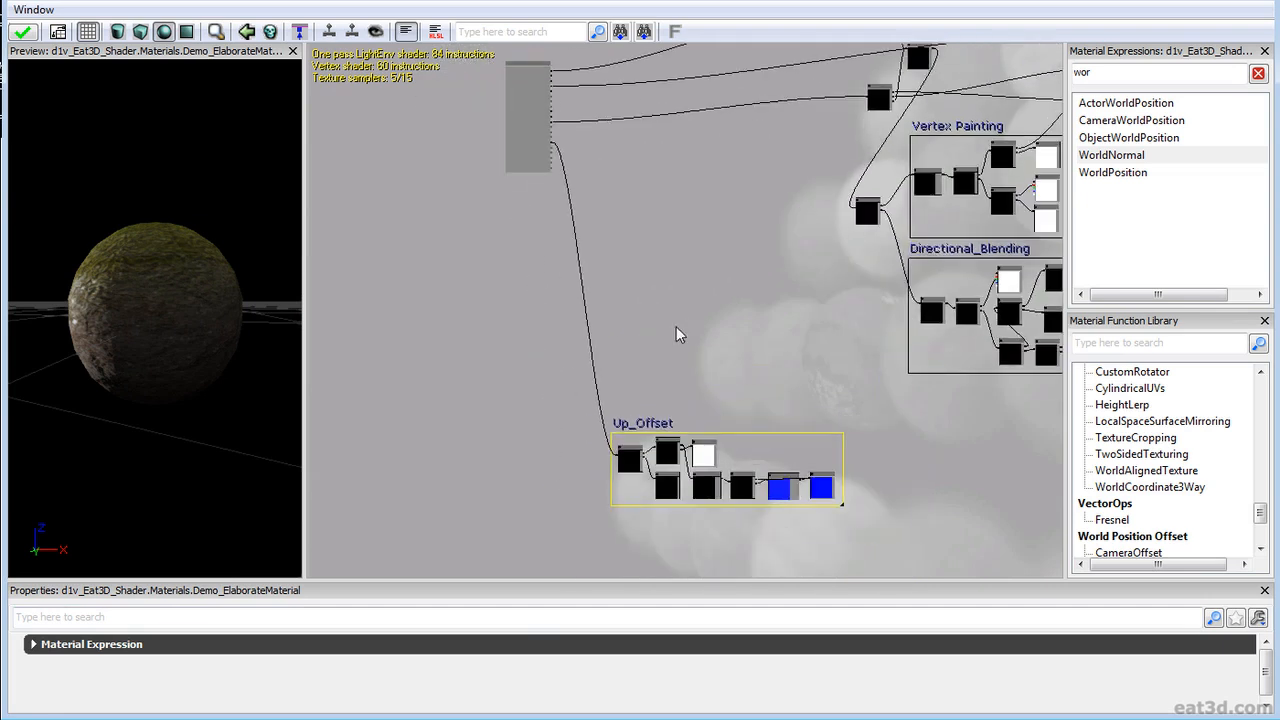
pyautogui.keyDown('ctrl'); pyautogui.moveTo(650, 422); pyautogui.dragTo(927, 472); pyautogui.keyUp('ctrl')
pyautogui.moveTo(962, 418); pyautogui.dragTo(697, 460)
pyautogui.click(737, 447)
pyautogui.scroll(-3, 712, 420)
pyautogui.moveTo(717, 405); pyautogui.dragTo(865, 459)
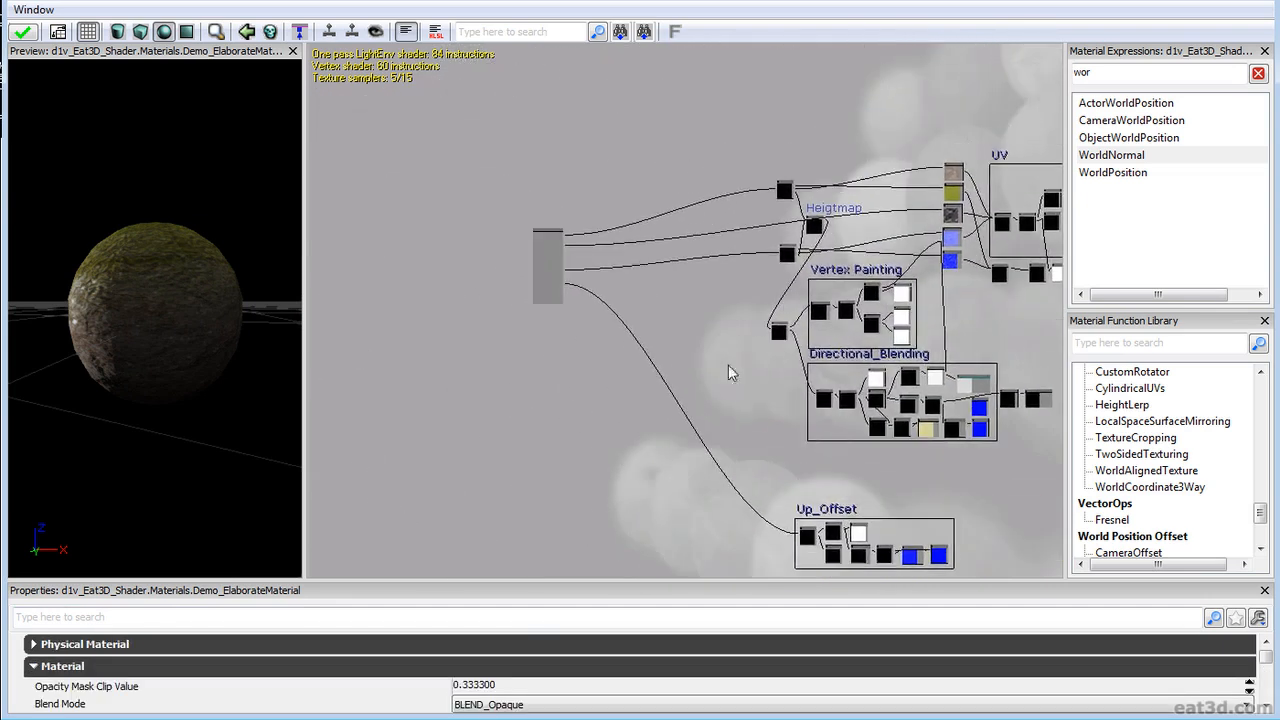
# Step: Review the material node's incoming connections and highlight the ObjectWorldPosition expression among the available expressions
pyautogui.moveTo(658, 288); pyautogui.dragTo(597, 329)
pyautogui.scroll(1, 600, 335)
pyautogui.scroll(4, 623, 417)
pyautogui.moveTo(625, 417); pyautogui.dragTo(829, 437)
pyautogui.moveTo(566, 383); pyautogui.dragTo(712, 368)
pyautogui.scroll(3, 710, 440)
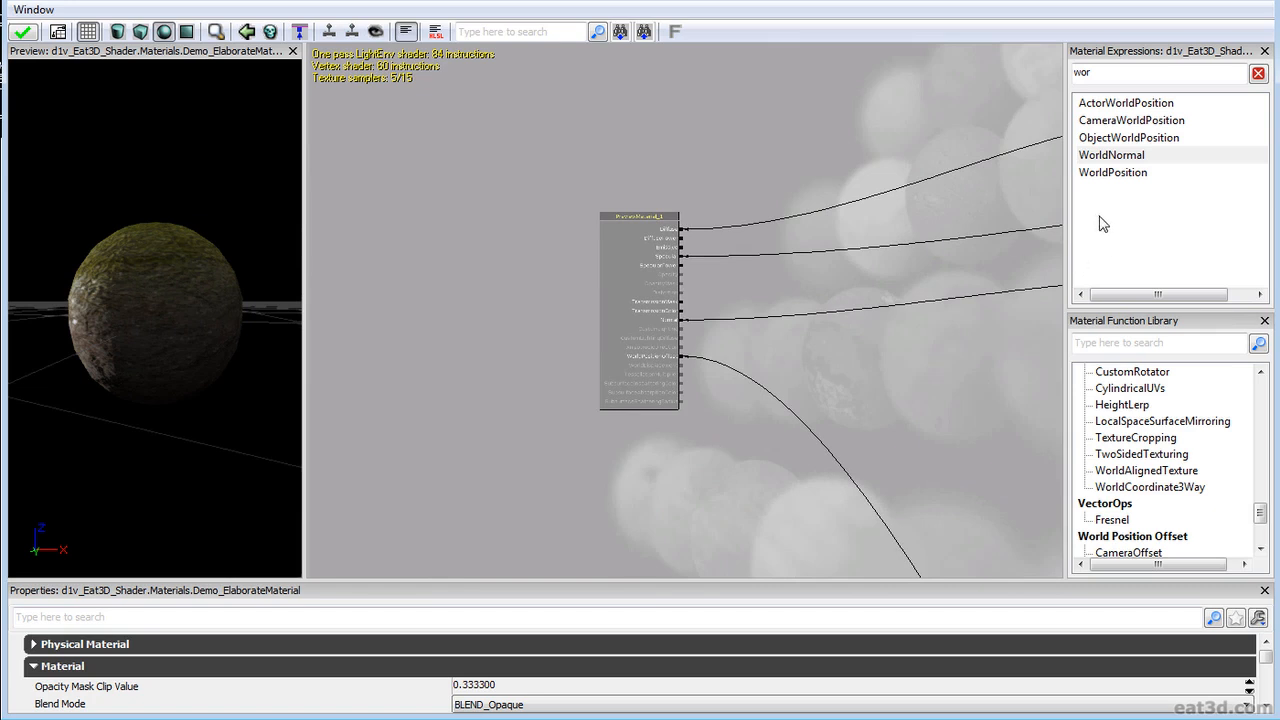
pyautogui.click(1128, 138)
pyautogui.moveTo(1015, 195); pyautogui.dragTo(721, 248)
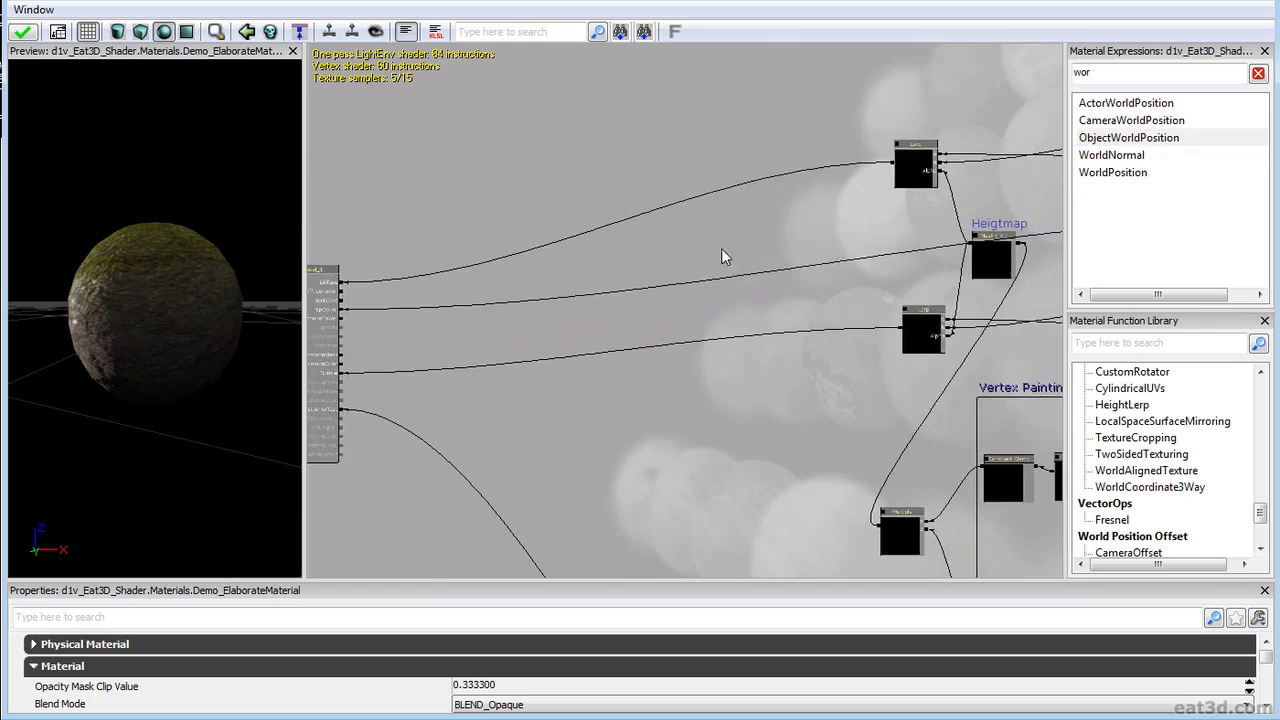
# Step: Examine how Object World Position and its Mask (R G) feed the texture coordinate nodes in the UV group
pyautogui.click(1135, 139)
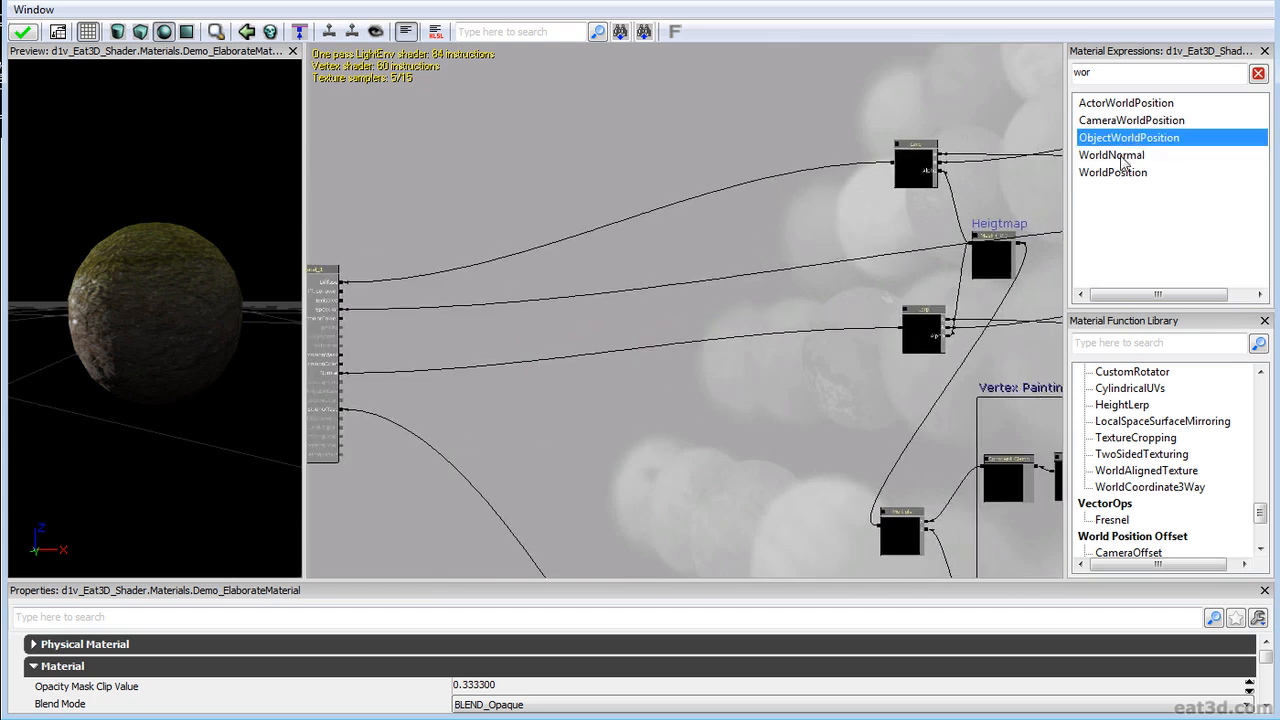
pyautogui.moveTo(1015, 270); pyautogui.dragTo(463, 237)
pyautogui.moveTo(854, 262); pyautogui.dragTo(397, 306)
pyautogui.scroll(3, 740, 318)
pyautogui.click(672, 318)
pyautogui.moveTo(688, 394); pyautogui.dragTo(764, 569)
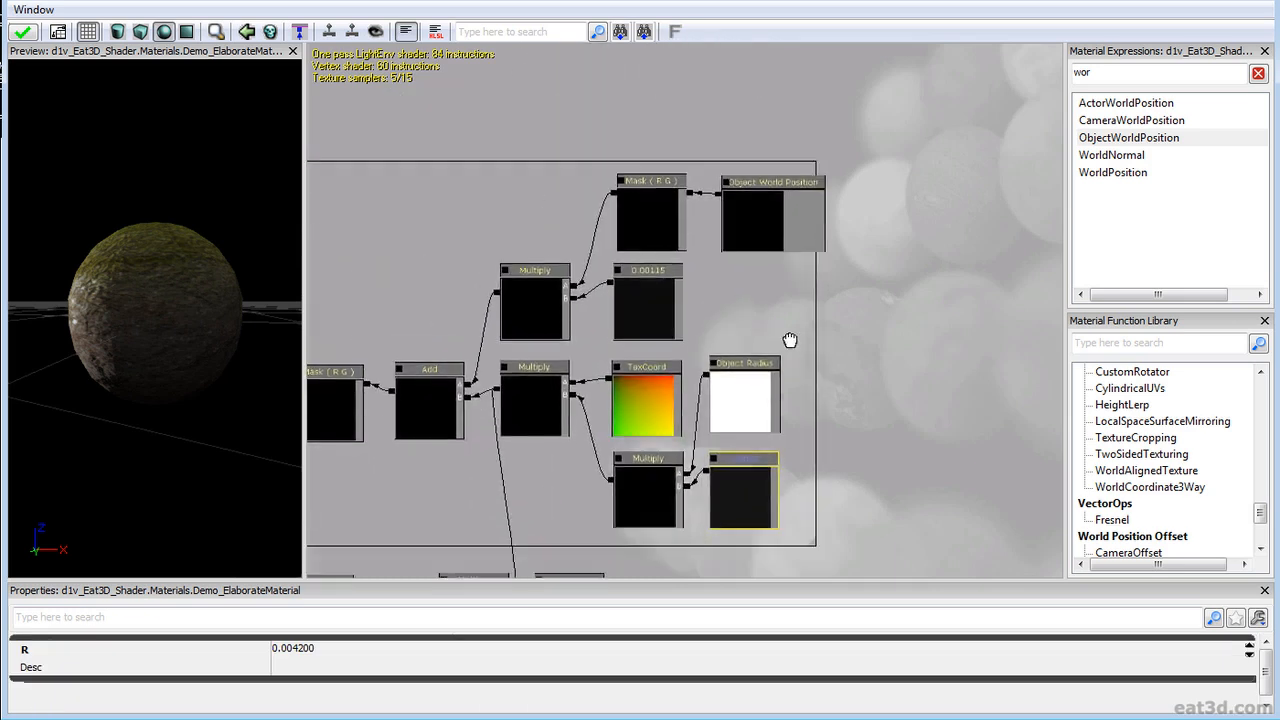
pyautogui.scroll(2, 790, 340)
pyautogui.click(746, 200)
pyautogui.click(651, 184)
pyautogui.moveTo(743, 190); pyautogui.dragTo(779, 198)
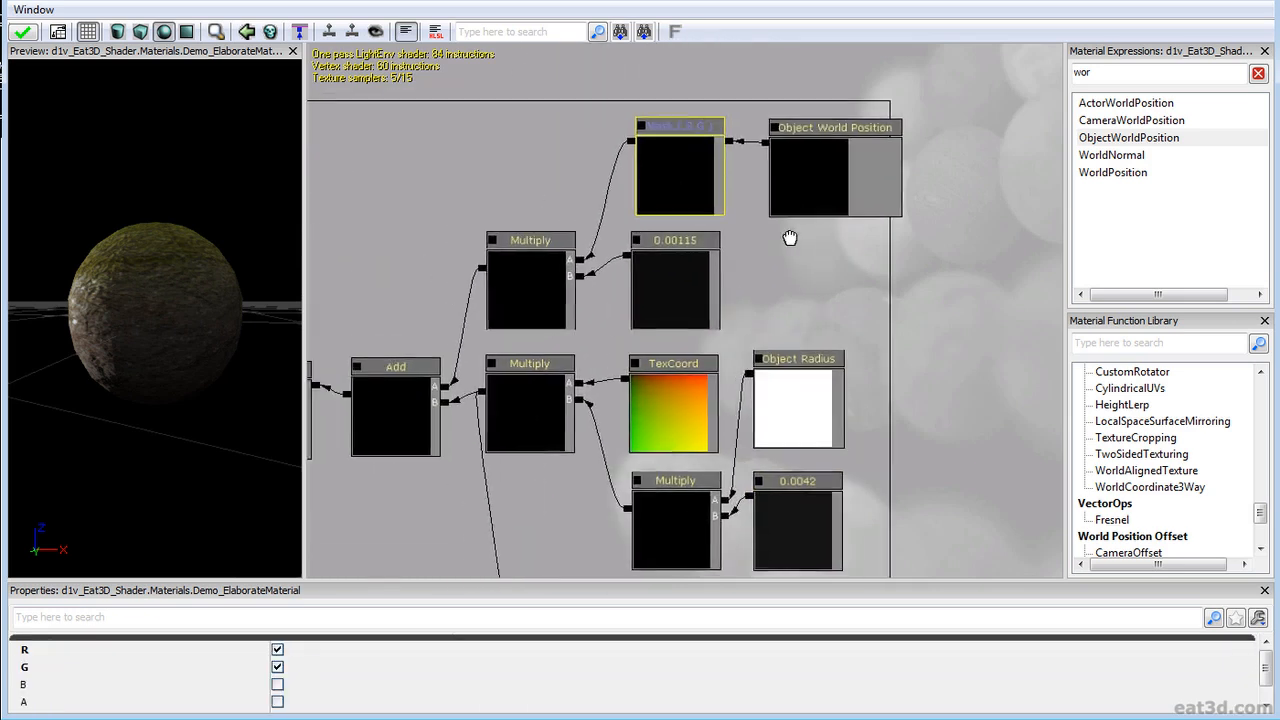
pyautogui.scroll(-3, 790, 238)
# Step: Duplicate the UV group's Object World Position node and move the copy out of the group
pyautogui.click(769, 207)
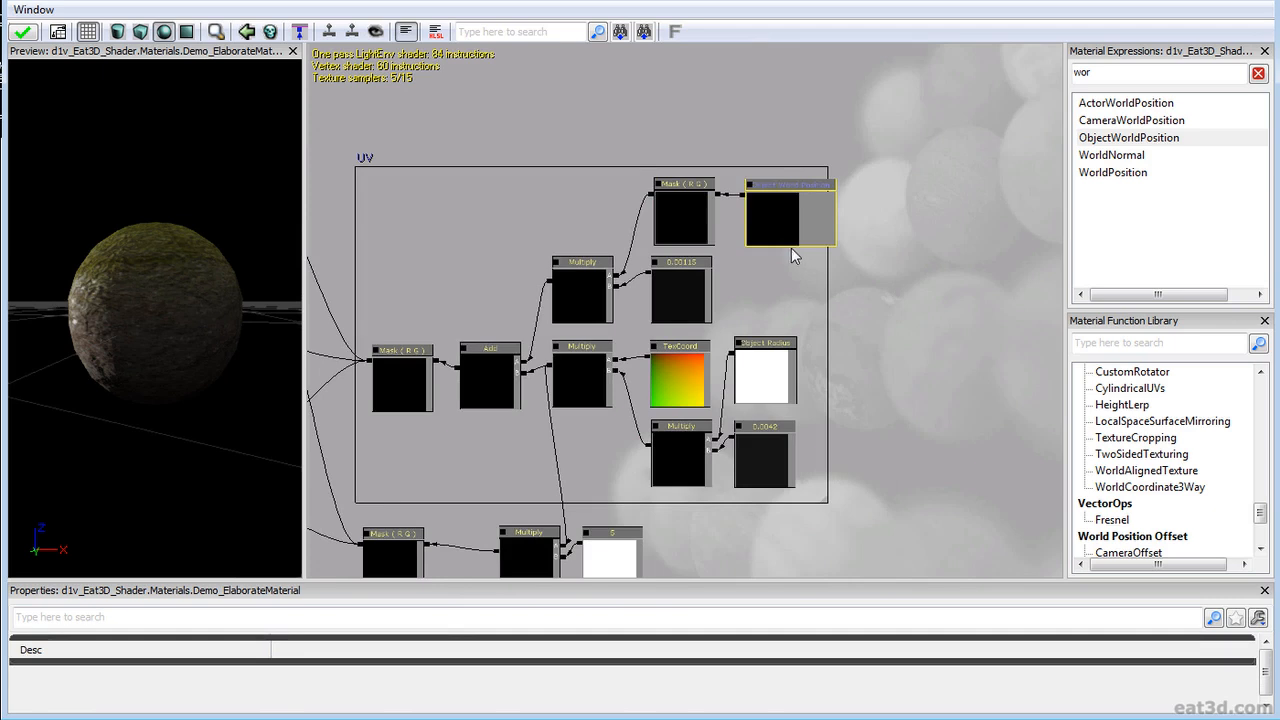
pyautogui.hotkey('ctrl', 'w')
pyautogui.keyDown('ctrl'); pyautogui.moveTo(795, 247); pyautogui.dragTo(586, 199); pyautogui.keyUp('ctrl')
pyautogui.scroll(-4, 586, 196)
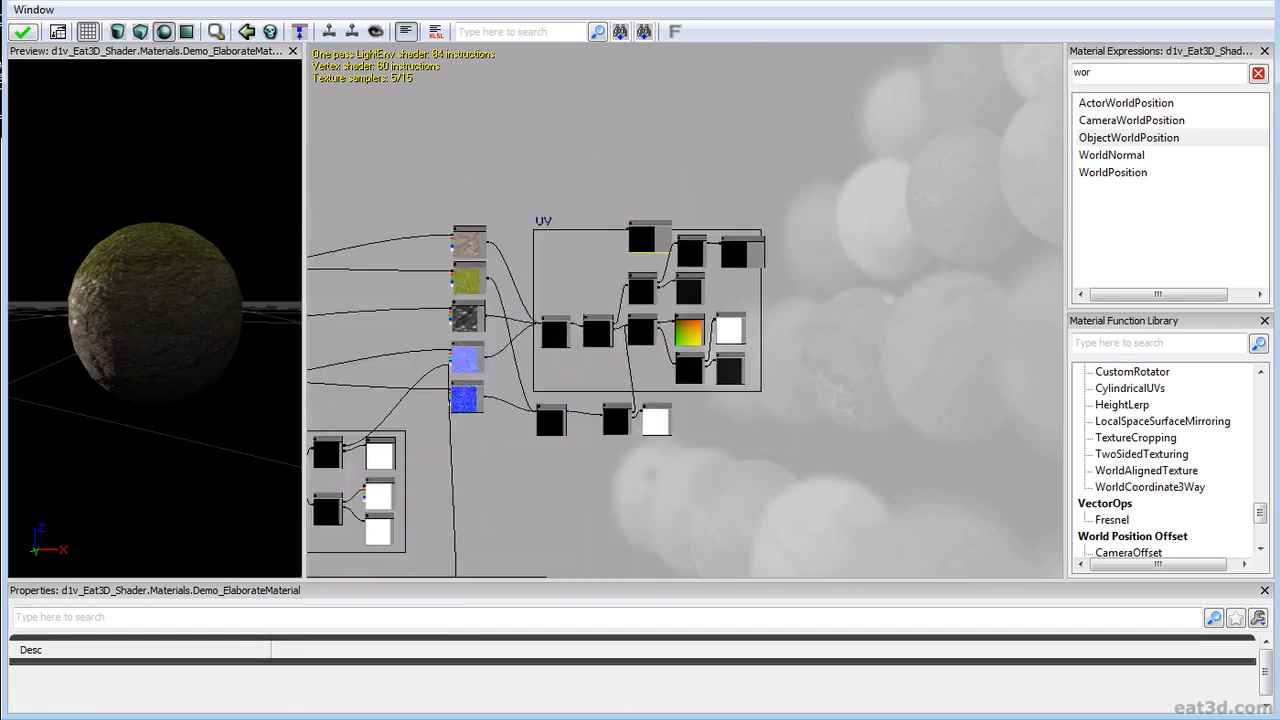
pyautogui.moveTo(588, 127); pyautogui.dragTo(890, 165)
pyautogui.keyDown('ctrl'); pyautogui.moveTo(953, 279); pyautogui.dragTo(818, 211); pyautogui.keyUp('ctrl')
pyautogui.scroll(2, 818, 211)
pyautogui.scroll(1, 757, 163)
pyautogui.keyDown('ctrl'); pyautogui.moveTo(757, 163); pyautogui.dragTo(760, 365); pyautogui.keyUp('ctrl')
pyautogui.scroll(2, 738, 250)
pyautogui.scroll(1, 740, 367)
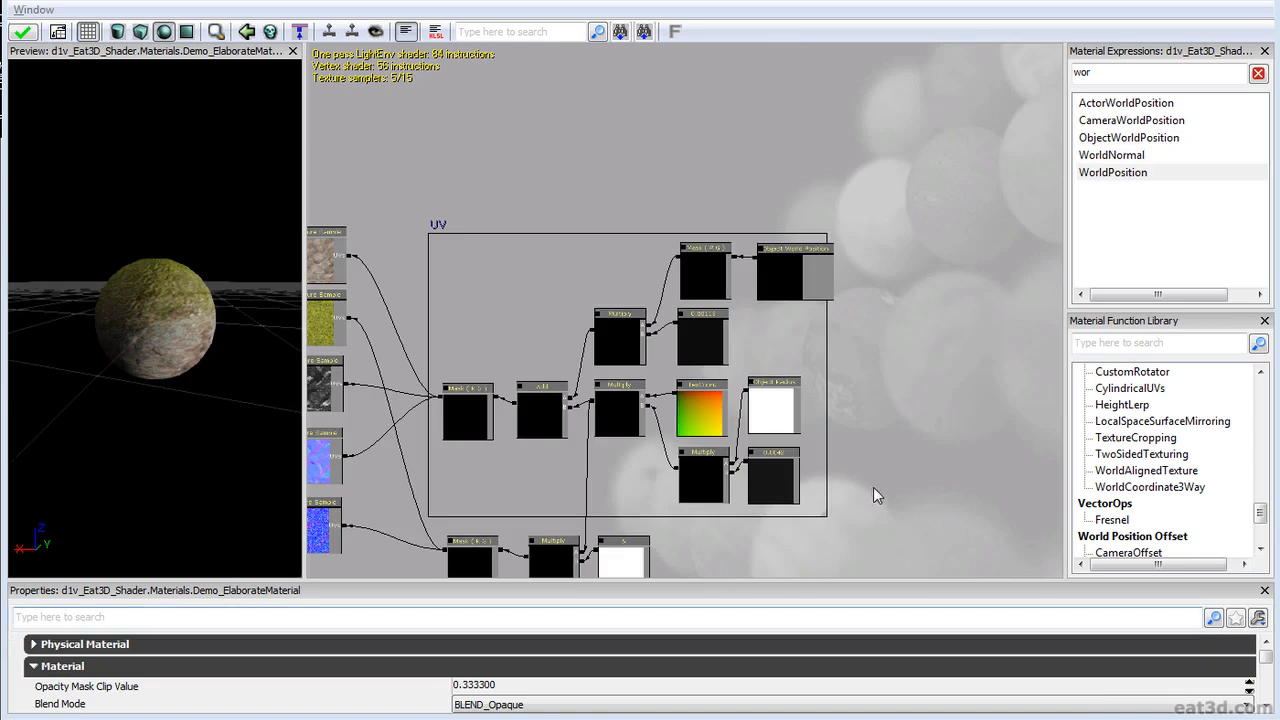
# Step: Examine the Object World Position node and its connection to Mask (R G) in the UV group
pyautogui.scroll(3, 862, 420)
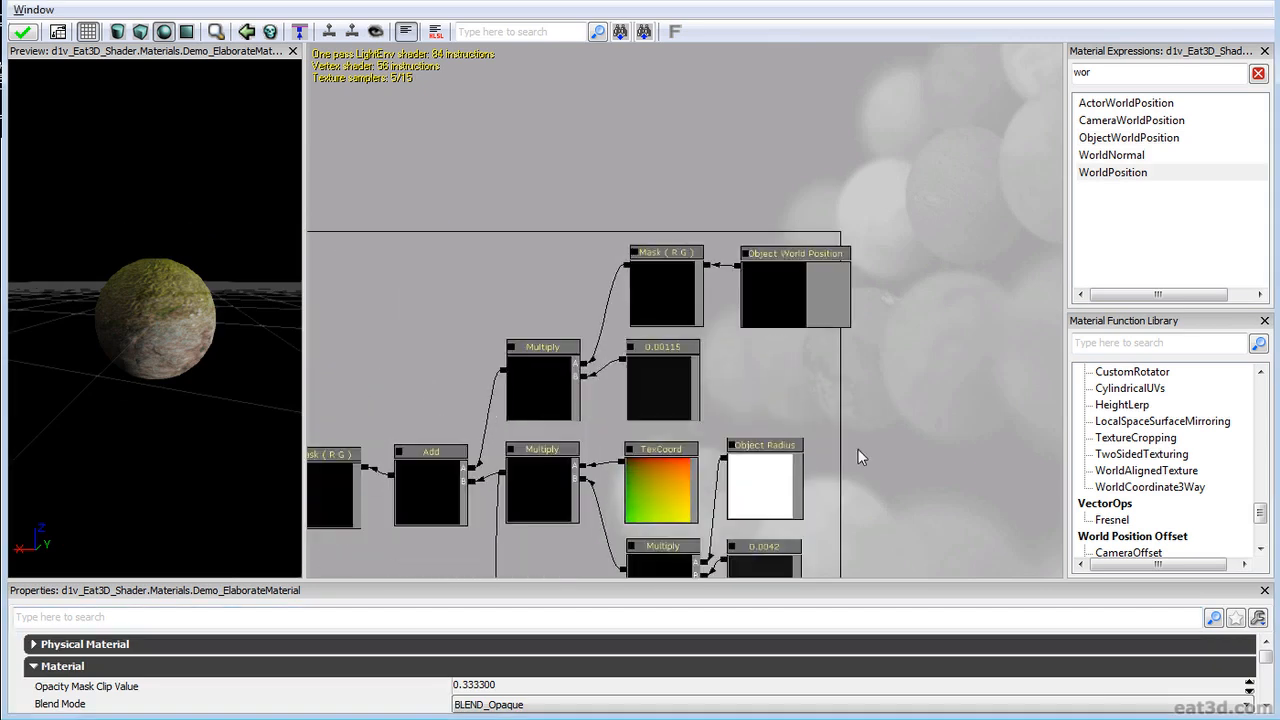
pyautogui.scroll(-1, 831, 388)
pyautogui.click(767, 290)
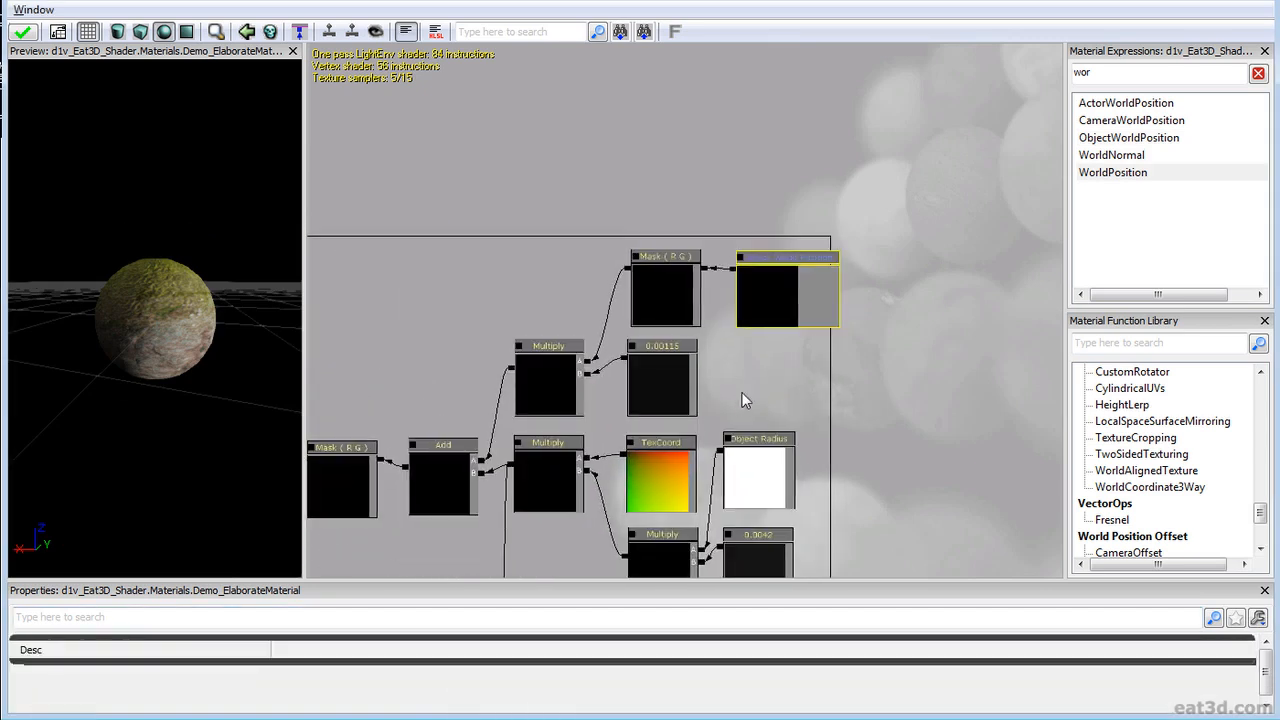
pyautogui.rightClick(824, 385)
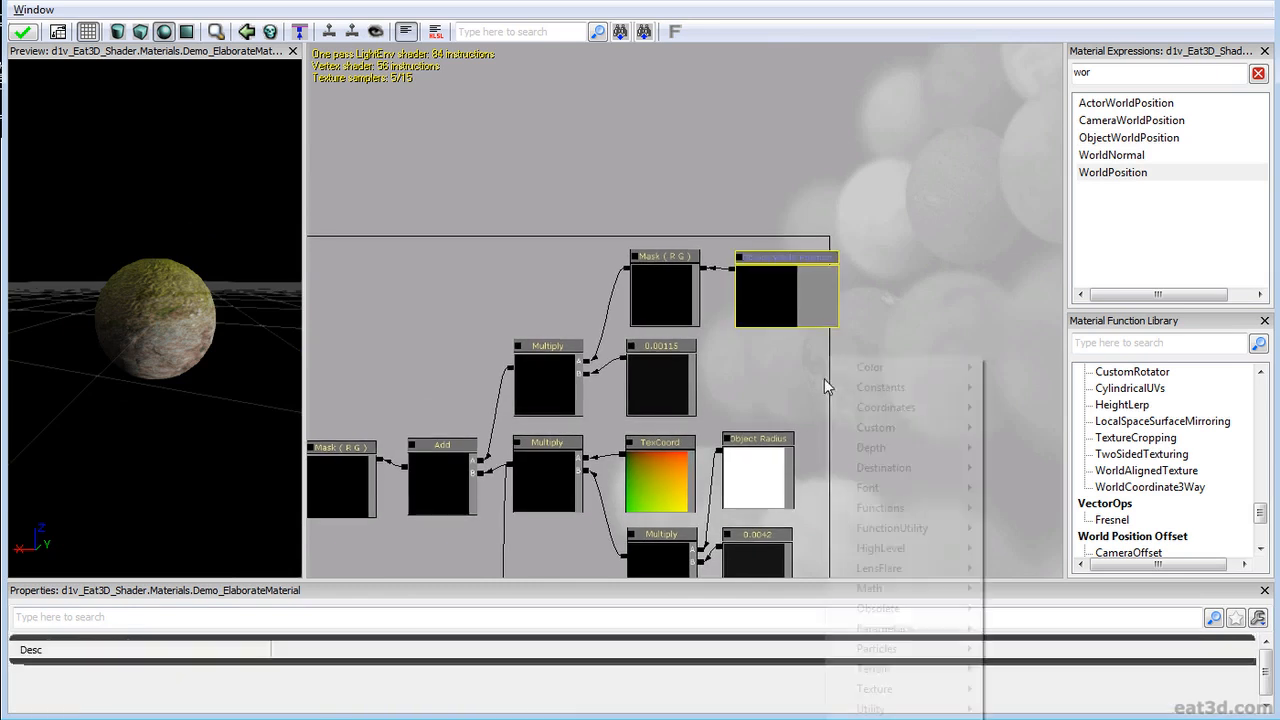
pyautogui.click(788, 293)
pyautogui.scroll(-2, 898, 355)
pyautogui.moveTo(803, 304); pyautogui.dragTo(749, 327)
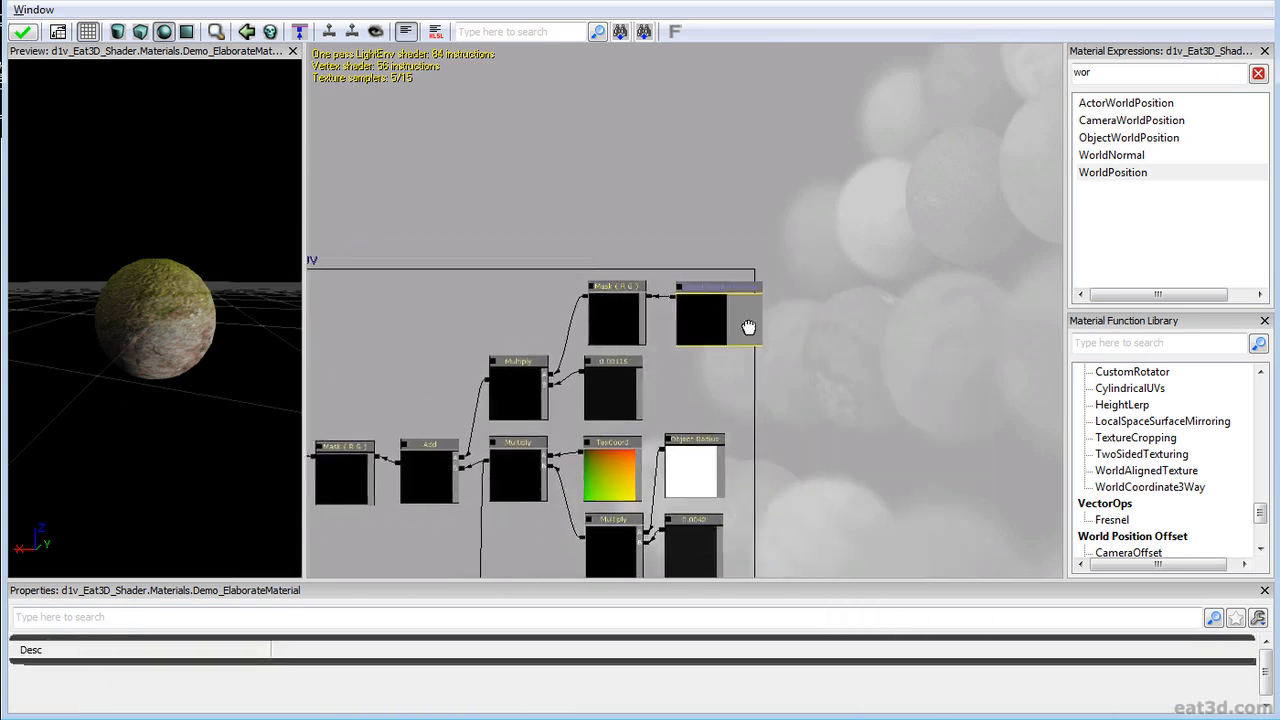
pyautogui.scroll(2, 680, 416)
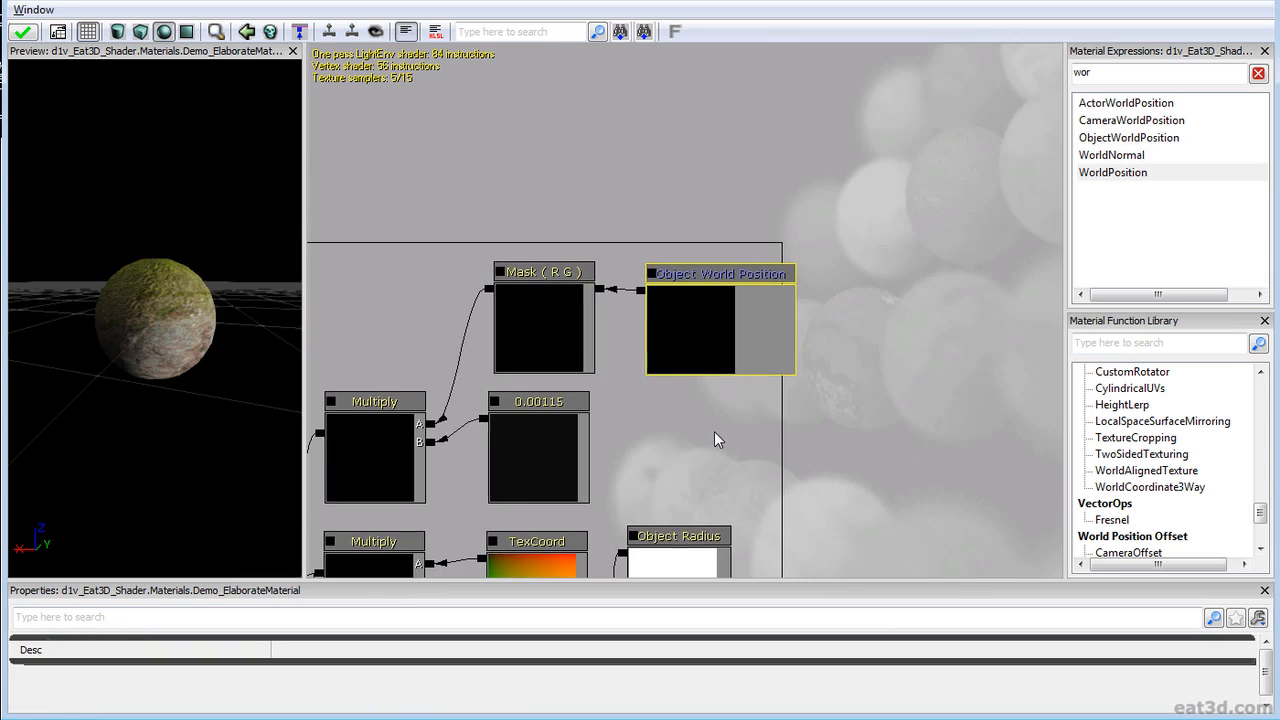
pyautogui.scroll(-6, 719, 440)
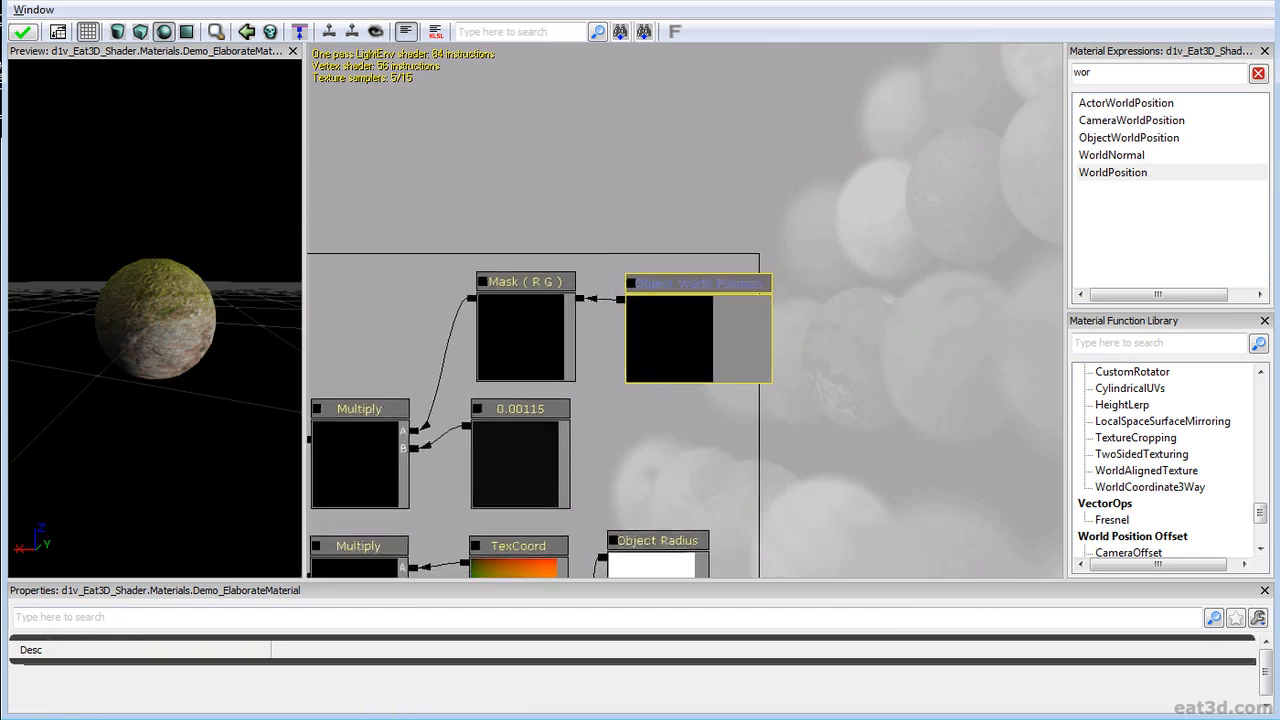
# Step: Place a World Position expression beside the material node
pyautogui.moveTo(626, 303); pyautogui.dragTo(751, 309)
pyautogui.moveTo(477, 340); pyautogui.dragTo(877, 297)
pyautogui.moveTo(538, 358); pyautogui.dragTo(460, 337)
pyautogui.scroll(5, 670, 362)
pyautogui.moveTo(650, 378); pyautogui.dragTo(825, 310)
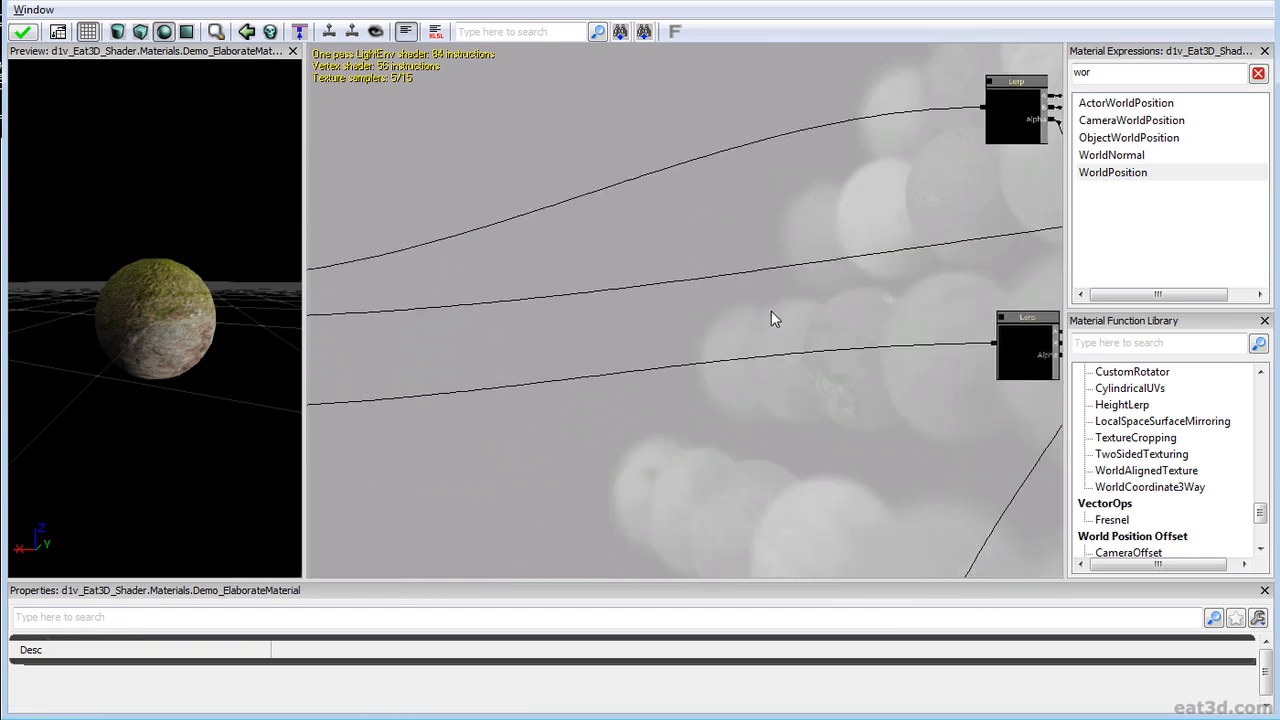
pyautogui.moveTo(735, 325); pyautogui.dragTo(940, 284)
pyautogui.moveTo(1117, 156); pyautogui.dragTo(702, 281)
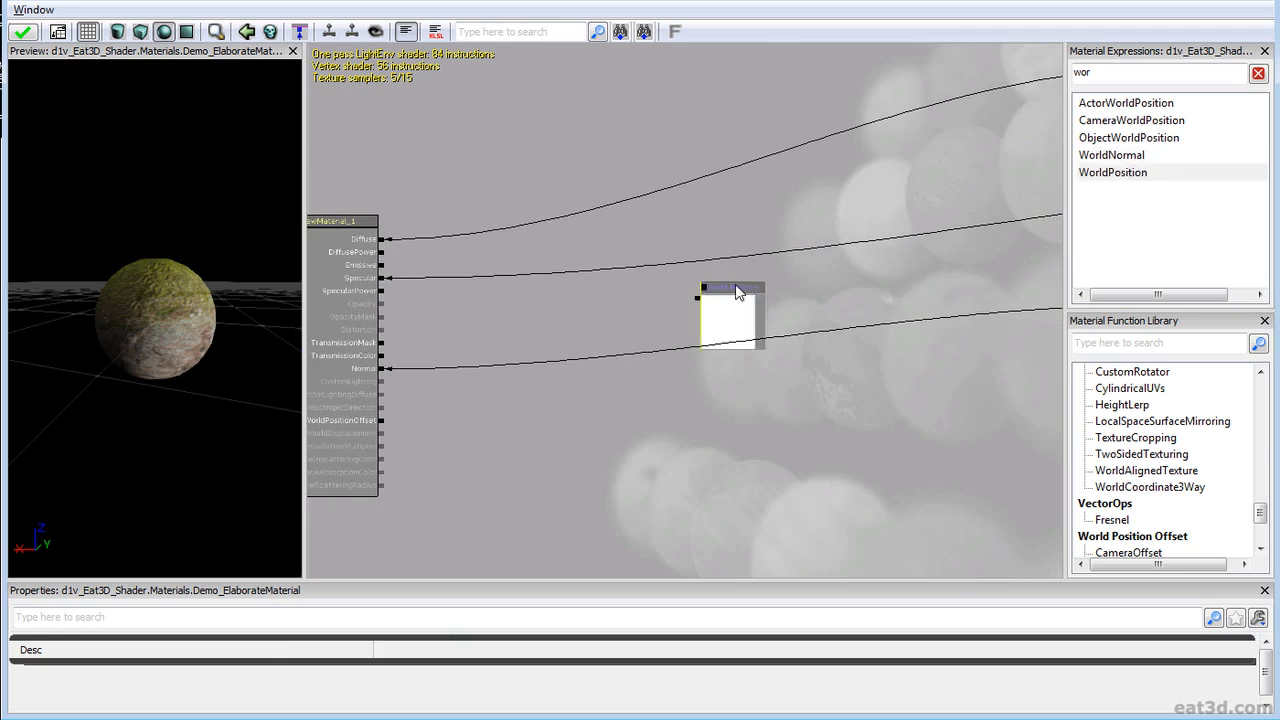
pyautogui.scroll(2, 797, 342)
pyautogui.keyDown('ctrl'); pyautogui.moveTo(841, 360); pyautogui.dragTo(746, 340); pyautogui.keyUp('ctrl')
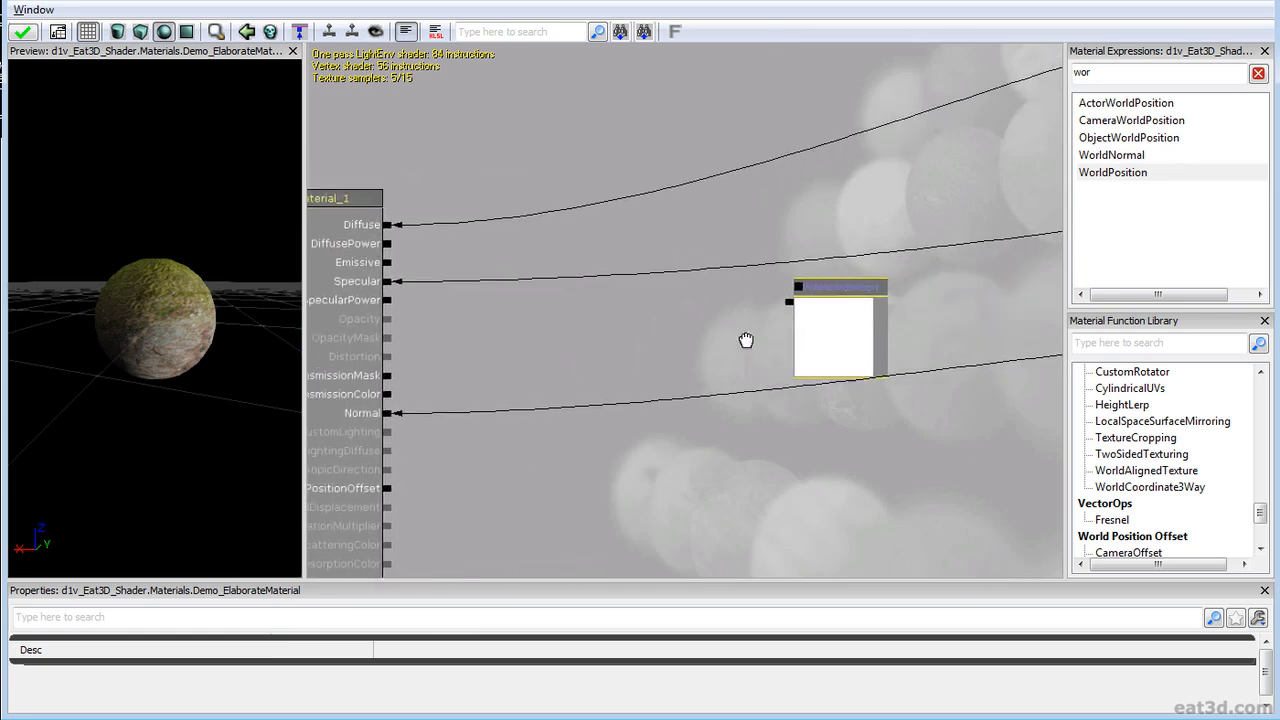
# Step: Add a ConstantClamp expression and connect World Position through it to the material's Emissive input
pyautogui.moveTo(1117, 79); pyautogui.dragTo(946, 95)
pyautogui.write('con')
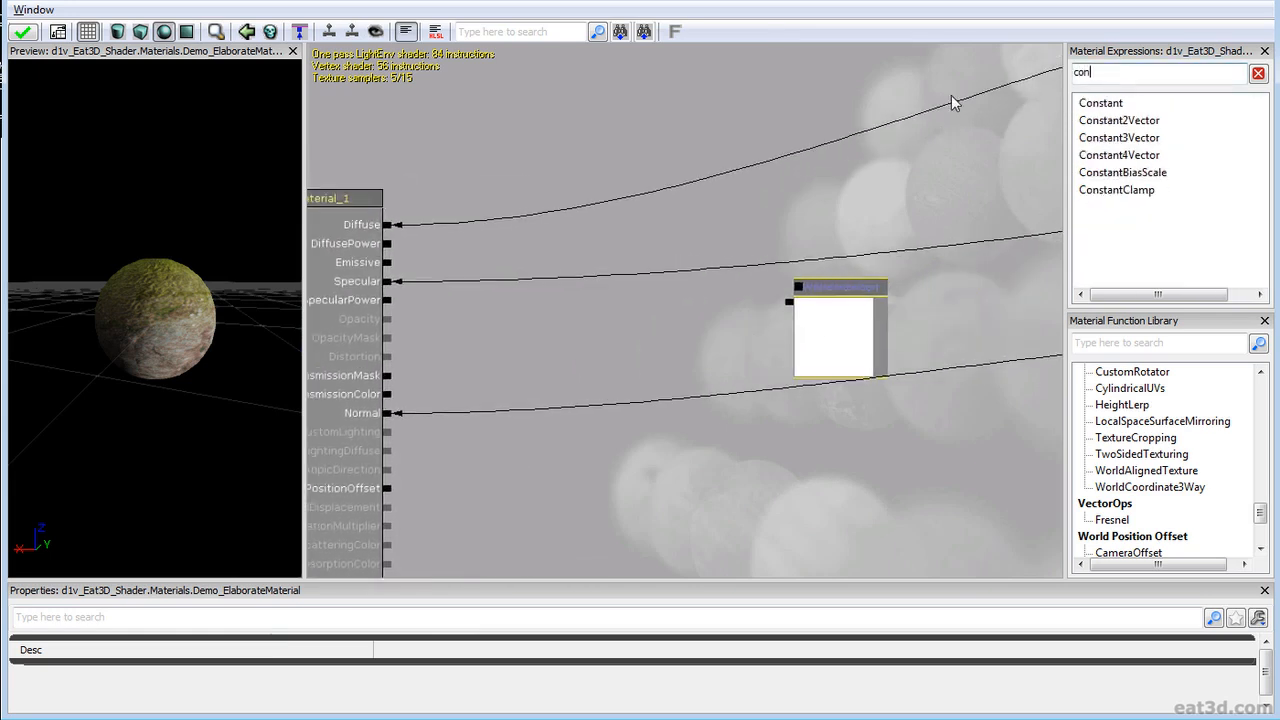
pyautogui.moveTo(1106, 193); pyautogui.dragTo(752, 314)
pyautogui.moveTo(641, 313); pyautogui.dragTo(403, 283)
pyautogui.click(698, 330)
pyautogui.moveTo(698, 330); pyautogui.dragTo(636, 318)
# Step: Move the World Position node farther from Constant Clamp to make room for another node between them
pyautogui.moveTo(81, 429); pyautogui.dragTo(179, 385)
pyautogui.moveTo(831, 325); pyautogui.dragTo(912, 337)
pyautogui.click(843, 337)
pyautogui.moveTo(933, 443); pyautogui.dragTo(797, 395)
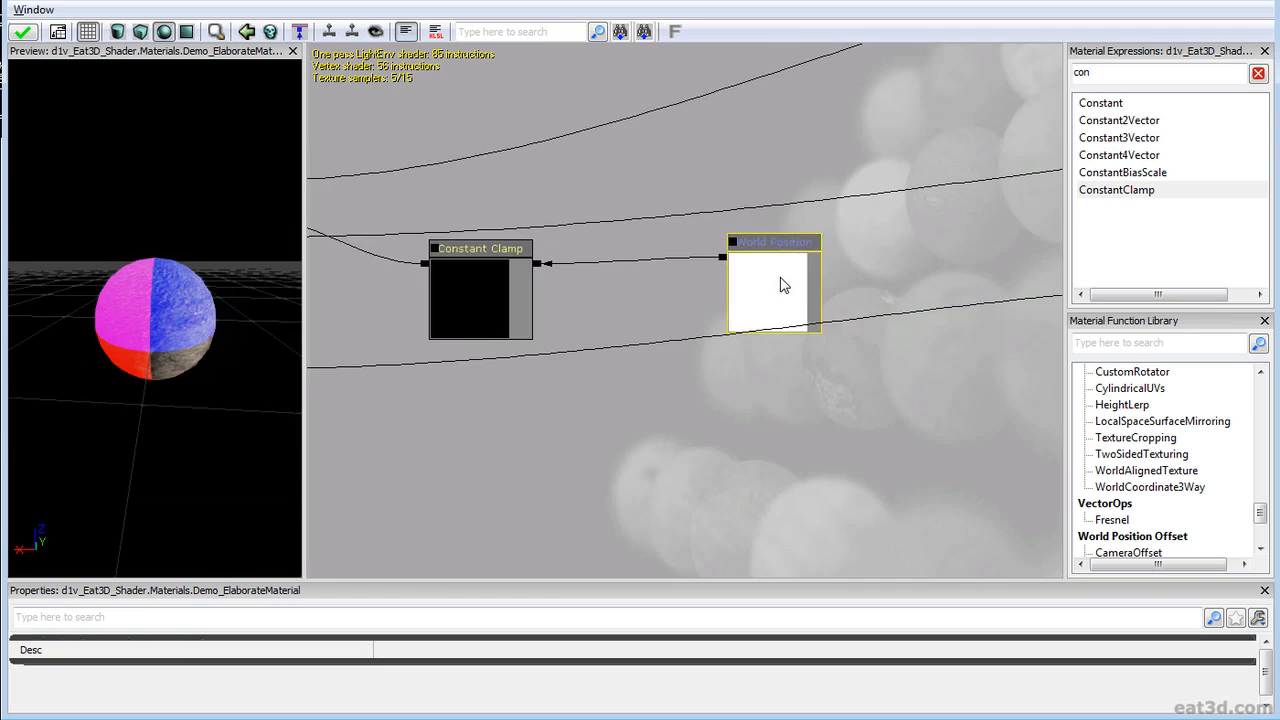
# Step: Duplicate the Mask (R G) node below the UV group and move the copy between Constant Clamp and World Position
pyautogui.scroll(-5, 760, 320)
pyautogui.scroll(3, 729, 346)
pyautogui.click(627, 154)
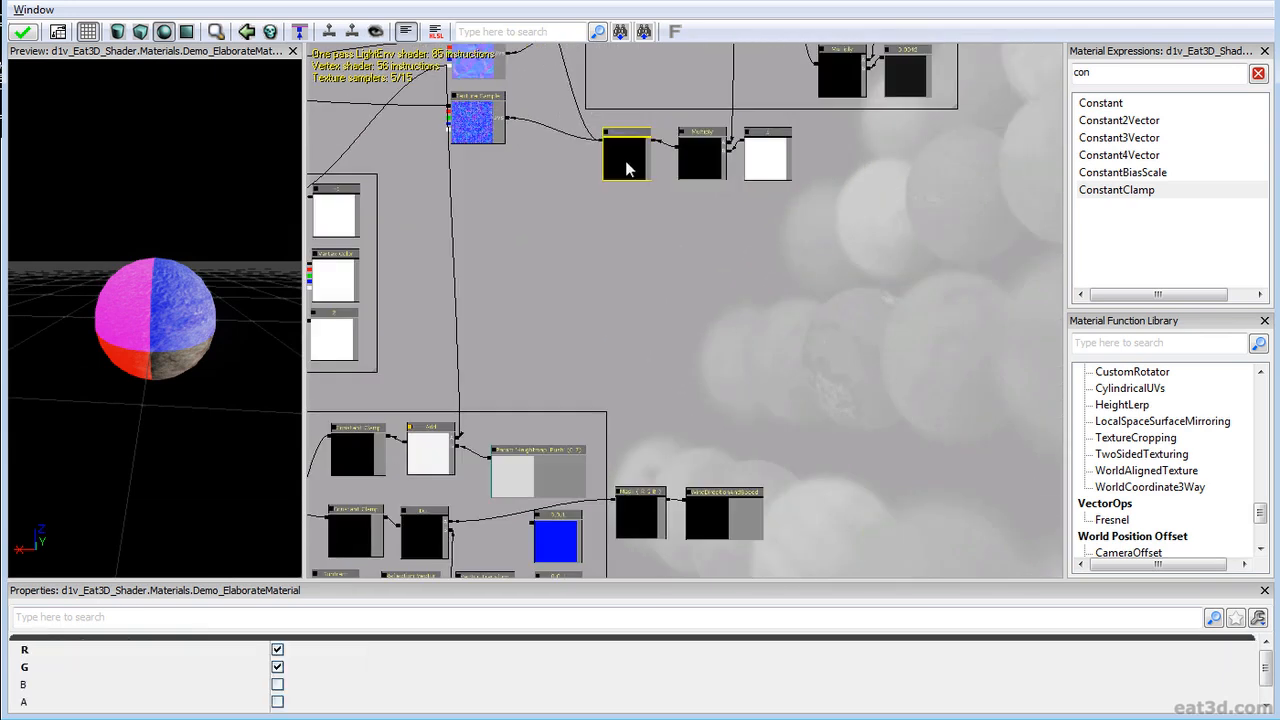
pyautogui.scroll(-3, 661, 206)
pyautogui.moveTo(989, 251); pyautogui.dragTo(751, 308)
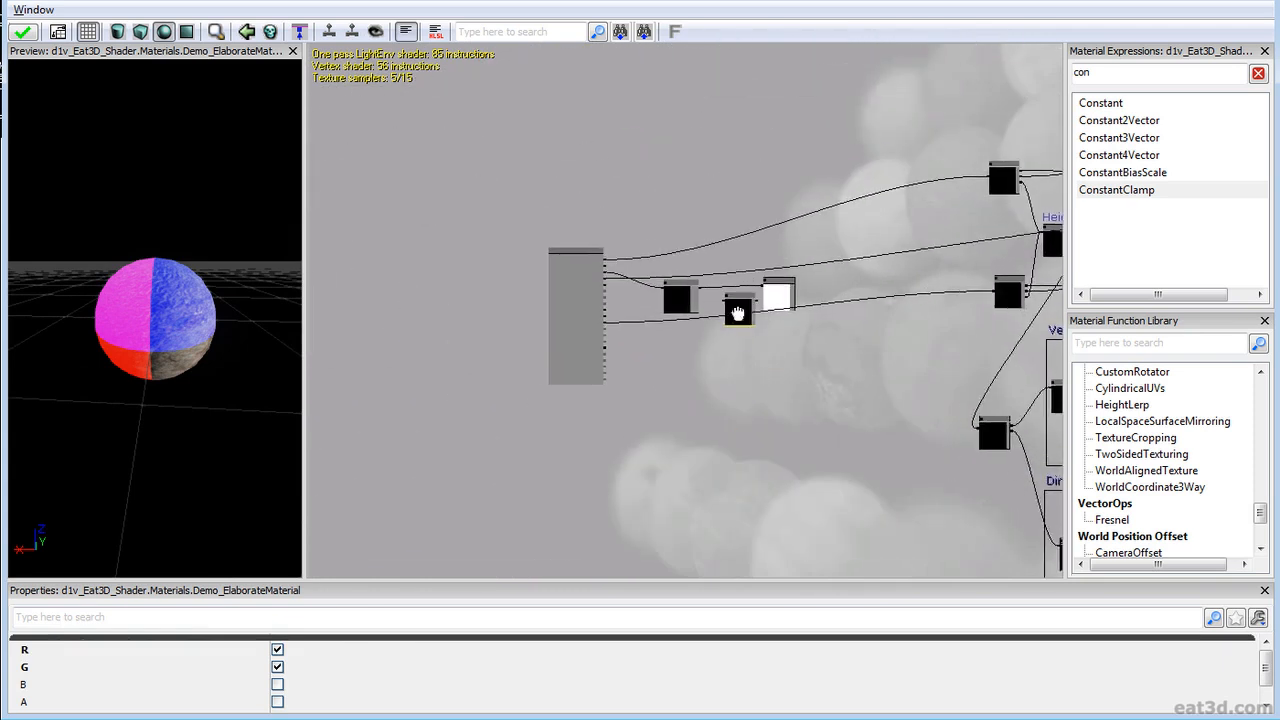
pyautogui.scroll(3, 803, 413)
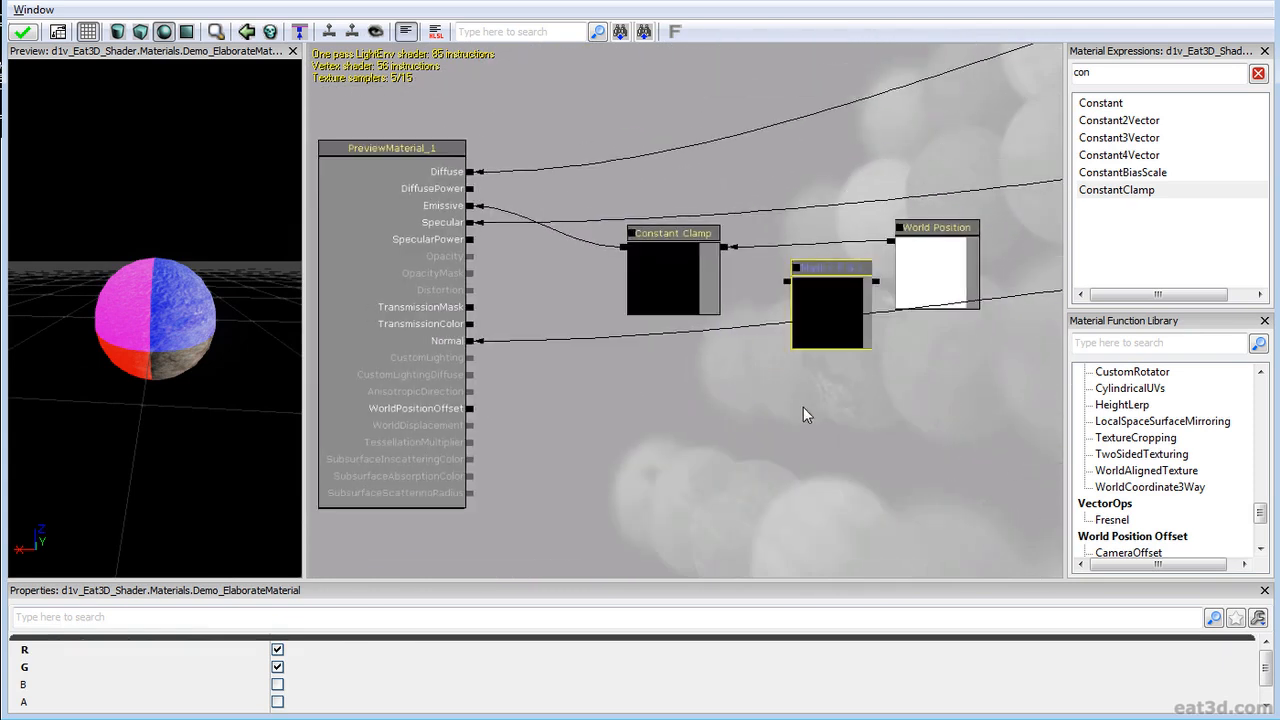
# Step: Restrict the copied mask to the B channel and wire World Position through it into Constant Clamp
pyautogui.click(278, 668)
pyautogui.click(277, 685)
pyautogui.moveTo(851, 316); pyautogui.dragTo(828, 291)
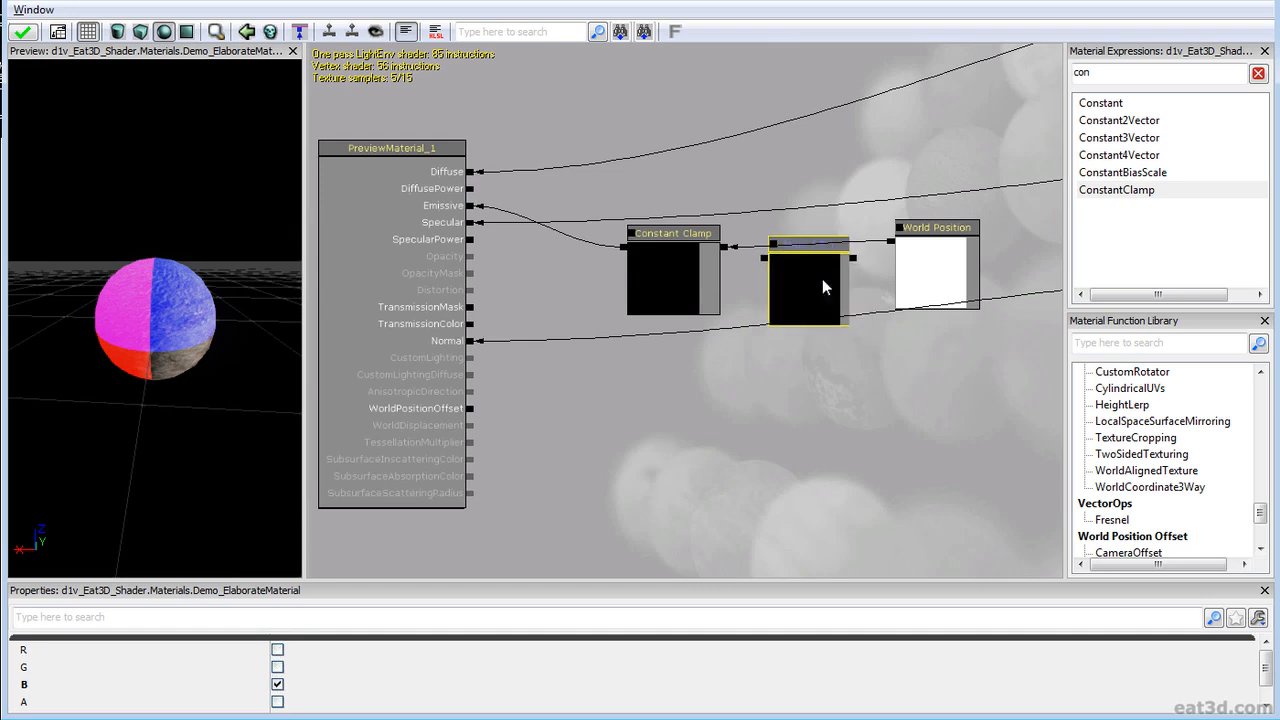
pyautogui.click(852, 252)
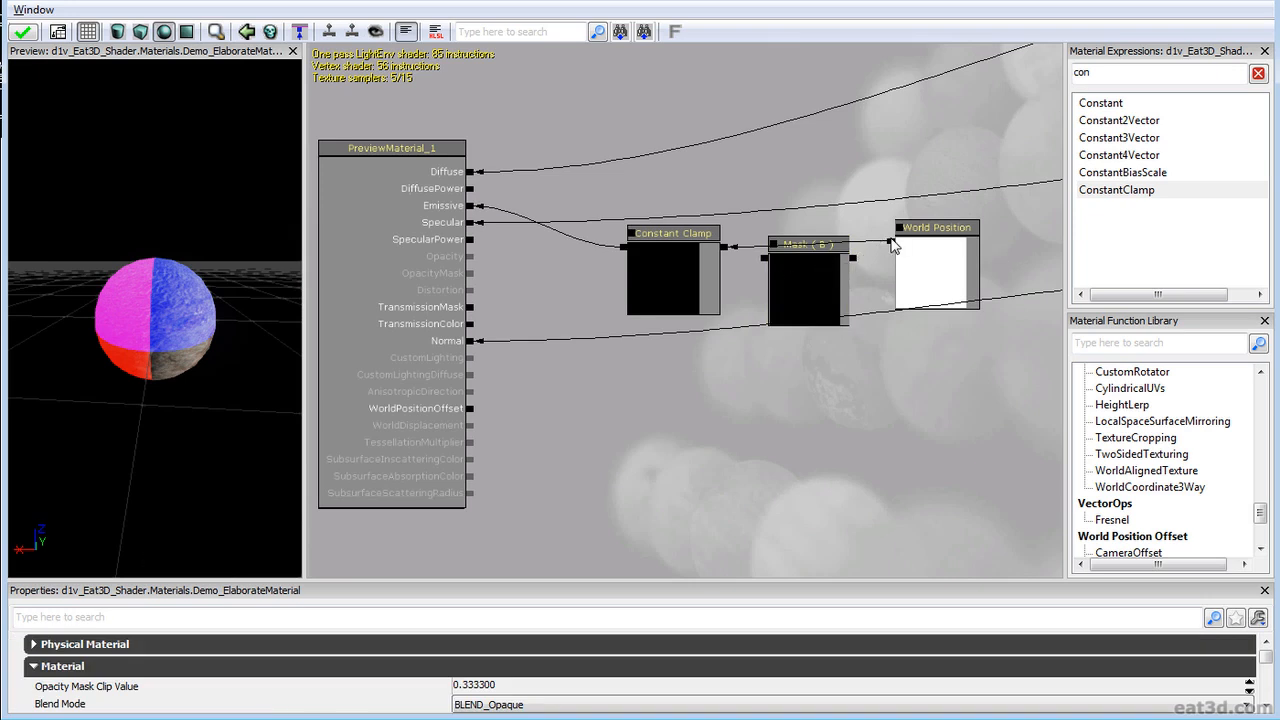
pyautogui.moveTo(892, 243); pyautogui.dragTo(854, 262)
pyautogui.moveTo(765, 258); pyautogui.dragTo(724, 247)
# Step: Preview the Constant Clamp node on the mesh
pyautogui.moveTo(233, 397); pyautogui.dragTo(205, 330)
pyautogui.moveTo(205, 330); pyautogui.dragTo(189, 243, button='right')
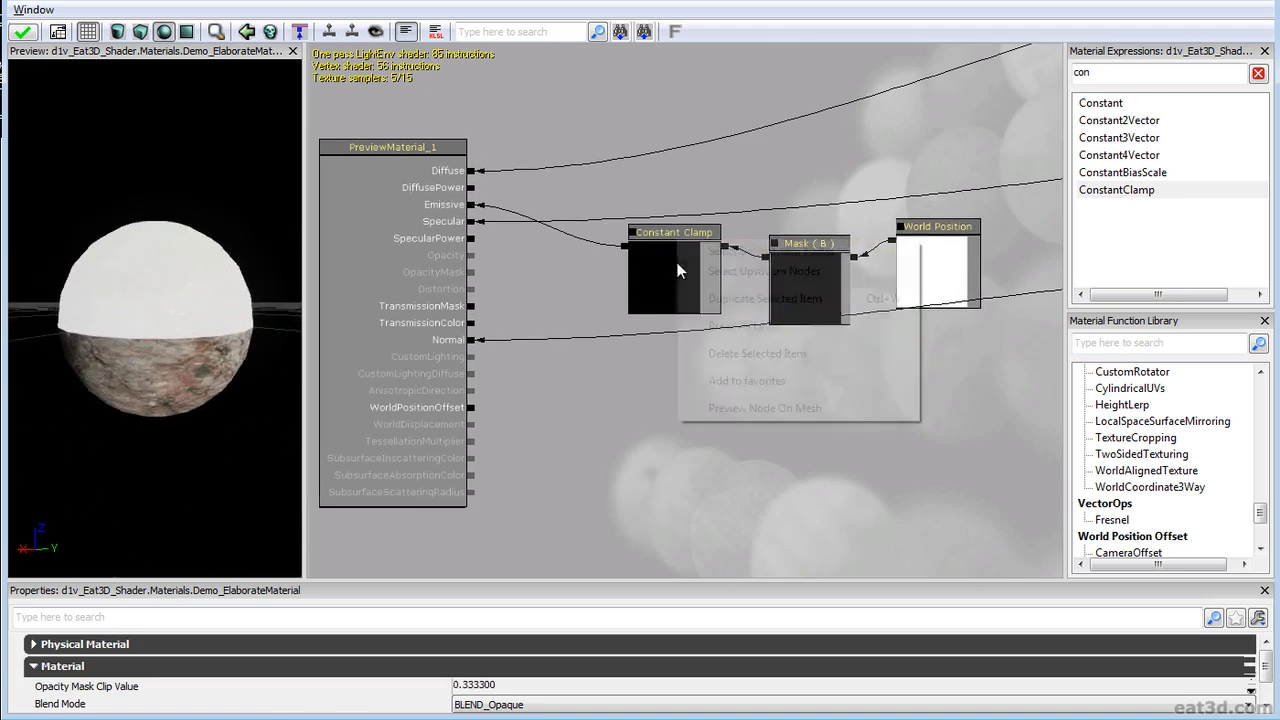
pyautogui.rightClick(702, 242)
pyautogui.click(747, 413)
# Step: Examine the clamped blue-channel mask on the preview sphere from several angles
pyautogui.moveTo(192, 427); pyautogui.dragTo(277, 437)
pyautogui.moveTo(277, 437)
pyautogui.mouseDown(button='right')
pyautogui.moveTo(279, 462)
pyautogui.moveTo(277, 425)
pyautogui.mouseUp(button='right')
pyautogui.moveTo(532, 514); pyautogui.dragTo(654, 340)
pyautogui.moveTo(118, 426); pyautogui.dragTo(255, 358)
pyautogui.moveTo(56, 522); pyautogui.dragTo(36, 563)
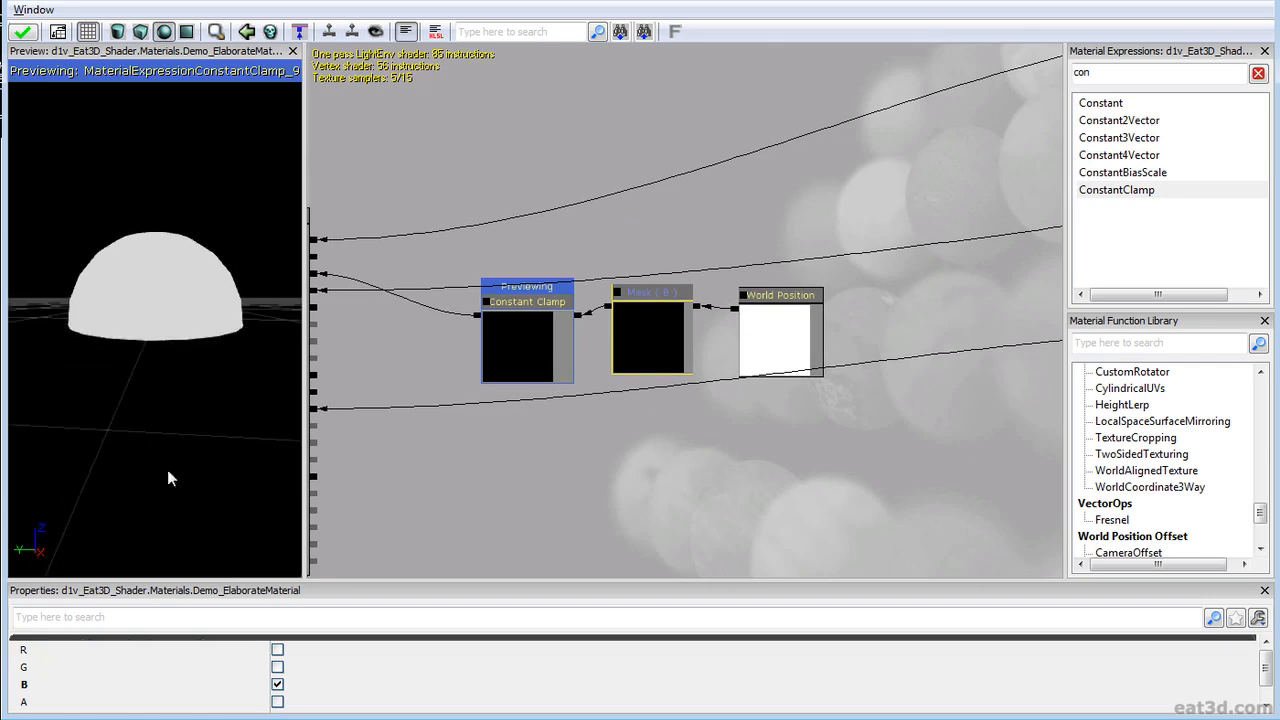
pyautogui.moveTo(168, 478); pyautogui.dragTo(151, 409)
pyautogui.moveTo(151, 409); pyautogui.dragTo(140, 457, button='right')
pyautogui.moveTo(140, 457); pyautogui.dragTo(140, 440)
pyautogui.moveTo(140, 440); pyautogui.dragTo(172, 381, button='right')
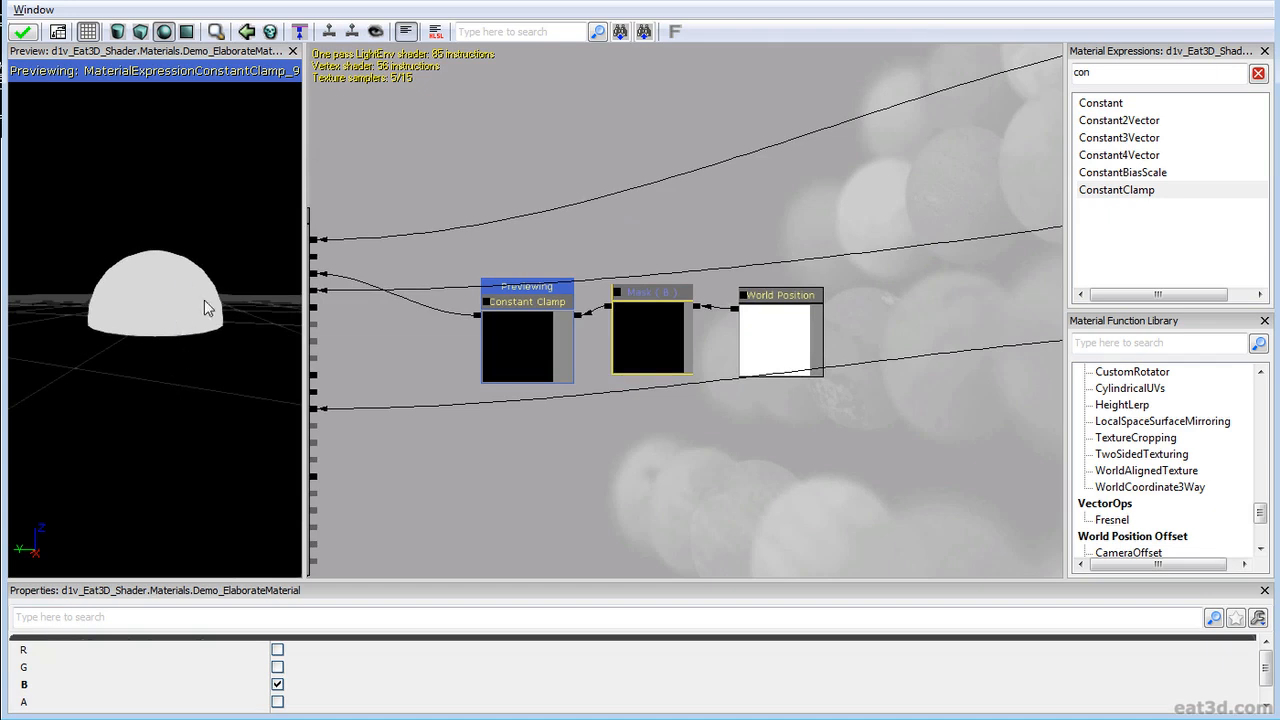
pyautogui.moveTo(197, 360); pyautogui.dragTo(203, 347)
pyautogui.moveTo(170, 433); pyautogui.dragTo(184, 422)
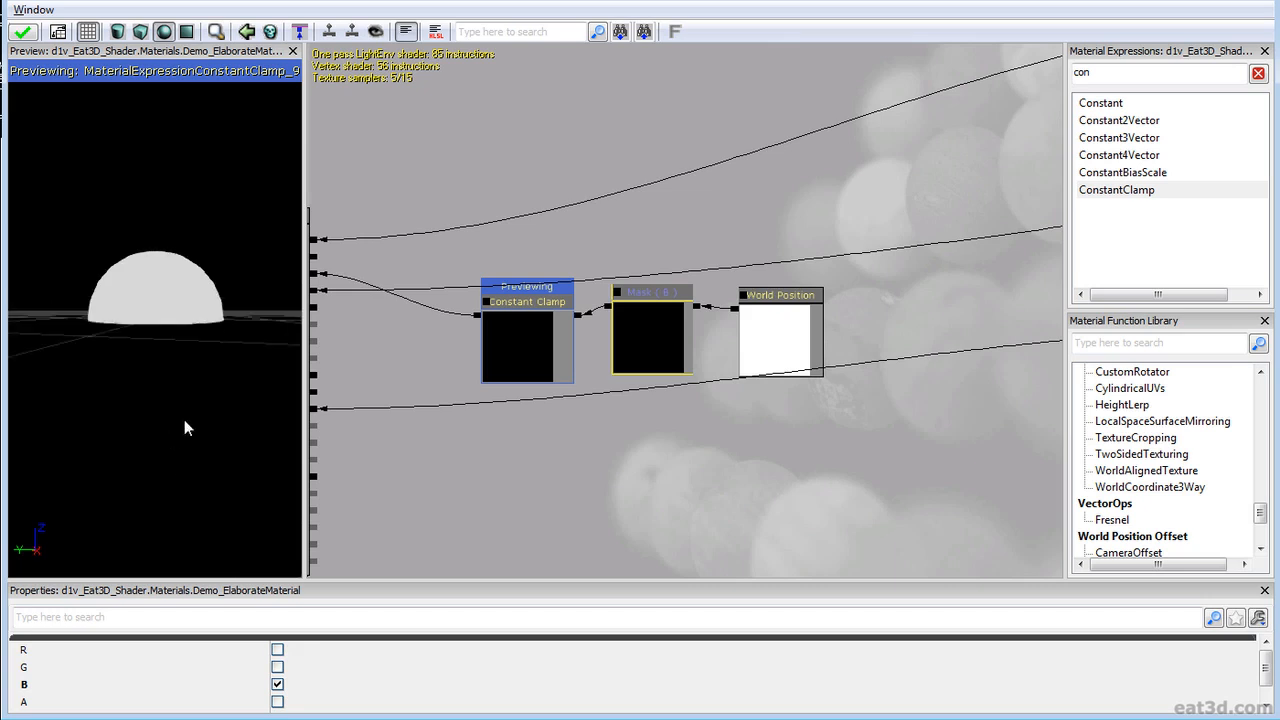
pyautogui.moveTo(161, 377)
pyautogui.mouseDown()
pyautogui.moveTo(157, 338)
pyautogui.moveTo(149, 355)
pyautogui.mouseUp()
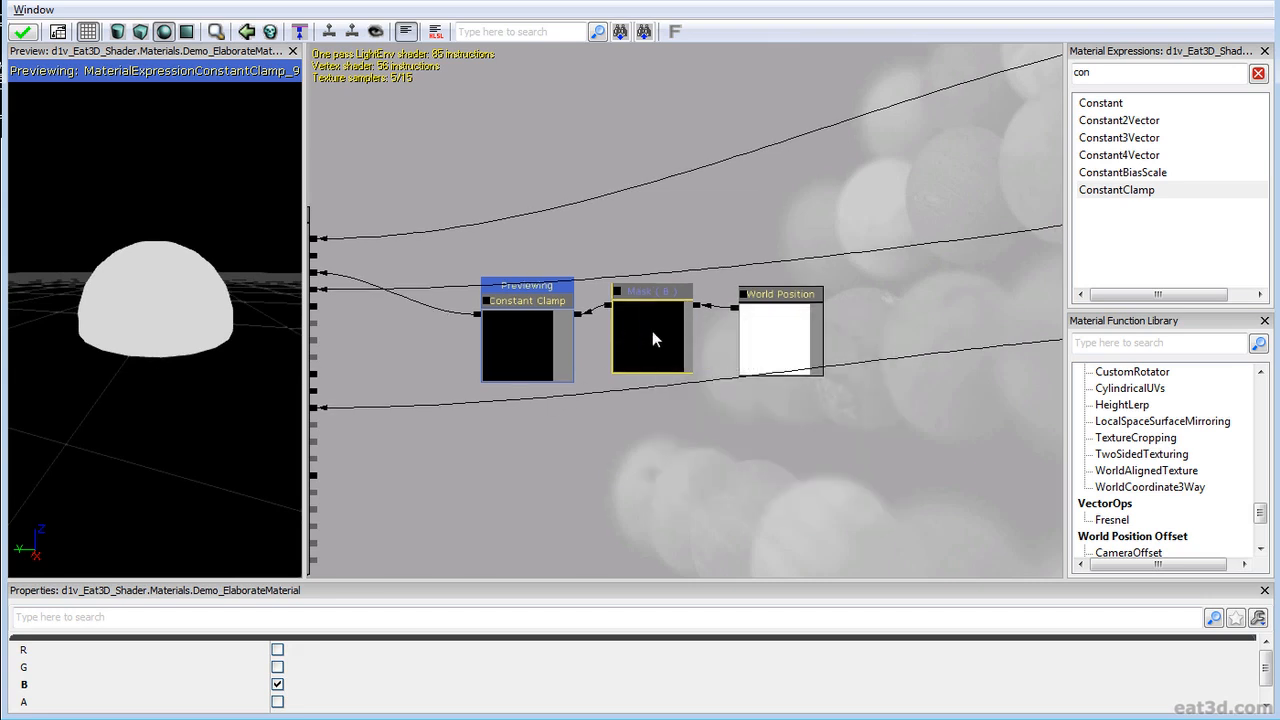
# Step: Move the Mask (B) and World Position nodes together away from Constant Clamp to make room for another node
pyautogui.moveTo(640, 330); pyautogui.dragTo(652, 331)
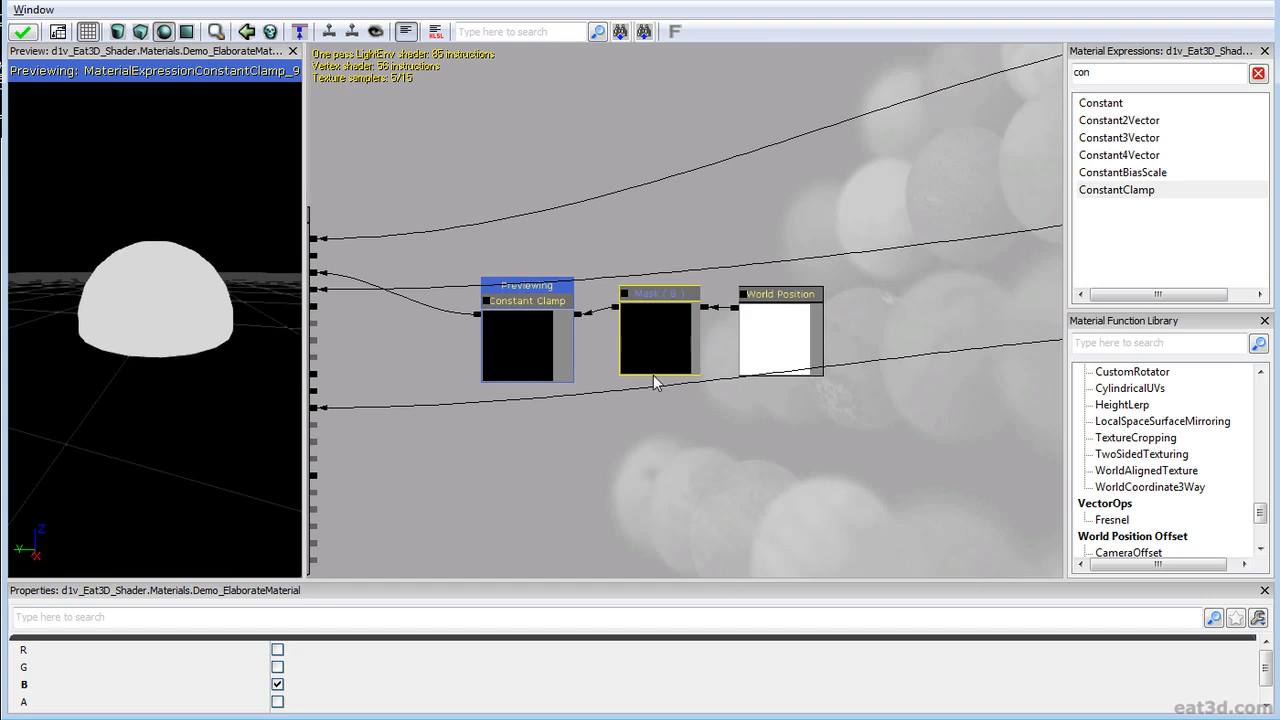
pyautogui.keyDown('ctrl'); pyautogui.keyDown('alt'); pyautogui.moveTo(657, 409); pyautogui.dragTo(762, 348); pyautogui.keyUp('alt'); pyautogui.keyUp('ctrl')
pyautogui.keyDown('ctrl'); pyautogui.moveTo(777, 325); pyautogui.dragTo(907, 323); pyautogui.keyUp('ctrl')
pyautogui.moveTo(679, 340); pyautogui.dragTo(611, 326)
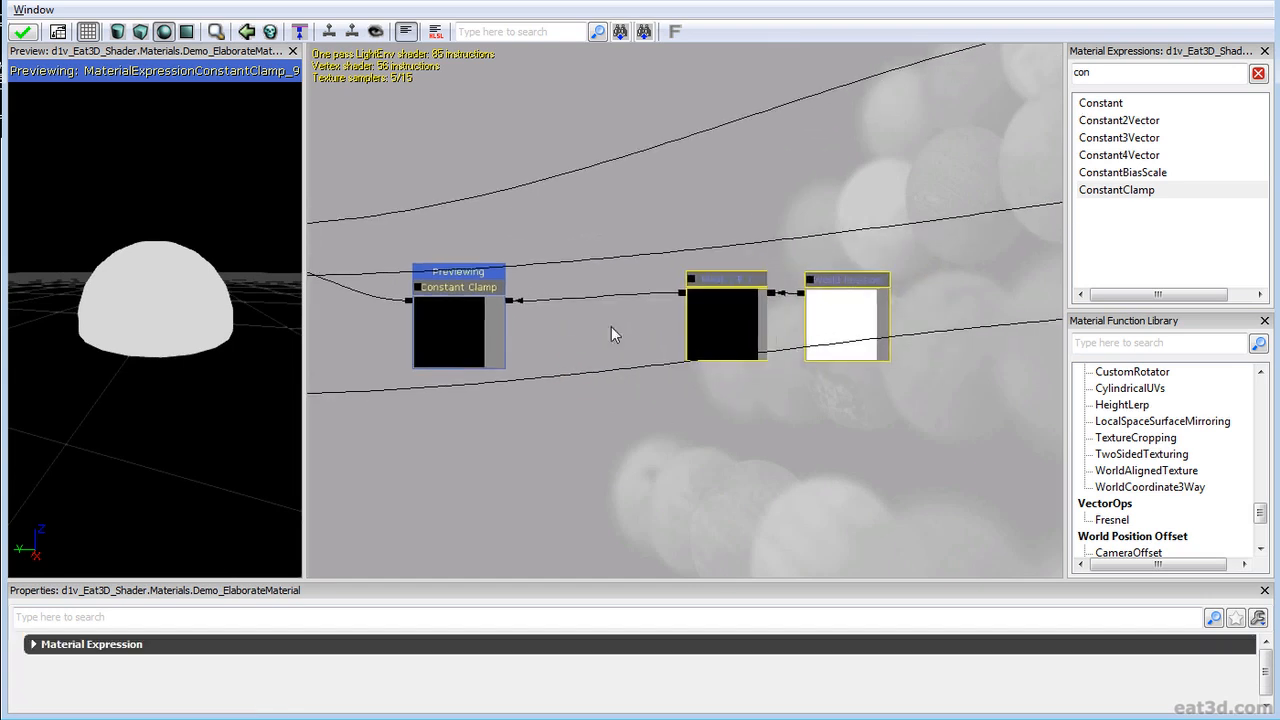
# Step: Insert an Add expression between Mask (B) and Constant Clamp, with the mask feeding input A
pyautogui.moveTo(1143, 74); pyautogui.dragTo(680, 294)
pyautogui.write('add')
pyautogui.moveTo(546, 341); pyautogui.dragTo(511, 300)
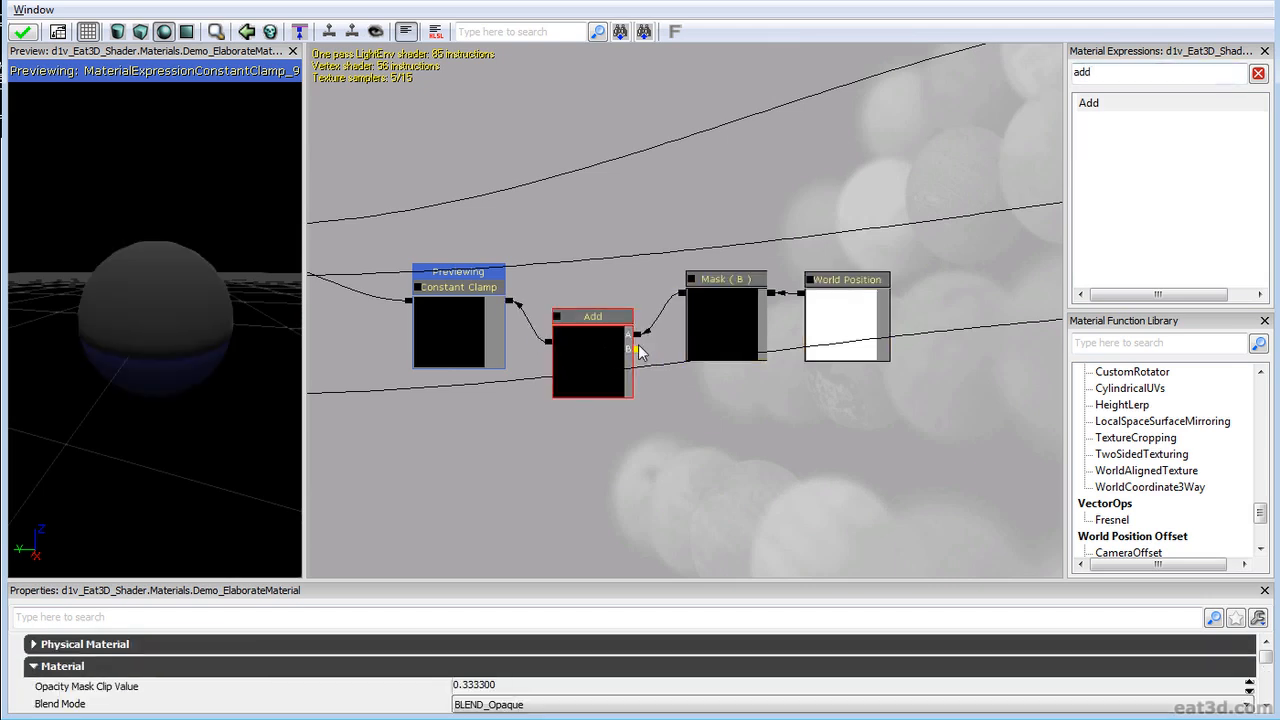
pyautogui.moveTo(726, 385); pyautogui.dragTo(653, 379)
# Step: Create a Constant with value -40 below the mask and connect it to the Add node's B input
pyautogui.moveTo(1114, 72); pyautogui.dragTo(787, 87)
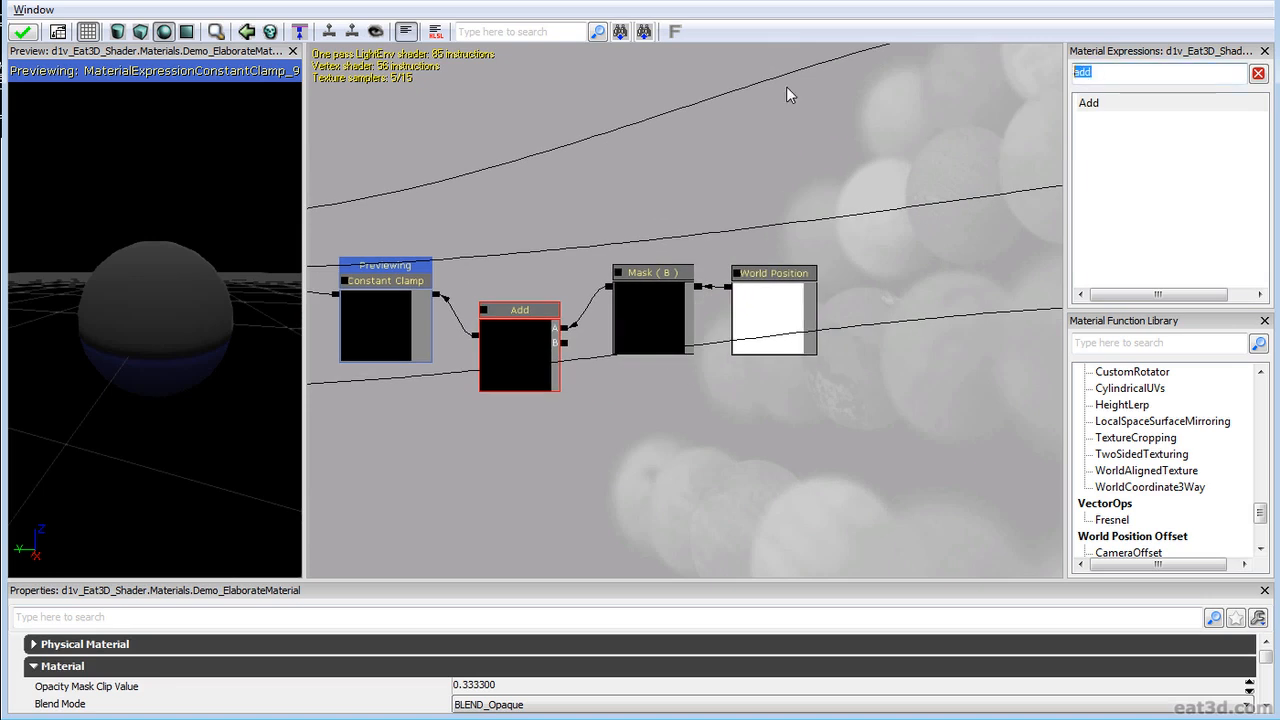
pyautogui.write('con')
pyautogui.moveTo(1082, 103); pyautogui.dragTo(616, 392)
pyautogui.click(290, 649)
pyautogui.write('-40')
pyautogui.press('Return')
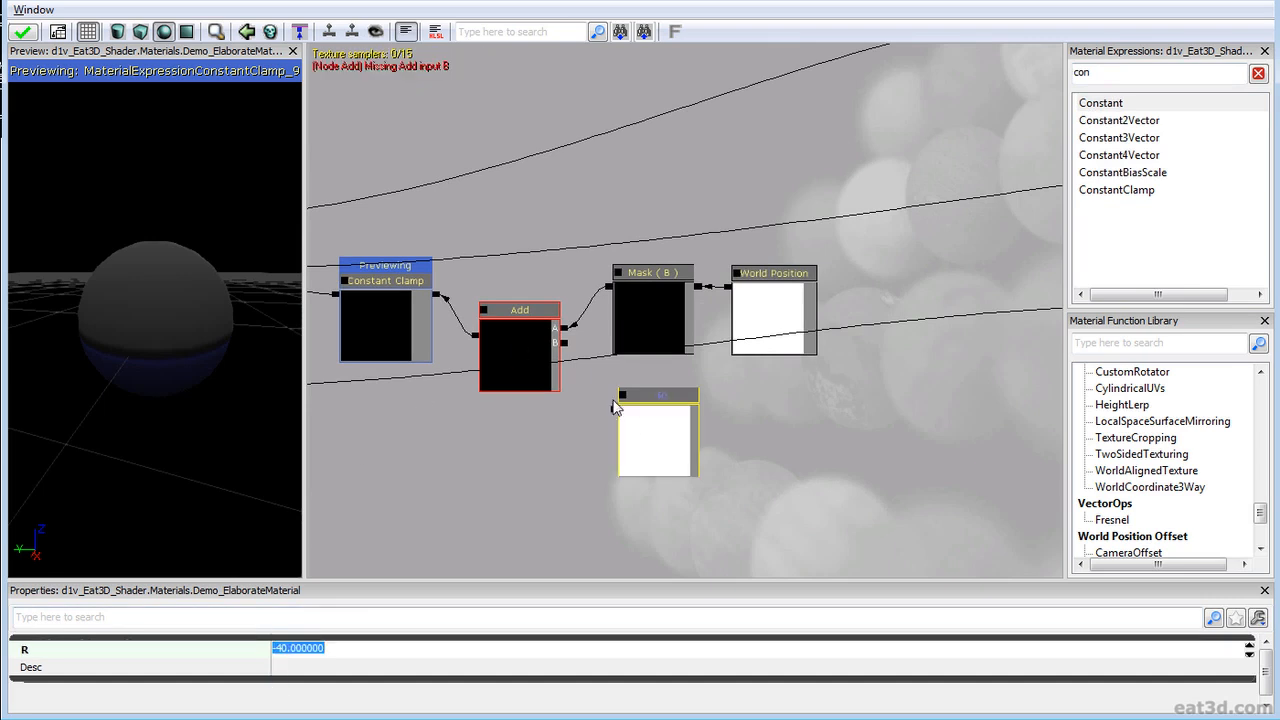
pyautogui.moveTo(614, 408); pyautogui.dragTo(564, 343)
pyautogui.keyDown('ctrl'); pyautogui.moveTo(647, 443); pyautogui.dragTo(729, 426); pyautogui.keyUp('ctrl')
# Step: Try 0 for the constant feeding the Add node and finish by setting it to 40
pyautogui.click(343, 647)
pyautogui.write('0')
pyautogui.press('Return')
pyautogui.write('40')
pyautogui.press('Return')
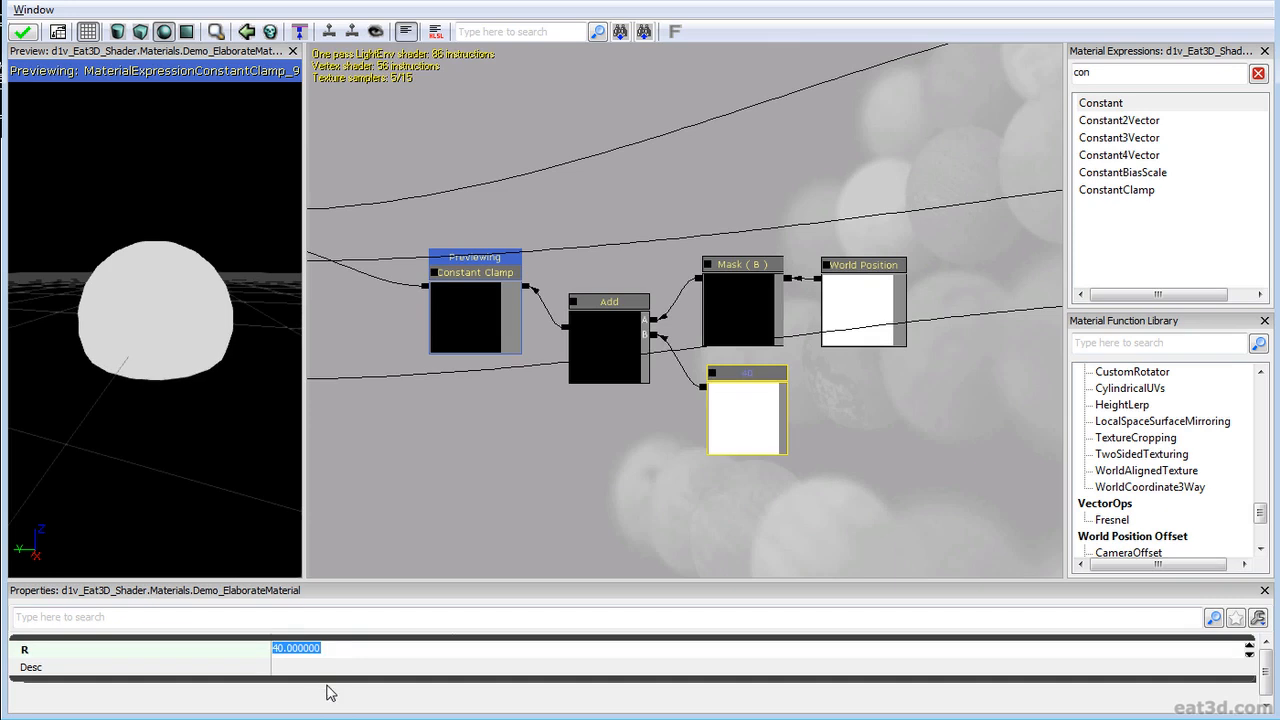
# Step: Add Time and Cosine expressions and feed Time through Cosine into the Add node's B input, replacing the constant
pyautogui.doubleClick(1134, 70)
pyautogui.write('time')
pyautogui.moveTo(1092, 104); pyautogui.dragTo(947, 401)
pyautogui.doubleClick(1124, 75)
pyautogui.write('sin')
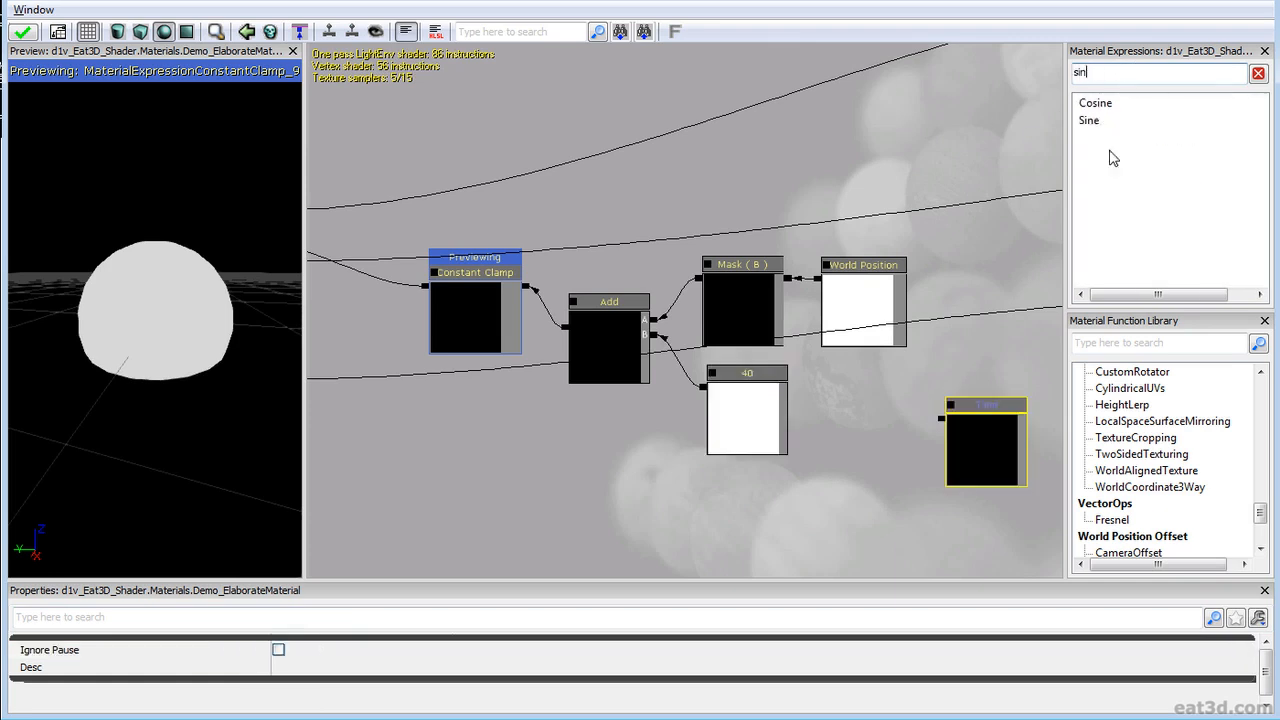
pyautogui.moveTo(1095, 103); pyautogui.dragTo(793, 430)
pyautogui.moveTo(941, 418); pyautogui.dragTo(870, 447)
pyautogui.moveTo(780, 451); pyautogui.dragTo(652, 307)
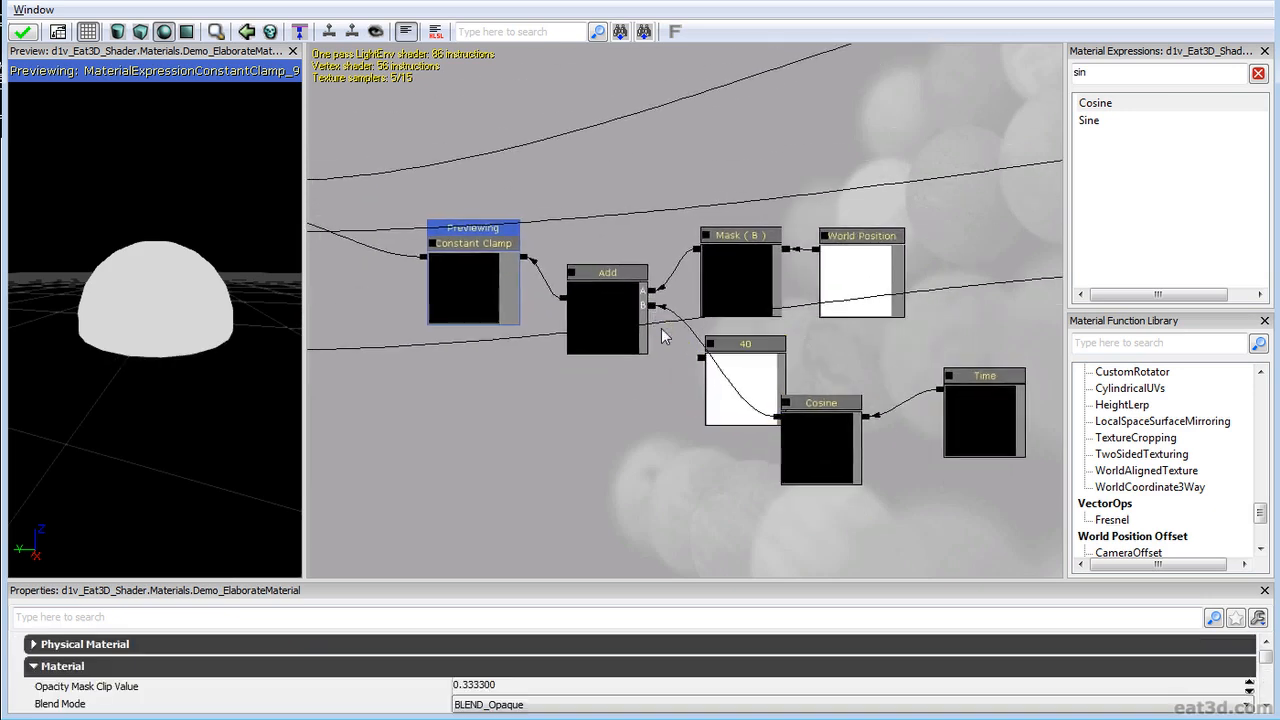
# Step: Insert a Multiply expression fed by Cosine (A) and the constant 40 (B), and connect its output to the Add node's B input
pyautogui.keyDown('ctrl'); pyautogui.moveTo(725, 383); pyautogui.dragTo(746, 478); pyautogui.keyUp('ctrl')
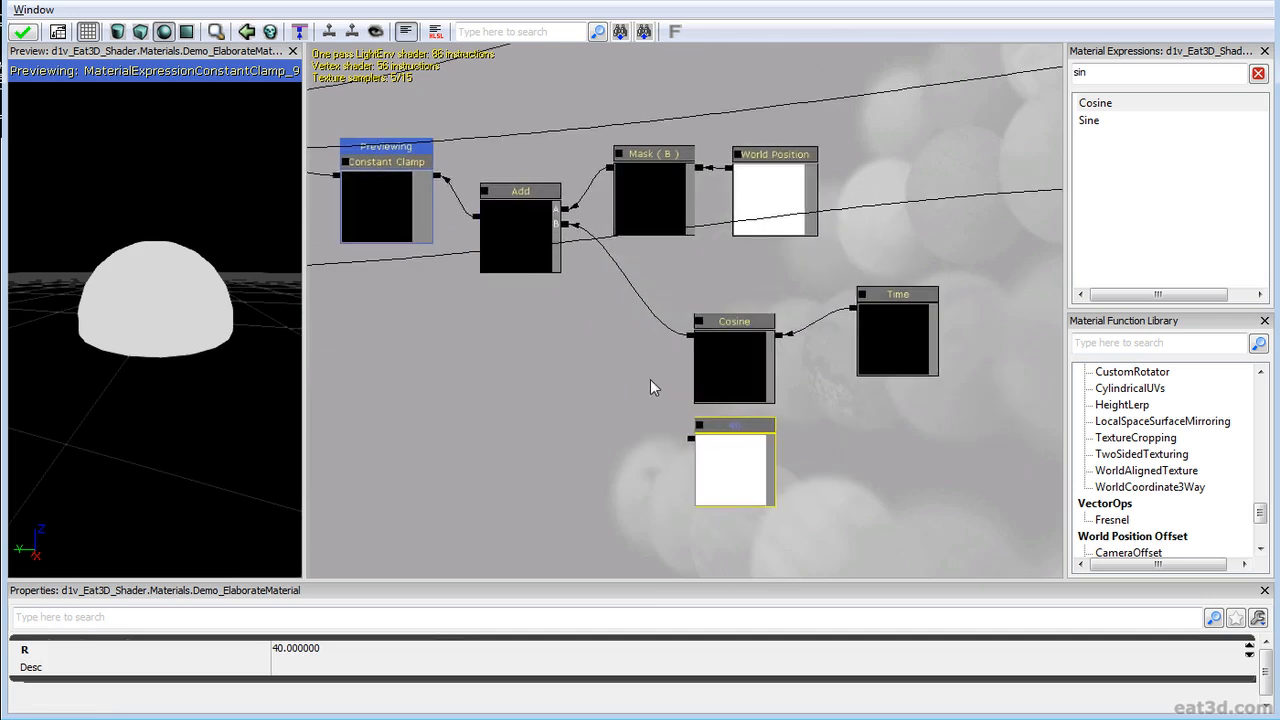
pyautogui.moveTo(1101, 75); pyautogui.dragTo(804, 81)
pyautogui.write('mu')
pyautogui.moveTo(1089, 102); pyautogui.dragTo(607, 377)
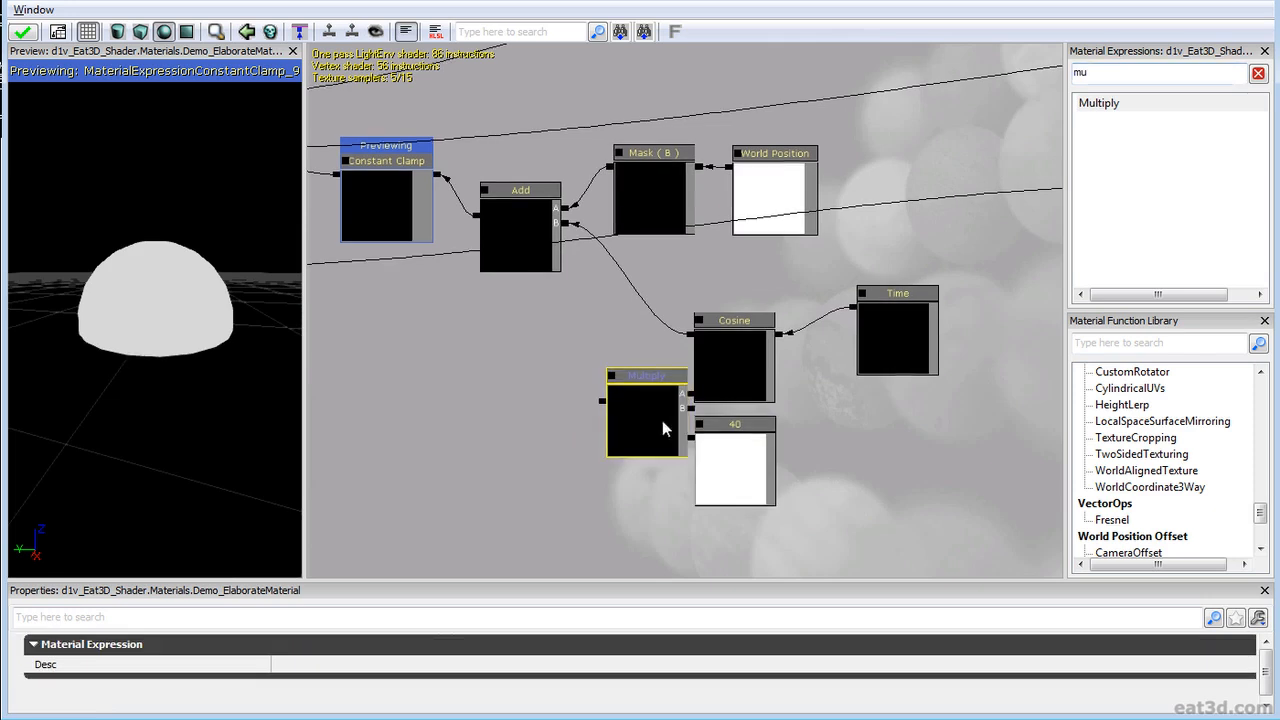
pyautogui.keyDown('ctrl'); pyautogui.moveTo(662, 420); pyautogui.dragTo(597, 414); pyautogui.keyUp('ctrl')
pyautogui.moveTo(686, 440); pyautogui.dragTo(688, 343)
pyautogui.moveTo(552, 398); pyautogui.dragTo(557, 225)
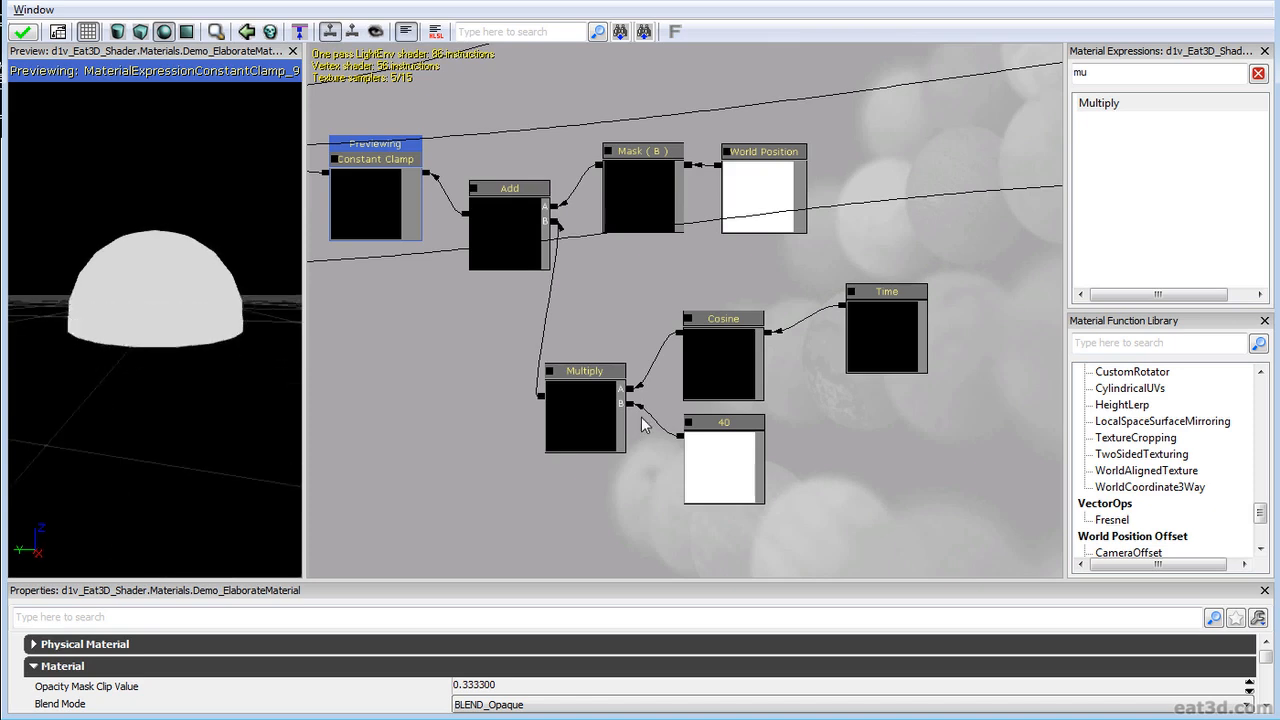
# Step: Try 80, 120, 140 and 150 as the value of the constant feeding Multiply, and check the mask on the preview sphere
pyautogui.click(729, 465)
pyautogui.click(381, 651)
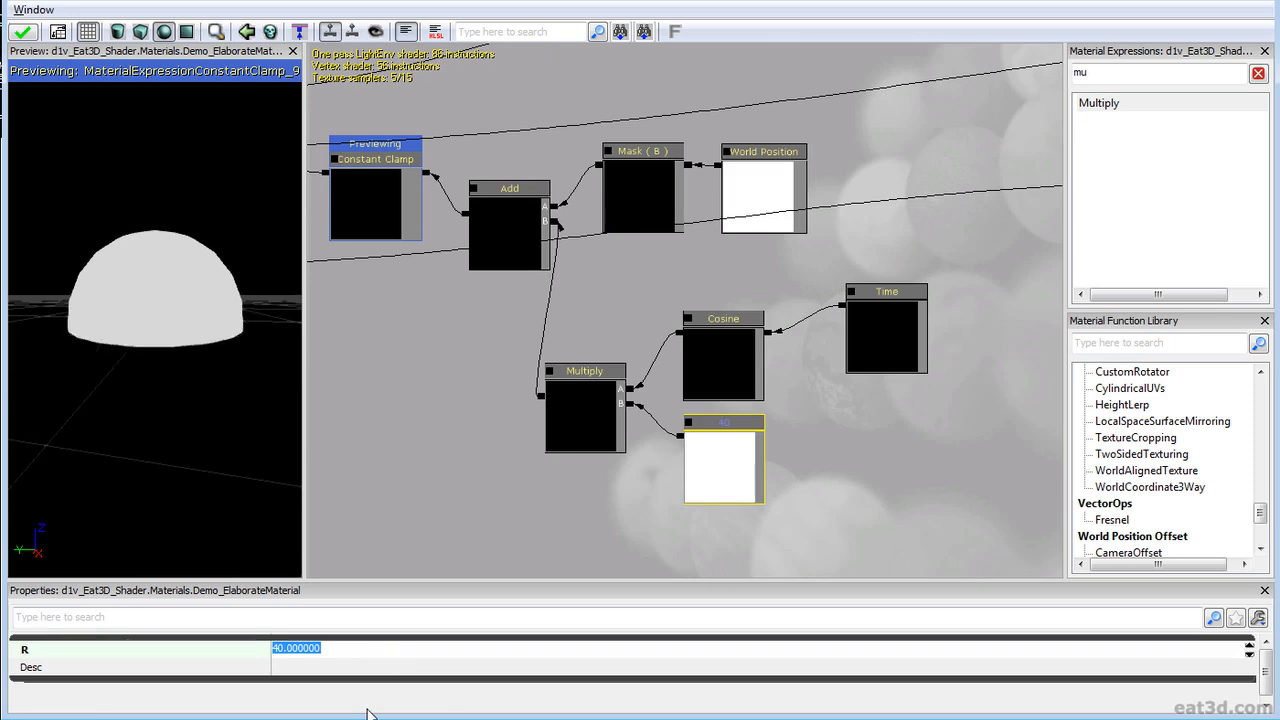
pyautogui.write('80')
pyautogui.press('Return')
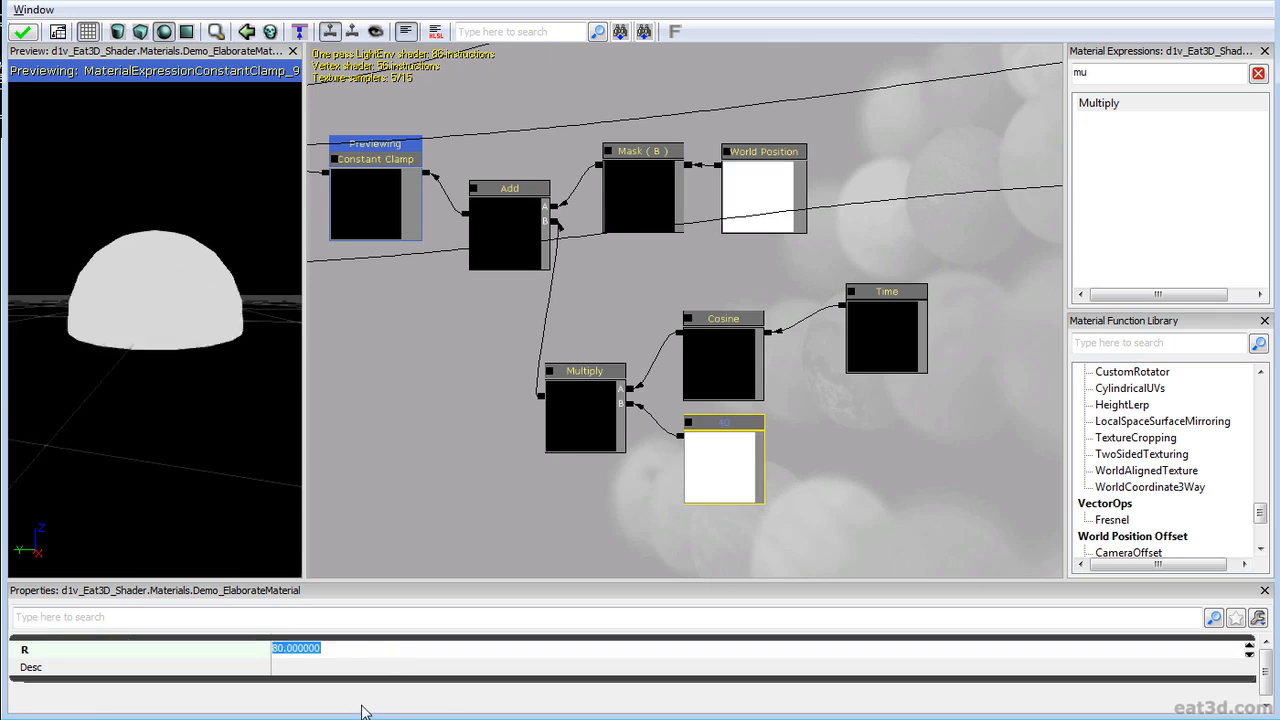
pyautogui.write('120')
pyautogui.press('Return')
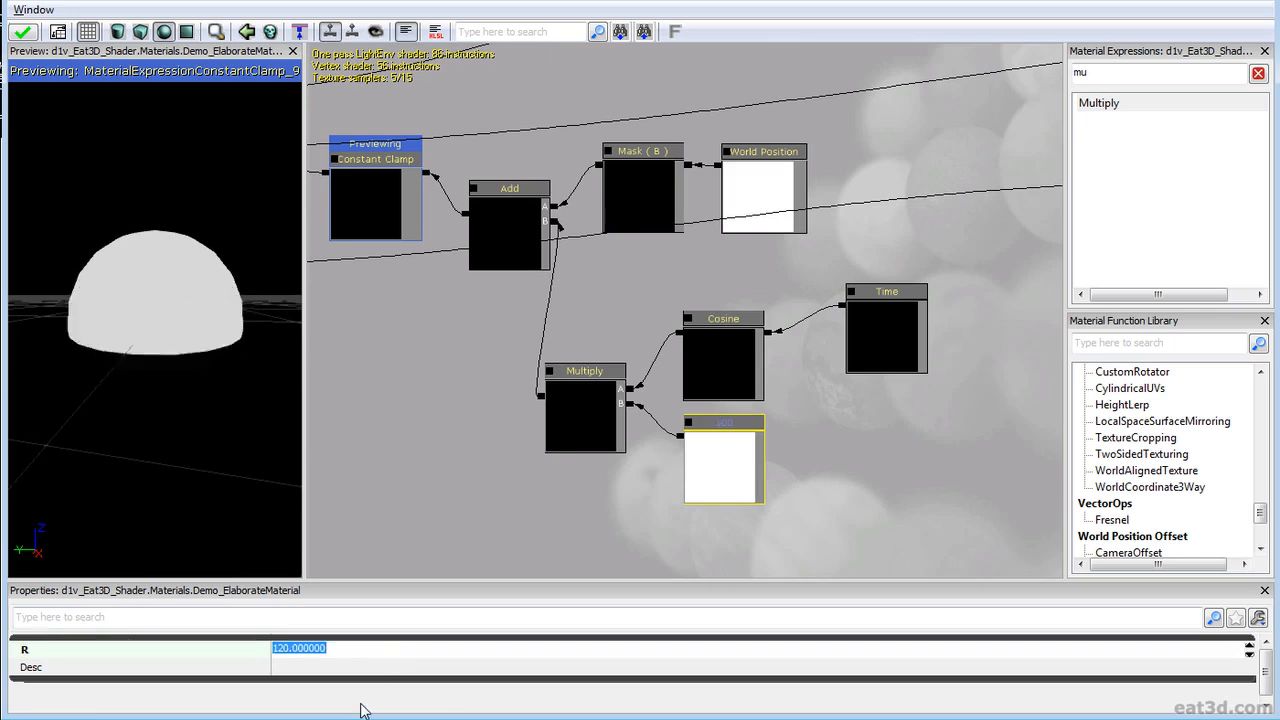
pyautogui.write('140')
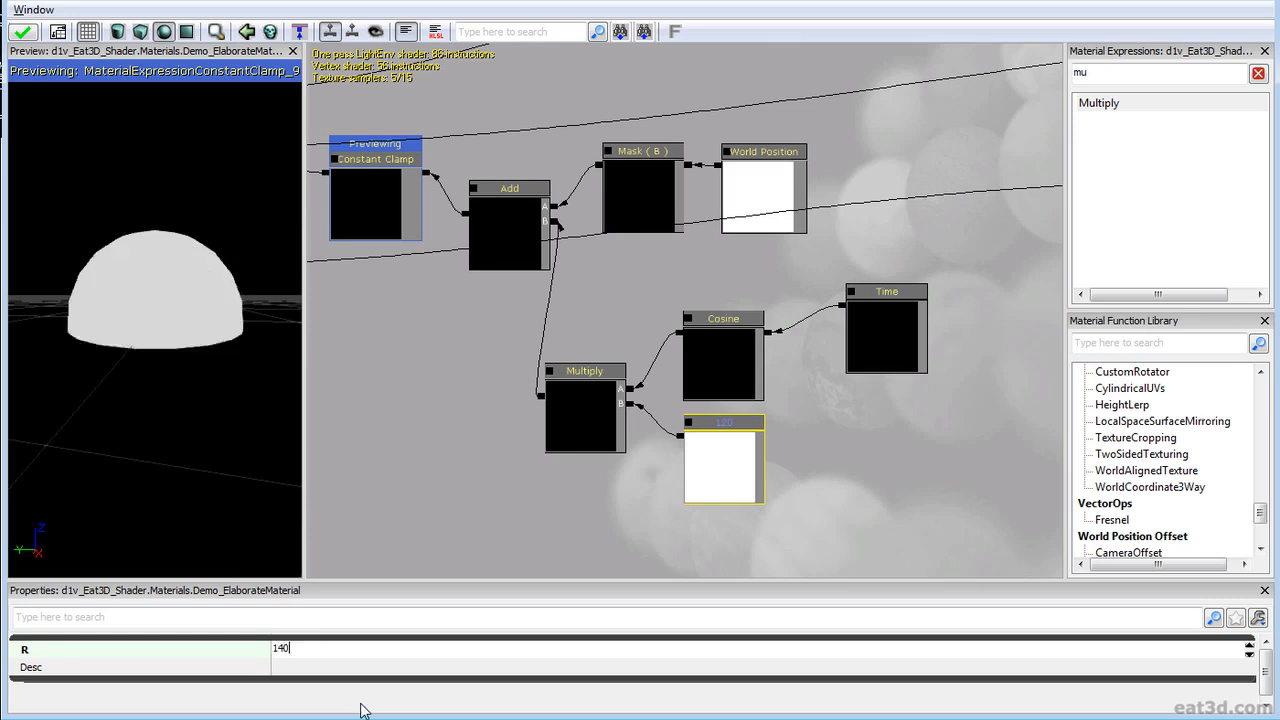
pyautogui.press('Return')
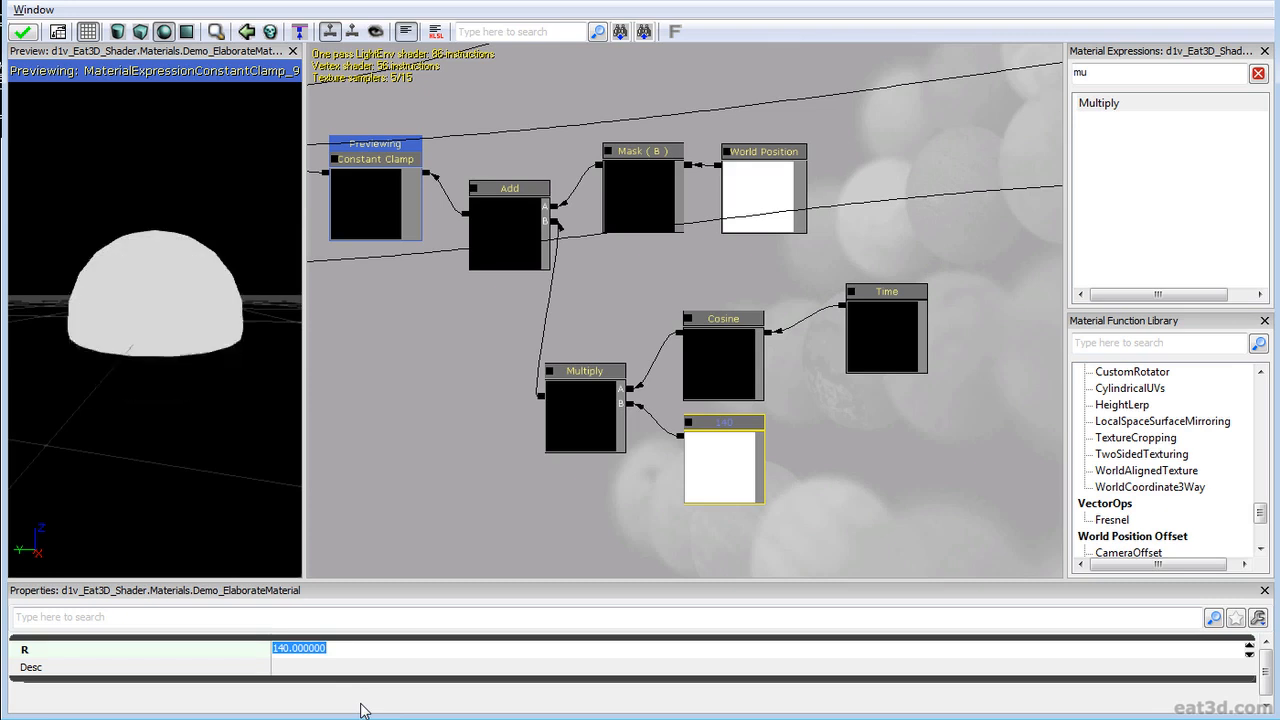
pyautogui.write('150')
pyautogui.press('Return')
pyautogui.click(358, 718)
pyautogui.moveTo(190, 380); pyautogui.dragTo(194, 434)
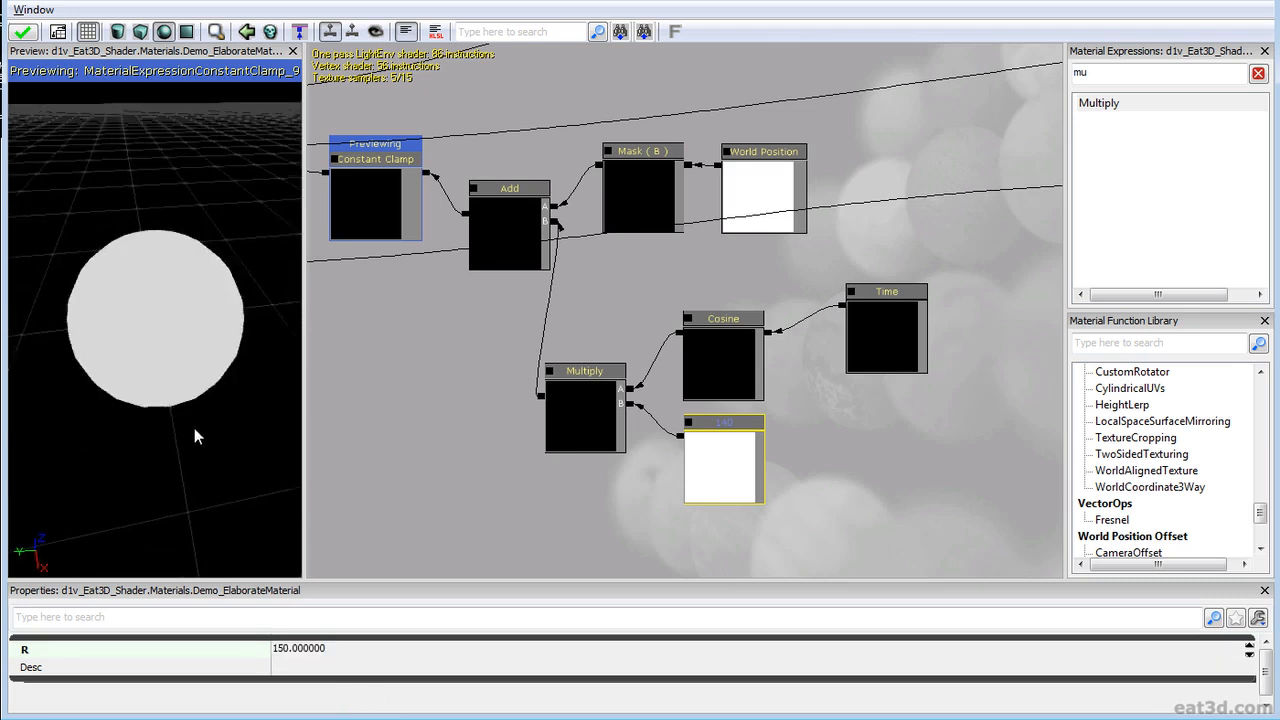
# Step: Set the constant feeding Multiply to 180 and inspect the animated mask from the side of the preview sphere
pyautogui.click(317, 649)
pyautogui.write('180')
pyautogui.press('Return')
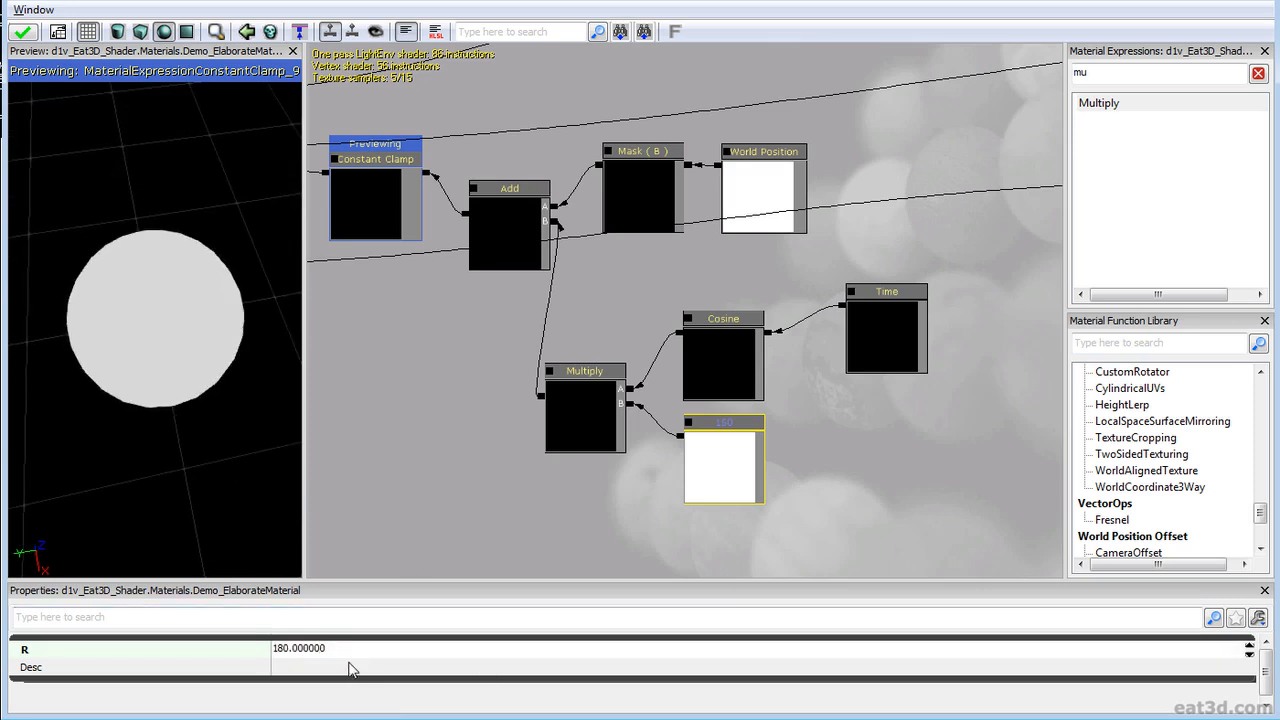
pyautogui.click(339, 654)
pyautogui.moveTo(226, 470); pyautogui.dragTo(226, 365)
pyautogui.moveTo(226, 365); pyautogui.dragTo(226, 430, button='right')
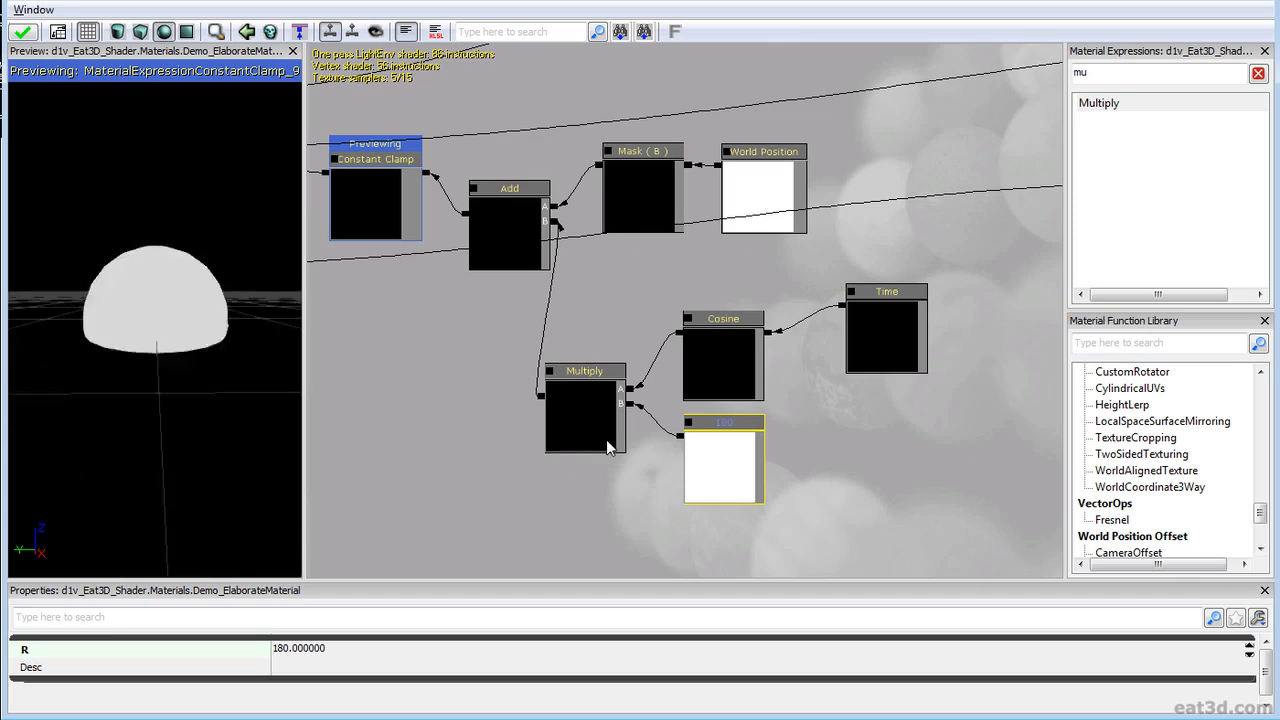
# Step: Move the Multiply and Time nodes closer to the Cosine node to tidy the animation branch
pyautogui.moveTo(592, 440); pyautogui.dragTo(624, 397)
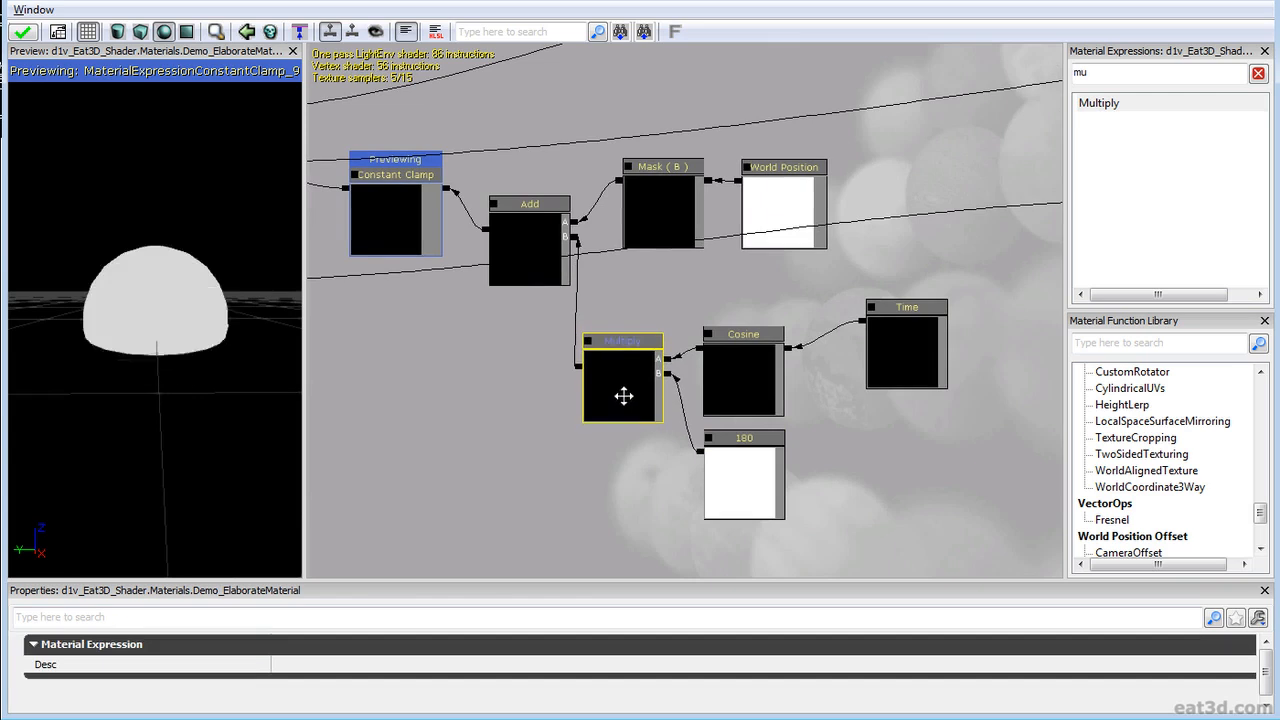
pyautogui.moveTo(831, 438); pyautogui.dragTo(837, 438)
pyautogui.click(911, 346)
pyautogui.keyDown('ctrl'); pyautogui.moveTo(911, 346); pyautogui.dragTo(869, 369); pyautogui.keyUp('ctrl')
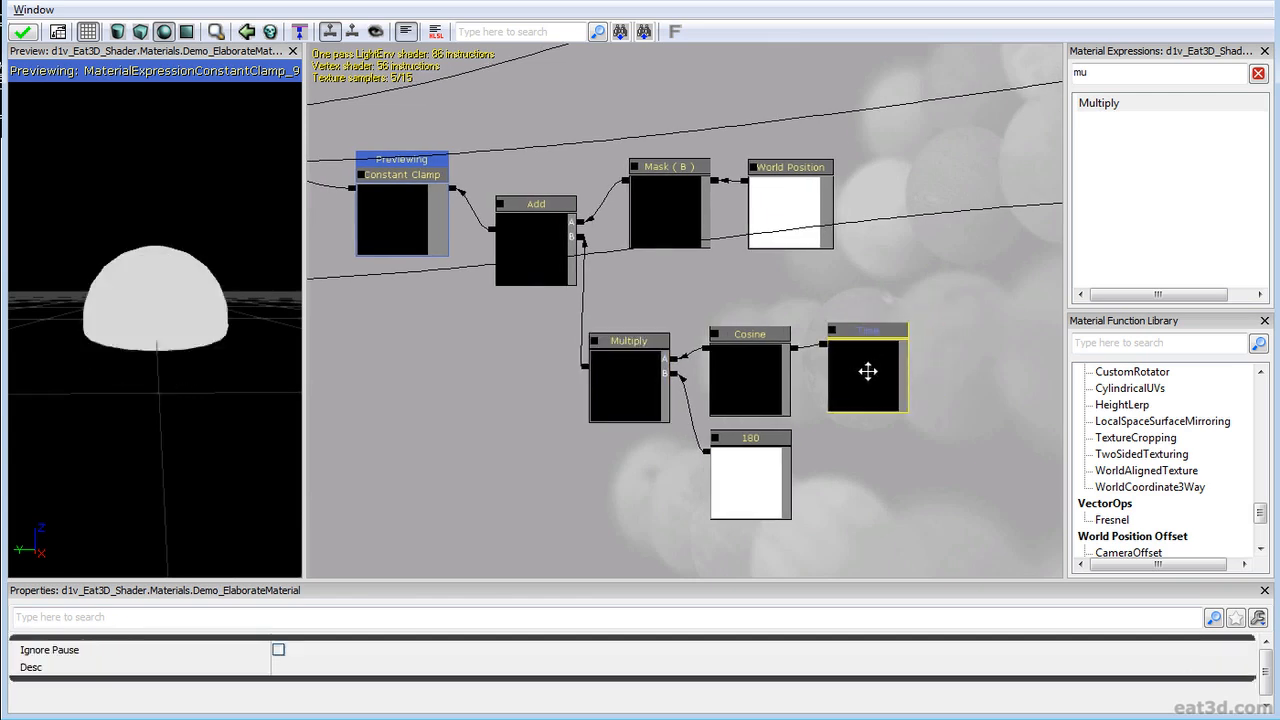
# Step: Convert the constant feeding Multiply to a parameter and name it WaterLevel
pyautogui.click(737, 467)
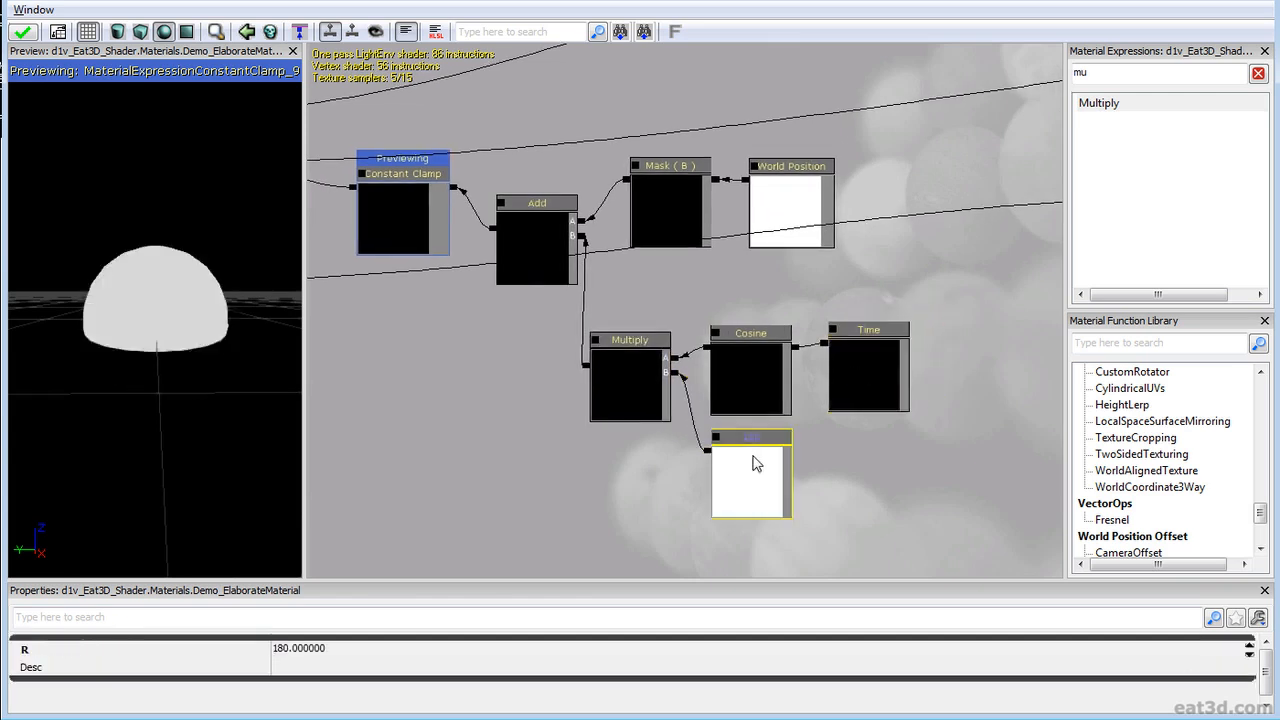
pyautogui.moveTo(729, 462); pyautogui.dragTo(730, 464)
pyautogui.rightClick(730, 464)
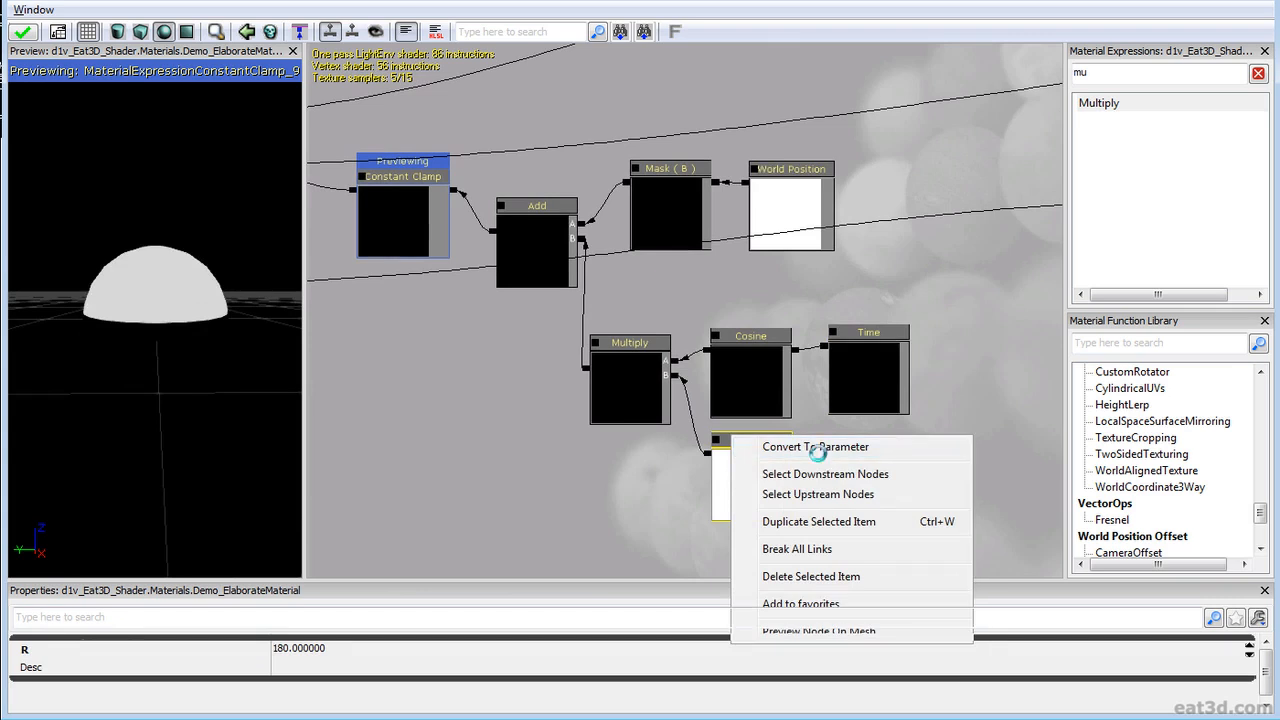
pyautogui.click(810, 458)
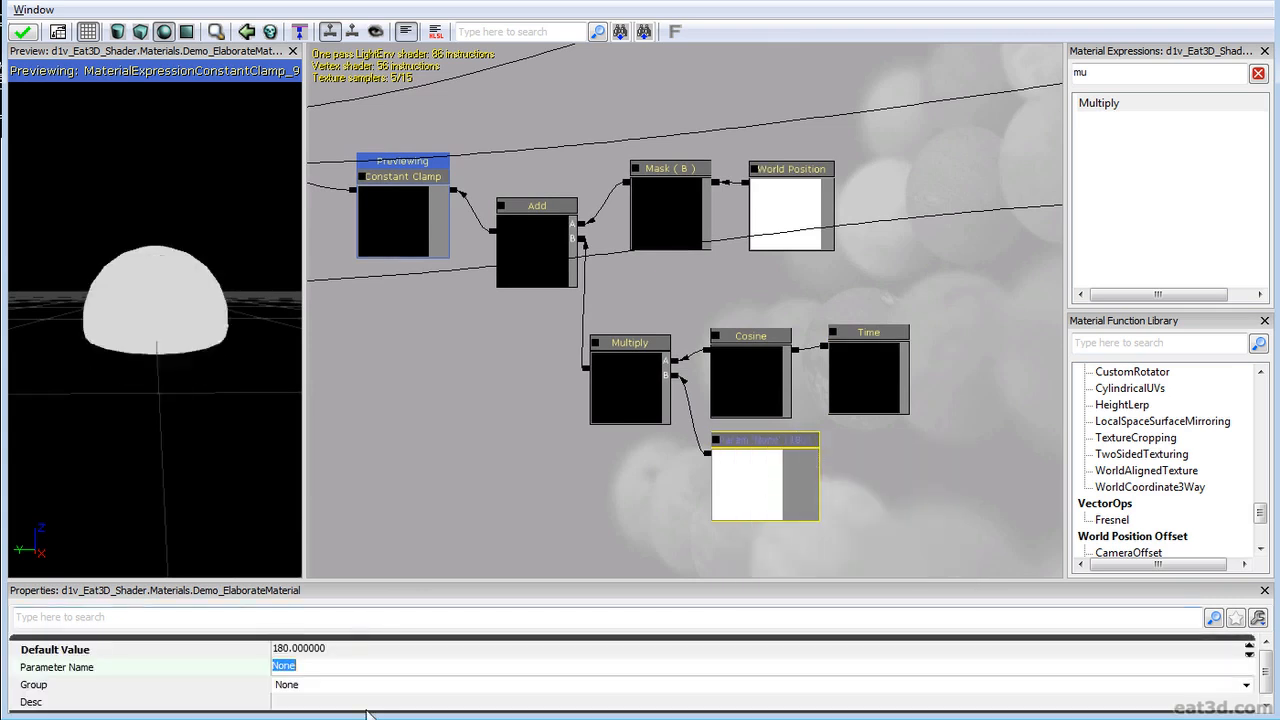
pyautogui.write('Height')
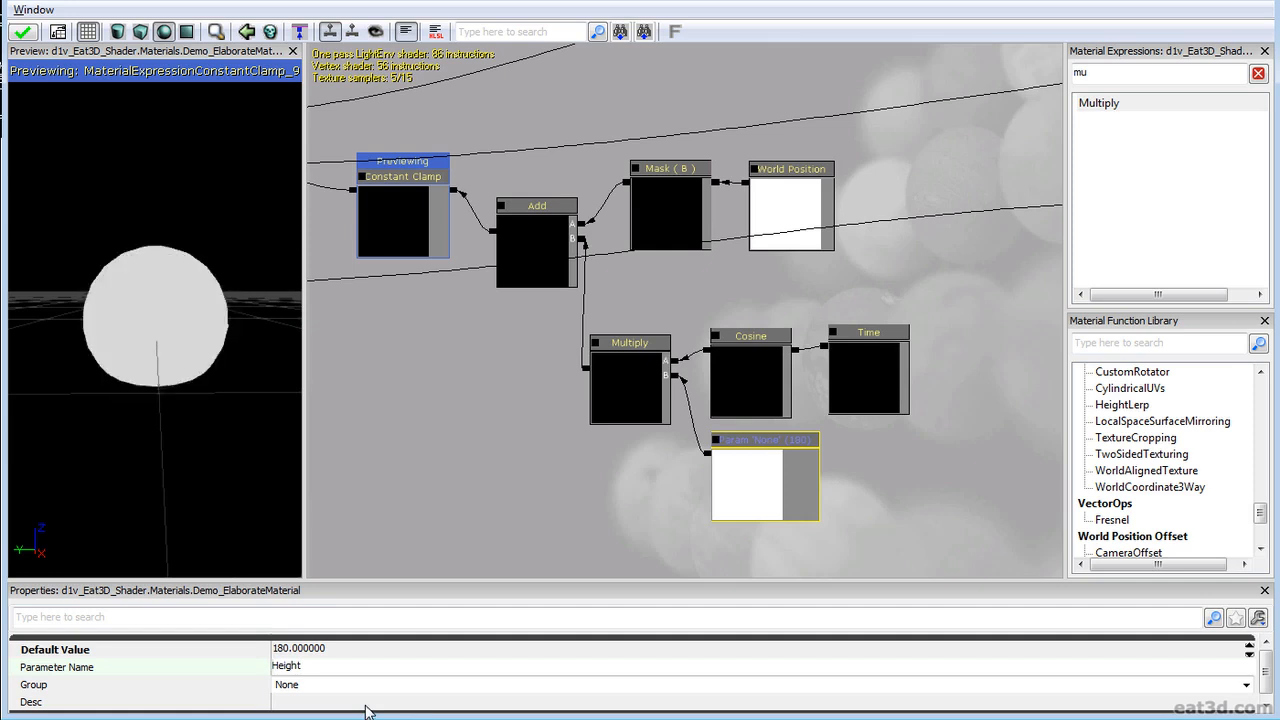
pyautogui.hotkey('ctrl', 'a')
pyautogui.write('WaterLevel')
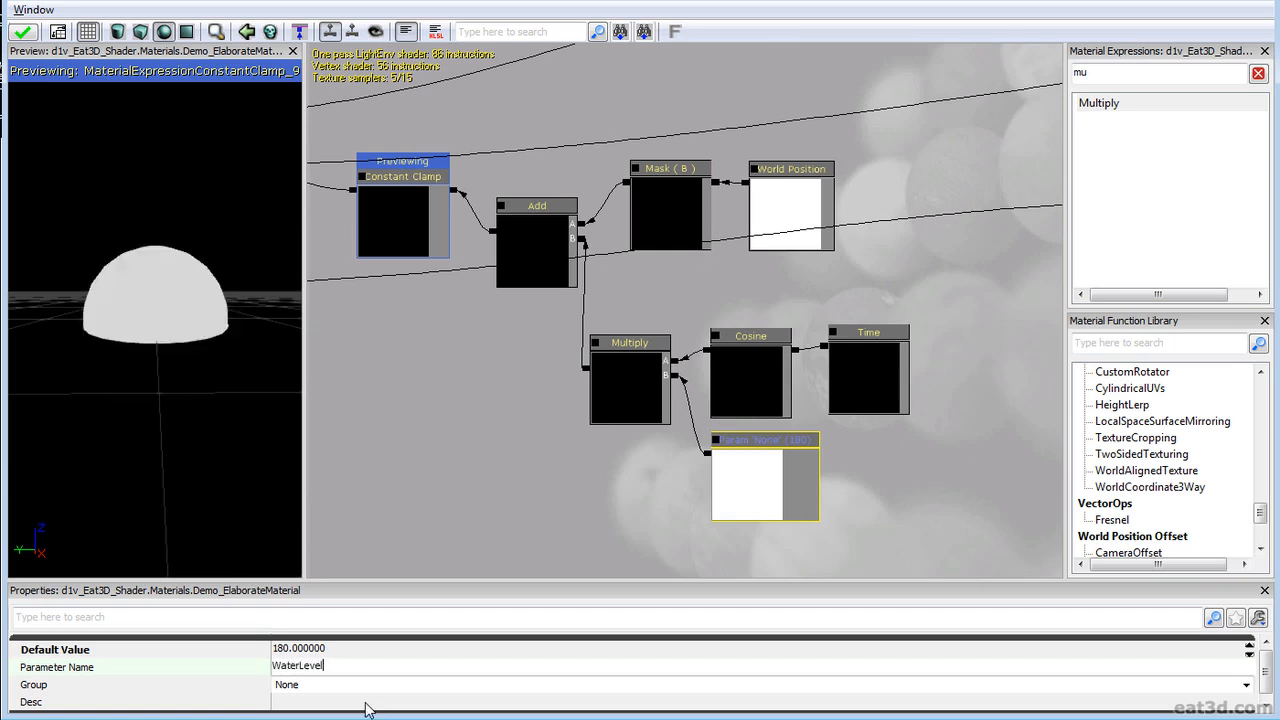
# Step: Replace the animation branch with WaterLevel on the Add node's B input, deleting Multiply, Cosine and Time and placing the parameter below Mask (B)
pyautogui.moveTo(708, 453); pyautogui.dragTo(588, 244)
pyautogui.keyDown('ctrl'); pyautogui.keyDown('alt'); pyautogui.moveTo(968, 394); pyautogui.dragTo(604, 318); pyautogui.keyUp('alt'); pyautogui.keyUp('ctrl')
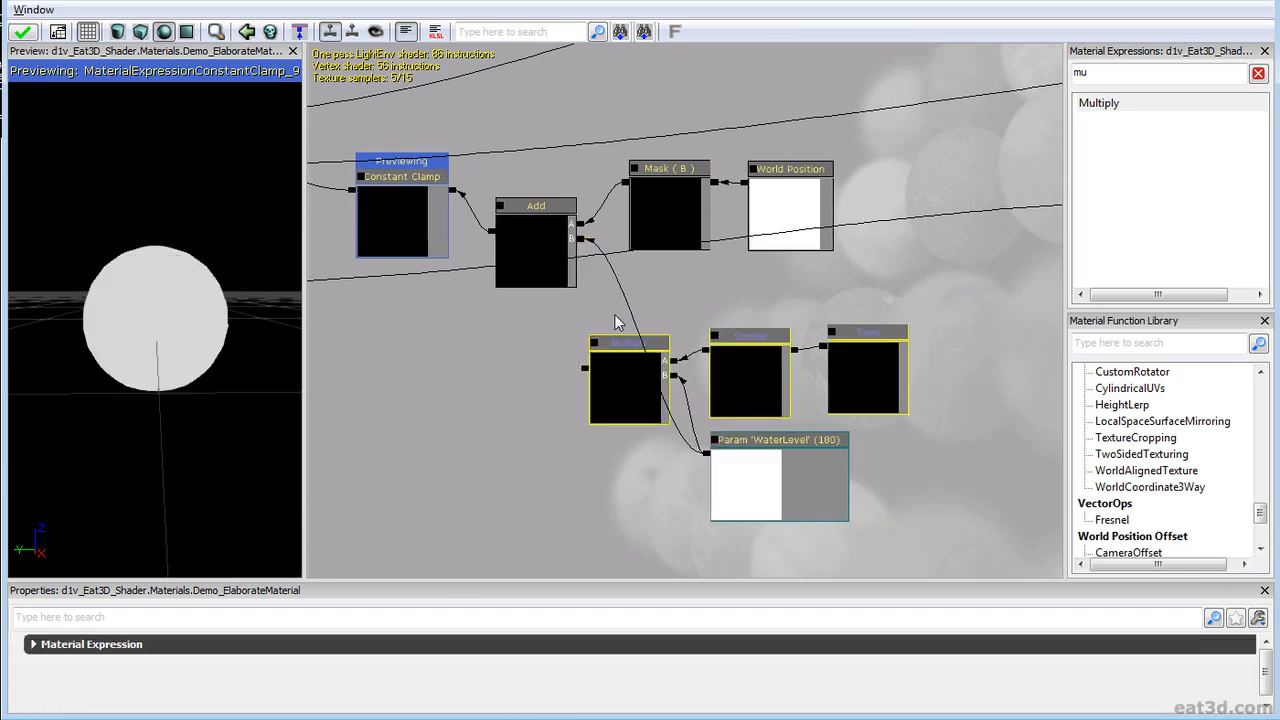
pyautogui.press('Delete')
pyautogui.click(749, 477)
pyautogui.moveTo(749, 477); pyautogui.dragTo(663, 314)
# Step: Set the WaterLevel parameter's default value to 40 and check the cutoff height on the preview sphere
pyautogui.click(331, 651)
pyautogui.write('40')
pyautogui.press('Return')
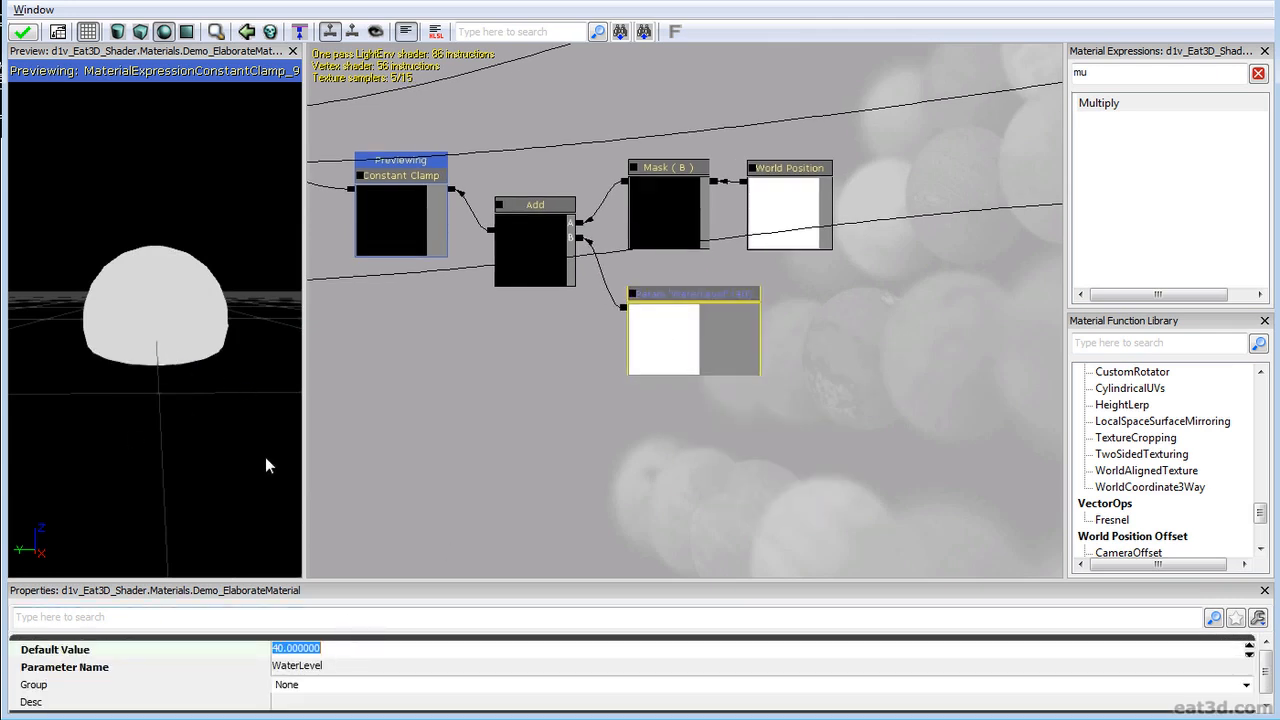
pyautogui.moveTo(160, 405); pyautogui.dragTo(155, 337)
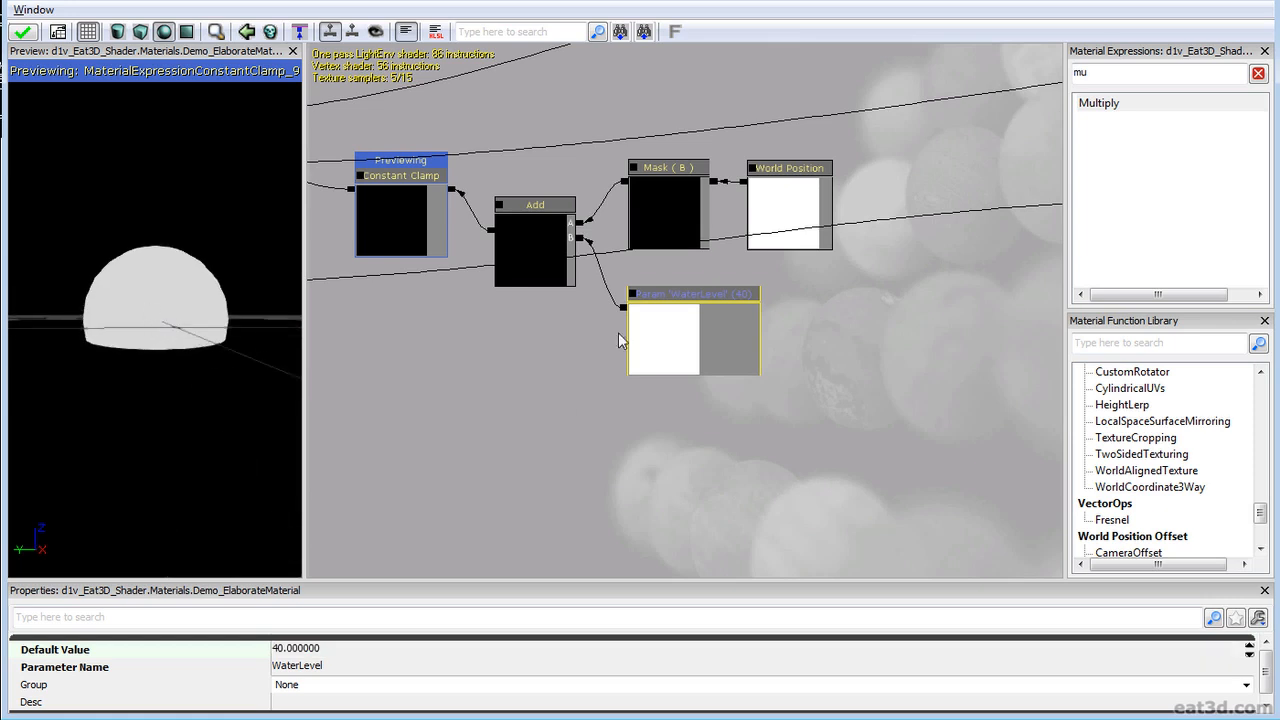
pyautogui.moveTo(657, 434); pyautogui.dragTo(658, 427)
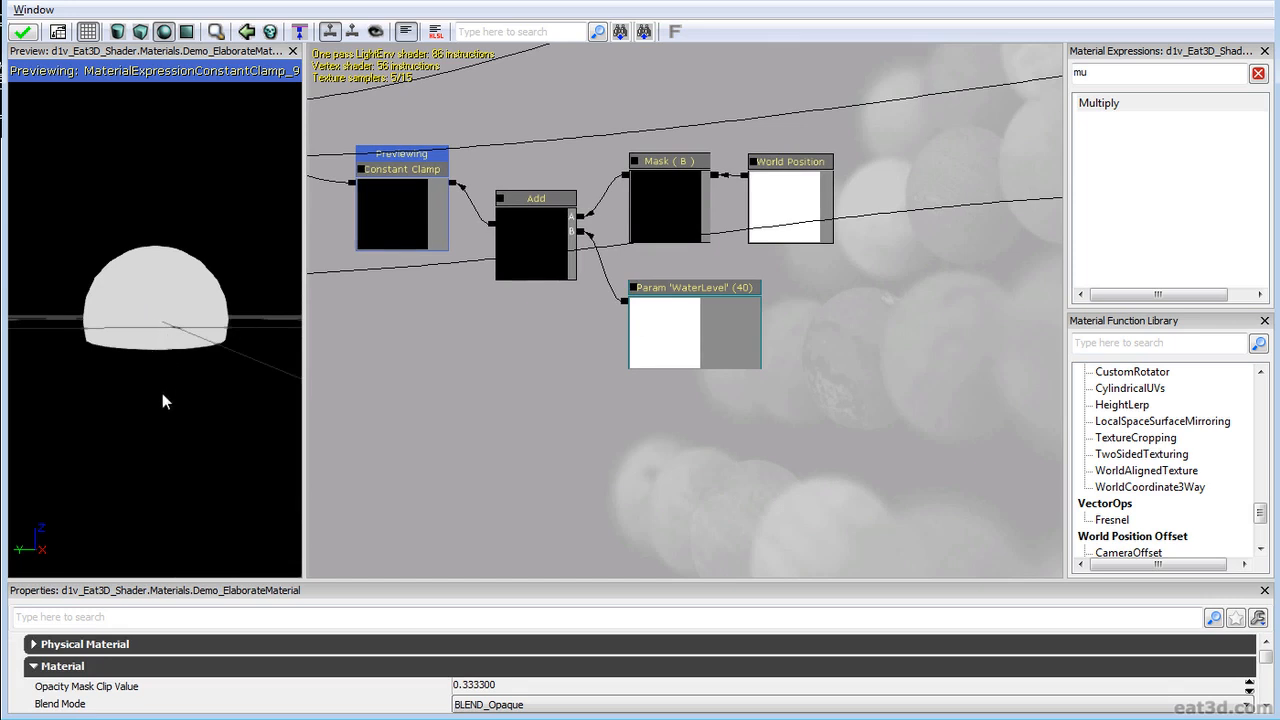
pyautogui.click(636, 338)
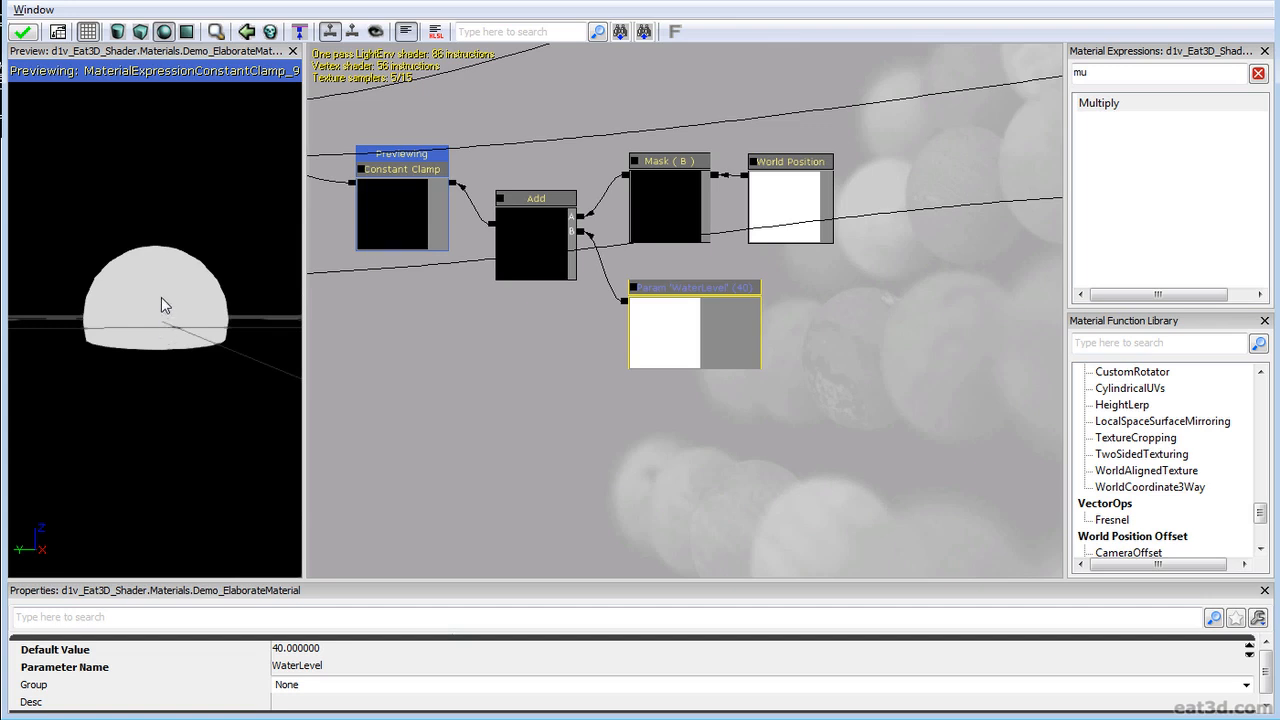
# Step: Align the Add node with Mask (B), and move it with its mask, World Position and WaterLevel inputs closer to Constant Clamp
pyautogui.moveTo(561, 317); pyautogui.dragTo(561, 410)
pyautogui.click(586, 431)
pyautogui.keyDown('ctrl'); pyautogui.moveTo(528, 320); pyautogui.dragTo(523, 281); pyautogui.keyUp('ctrl')
pyautogui.click(663, 411)
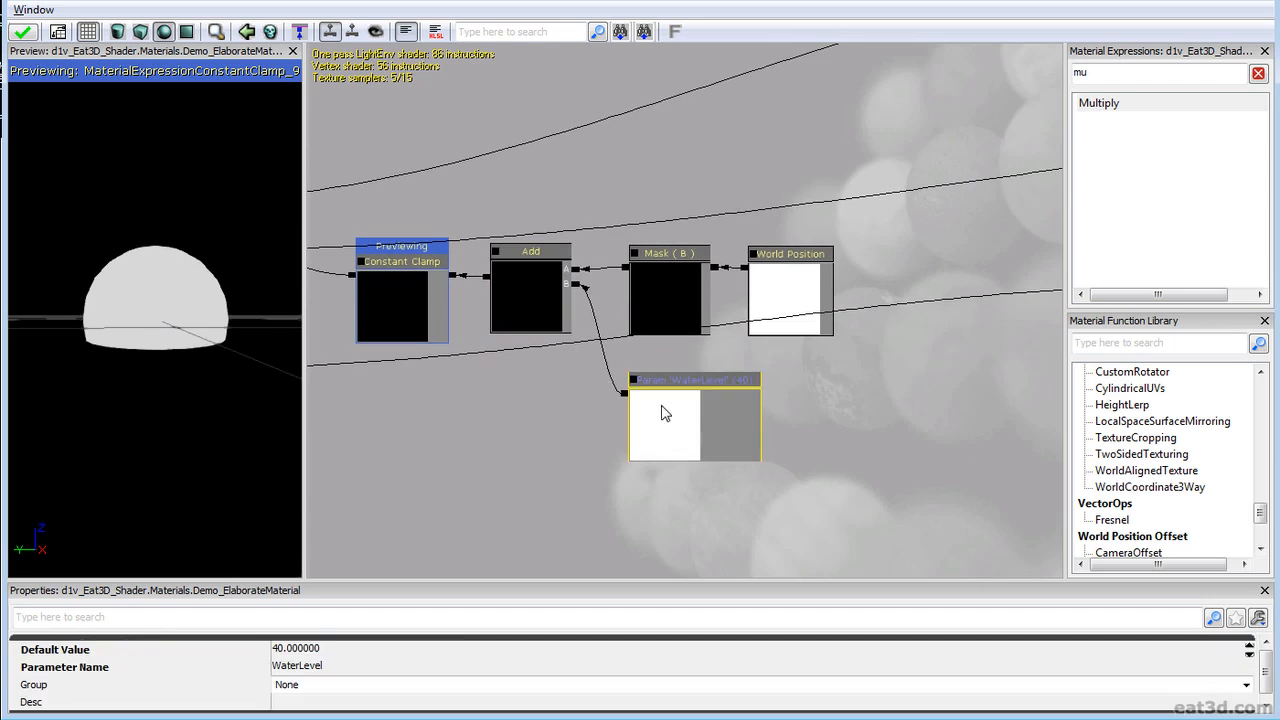
pyautogui.keyDown('ctrl'); pyautogui.moveTo(663, 409); pyautogui.dragTo(658, 386); pyautogui.keyUp('ctrl')
pyautogui.moveTo(571, 388); pyautogui.dragTo(690, 406)
pyautogui.scroll(-1, 690, 406)
pyautogui.keyDown('ctrl'); pyautogui.keyDown('alt'); pyautogui.moveTo(687, 460); pyautogui.dragTo(943, 277); pyautogui.keyUp('alt'); pyautogui.keyUp('ctrl')
pyautogui.keyDown('ctrl'); pyautogui.moveTo(663, 323); pyautogui.dragTo(653, 335); pyautogui.keyUp('ctrl')
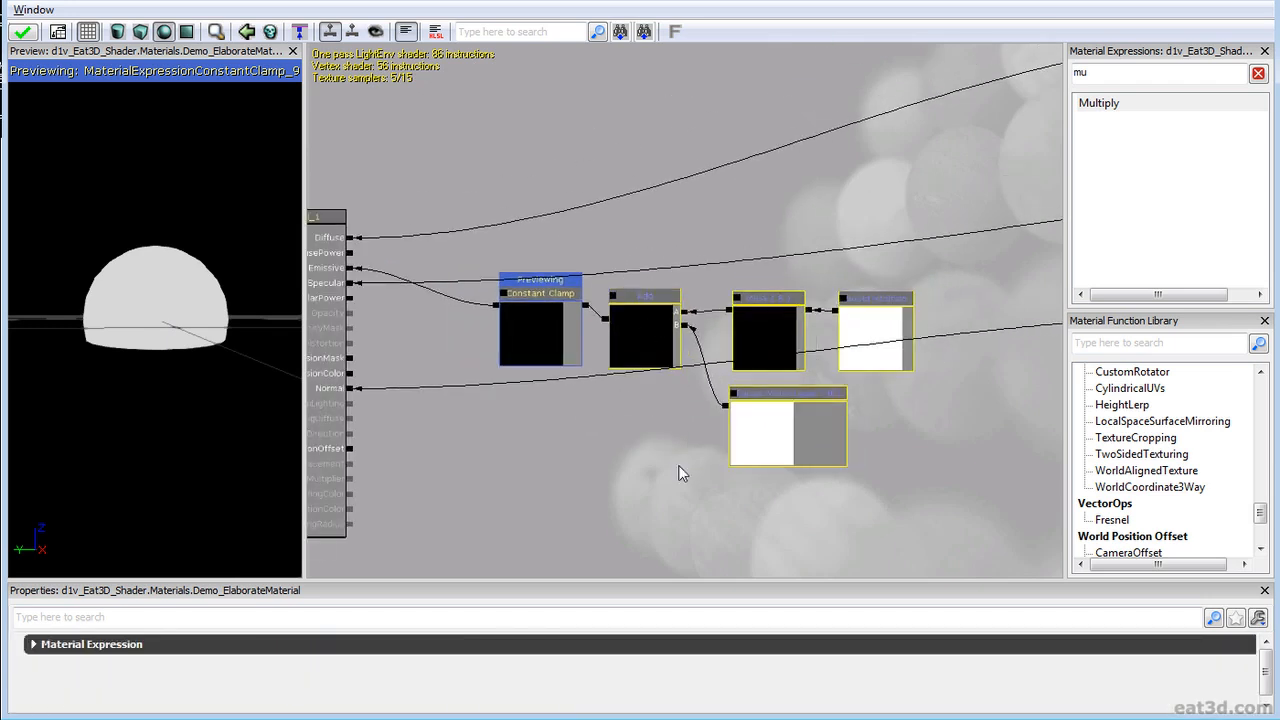
pyautogui.moveTo(703, 492); pyautogui.dragTo(583, 456)
pyautogui.scroll(3, 693, 471)
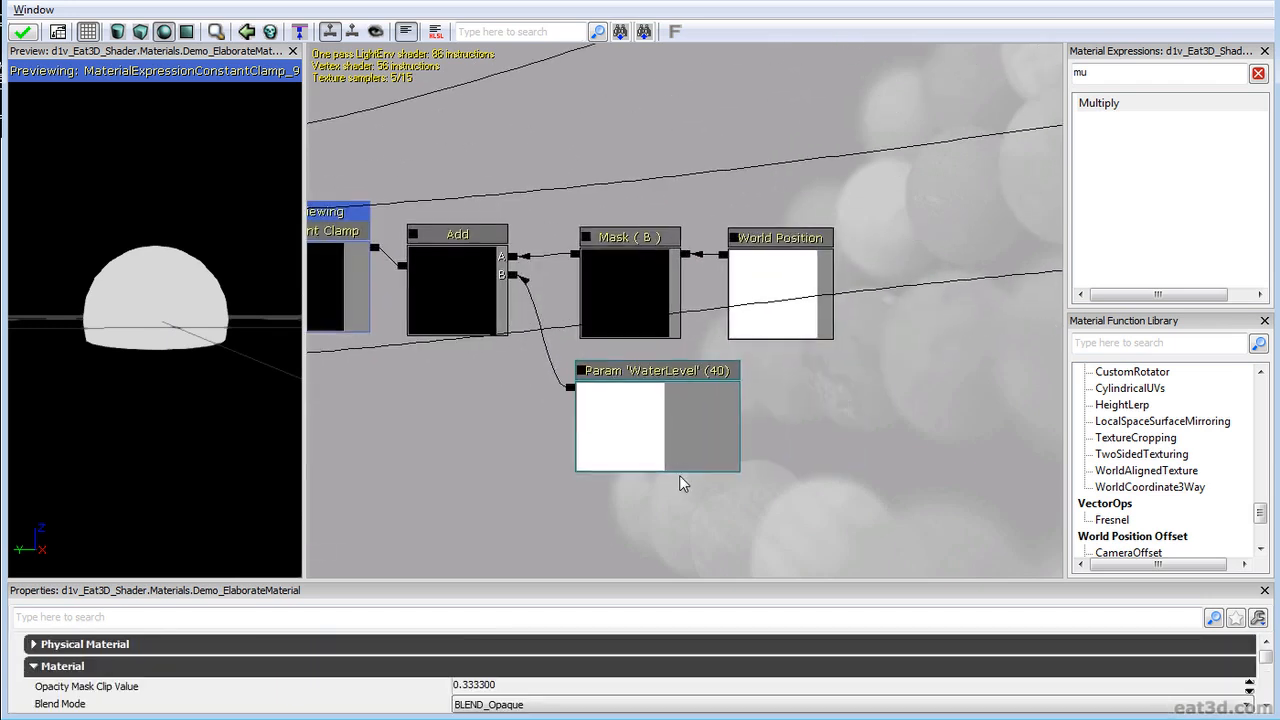
pyautogui.moveTo(178, 357); pyautogui.dragTo(178, 336)
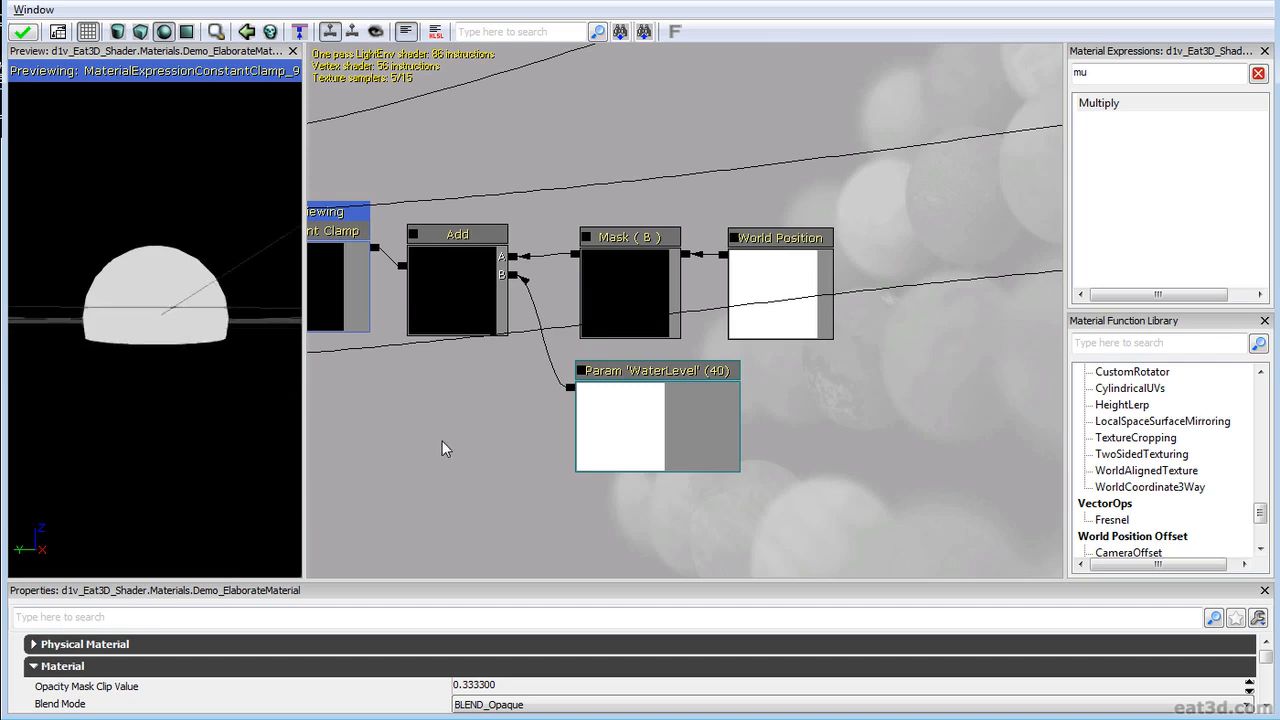
# Step: Move the whole water level chain, from Constant Clamp to World Position, into the empty space above the diffuse Lerp
pyautogui.scroll(-3, 444, 425)
pyautogui.moveTo(466, 377); pyautogui.dragTo(519, 416)
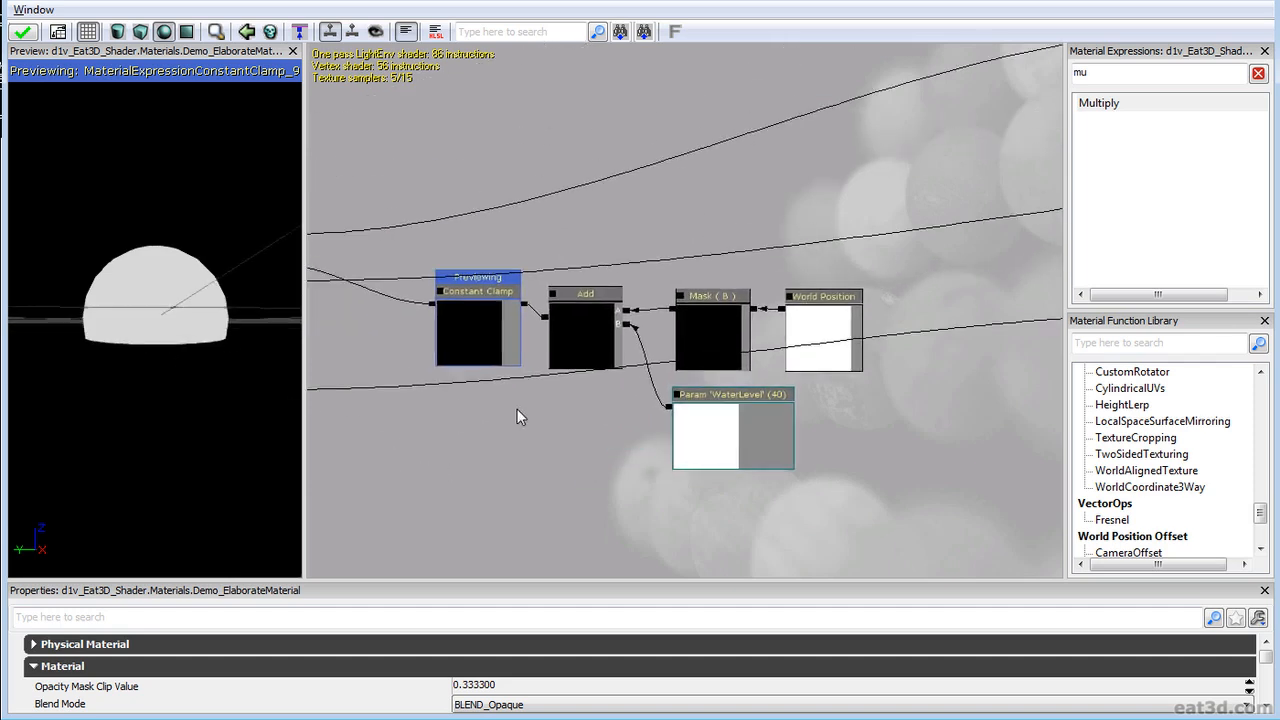
pyautogui.scroll(-5, 523, 410)
pyautogui.moveTo(766, 324); pyautogui.dragTo(497, 371)
pyautogui.moveTo(844, 291); pyautogui.dragTo(462, 317)
pyautogui.click(768, 197)
pyautogui.moveTo(384, 246); pyautogui.dragTo(737, 277)
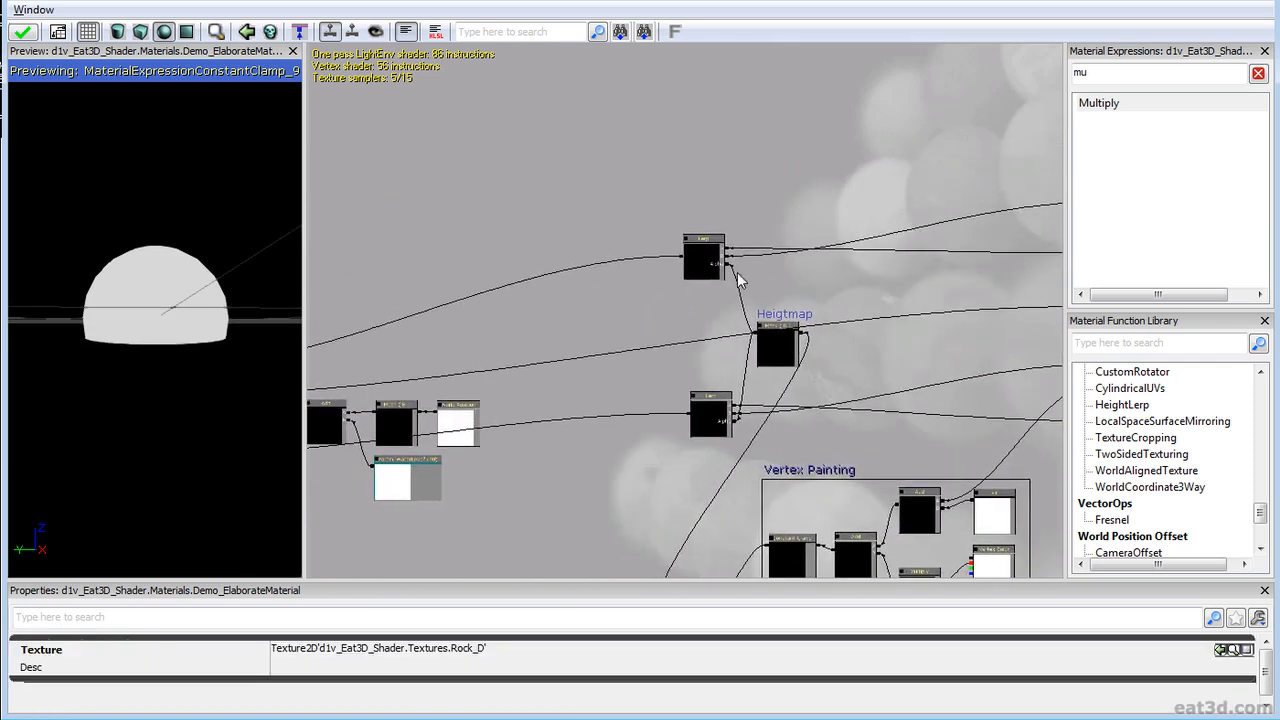
pyautogui.moveTo(383, 450); pyautogui.dragTo(576, 394)
pyautogui.keyDown('ctrl'); pyautogui.keyDown('alt'); pyautogui.moveTo(430, 477); pyautogui.dragTo(715, 289); pyautogui.keyUp('alt'); pyautogui.keyUp('ctrl')
pyautogui.keyDown('ctrl'); pyautogui.moveTo(609, 386); pyautogui.dragTo(689, 228); pyautogui.keyUp('ctrl')
# Step: Add a Constant3Vector just above the diffuse Lerp and convert it to a vector parameter
pyautogui.moveTo(691, 359); pyautogui.dragTo(657, 319)
pyautogui.rightClick(657, 312)
pyautogui.click(1114, 78)
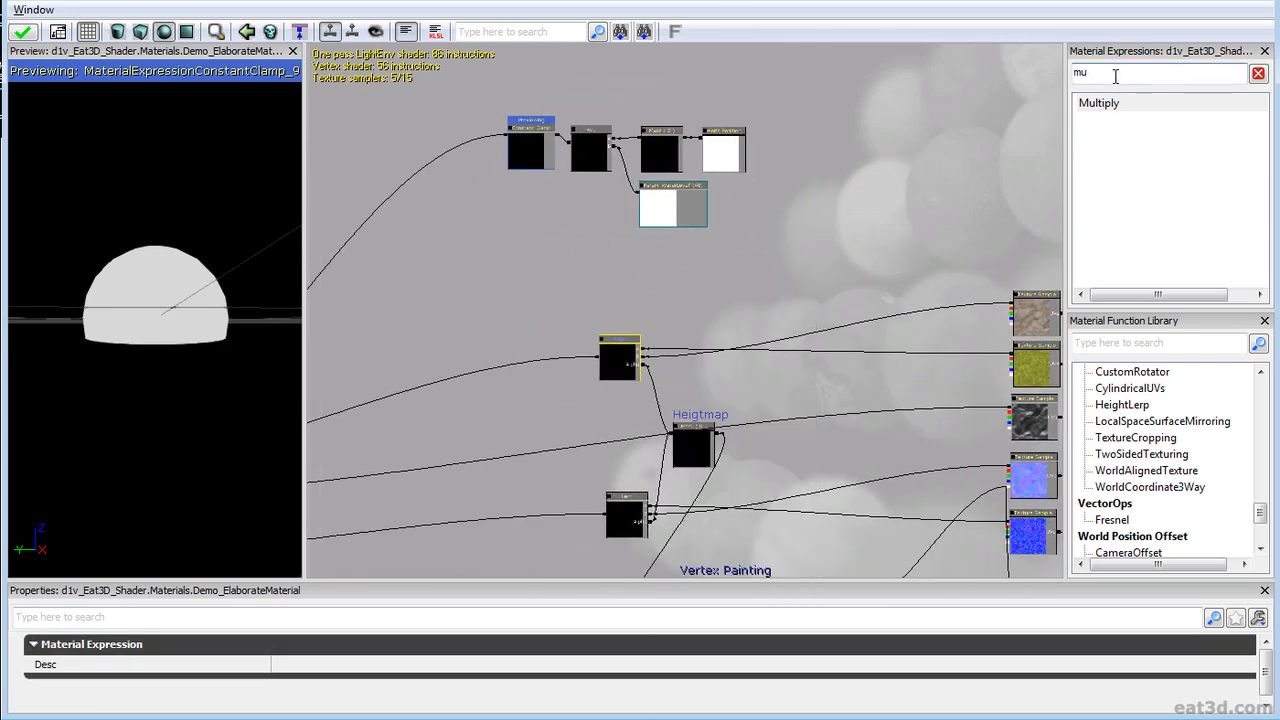
pyautogui.moveTo(1114, 78); pyautogui.dragTo(1020, 88)
pyautogui.write('3')
pyautogui.moveTo(557, 281)
pyautogui.mouseDown()
pyautogui.moveTo(574, 304)
pyautogui.moveTo(556, 303)
pyautogui.mouseUp()
pyautogui.moveTo(546, 306); pyautogui.dragTo(632, 305)
pyautogui.rightClick(636, 303)
pyautogui.click(678, 294)
# Step: Set the vector parameter's default colour to a light blue with saturation 0.53 and value 0.80
pyautogui.click(361, 651)
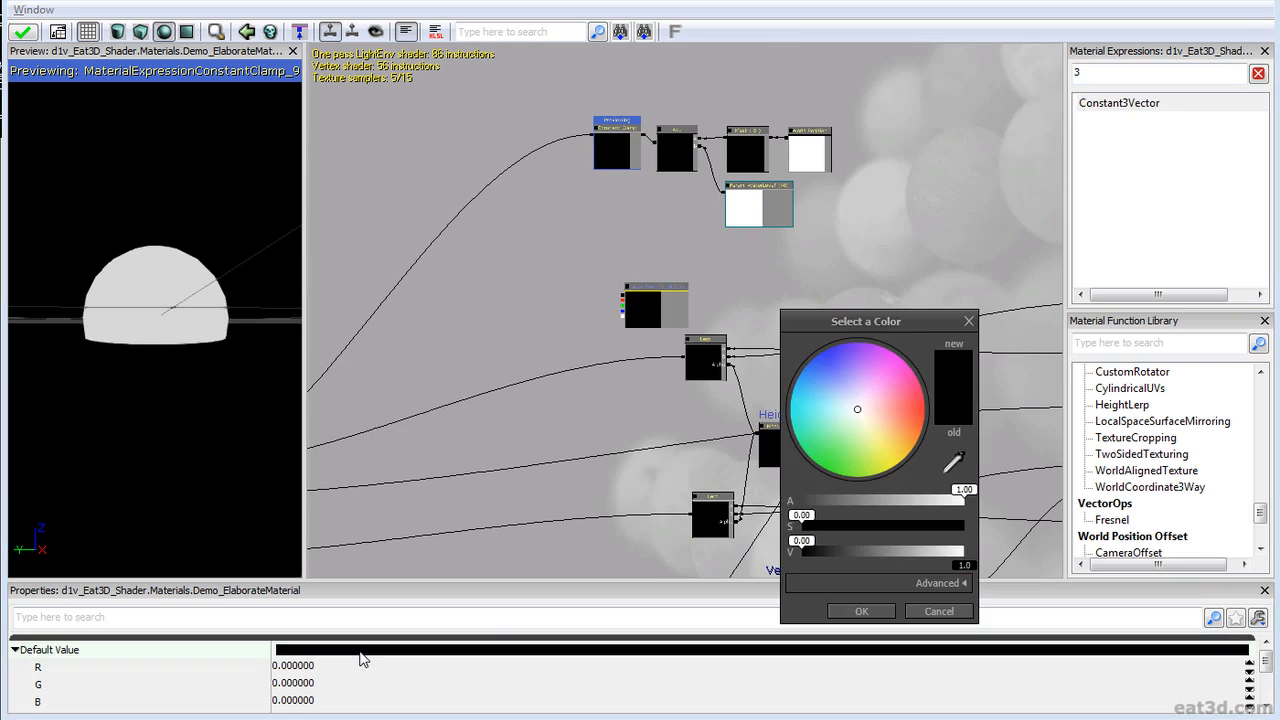
pyautogui.click(812, 396)
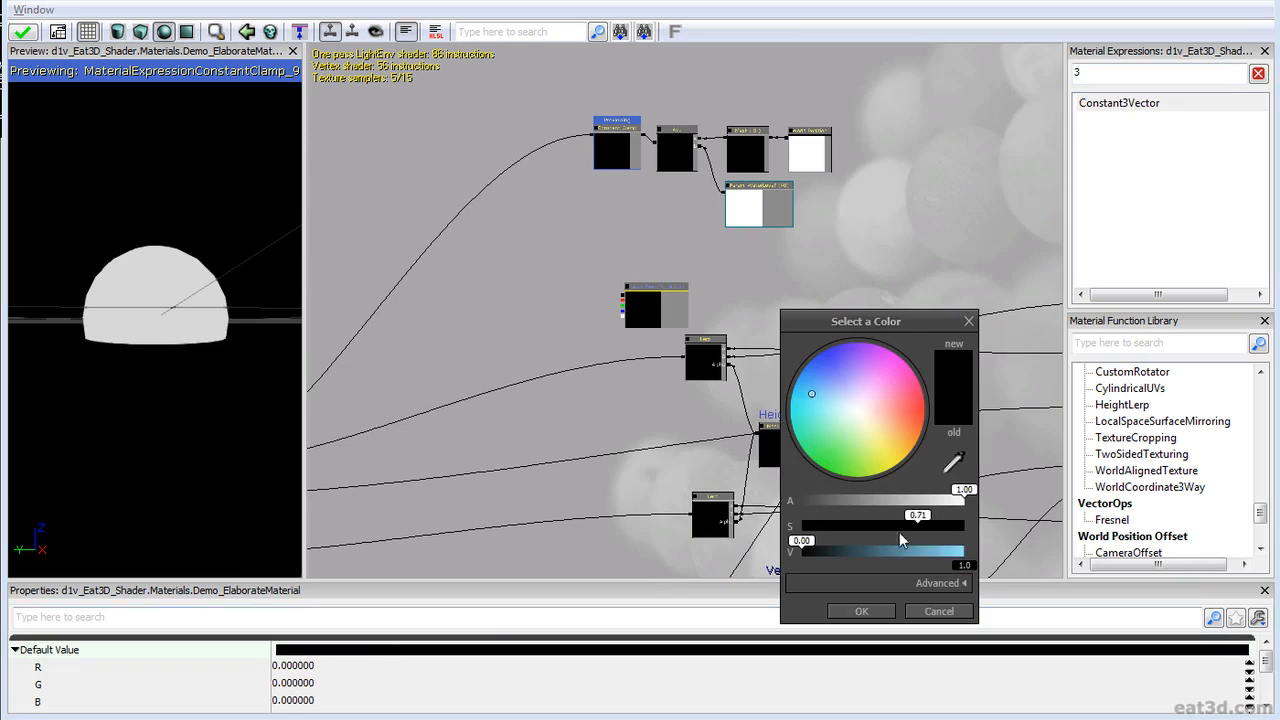
pyautogui.click(932, 552)
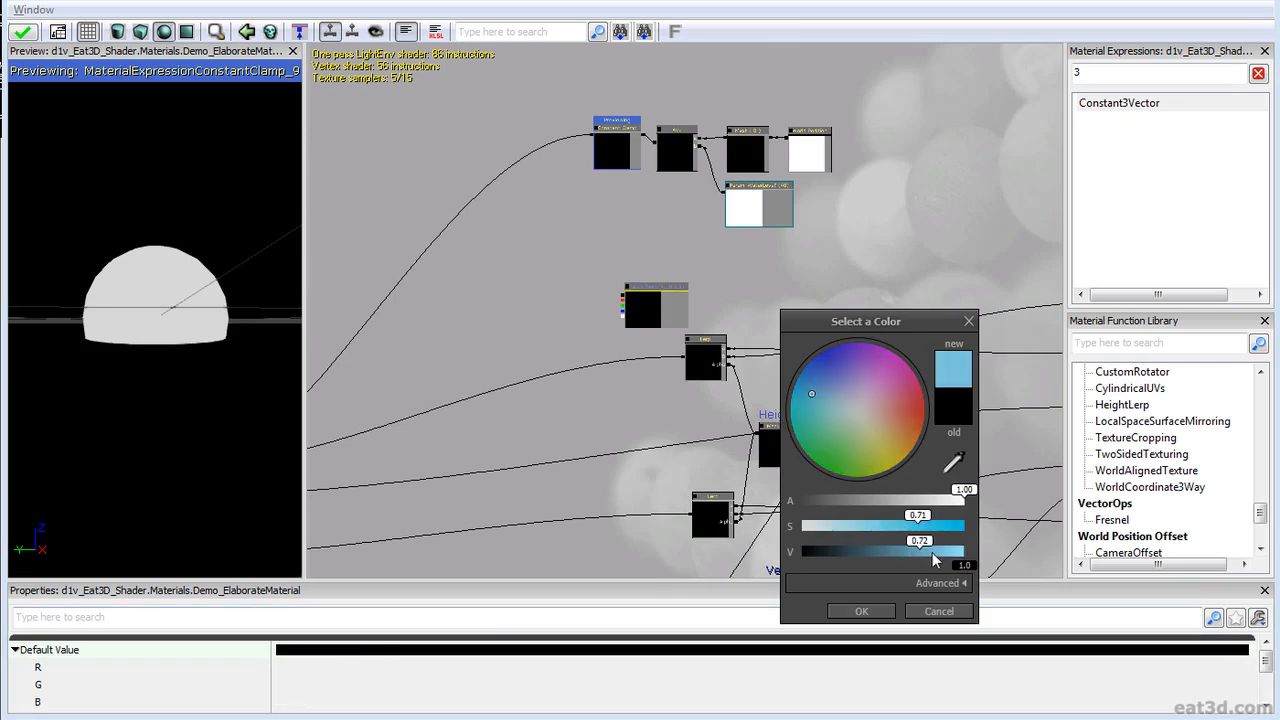
pyautogui.click(932, 552)
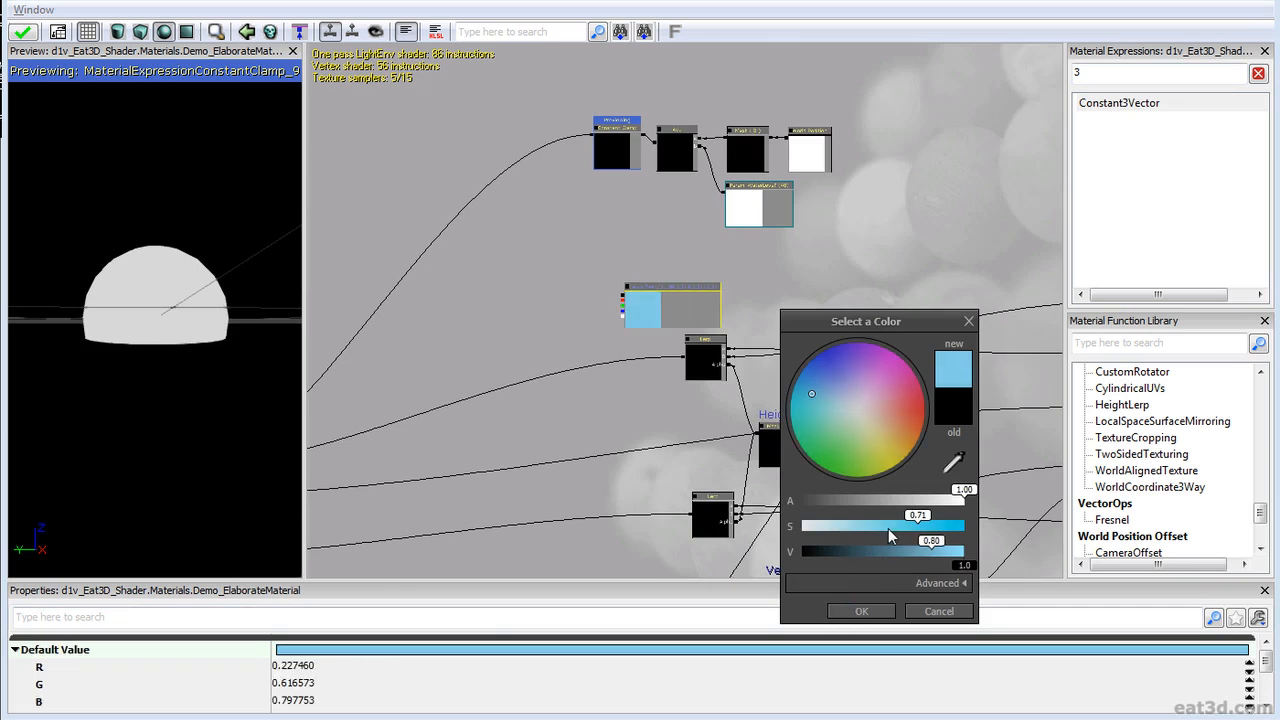
pyautogui.click(863, 611)
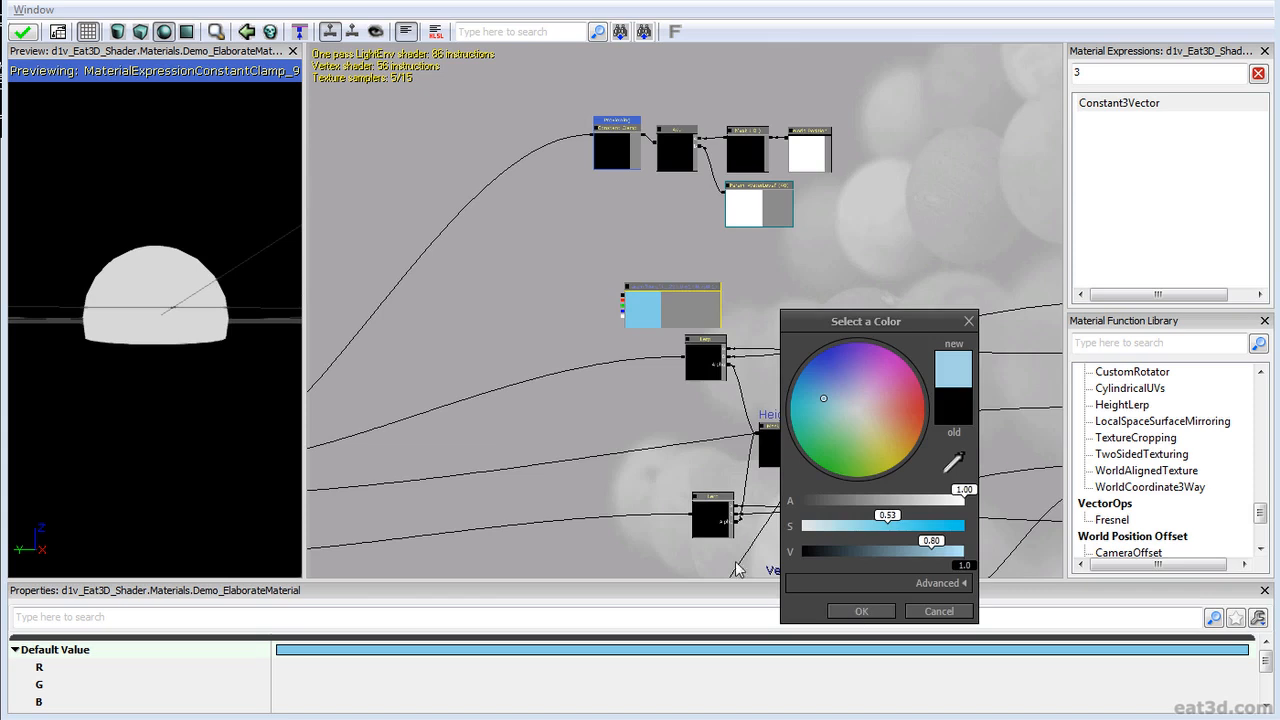
# Step: Add a Multiply node near the diffuse Lerp and feed it the light blue vector parameter and the diffuse Lerp
pyautogui.moveTo(659, 313)
pyautogui.mouseDown()
pyautogui.moveTo(618, 341)
pyautogui.moveTo(675, 303)
pyautogui.mouseUp()
pyautogui.scroll(3, 612, 348)
pyautogui.moveTo(615, 84); pyautogui.dragTo(657, 140)
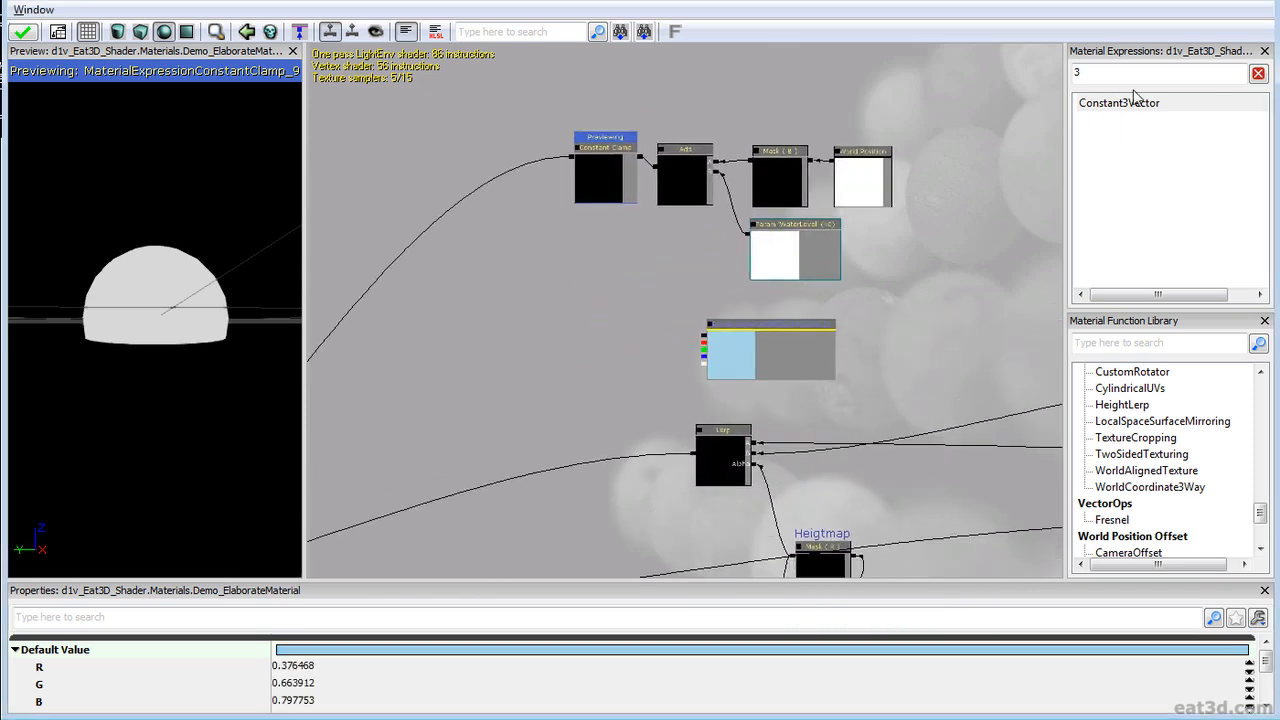
pyautogui.press('BackSpace')
pyautogui.write('mul')
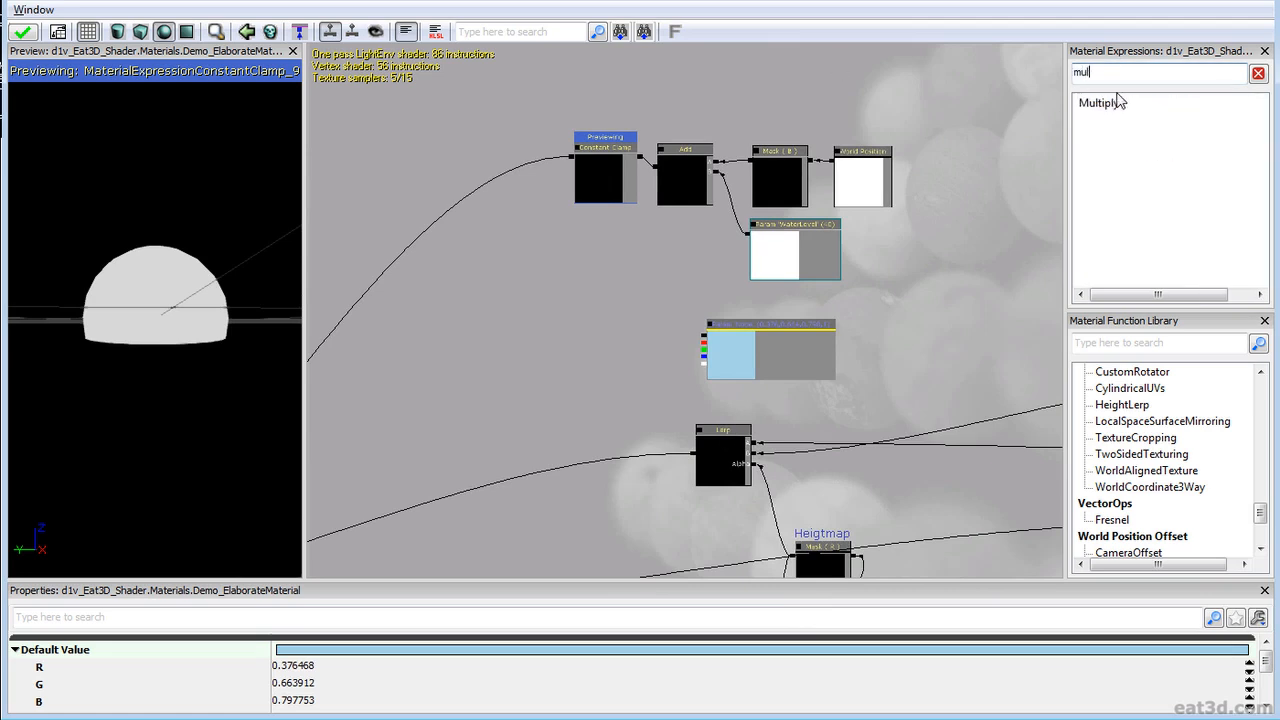
pyautogui.moveTo(1118, 100); pyautogui.dragTo(1060, 122)
pyautogui.moveTo(548, 436); pyautogui.dragTo(658, 383)
pyautogui.moveTo(693, 453); pyautogui.dragTo(701, 342)
pyautogui.click(730, 362)
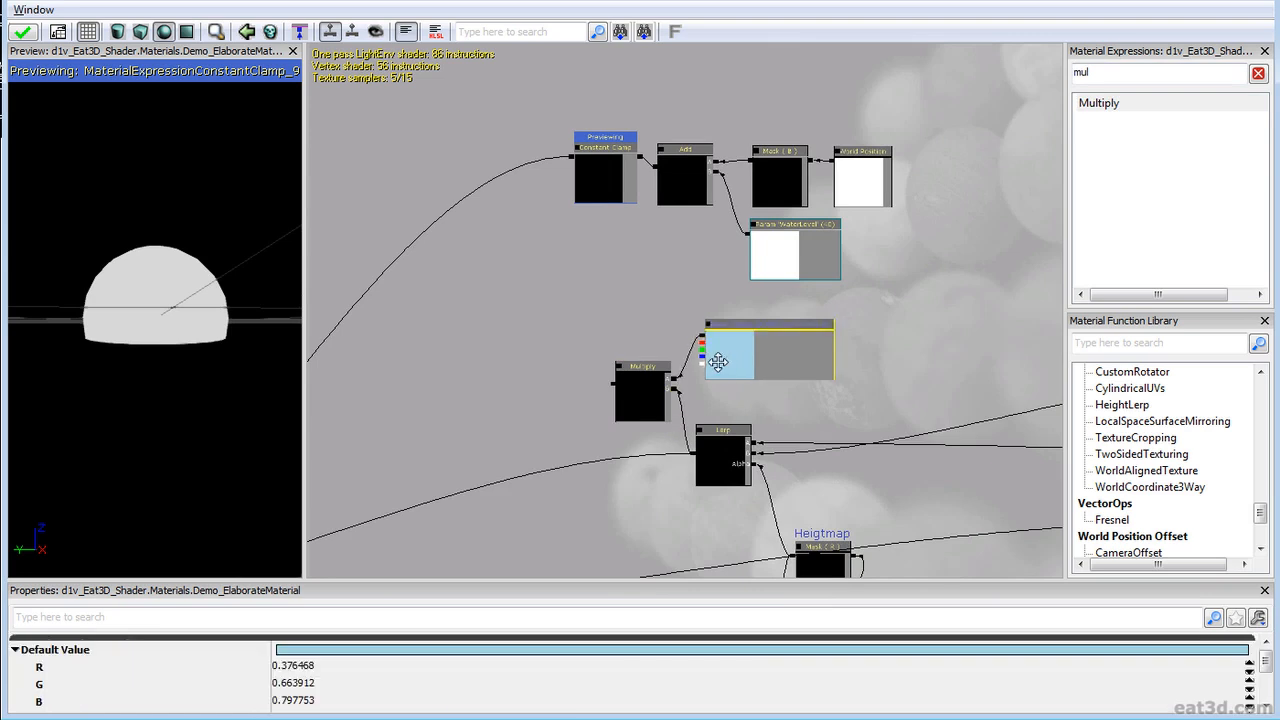
# Step: Add a Lerp beside the Multiply, with the Multiply as A, the diffuse Lerp as B and Constant Clamp as Alpha
pyautogui.moveTo(435, 388); pyautogui.dragTo(523, 371)
pyautogui.scroll(1, 523, 371)
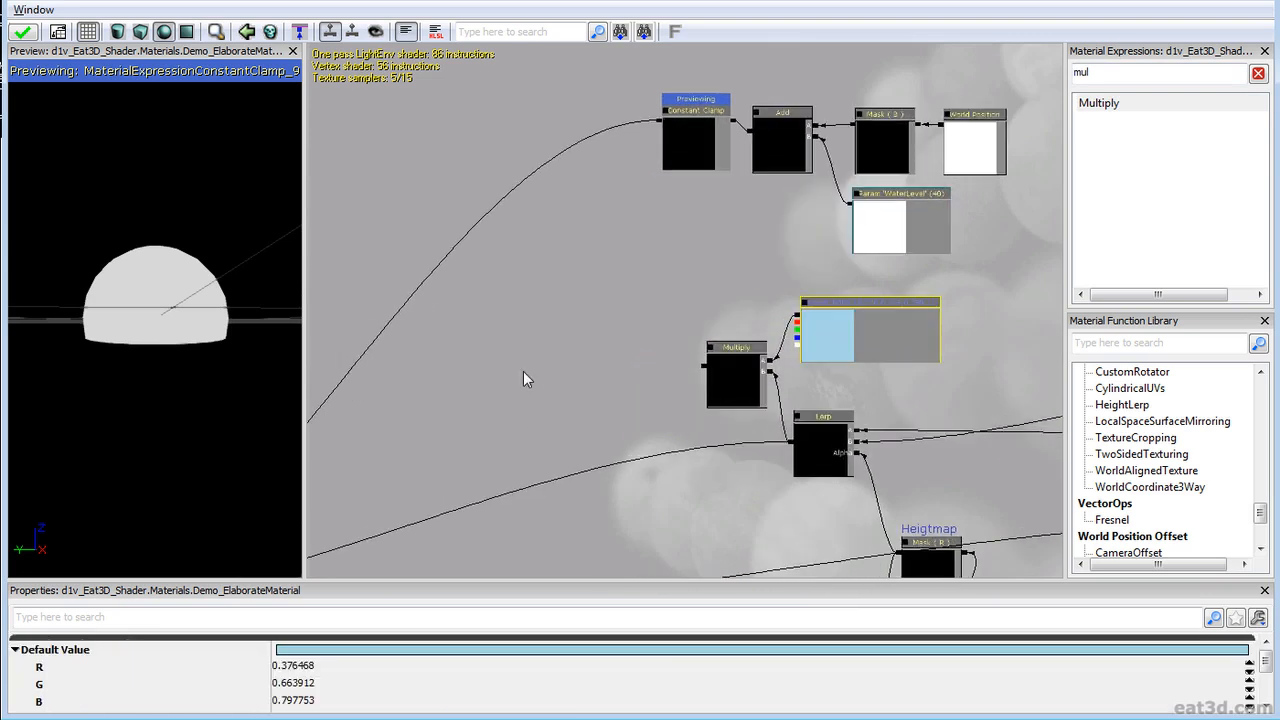
pyautogui.click(604, 386)
pyautogui.click(819, 447)
pyautogui.moveTo(832, 455); pyautogui.dragTo(789, 441)
pyautogui.moveTo(703, 367); pyautogui.dragTo(658, 137)
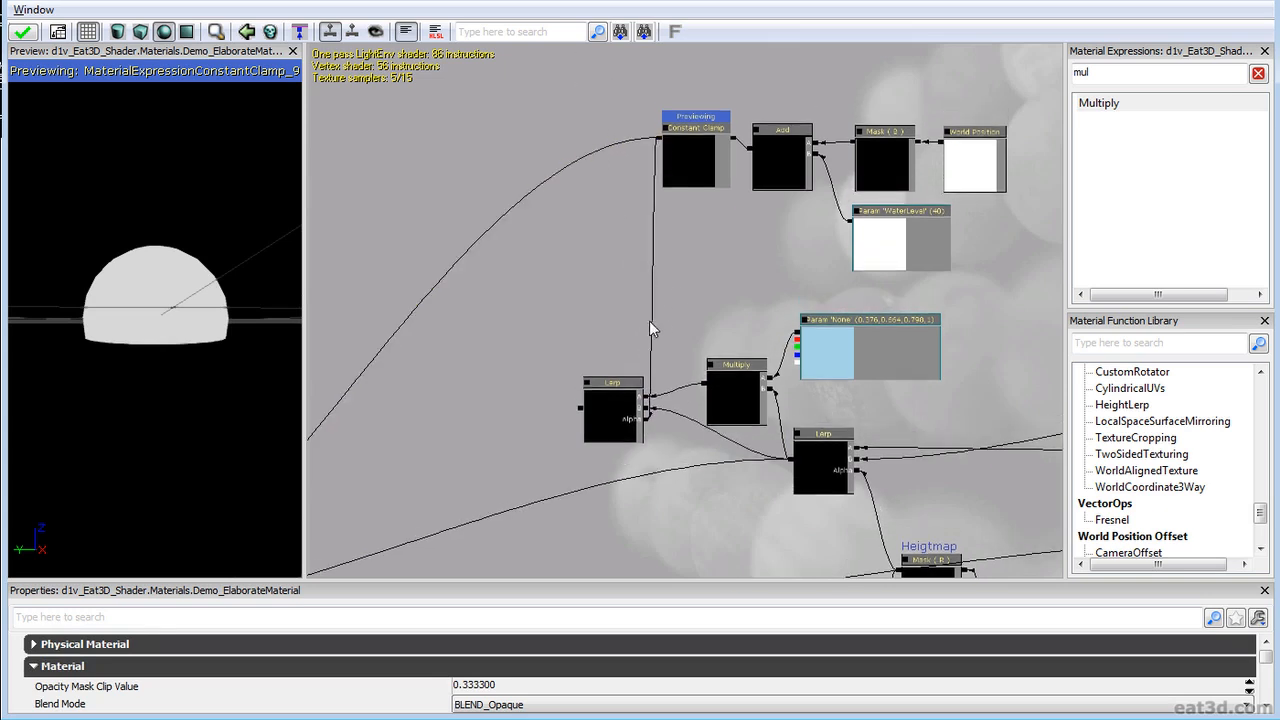
# Step: Preview the new water Lerp on the mesh and orbit around the sphere to check the underwater tint
pyautogui.moveTo(649, 320); pyautogui.dragTo(748, 265)
pyautogui.rightClick(707, 361)
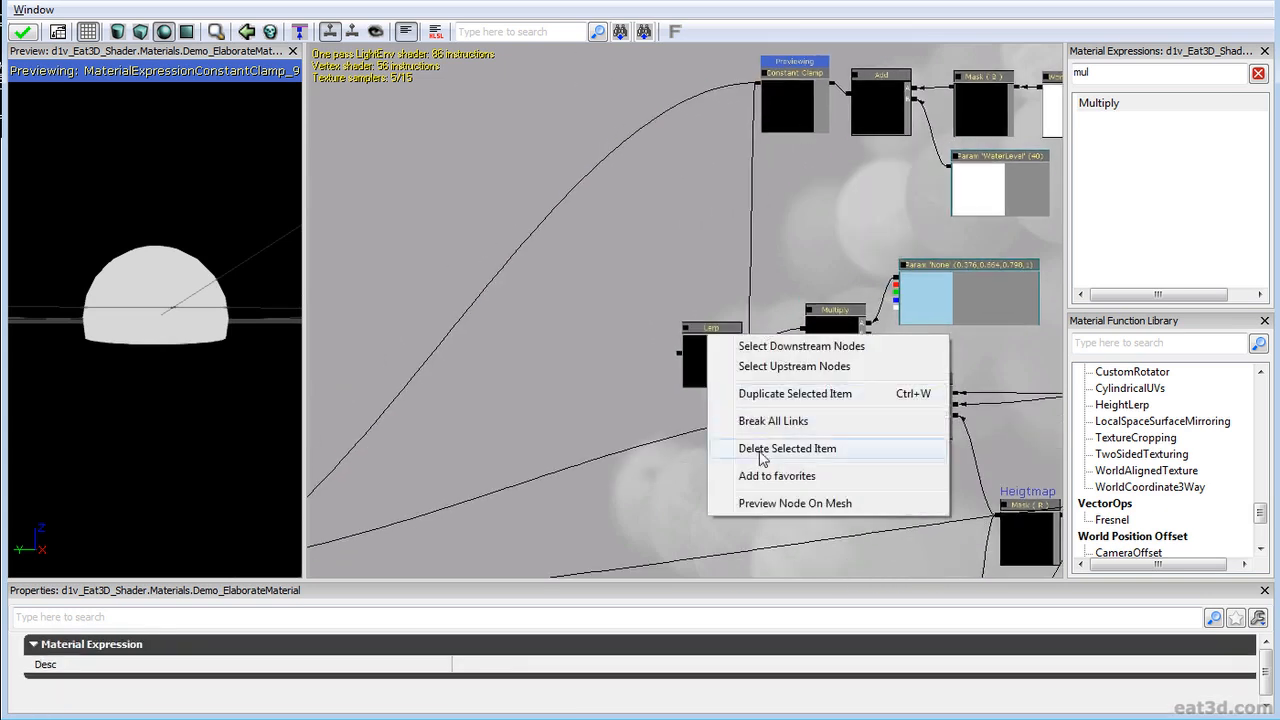
pyautogui.click(769, 525)
pyautogui.rightClick(723, 373)
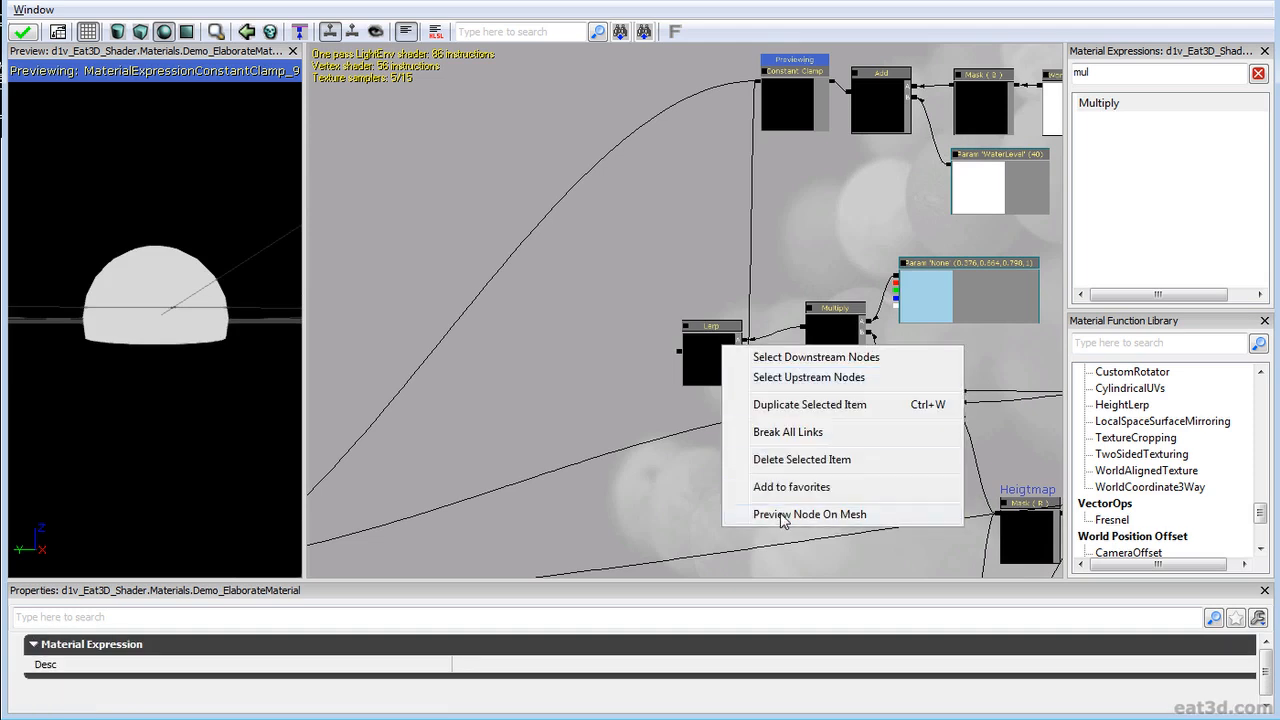
pyautogui.click(782, 514)
pyautogui.moveTo(195, 325); pyautogui.dragTo(302, 345)
pyautogui.moveTo(200, 325); pyautogui.dragTo(200, 290, button='right')
pyautogui.moveTo(200, 325); pyautogui.dragTo(275, 335)
pyautogui.moveTo(221, 385); pyautogui.dragTo(245, 385)
pyautogui.moveTo(221, 385)
pyautogui.mouseDown(button='right')
pyautogui.moveTo(221, 410)
pyautogui.moveTo(221, 385)
pyautogui.mouseUp(button='right')
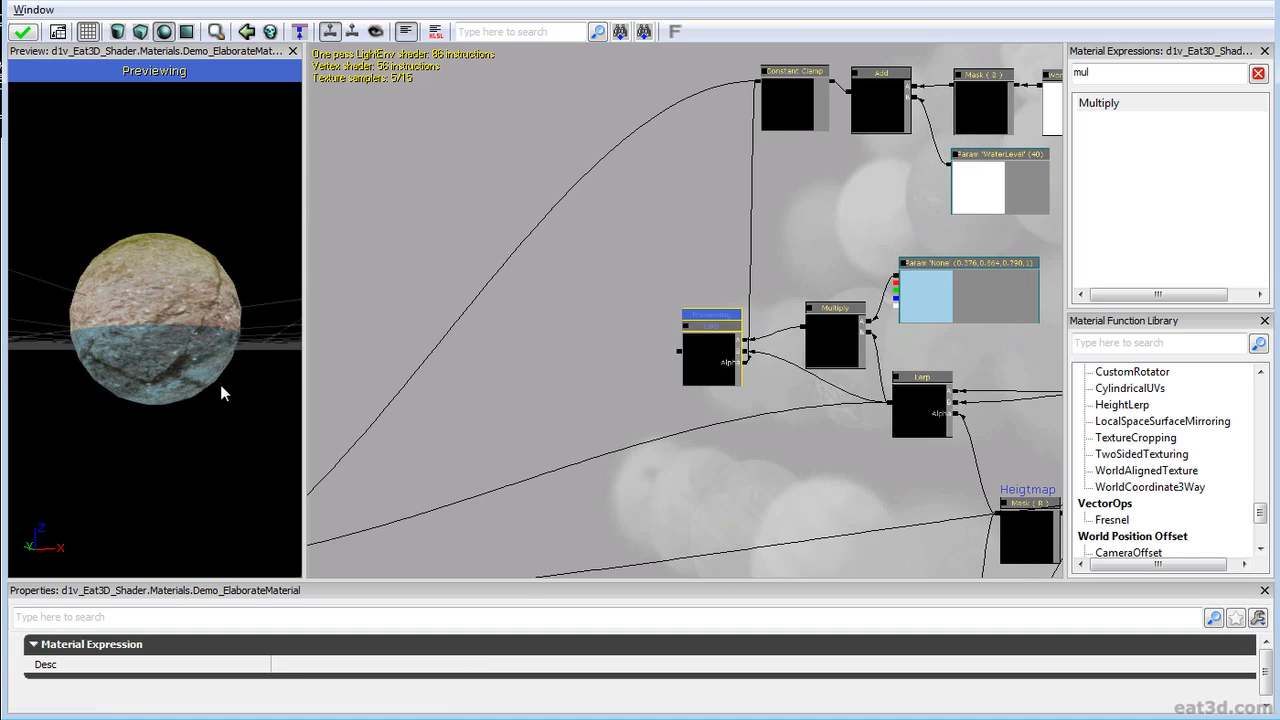
# Step: Align the new water Lerp with the Multiply node next to it
pyautogui.scroll(-3, 503, 431)
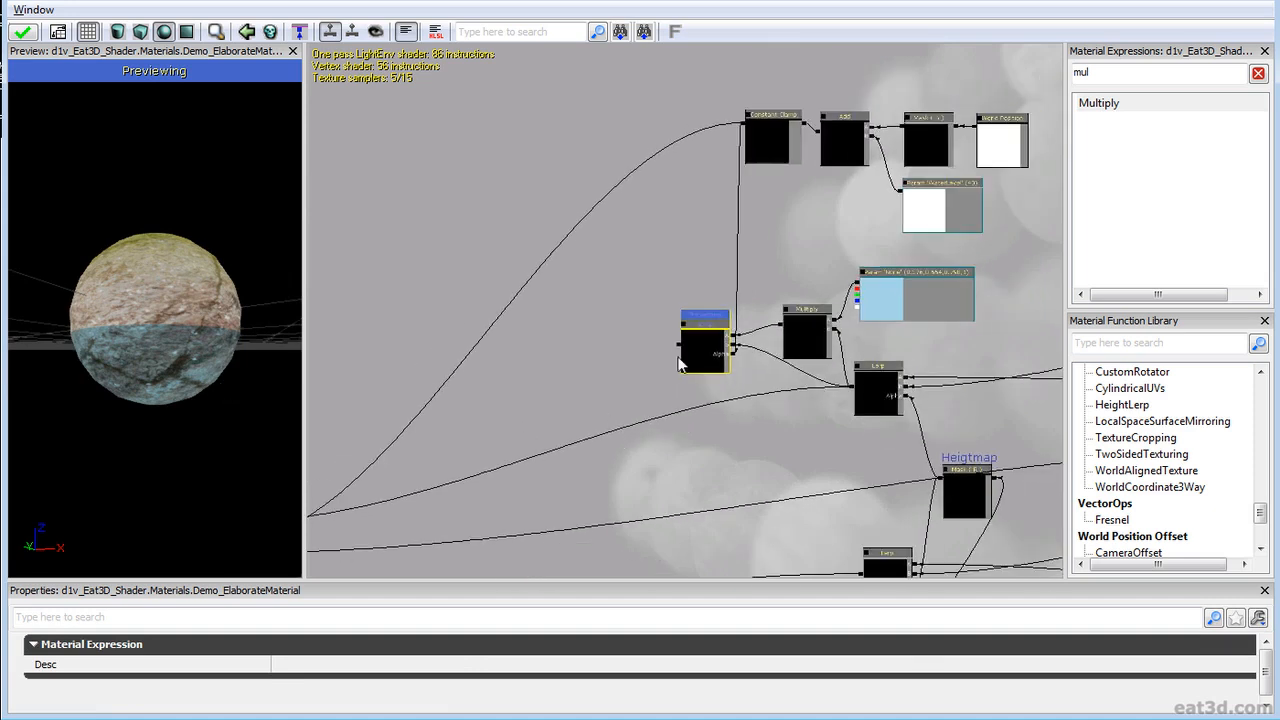
pyautogui.moveTo(705, 345); pyautogui.dragTo(709, 343)
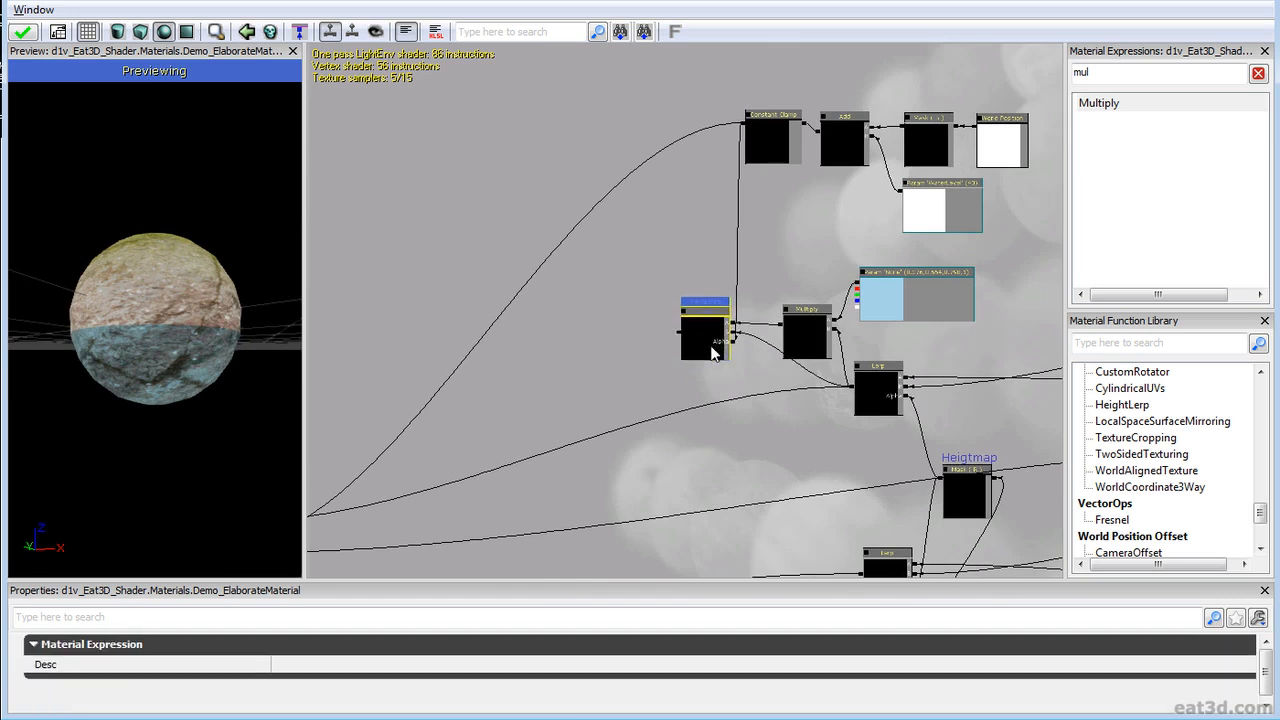
pyautogui.scroll(1, 752, 338)
# Step: Duplicate the light blue vector parameter and place the copy in the empty space above the rock texture samples
pyautogui.click(792, 328)
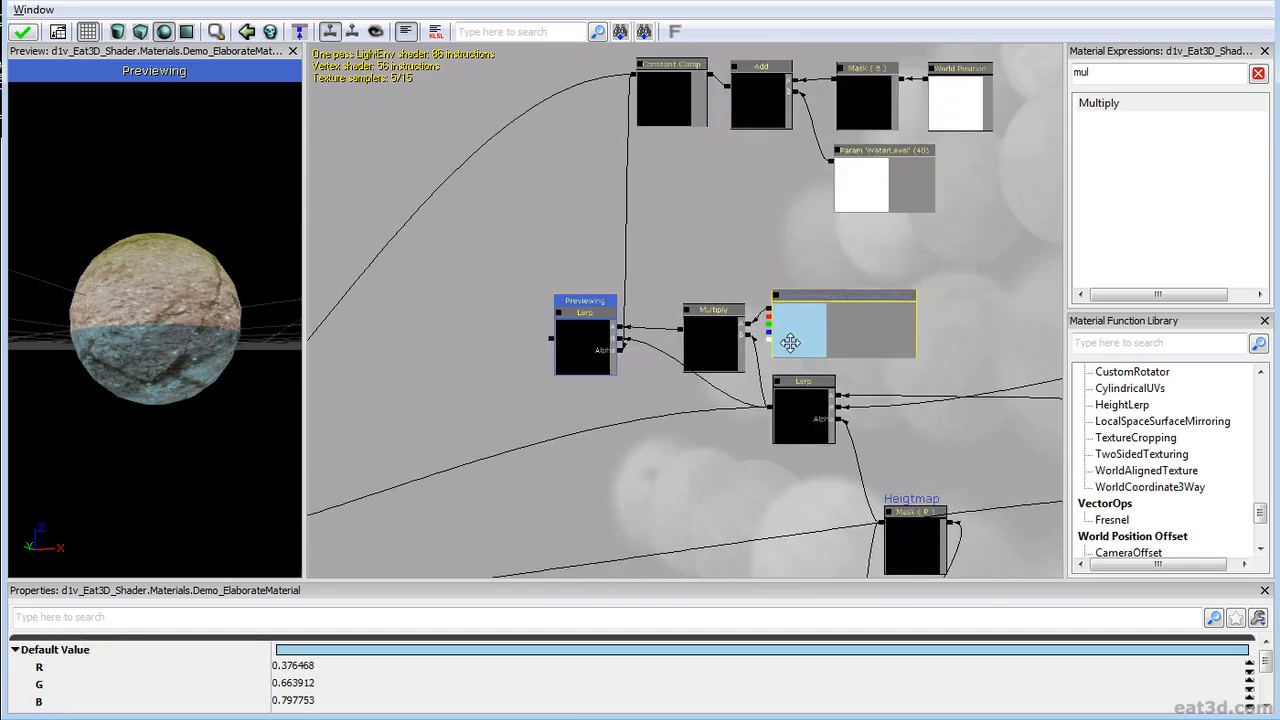
pyautogui.scroll(-2, 786, 340)
pyautogui.scroll(-4, 800, 325)
pyautogui.moveTo(845, 312); pyautogui.dragTo(694, 266)
pyautogui.scroll(3, 680, 300)
pyautogui.click(885, 346)
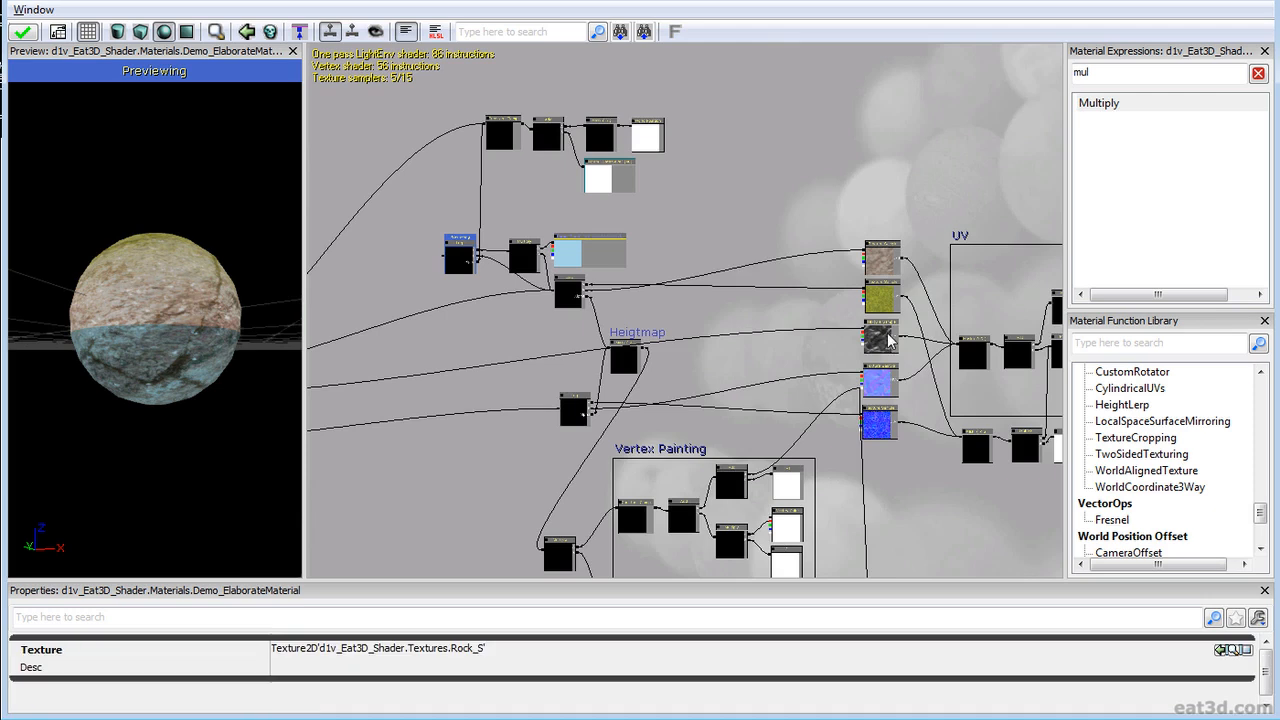
pyautogui.moveTo(762, 366); pyautogui.dragTo(726, 363)
pyautogui.scroll(3, 601, 287)
pyautogui.click(643, 262)
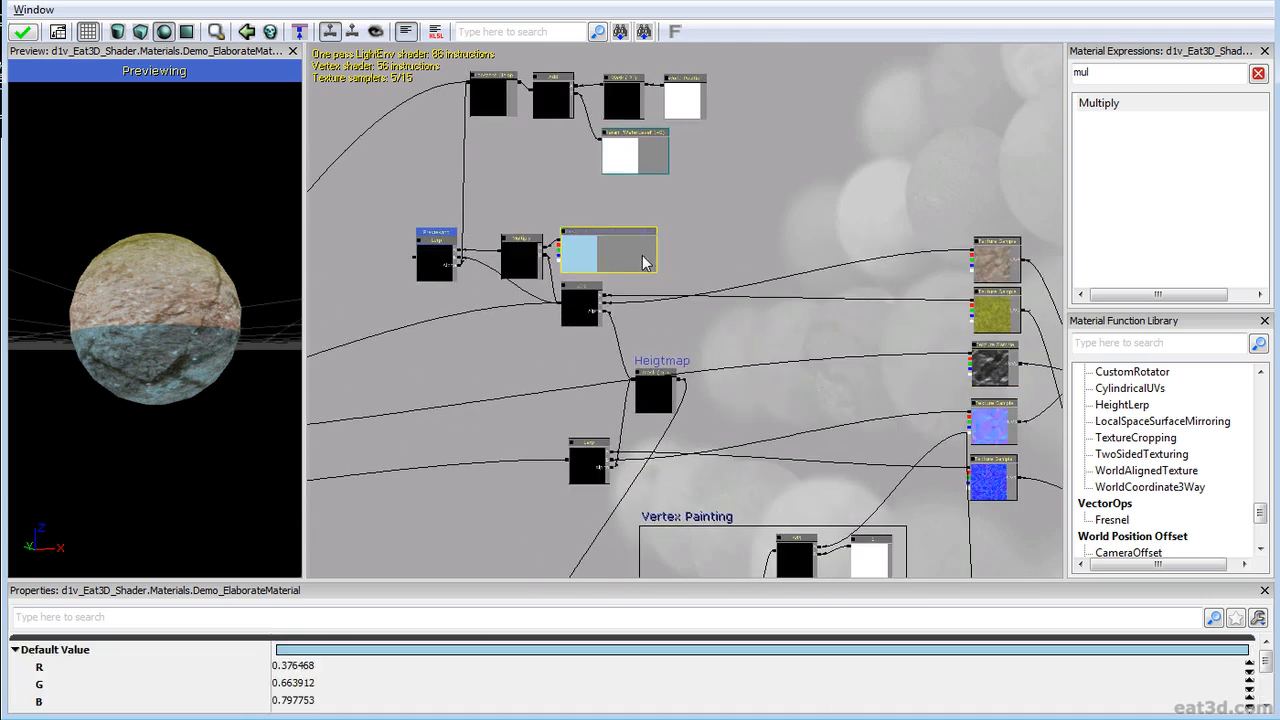
pyautogui.moveTo(669, 281); pyautogui.dragTo(653, 366)
pyautogui.scroll(4, 653, 366)
pyautogui.hotkey('ctrl', 'w')
pyautogui.keyDown('ctrl'); pyautogui.moveTo(579, 320); pyautogui.dragTo(1036, 196); pyautogui.keyUp('ctrl')
pyautogui.moveTo(908, 247); pyautogui.dragTo(585, 325)
pyautogui.scroll(3, 585, 325)
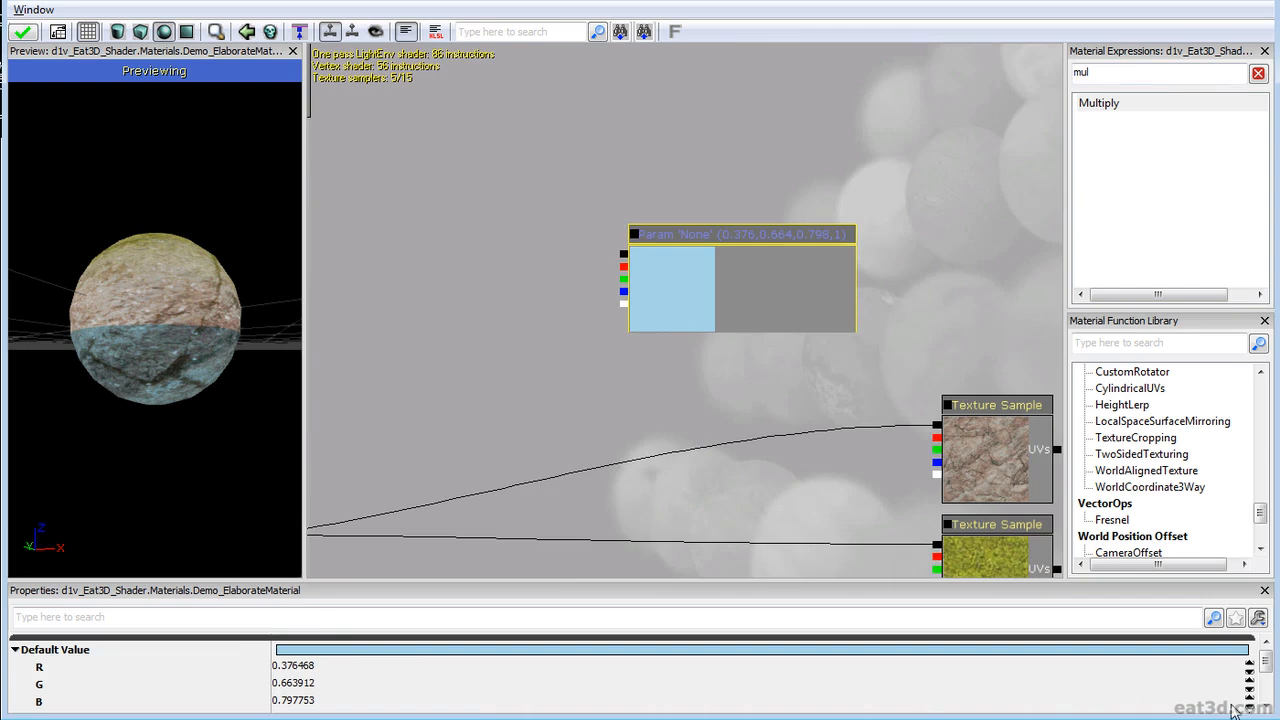
# Step: Name the duplicated vector parameter "Spec_UnderWater ; A=Intensity"
pyautogui.click(1265, 703)
pyautogui.click(1266, 704)
pyautogui.click(1266, 704)
pyautogui.click(305, 681)
pyautogui.write('Spec_UnderWater ; A=Intensity')
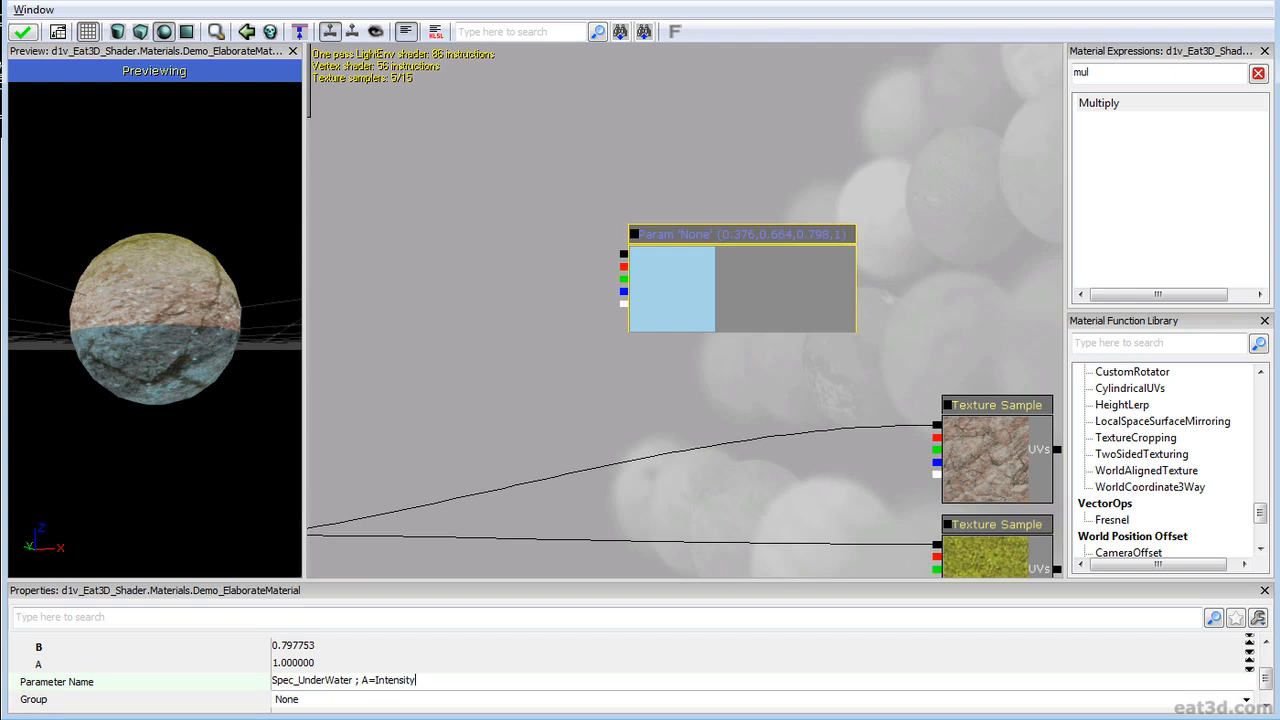
pyautogui.press('Return')
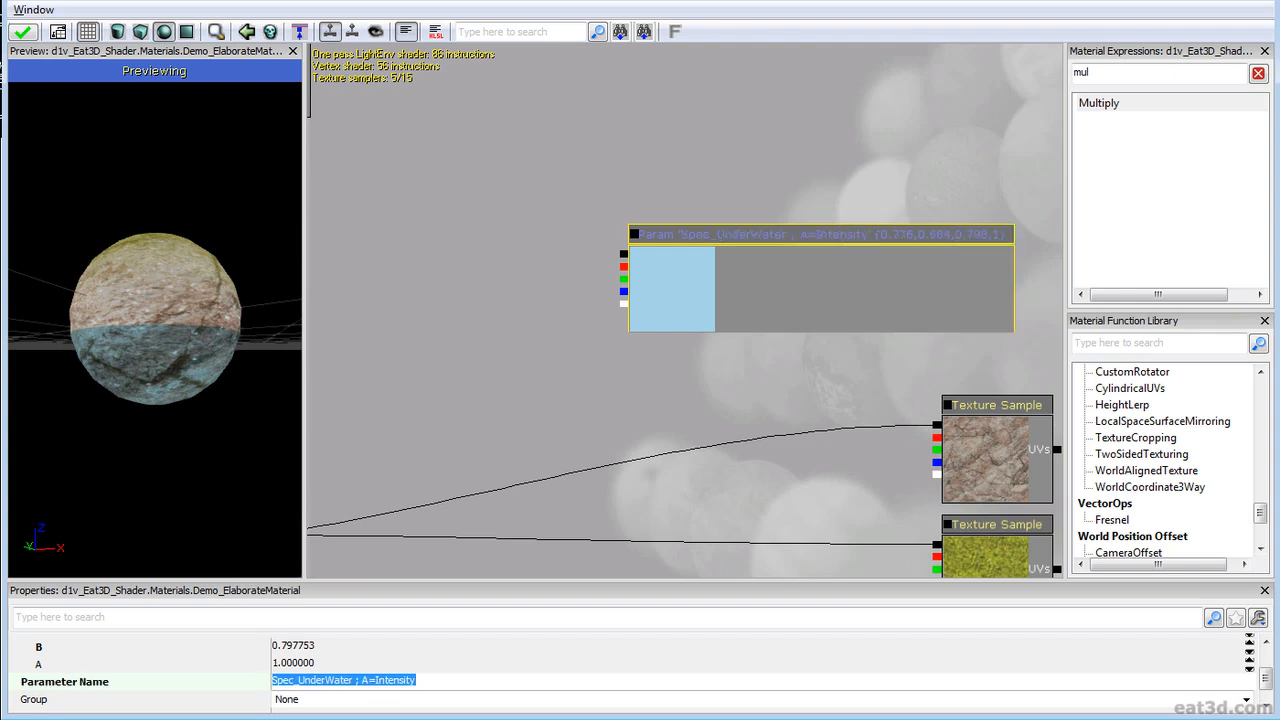
# Step: Duplicate the Spec_UnderWater parameter and place the copy directly above it
pyautogui.moveTo(789, 379); pyautogui.dragTo(691, 417)
pyautogui.click(574, 334)
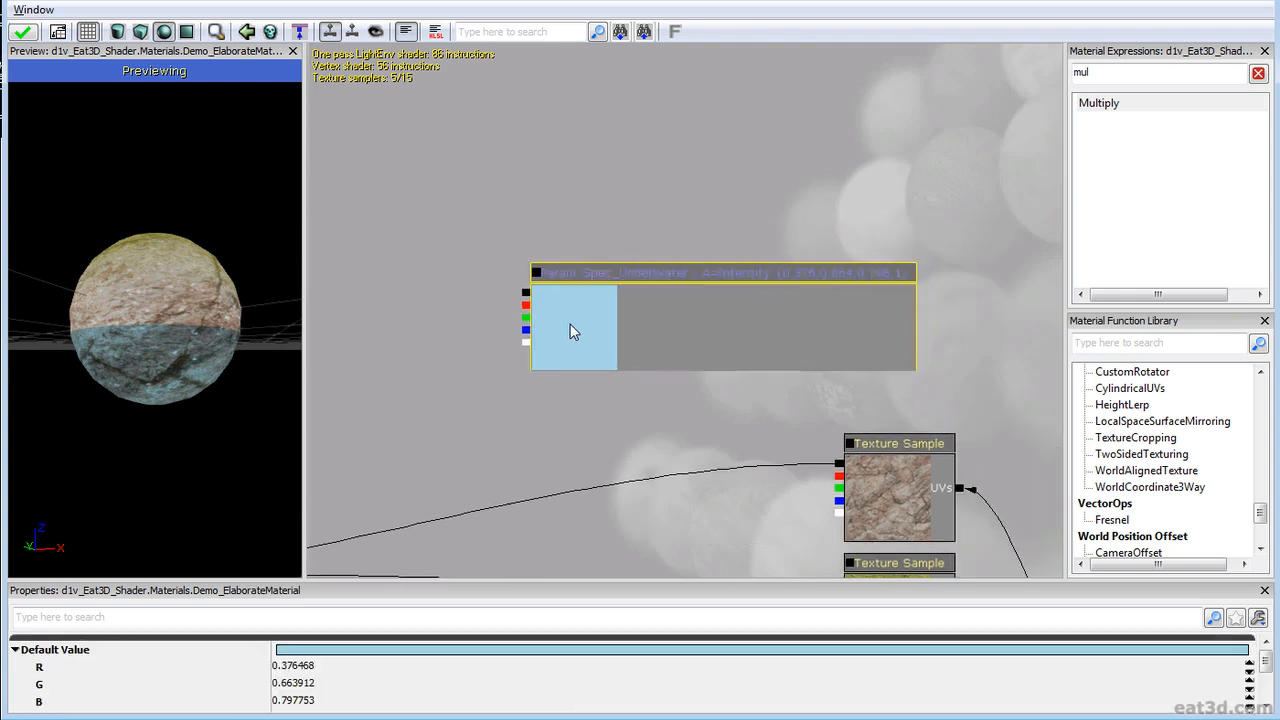
pyautogui.hotkey('ctrl', 'w')
pyautogui.keyDown('ctrl'); pyautogui.moveTo(602, 328); pyautogui.dragTo(573, 183); pyautogui.keyUp('ctrl')
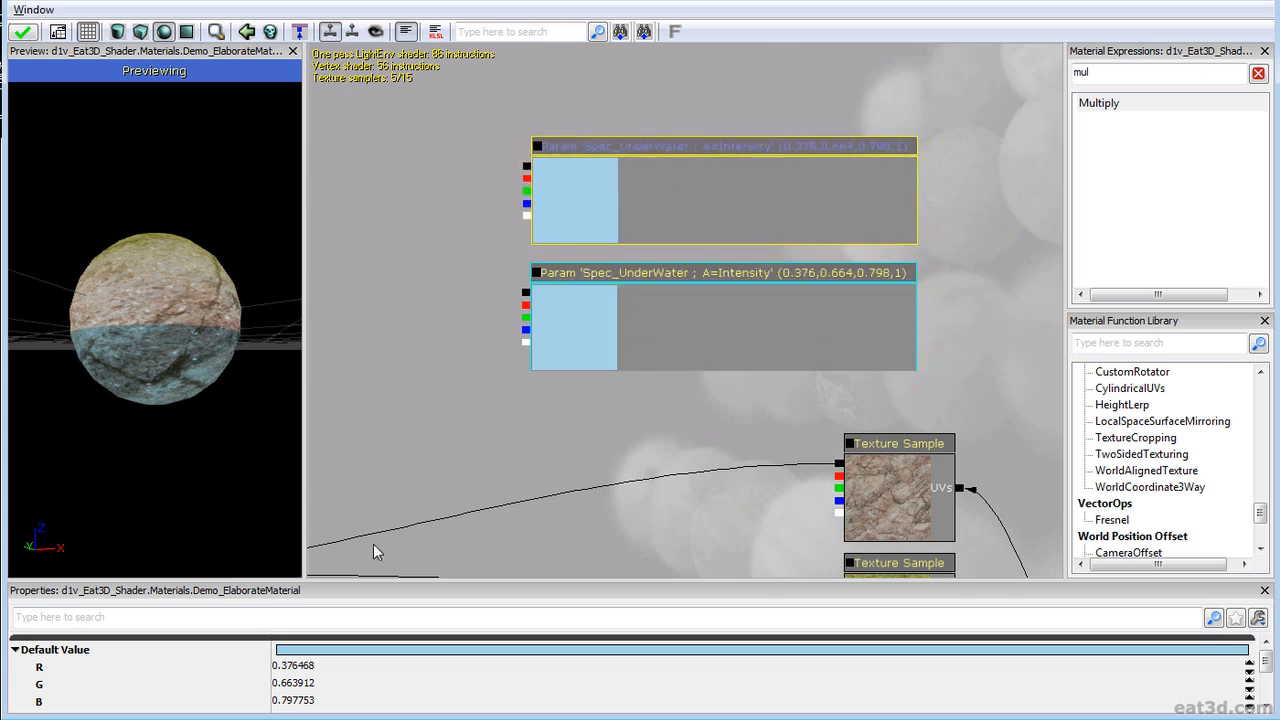
# Step: Rename the upper copy of the parameter to "Spec_OverWater ; A=Intensity"
pyautogui.click(1264, 706)
pyautogui.click(303, 681)
pyautogui.click(298, 684)
pyautogui.press('Delete')
pyautogui.press('Delete')
pyautogui.press('Delete')
pyautogui.press('Delete')
pyautogui.press('Delete')
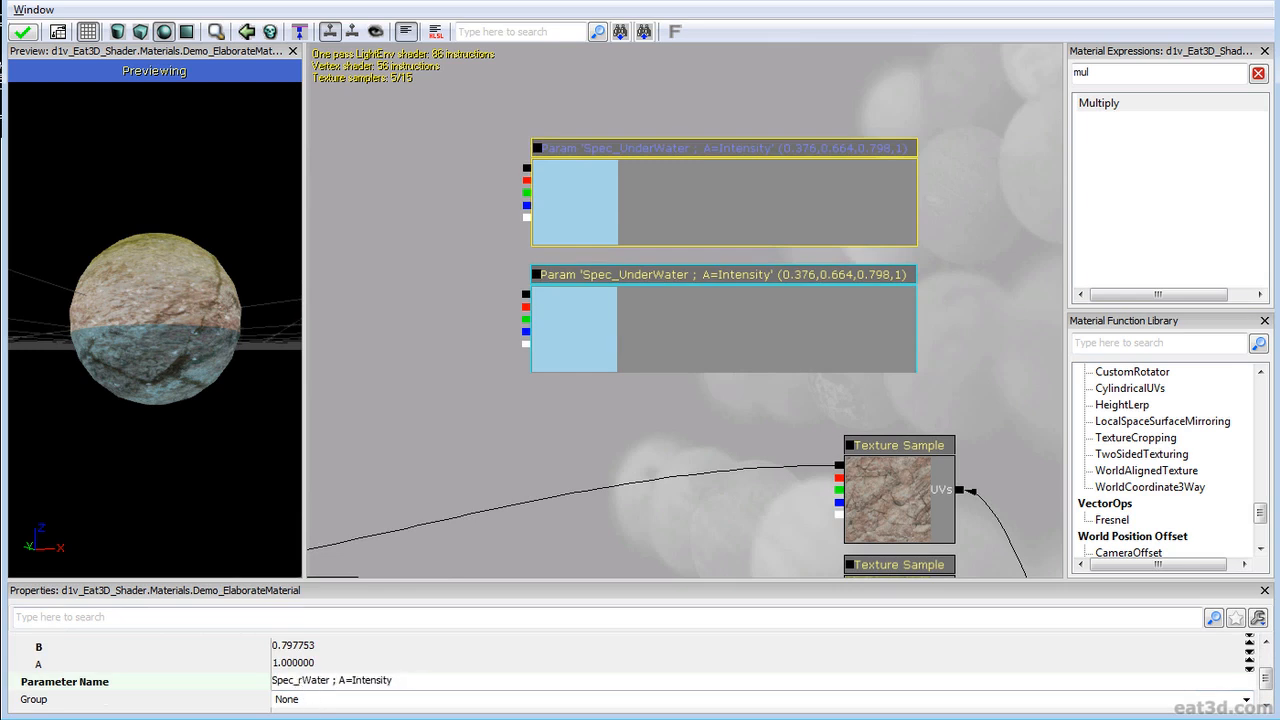
pyautogui.write('Over')
pyautogui.press('Return')
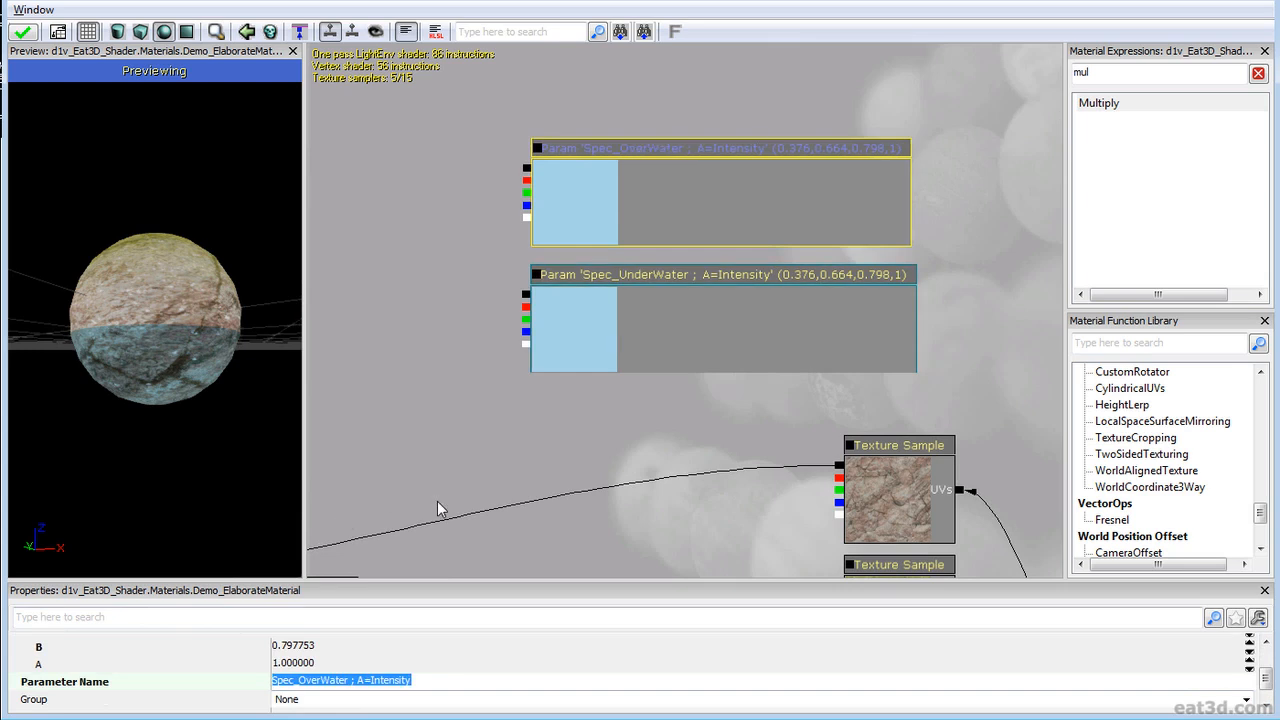
# Step: Set the Spec_OverWater parameter's default colour to a light orange, about 0.798, 0.617, 0.437
pyautogui.click(526, 462)
pyautogui.click(594, 217)
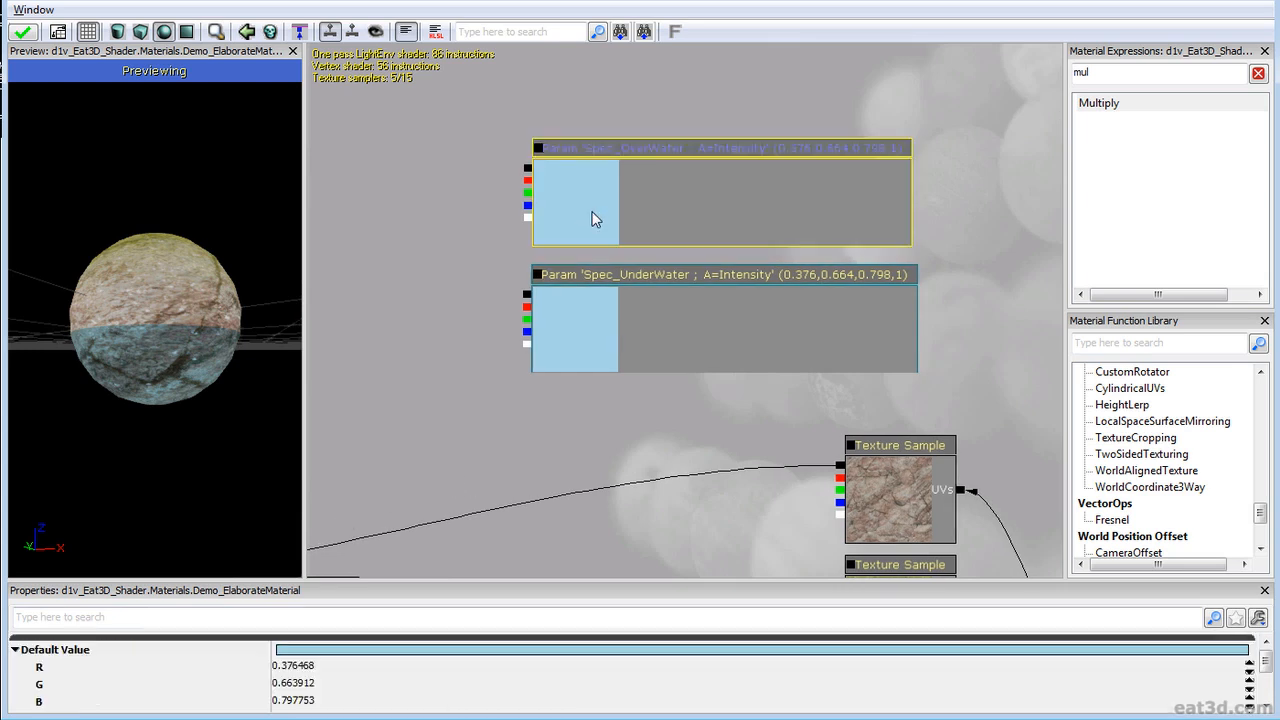
pyautogui.click(335, 650)
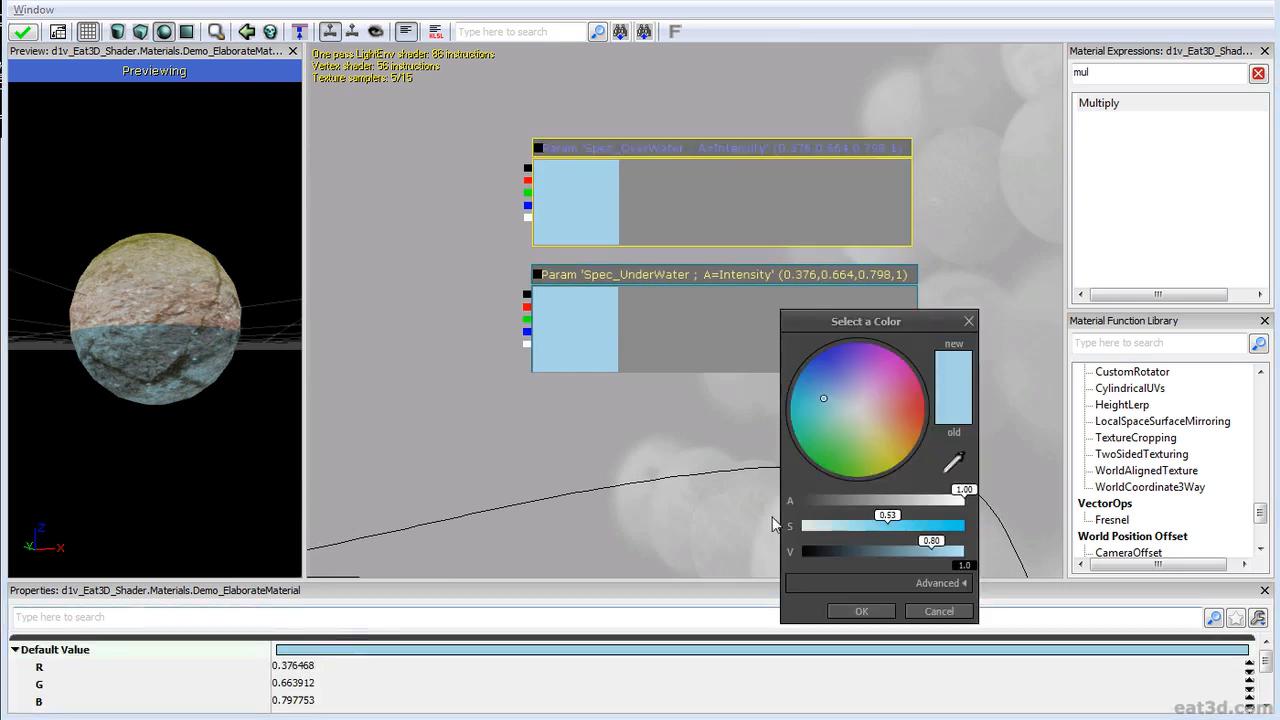
pyautogui.click(884, 425)
pyautogui.click(862, 612)
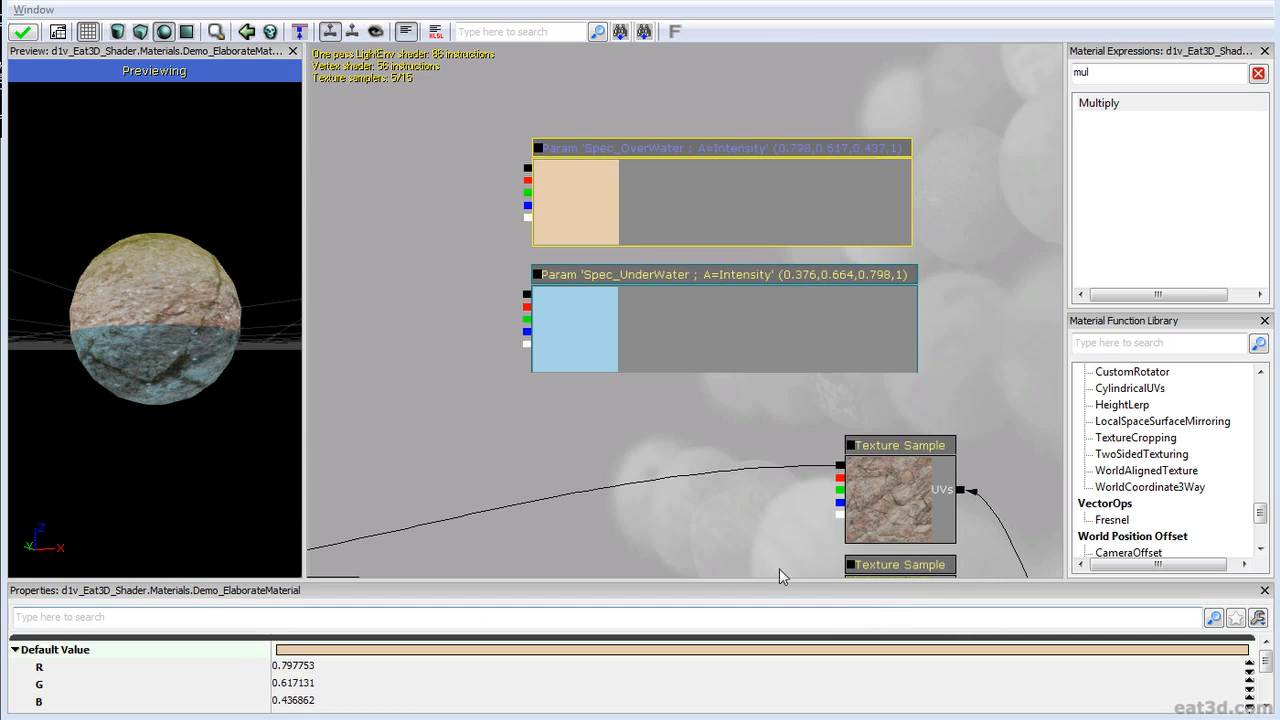
# Step: Set the default alpha value to 4 for Spec_OverWater and to 16 for Spec_UnderWater
pyautogui.scroll(-3, 1265, 706)
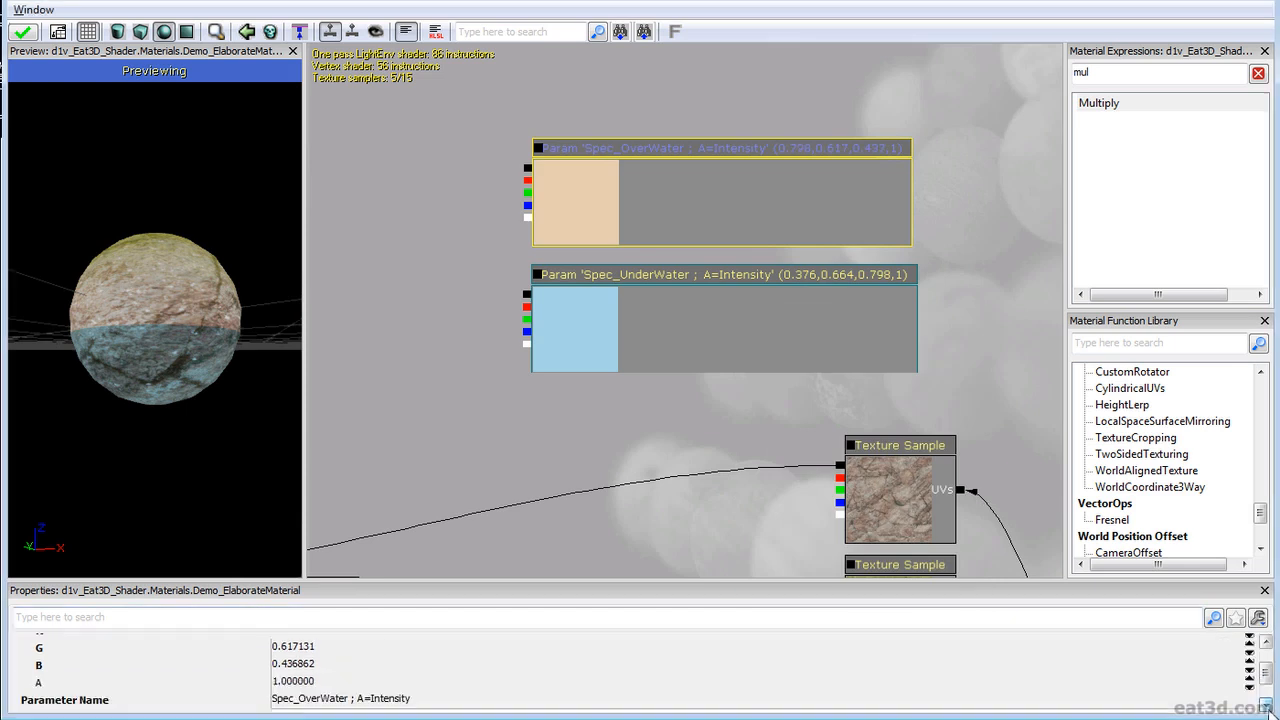
pyautogui.click(306, 664)
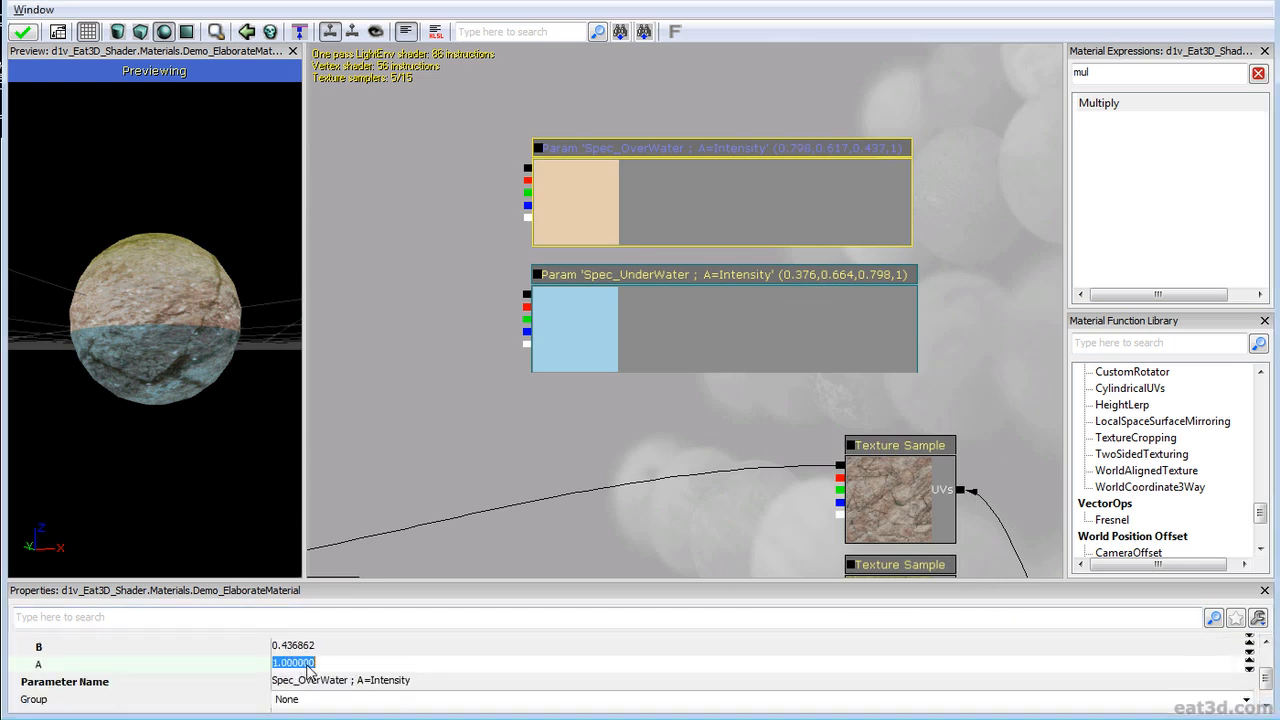
pyautogui.write('4')
pyautogui.press('Return')
pyautogui.click(608, 362)
pyautogui.click(320, 666)
pyautogui.press('Return')
pyautogui.click(312, 664)
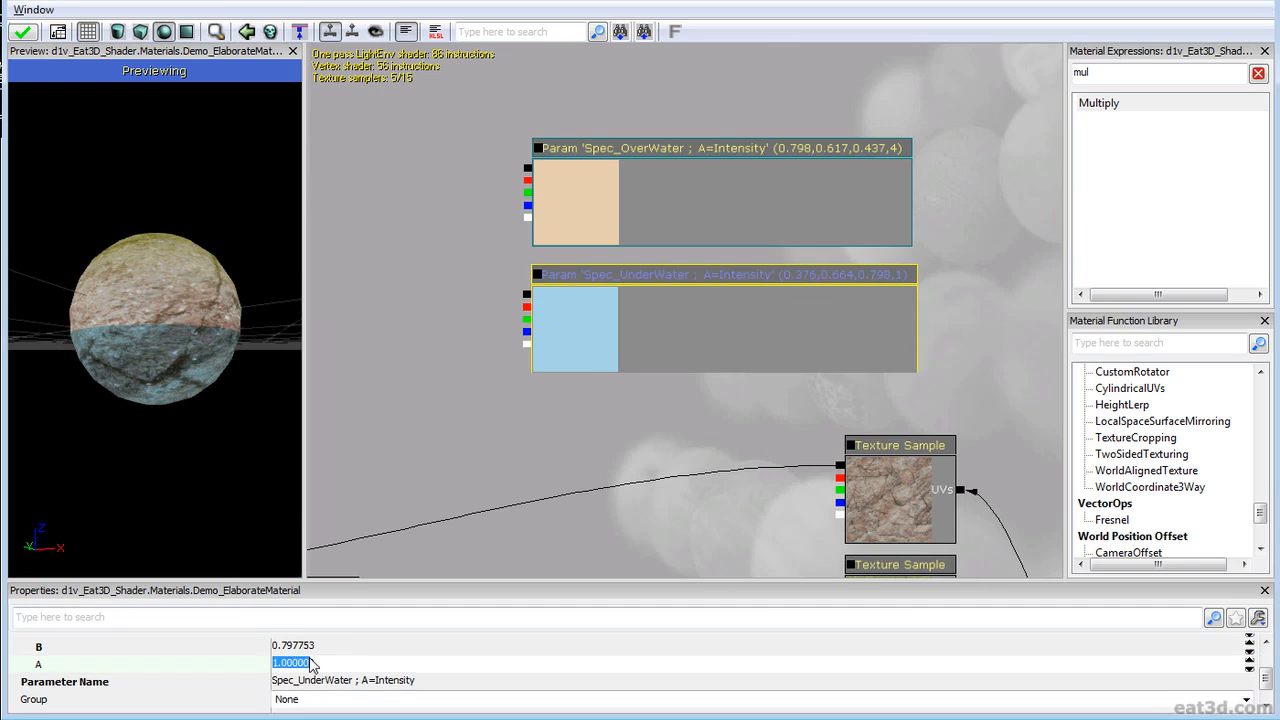
pyautogui.write('16')
# Step: Duplicate the Multiply node twice and stack the two copies below the specular parameters, beside the texture samples
pyautogui.scroll(-4, 529, 471)
pyautogui.moveTo(528, 400); pyautogui.dragTo(516, 246)
pyautogui.click(791, 442)
pyautogui.moveTo(686, 424); pyautogui.dragTo(853, 396)
pyautogui.moveTo(405, 387); pyautogui.dragTo(575, 412)
pyautogui.click(463, 258)
pyautogui.hotkey('ctrl', 'w')
pyautogui.keyDown('ctrl'); pyautogui.moveTo(490, 269); pyautogui.dragTo(908, 245); pyautogui.keyUp('ctrl')
pyautogui.moveTo(723, 457); pyautogui.dragTo(362, 475)
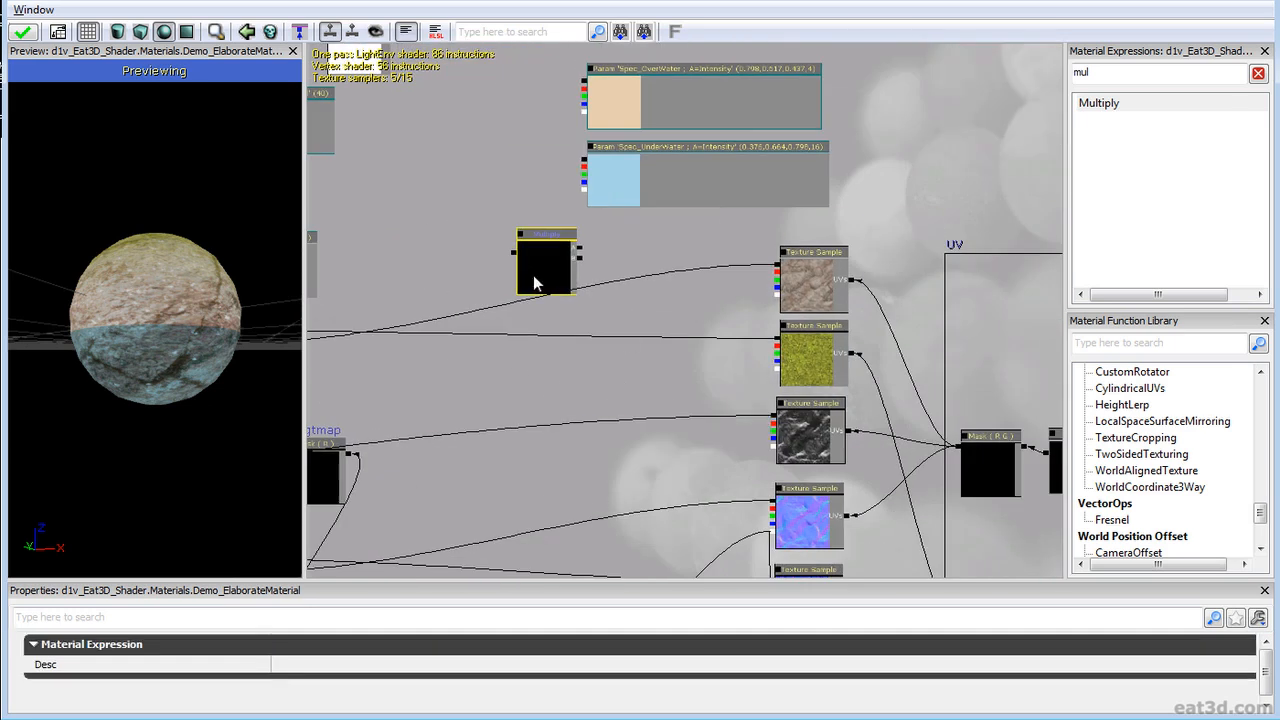
pyautogui.hotkey('ctrl', 'w')
pyautogui.keyDown('ctrl'); pyautogui.moveTo(545, 303); pyautogui.dragTo(530, 368); pyautogui.keyUp('ctrl')
# Step: Move Spec_UnderWater below the lower Multiply copy, and connect it and the Rock_S texture sample as that node's inputs
pyautogui.moveTo(773, 416); pyautogui.dragTo(580, 348)
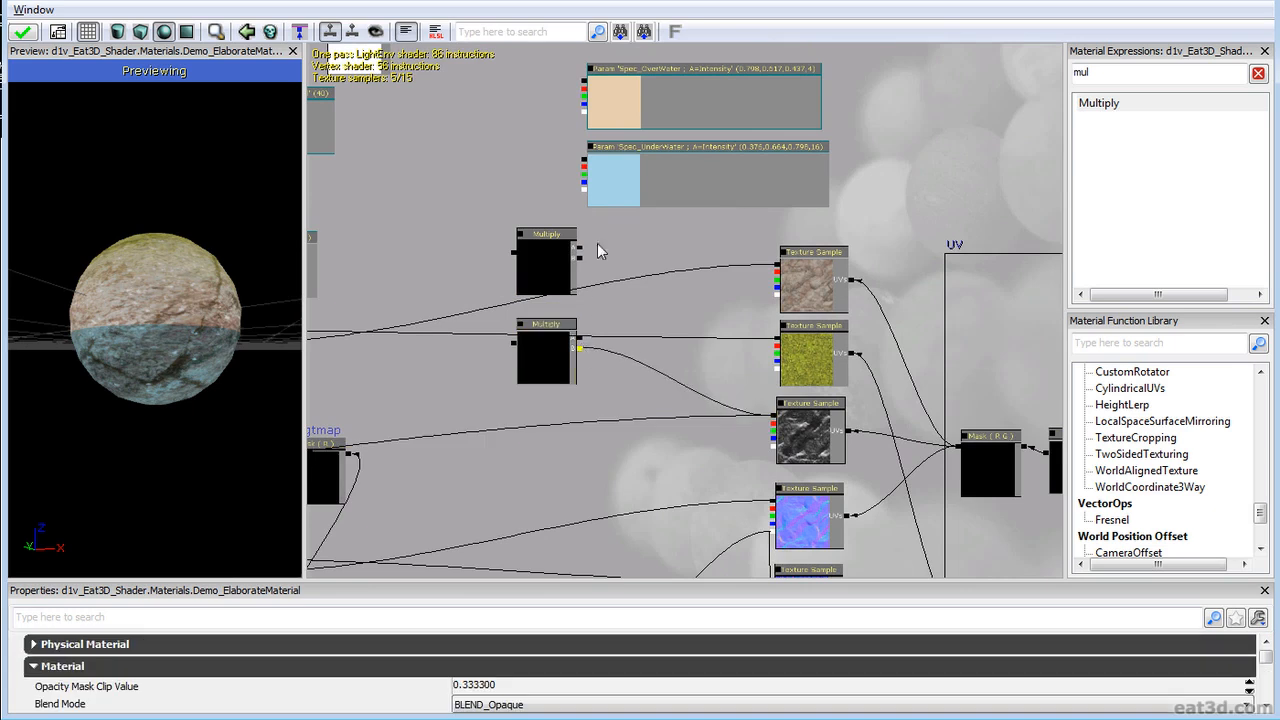
pyautogui.click(621, 166)
pyautogui.moveTo(621, 166); pyautogui.dragTo(533, 465)
pyautogui.click(530, 355)
pyautogui.moveTo(530, 355); pyautogui.dragTo(486, 394)
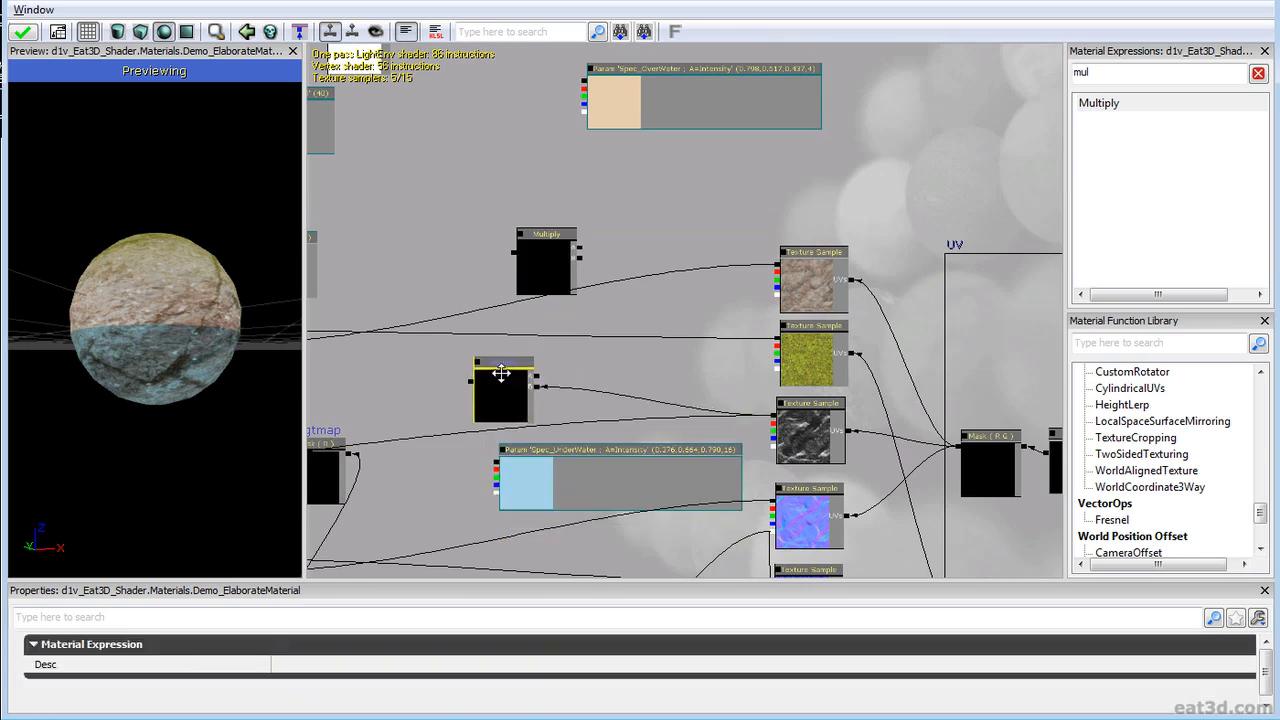
pyautogui.moveTo(491, 472); pyautogui.dragTo(540, 385)
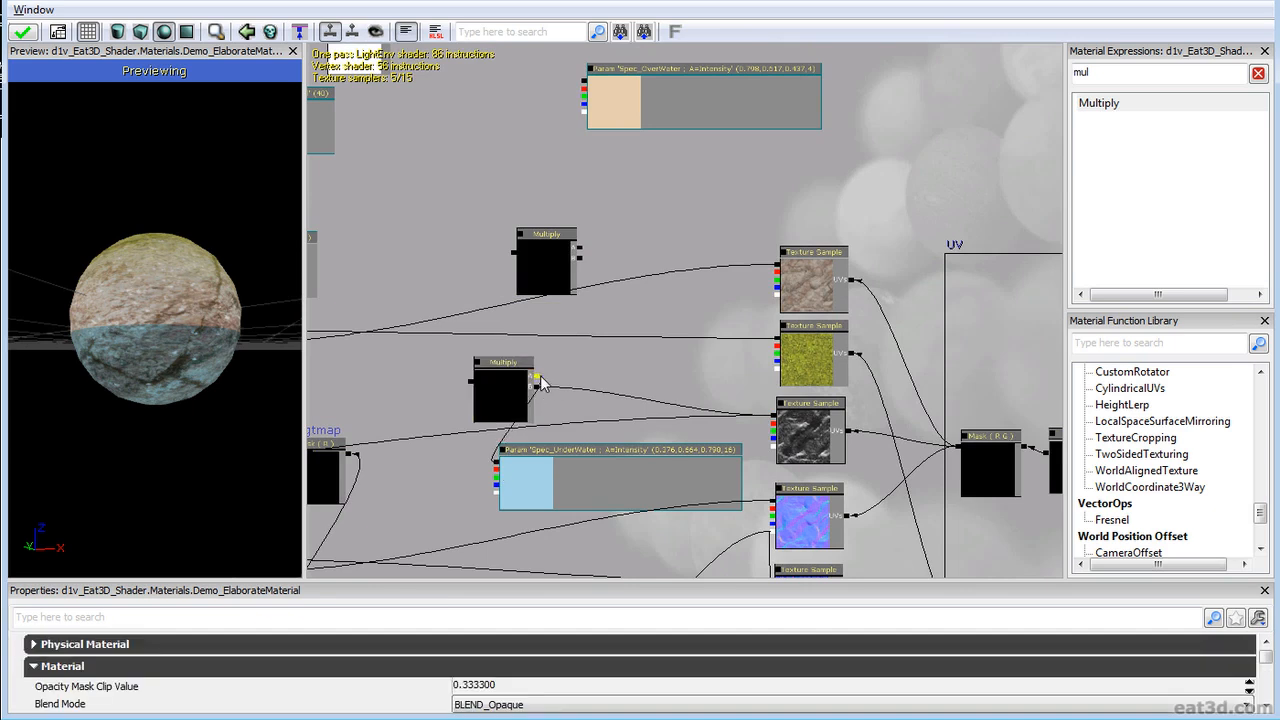
# Step: Move the upper Multiply and Spec_OverWater closer together, and connect Spec_OverWater and the Rock_S texture sample as that Multiply's inputs
pyautogui.click(541, 265)
pyautogui.moveTo(541, 265); pyautogui.dragTo(497, 306)
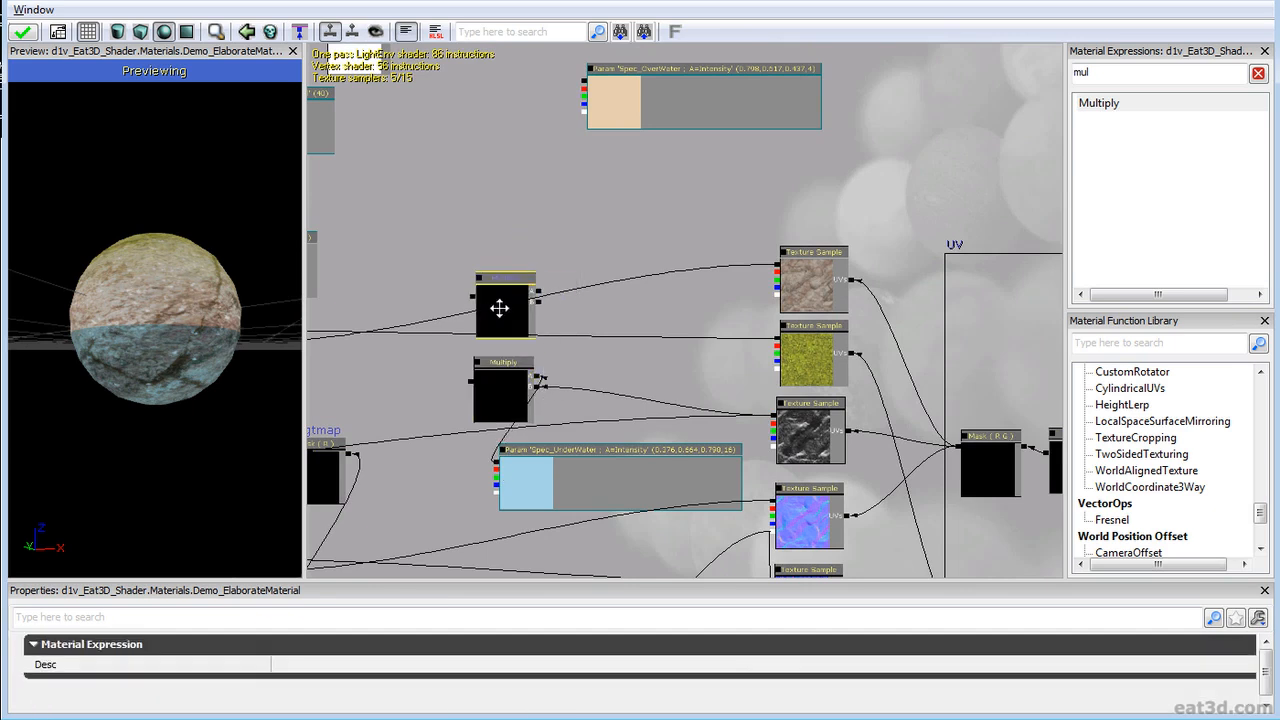
pyautogui.moveTo(611, 88); pyautogui.dragTo(564, 207)
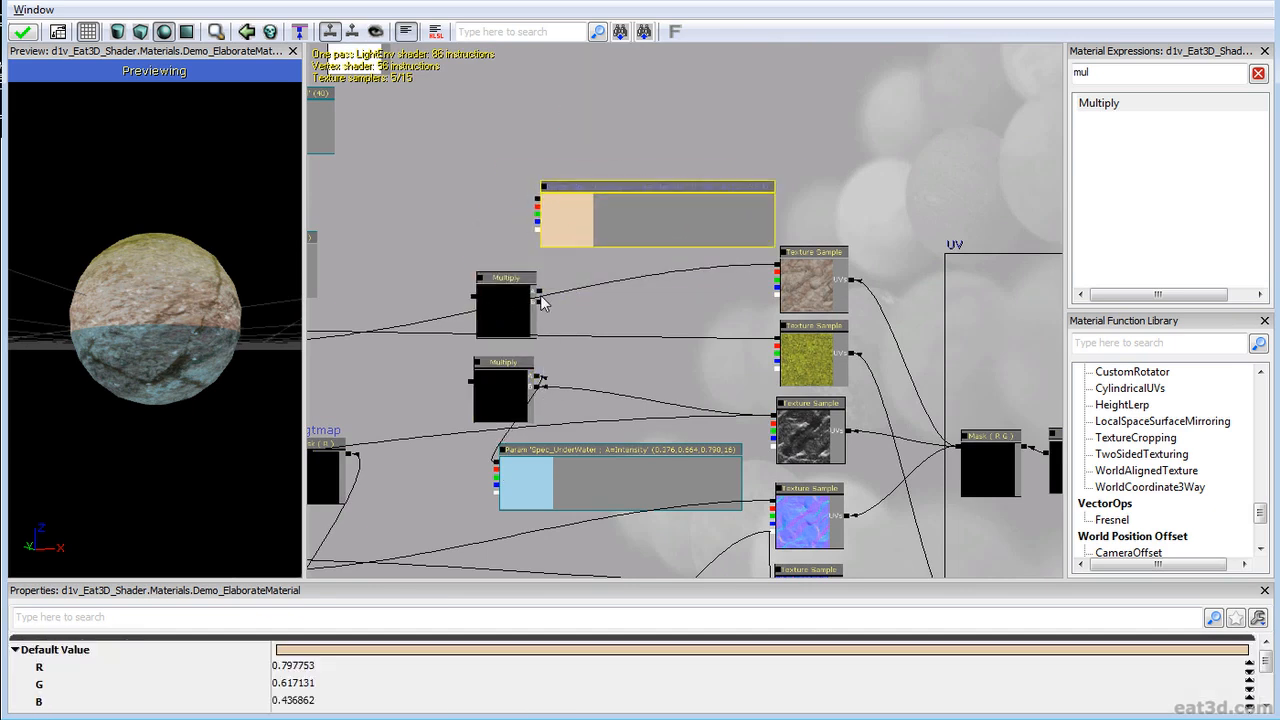
pyautogui.moveTo(539, 298); pyautogui.dragTo(538, 205)
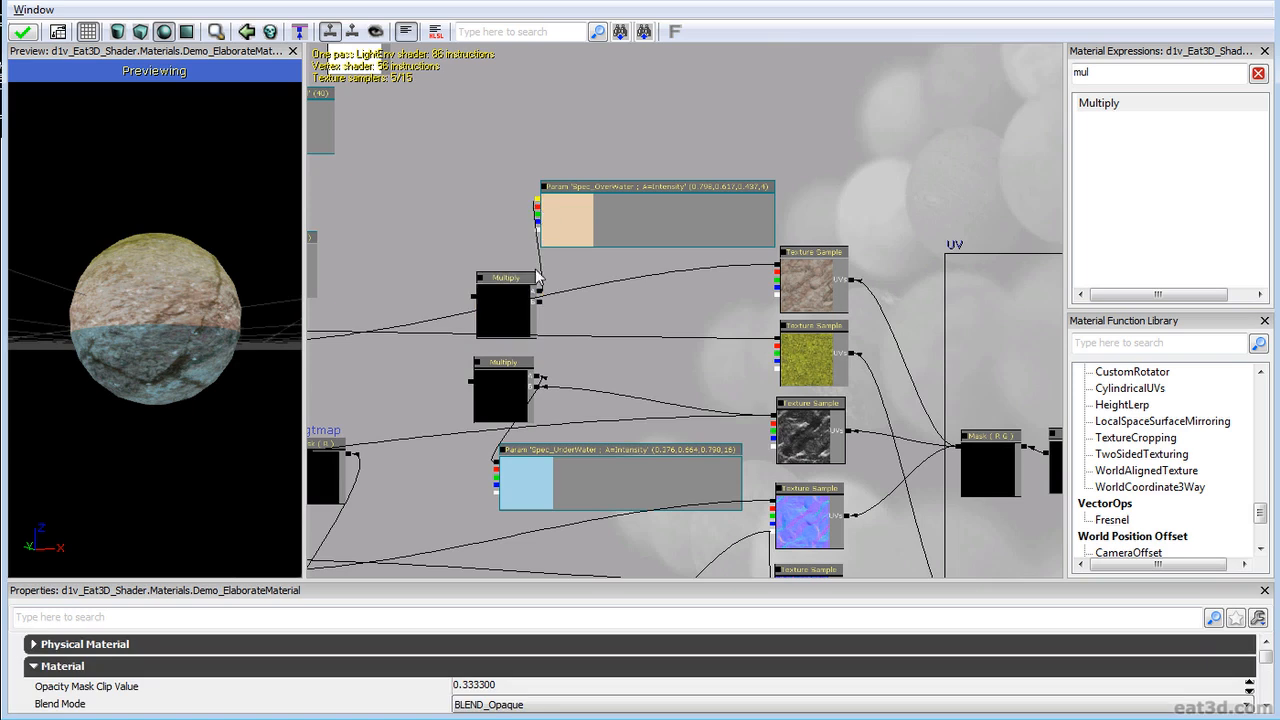
pyautogui.moveTo(539, 302); pyautogui.dragTo(772, 420)
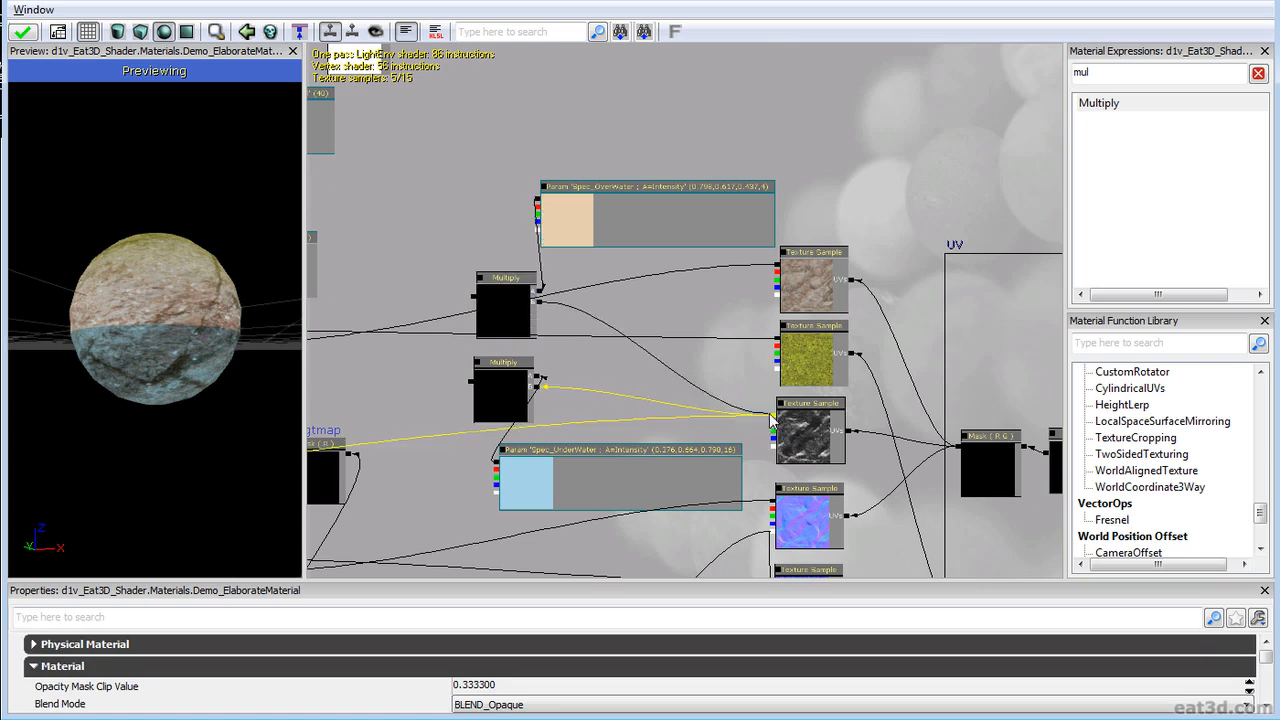
pyautogui.scroll(-5, 455, 450)
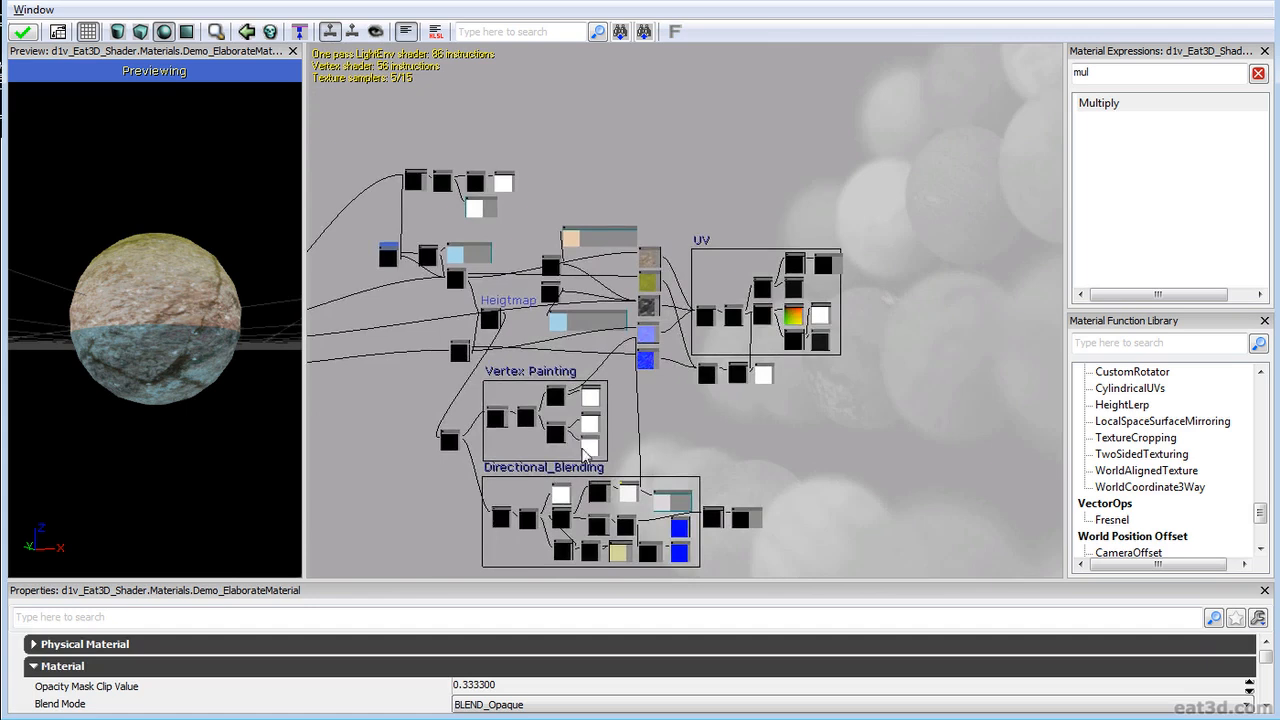
# Step: Move the specular nodes, texture samples, and the UV, Vertex Painting, Directional_Blending and Up_Offset groups further right, away from the diffuse and normal Lerps
pyautogui.moveTo(462, 510); pyautogui.dragTo(553, 482)
pyautogui.keyDown('ctrl'); pyautogui.keyDown('alt'); pyautogui.moveTo(548, 532); pyautogui.dragTo(788, 340); pyautogui.keyUp('alt'); pyautogui.keyUp('ctrl')
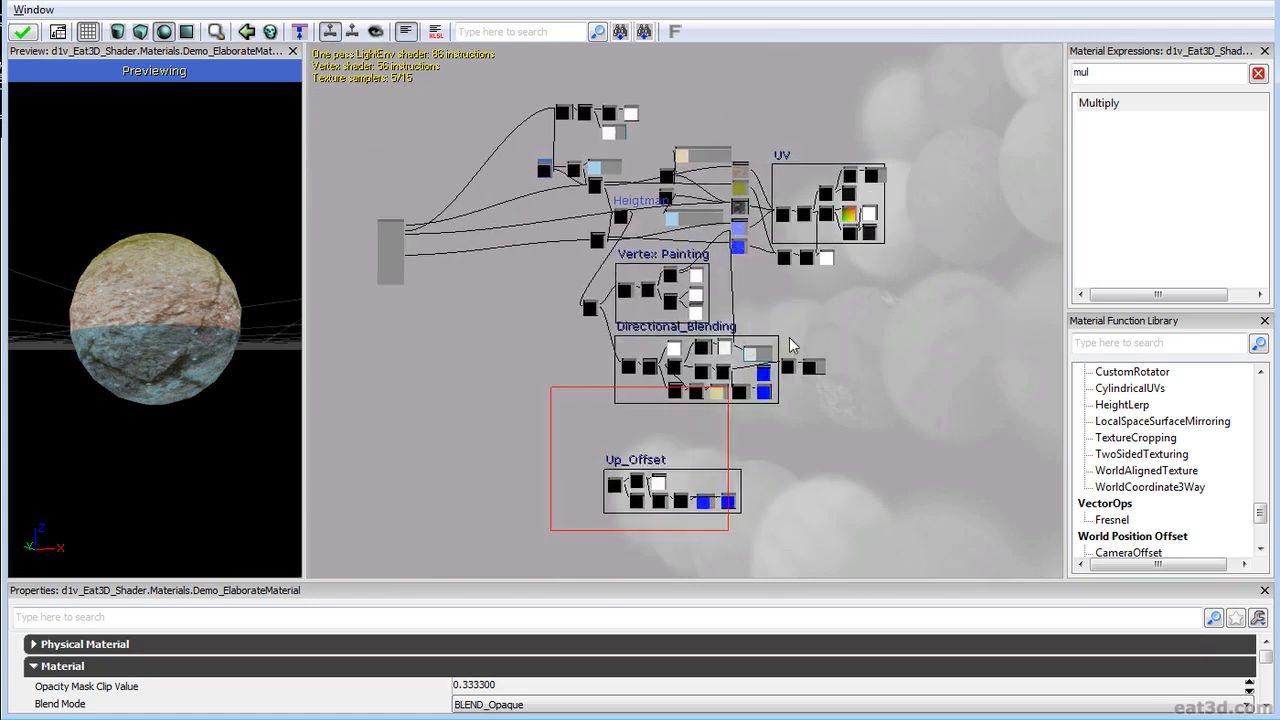
pyautogui.keyDown('ctrl'); pyautogui.keyDown('alt'); pyautogui.moveTo(950, 448); pyautogui.dragTo(664, 134); pyautogui.keyUp('alt'); pyautogui.keyUp('ctrl')
pyautogui.keyDown('ctrl'); pyautogui.keyDown('alt'); pyautogui.moveTo(510, 552); pyautogui.dragTo(795, 265); pyautogui.keyUp('alt'); pyautogui.keyUp('ctrl')
pyautogui.keyDown('ctrl'); pyautogui.moveTo(681, 151); pyautogui.dragTo(821, 163); pyautogui.keyUp('ctrl')
pyautogui.click(618, 395)
pyautogui.scroll(2, 641, 168)
pyautogui.moveTo(646, 291)
pyautogui.keyDown('ctrl'); pyautogui.mouseDown()
pyautogui.moveTo(808, 310)
pyautogui.moveTo(800, 299)
pyautogui.moveTo(844, 300)
pyautogui.mouseUp(); pyautogui.keyUp('ctrl')
pyautogui.click(789, 254)
pyautogui.moveTo(829, 216); pyautogui.dragTo(824, 416)
# Step: Duplicate the underwater Multiply to its left, and feed the copy with that Multiply's output and Spec_UnderWater's alpha
pyautogui.scroll(5, 510, 290)
pyautogui.scroll(2, 824, 416)
pyautogui.click(641, 270)
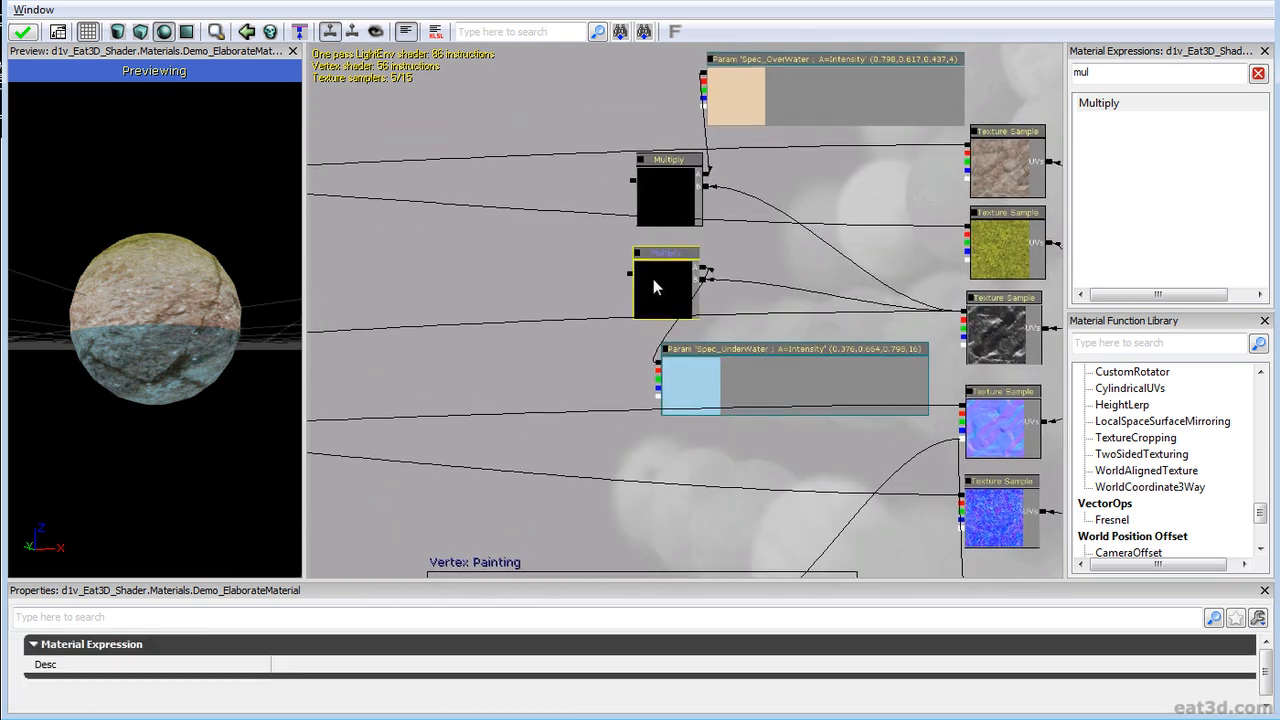
pyautogui.hotkey('ctrl', 'w')
pyautogui.keyDown('ctrl'); pyautogui.moveTo(682, 294); pyautogui.dragTo(524, 289); pyautogui.keyUp('ctrl')
pyautogui.moveTo(655, 398); pyautogui.dragTo(570, 279)
pyautogui.moveTo(563, 265); pyautogui.dragTo(648, 287)
# Step: Duplicate the new Multiply upward, and connect the Spec_OverWater Multiply's output and Spec_OverWater's alpha as its inputs
pyautogui.click(540, 304)
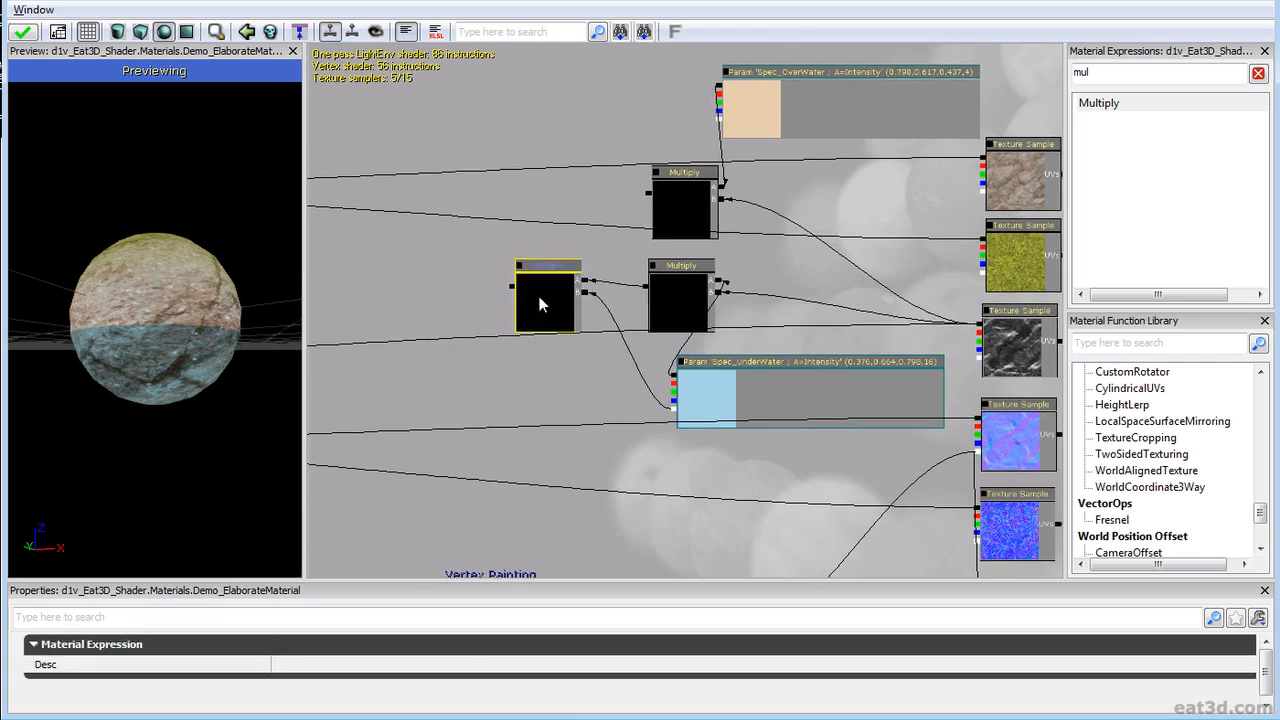
pyautogui.hotkey('ctrl', 'w')
pyautogui.keyDown('ctrl'); pyautogui.moveTo(540, 295); pyautogui.dragTo(532, 172); pyautogui.keyUp('ctrl')
pyautogui.moveTo(578, 185); pyautogui.dragTo(645, 200)
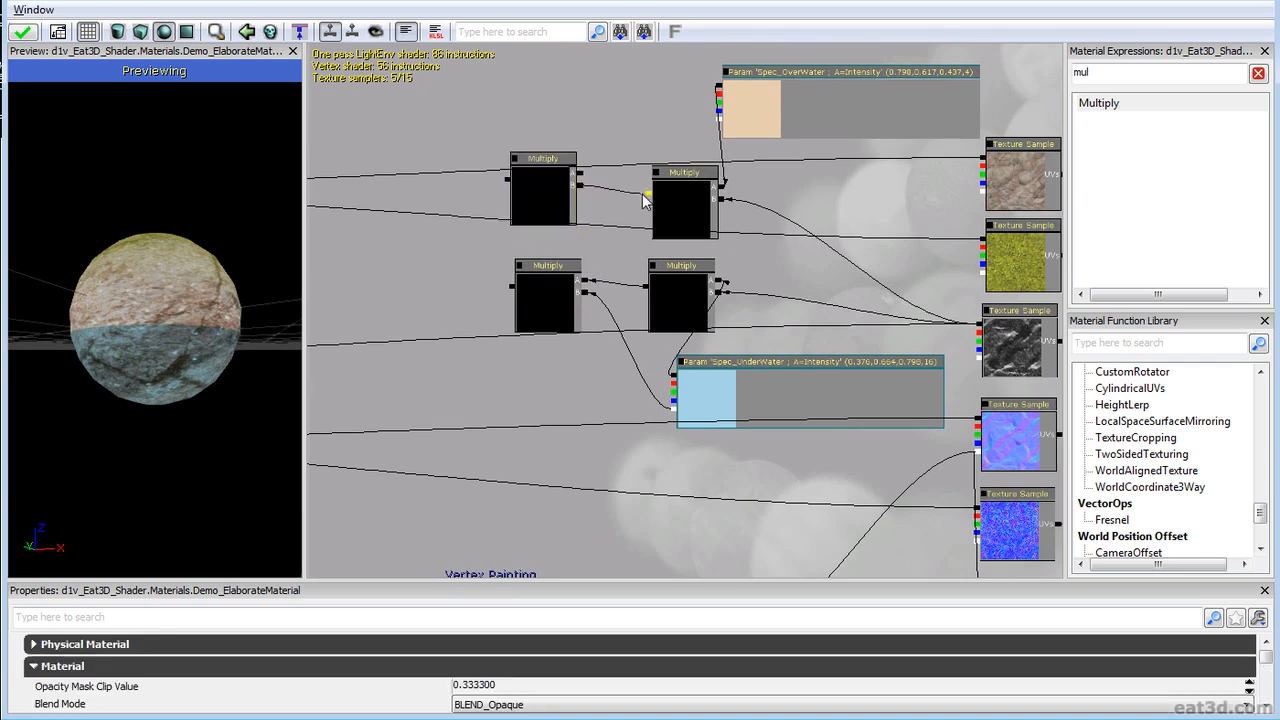
pyautogui.moveTo(580, 172); pyautogui.dragTo(716, 122)
# Step: Enclose the water level mask nodes in a comment named WaterLevel_Mask and move the group right, above the specular nodes
pyautogui.moveTo(500, 234); pyautogui.dragTo(859, 155)
pyautogui.scroll(-4, 510, 238)
pyautogui.moveTo(767, 222); pyautogui.dragTo(873, 245)
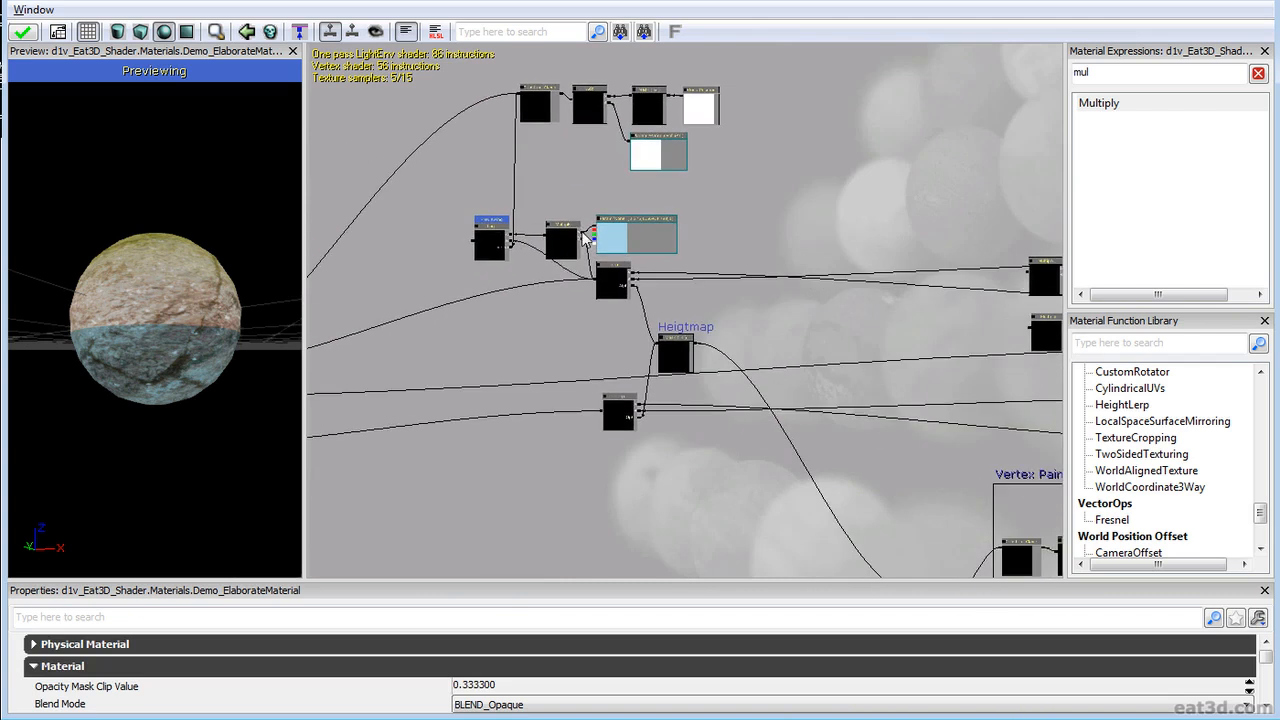
pyautogui.keyDown('ctrl'); pyautogui.keyDown('alt'); pyautogui.moveTo(560, 187); pyautogui.dragTo(800, 97); pyautogui.keyUp('alt'); pyautogui.keyUp('ctrl')
pyautogui.rightClick(738, 148)
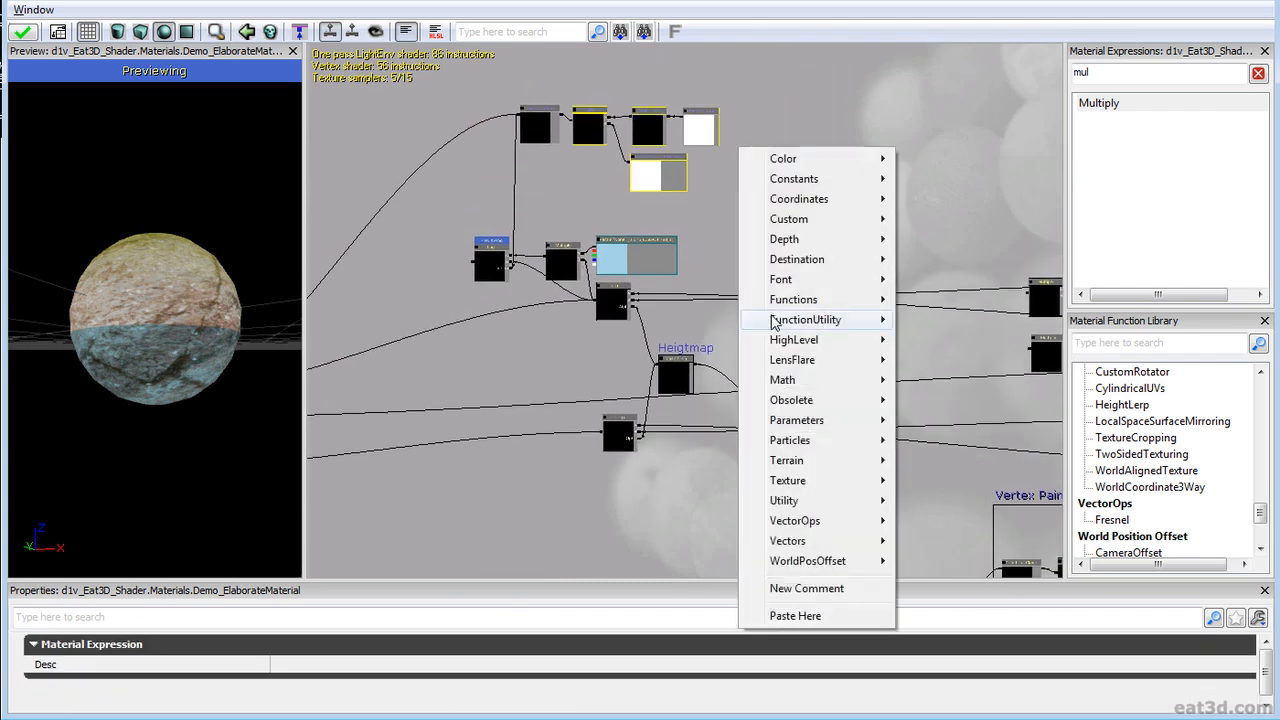
pyautogui.click(790, 586)
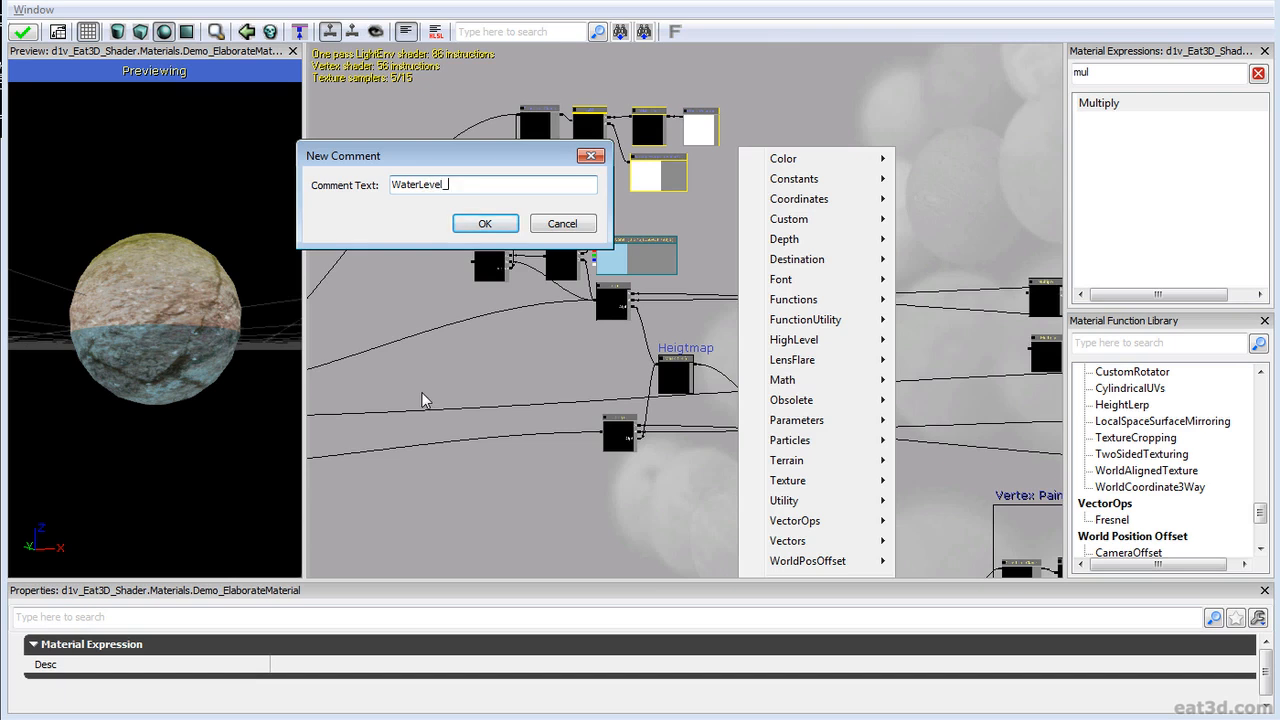
pyautogui.write('WaterLevel_Mask')
pyautogui.press('Return')
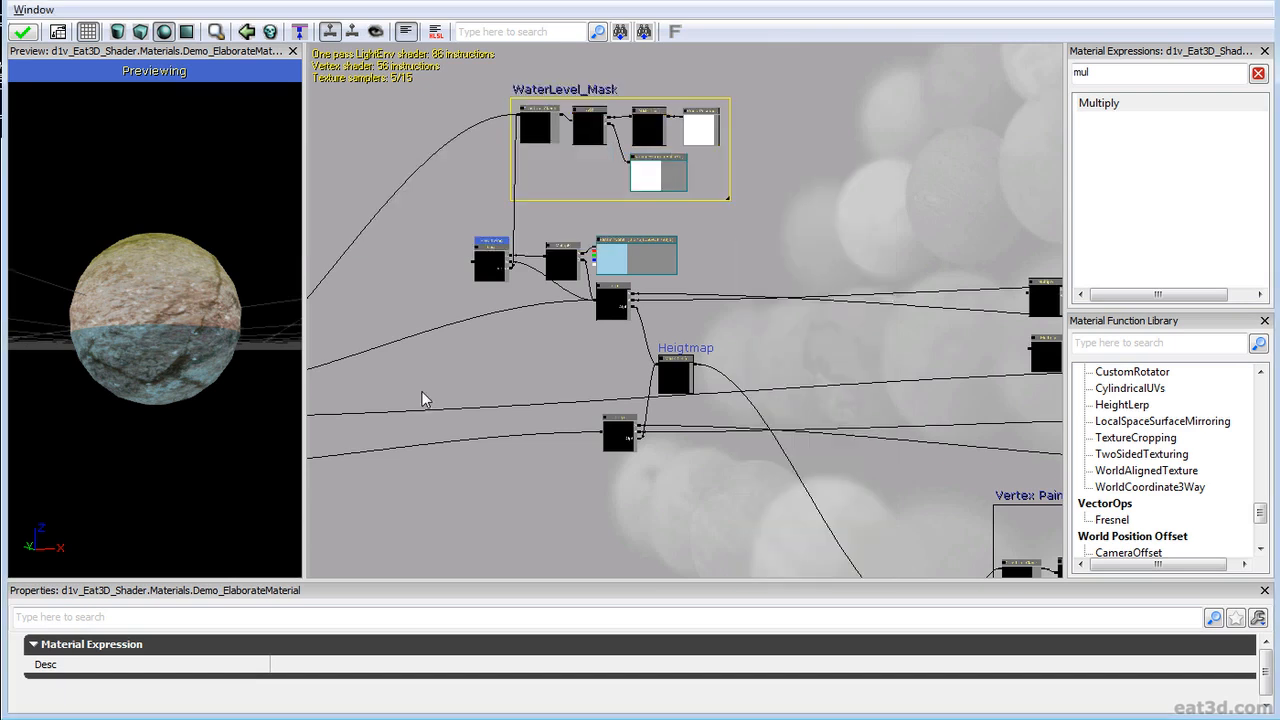
pyautogui.scroll(-1, 540, 210)
pyautogui.moveTo(555, 108); pyautogui.dragTo(955, 72)
pyautogui.moveTo(520, 278); pyautogui.dragTo(458, 276)
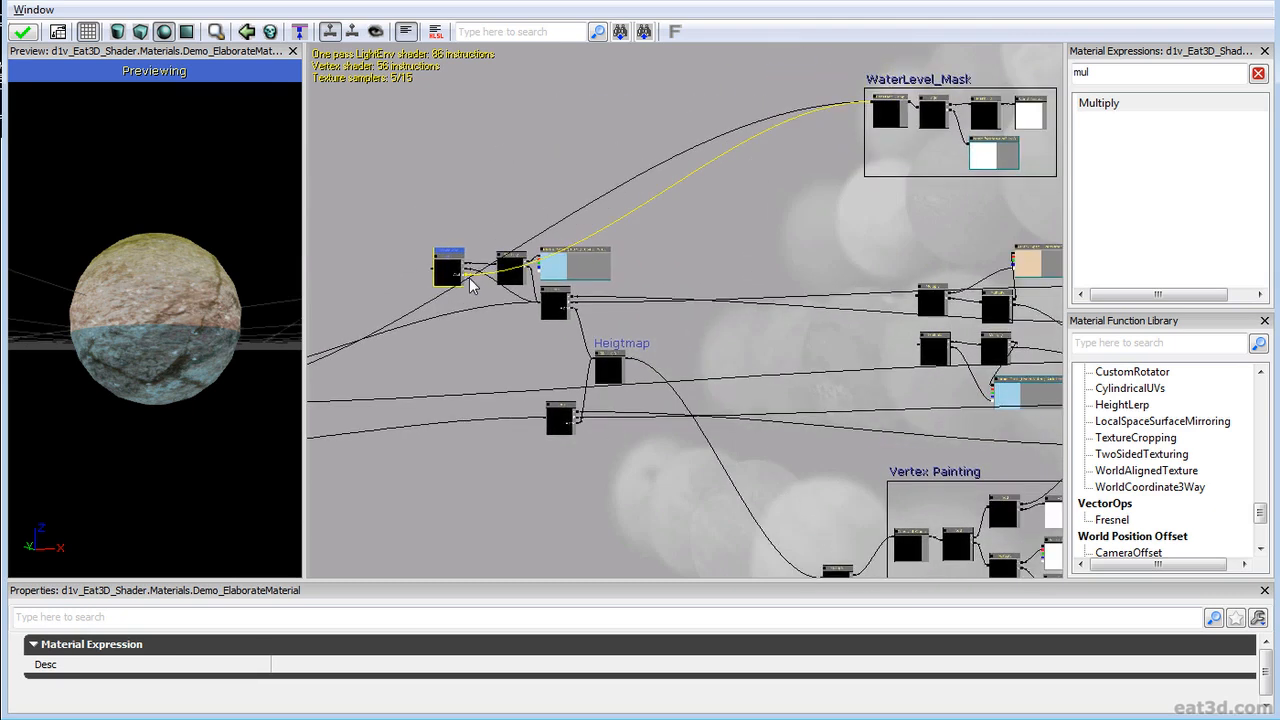
# Step: Add a Lerp beside the specular Multiplies, using the underwater result as A, the overwater result as B, and the WaterLevel_Mask output as Alpha
pyautogui.click(829, 342)
pyautogui.keyDown('ctrl'); pyautogui.moveTo(828, 342); pyautogui.dragTo(842, 318); pyautogui.keyUp('ctrl')
pyautogui.scroll(3, 929, 378)
pyautogui.moveTo(929, 378); pyautogui.dragTo(650, 388)
pyautogui.moveTo(627, 318); pyautogui.dragTo(604, 413)
pyautogui.scroll(-5, 543, 289)
pyautogui.scroll(1, 587, 418)
pyautogui.click(613, 150)
pyautogui.moveTo(650, 528); pyautogui.dragTo(718, 512)
pyautogui.scroll(3, 692, 447)
pyautogui.moveTo(691, 334); pyautogui.dragTo(677, 97)
pyautogui.moveTo(750, 495); pyautogui.dragTo(677, 282)
pyautogui.scroll(1, 668, 329)
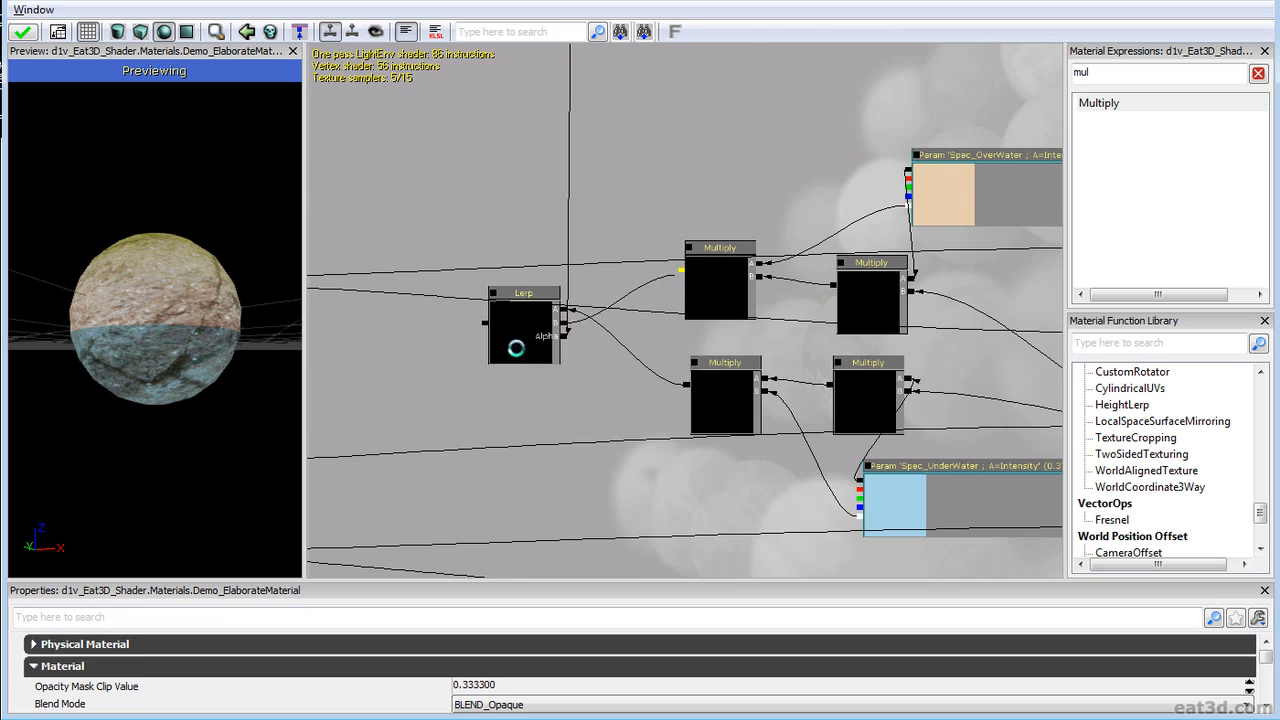
# Step: Preview the specular Lerp on the mesh and inspect the preview sphere from another angle and distance
pyautogui.rightClick(518, 314)
pyautogui.click(578, 490)
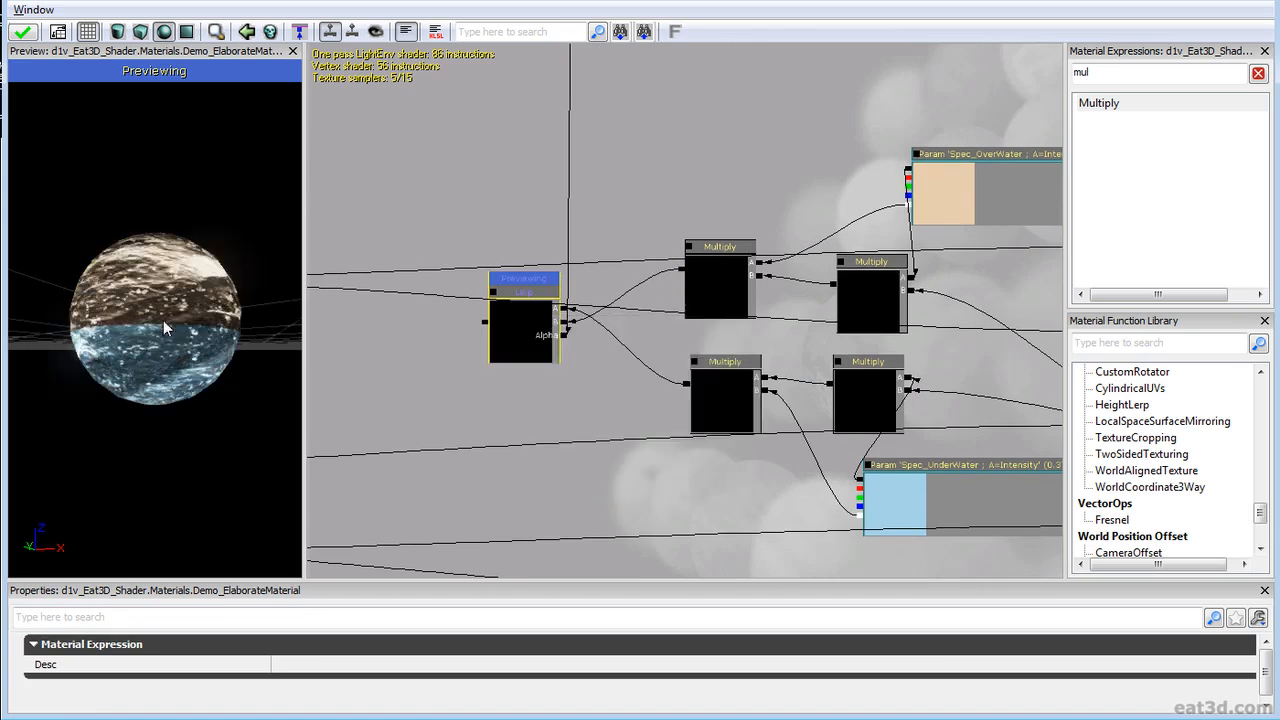
pyautogui.moveTo(166, 328); pyautogui.dragTo(255, 389)
pyautogui.moveTo(255, 389); pyautogui.dragTo(255, 435, button='right')
pyautogui.moveTo(255, 435)
pyautogui.mouseDown()
pyautogui.moveTo(165, 425)
pyautogui.moveTo(250, 428)
pyautogui.mouseUp()
# Step: Set the default alpha value of Spec_UnderWater to 24
pyautogui.moveTo(562, 420); pyautogui.dragTo(308, 384)
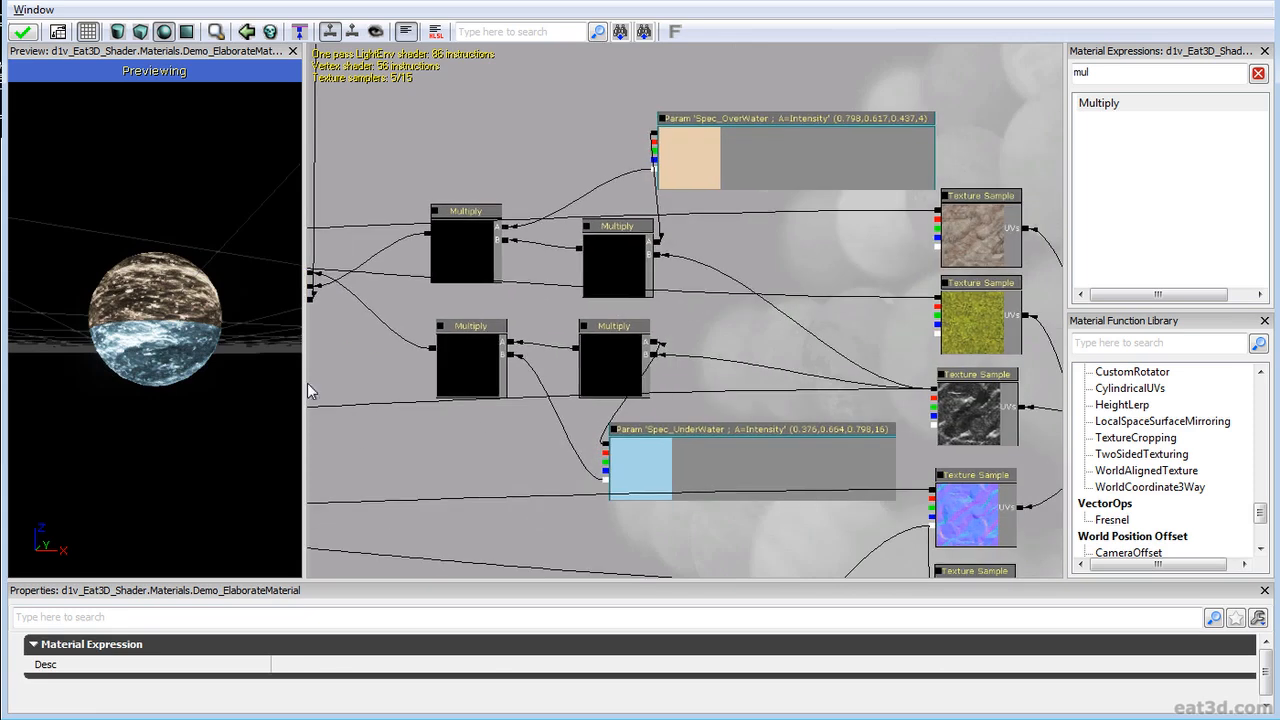
pyautogui.click(666, 462)
pyautogui.moveTo(512, 530); pyautogui.dragTo(649, 469)
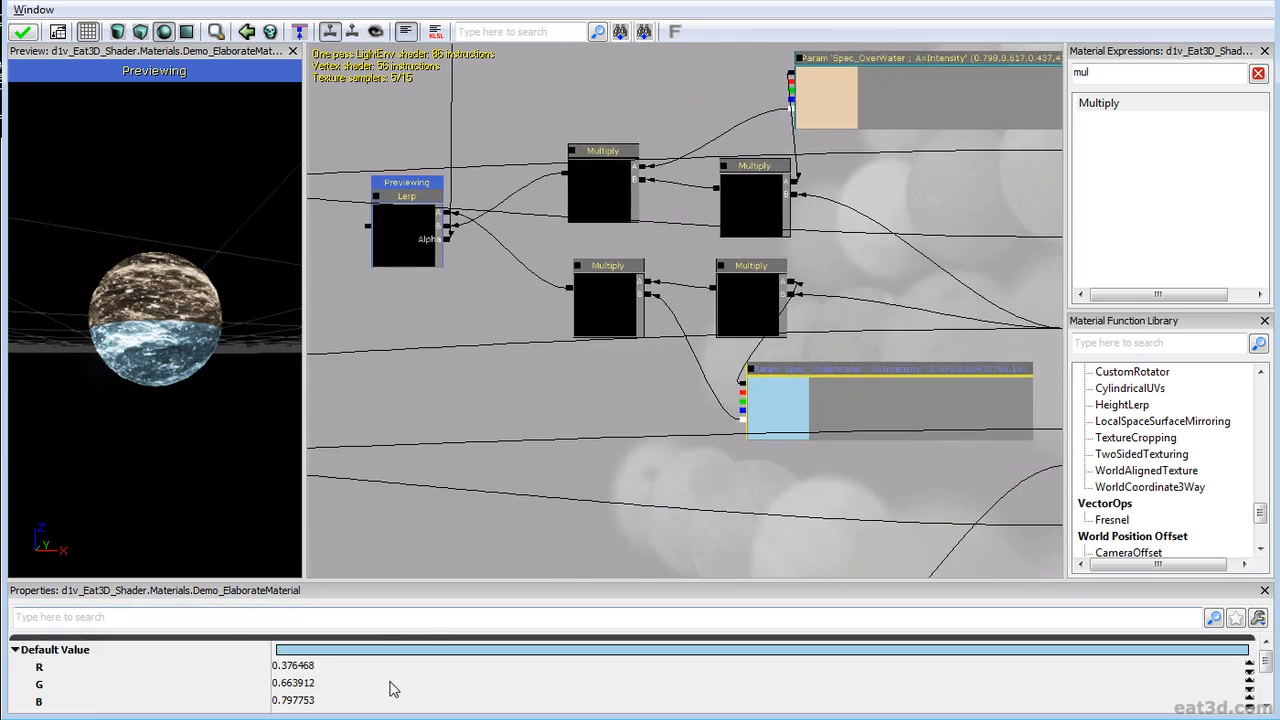
pyautogui.click(1265, 705)
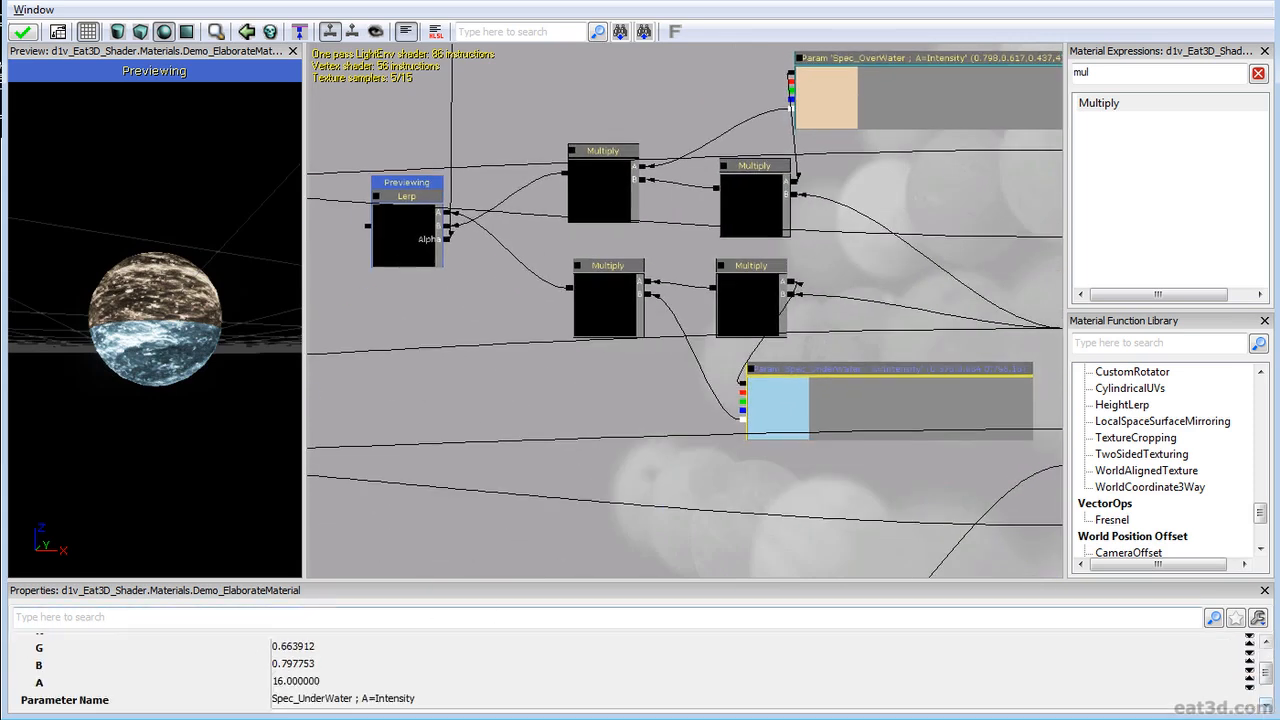
pyautogui.click(291, 683)
pyautogui.write('24')
pyautogui.press('Return')
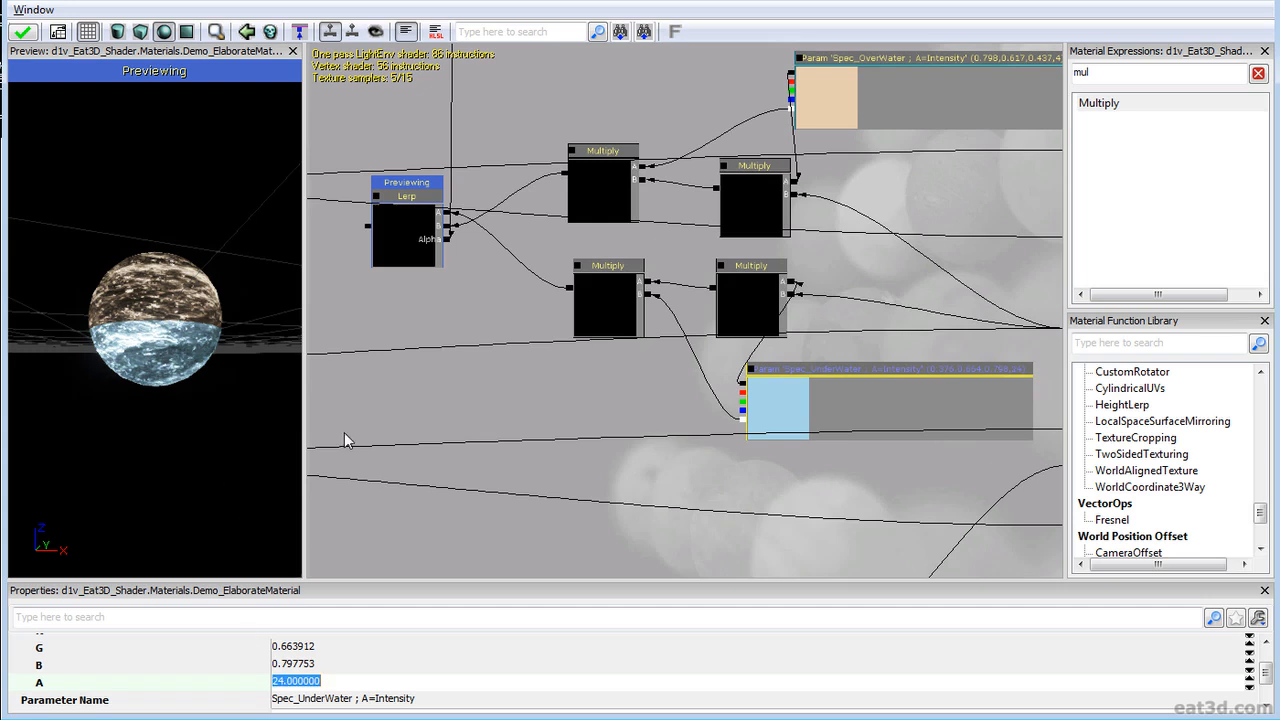
# Step: Connect the specular Lerp's output to the material's Specular input
pyautogui.scroll(-2, 685, 358)
pyautogui.moveTo(678, 358); pyautogui.dragTo(843, 400)
pyautogui.scroll(-1, 717, 326)
pyautogui.moveTo(717, 326); pyautogui.dragTo(445, 279)
pyautogui.scroll(-3, 307, 270)
pyautogui.scroll(3, 506, 333)
pyautogui.scroll(2, 506, 333)
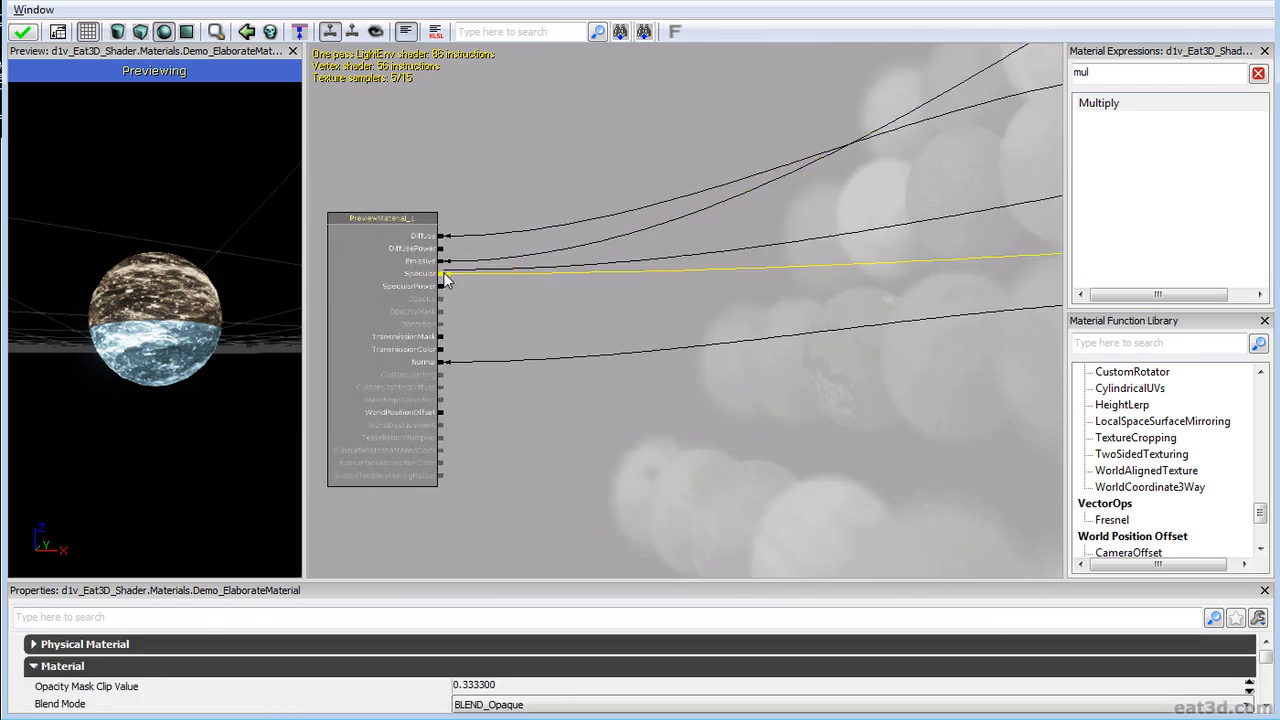
# Step: Break the material's Emissive link and connect the underwater tint Lerp's output to the Diffuse input
pyautogui.moveTo(811, 339); pyautogui.dragTo(803, 371)
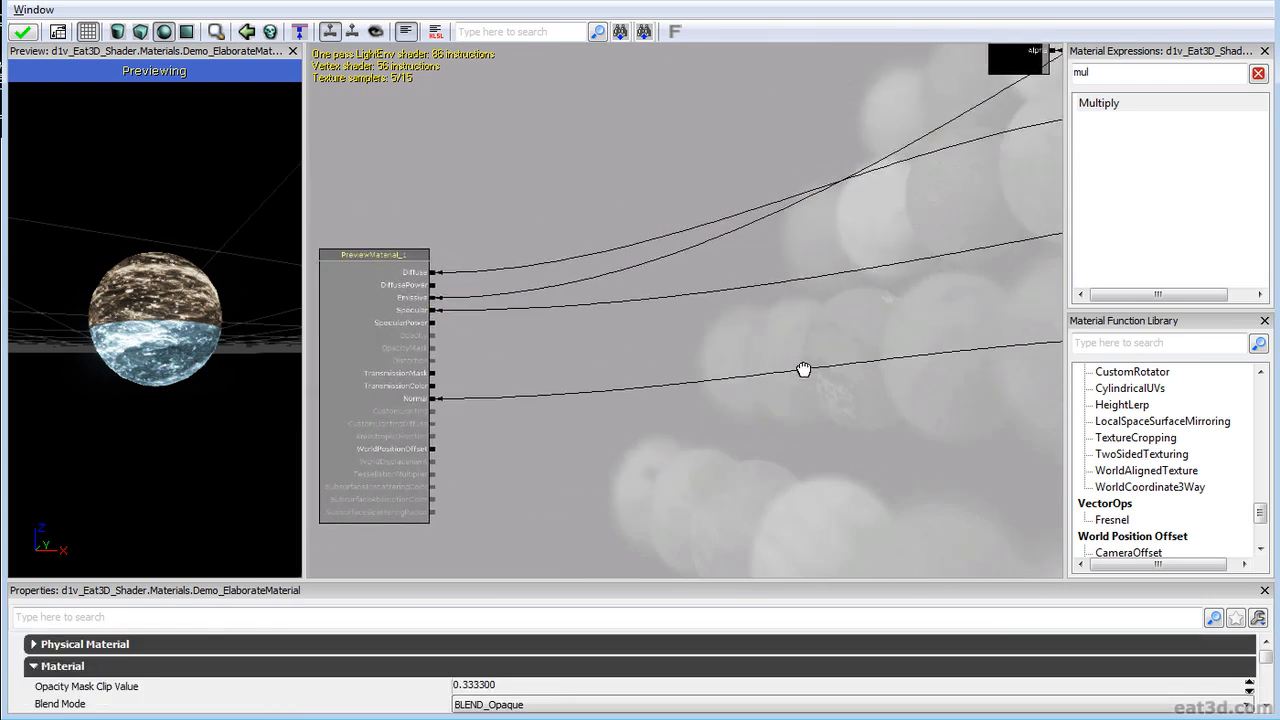
pyautogui.keyDown('alt'); pyautogui.click(433, 299); pyautogui.keyUp('alt')
pyautogui.moveTo(581, 338); pyautogui.dragTo(357, 346)
pyautogui.scroll(-1, 691, 366)
pyautogui.moveTo(903, 250); pyautogui.dragTo(893, 378)
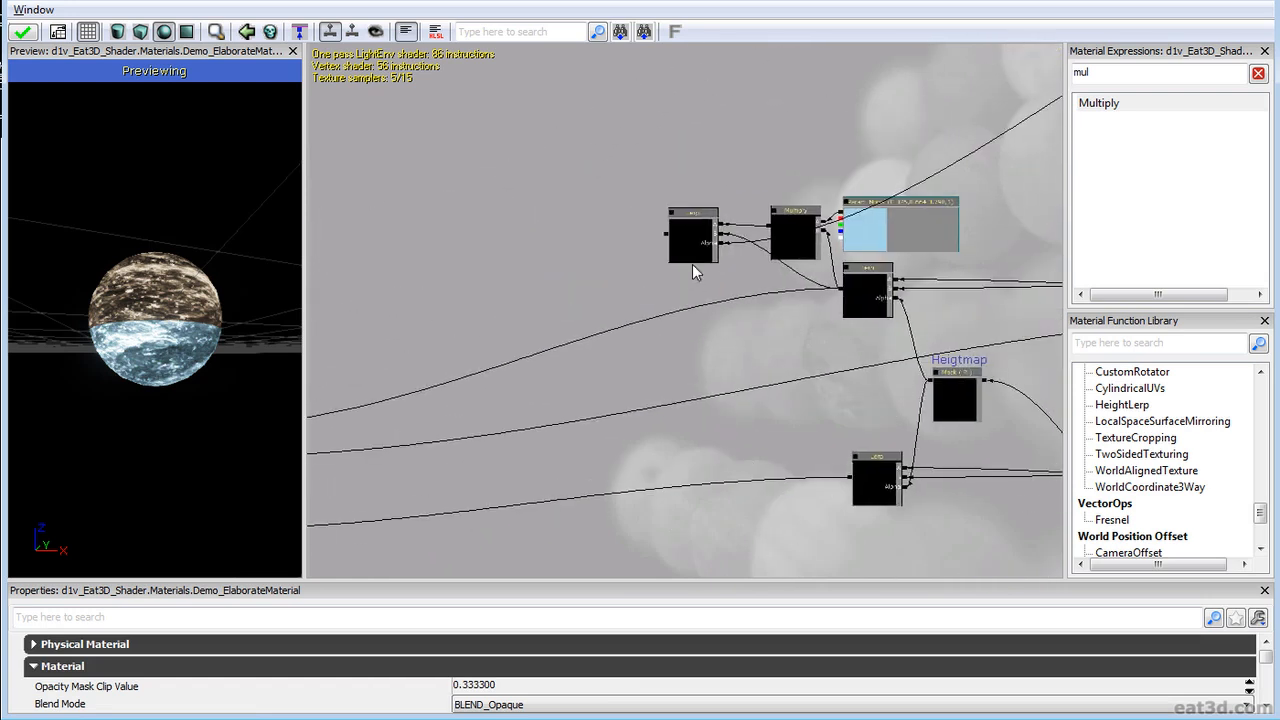
pyautogui.click(670, 236)
pyautogui.moveTo(662, 232); pyautogui.dragTo(512, 301)
pyautogui.scroll(-3, 660, 233)
pyautogui.scroll(3, 467, 314)
# Step: Stop previewing the specular Lerp and inspect the full material on the preview sphere
pyautogui.moveTo(1004, 296); pyautogui.dragTo(514, 416)
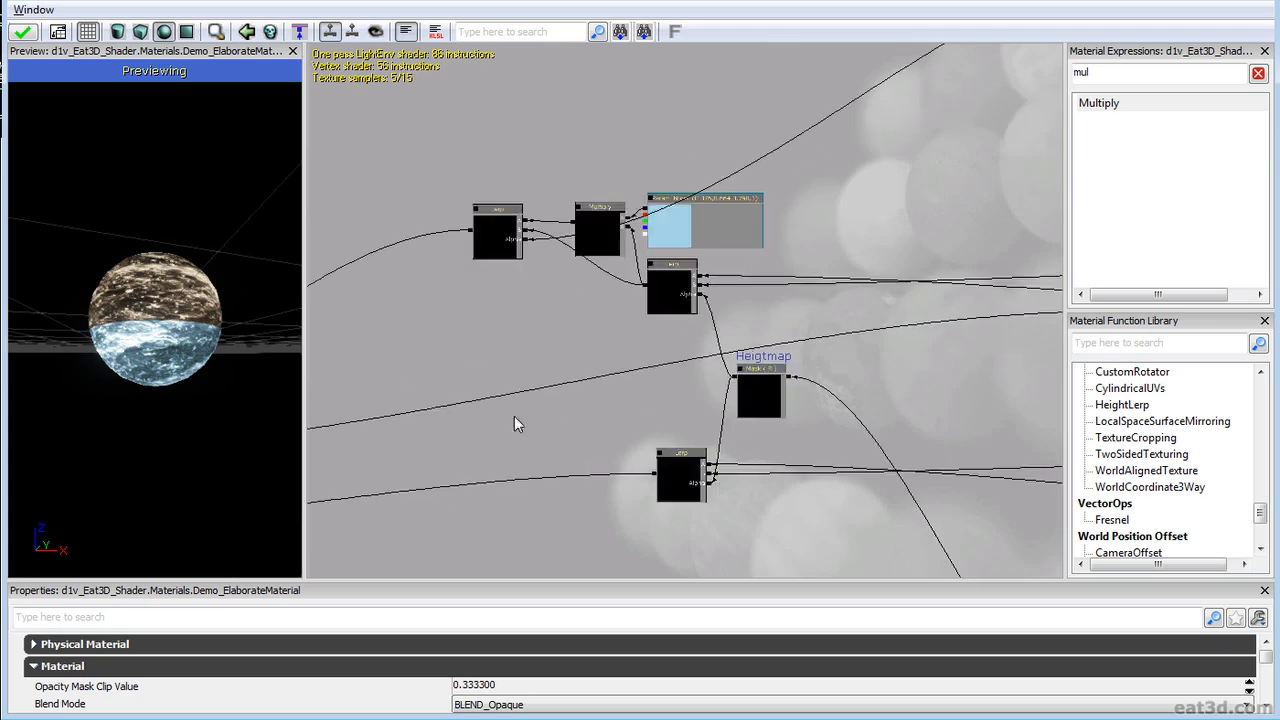
pyautogui.moveTo(1040, 305); pyautogui.dragTo(708, 371)
pyautogui.rightClick(743, 357)
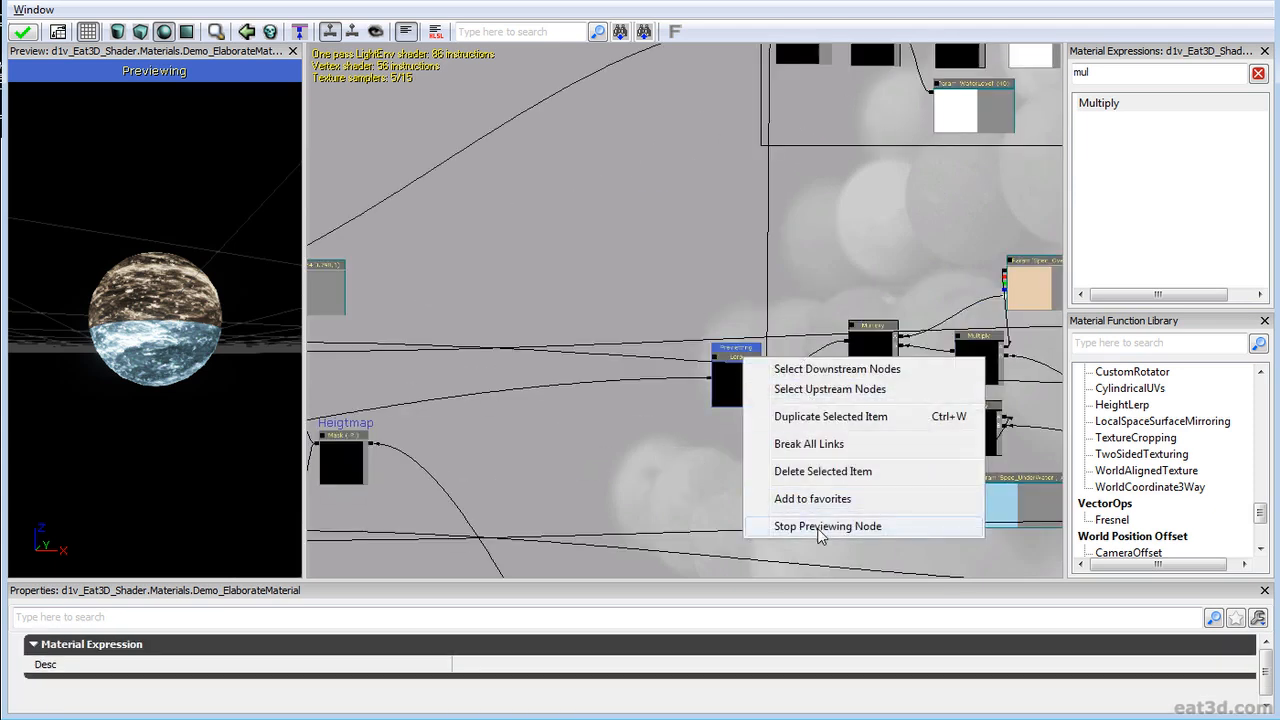
pyautogui.click(827, 526)
pyautogui.moveTo(45, 392); pyautogui.dragTo(45, 392)
pyautogui.moveTo(294, 373); pyautogui.dragTo(239, 344)
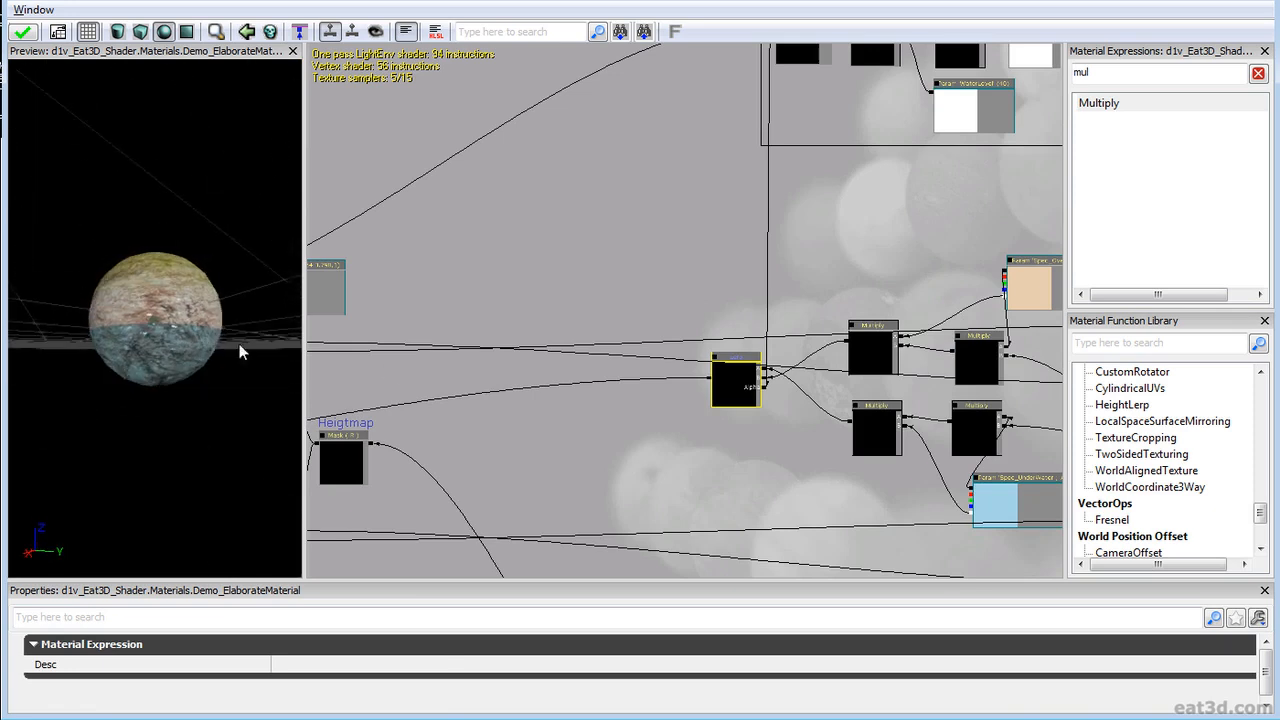
# Step: Raise the default alpha value of Spec_UnderWater to 80
pyautogui.moveTo(848, 407); pyautogui.dragTo(572, 350)
pyautogui.click(785, 447)
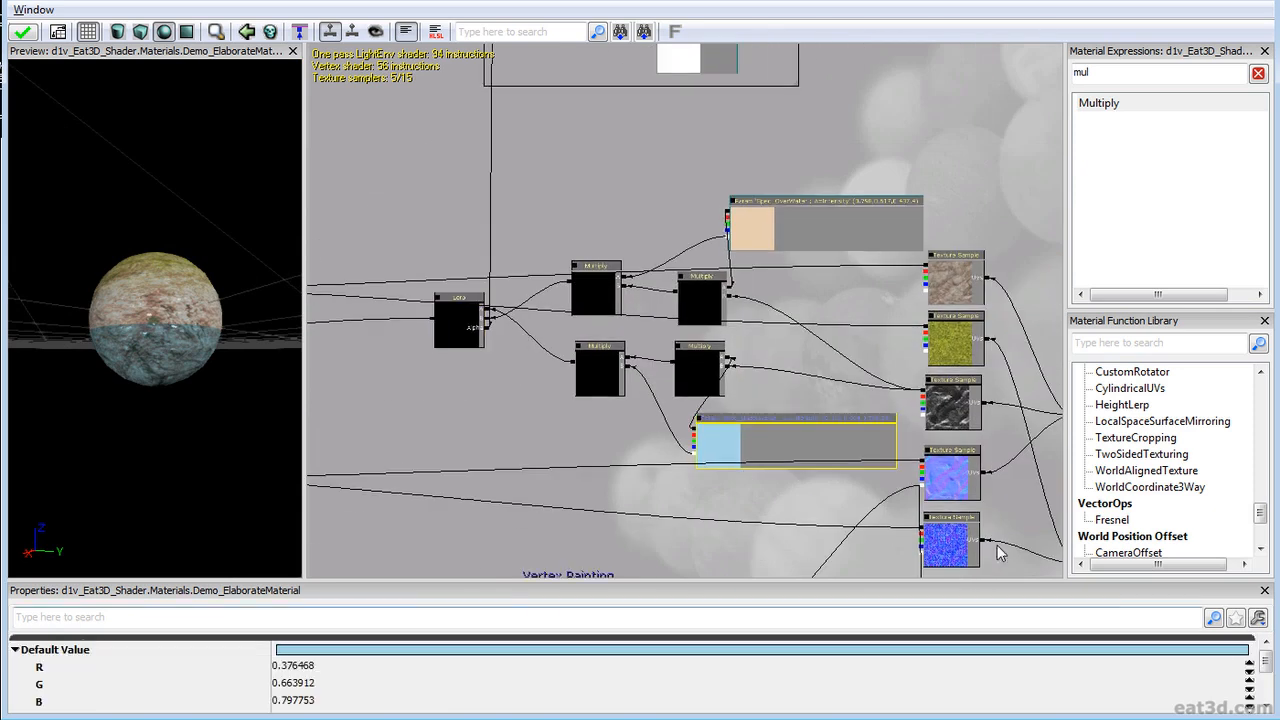
pyautogui.scroll(-1, 458, 700)
pyautogui.click(353, 700)
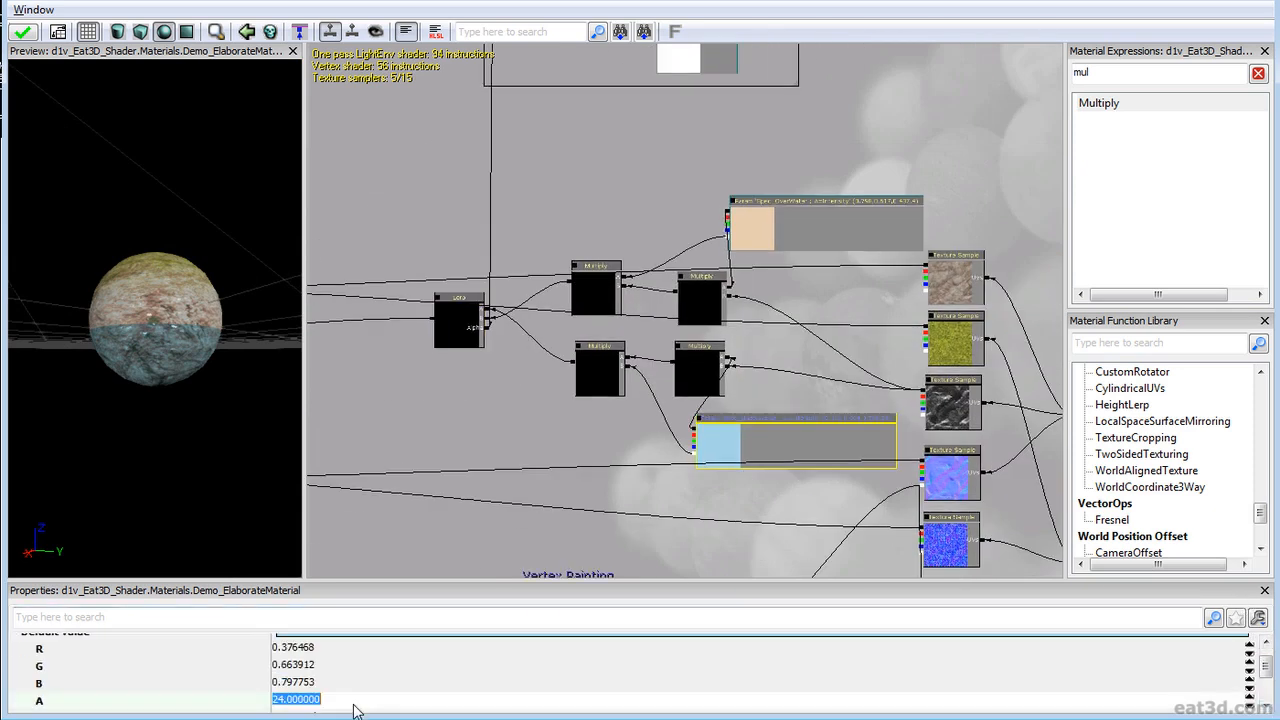
pyautogui.write('80')
pyautogui.click(467, 455)
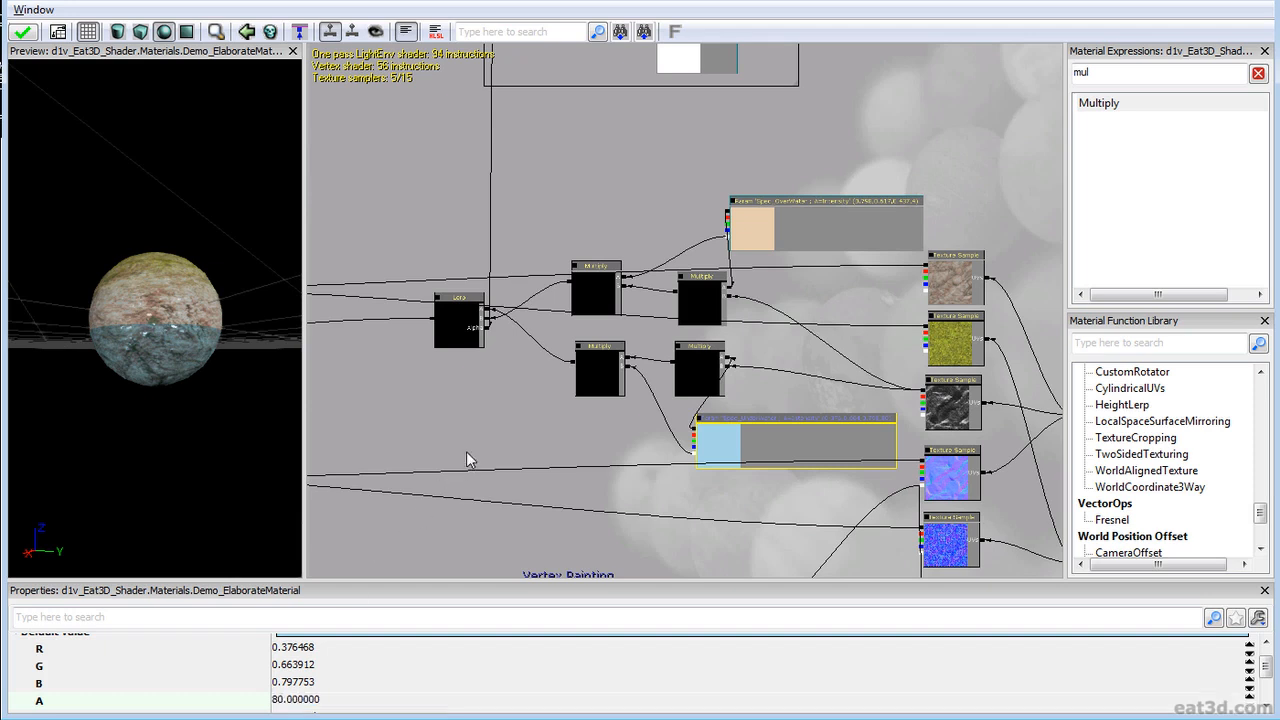
# Step: Find the Constant expression and add one to the graph beside the PreviewMaterial node
pyautogui.scroll(-2, 464, 470)
pyautogui.moveTo(464, 470); pyautogui.dragTo(819, 354)
pyautogui.scroll(3, 819, 354)
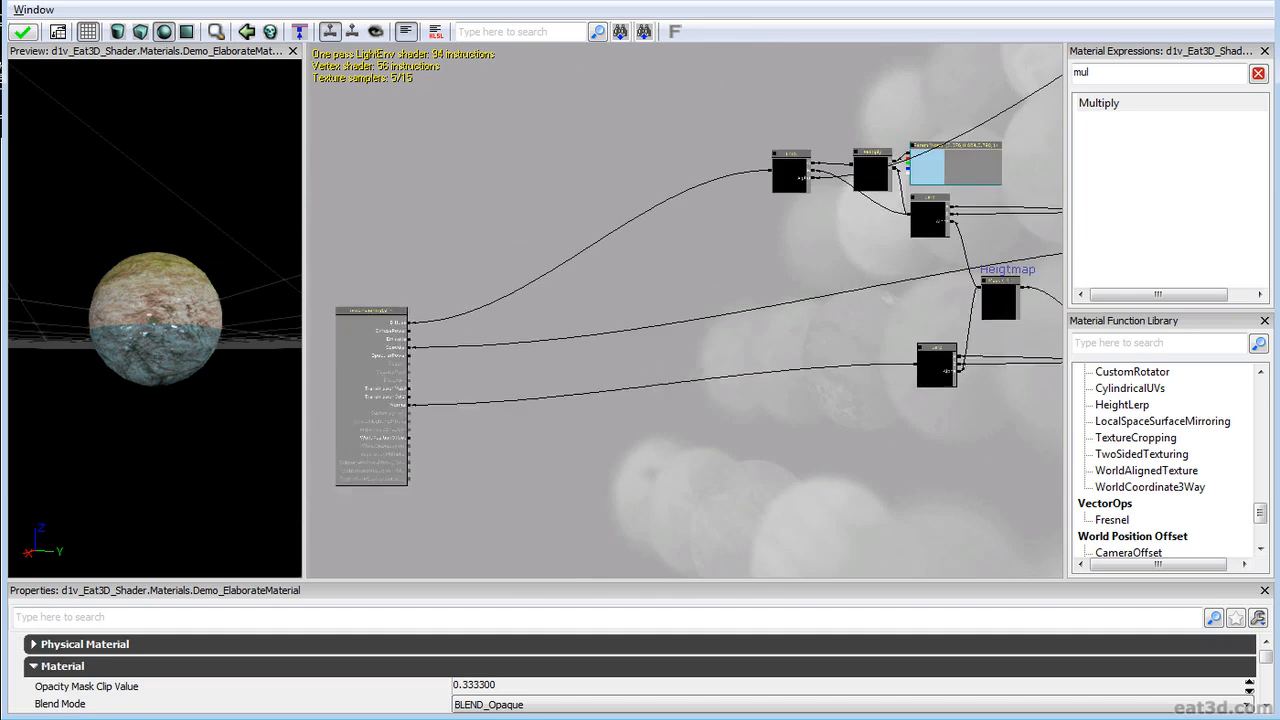
pyautogui.press('BackSpace')
pyautogui.press('BackSpace')
pyautogui.press('BackSpace')
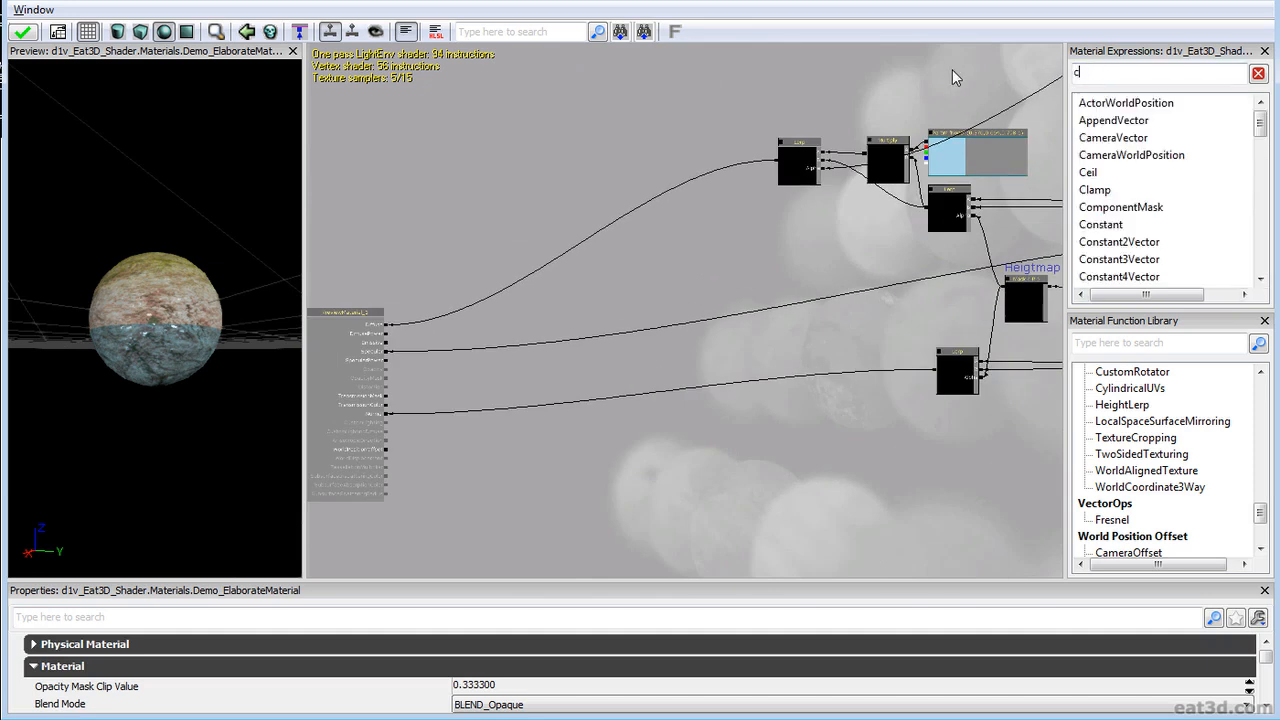
pyautogui.write('con')
pyautogui.moveTo(1100, 103); pyautogui.dragTo(552, 363)
pyautogui.moveTo(498, 396); pyautogui.dragTo(698, 301)
pyautogui.scroll(2, 698, 301)
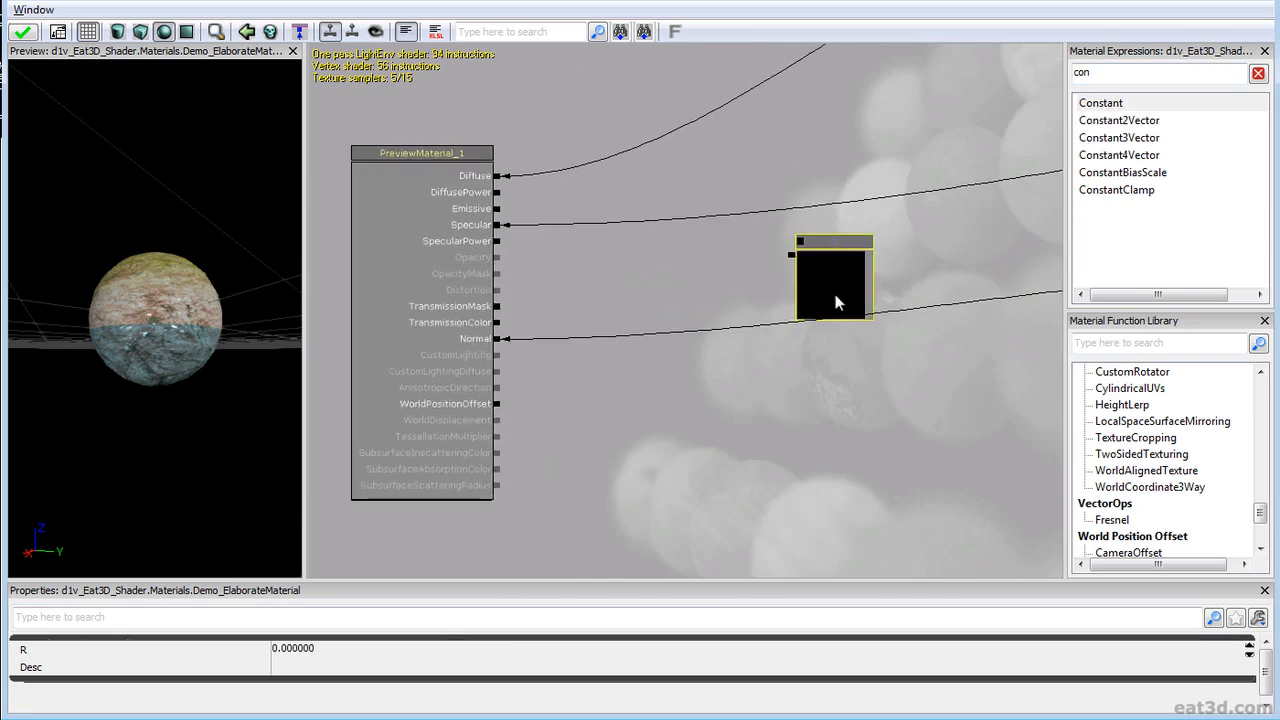
# Step: Move the Constant slightly up, convert it to a parameter and name it Surface_Gloss
pyautogui.moveTo(836, 298); pyautogui.dragTo(837, 251)
pyautogui.rightClick(837, 225)
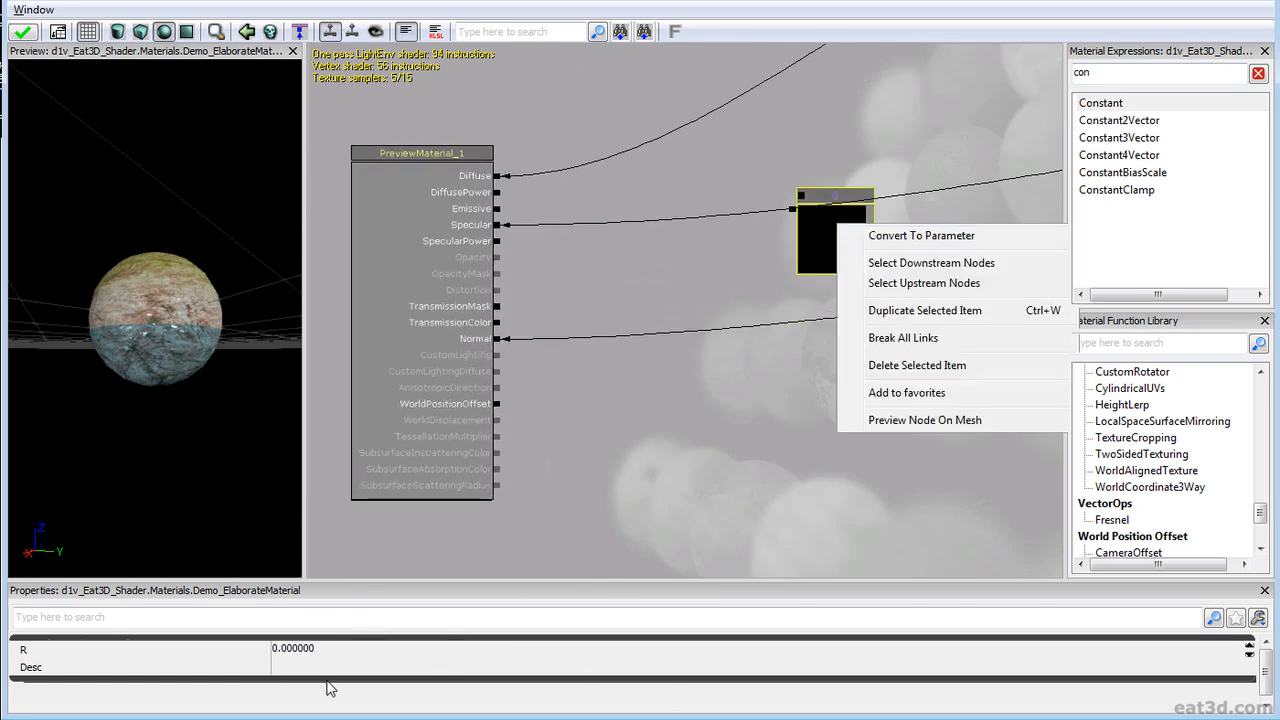
pyautogui.click(318, 674)
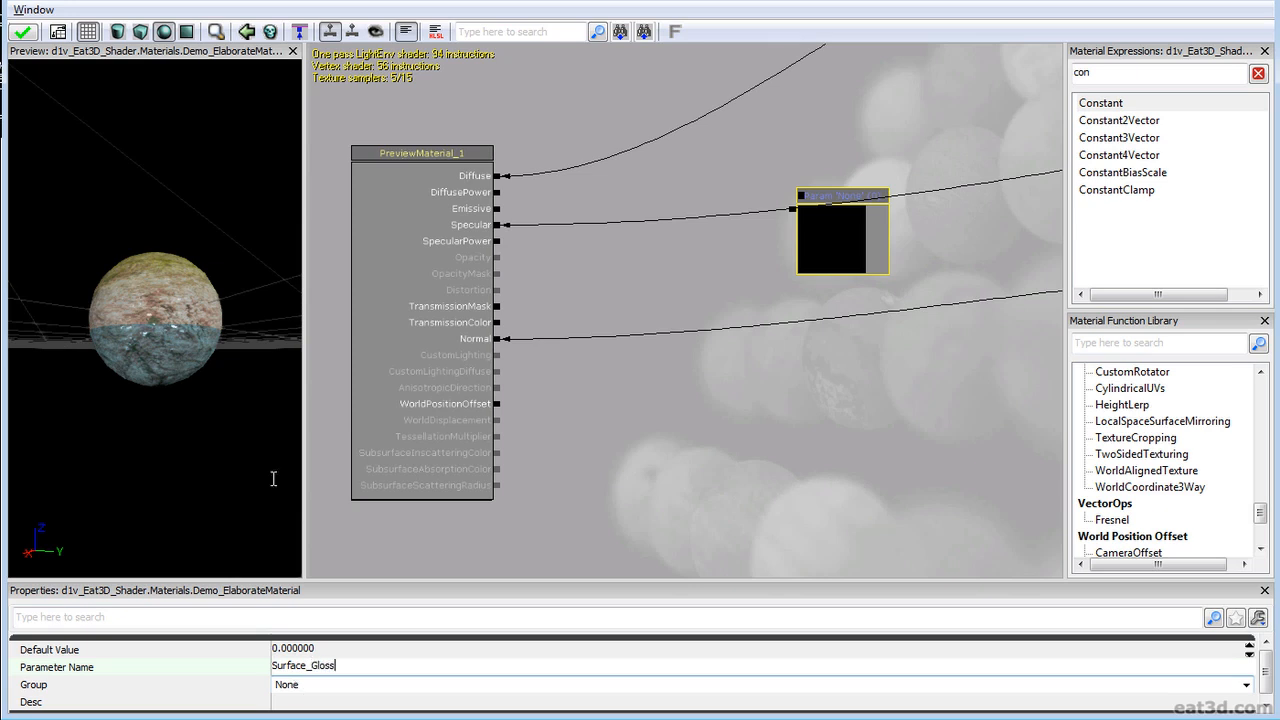
pyautogui.press('Return')
# Step: Duplicate Surface_Gloss, place the copy directly below it and rename the copy Underwater_Gloss
pyautogui.click(840, 235)
pyautogui.hotkey('ctrl', 'w')
pyautogui.keyDown('ctrl'); pyautogui.moveTo(841, 235); pyautogui.dragTo(836, 327); pyautogui.keyUp('ctrl')
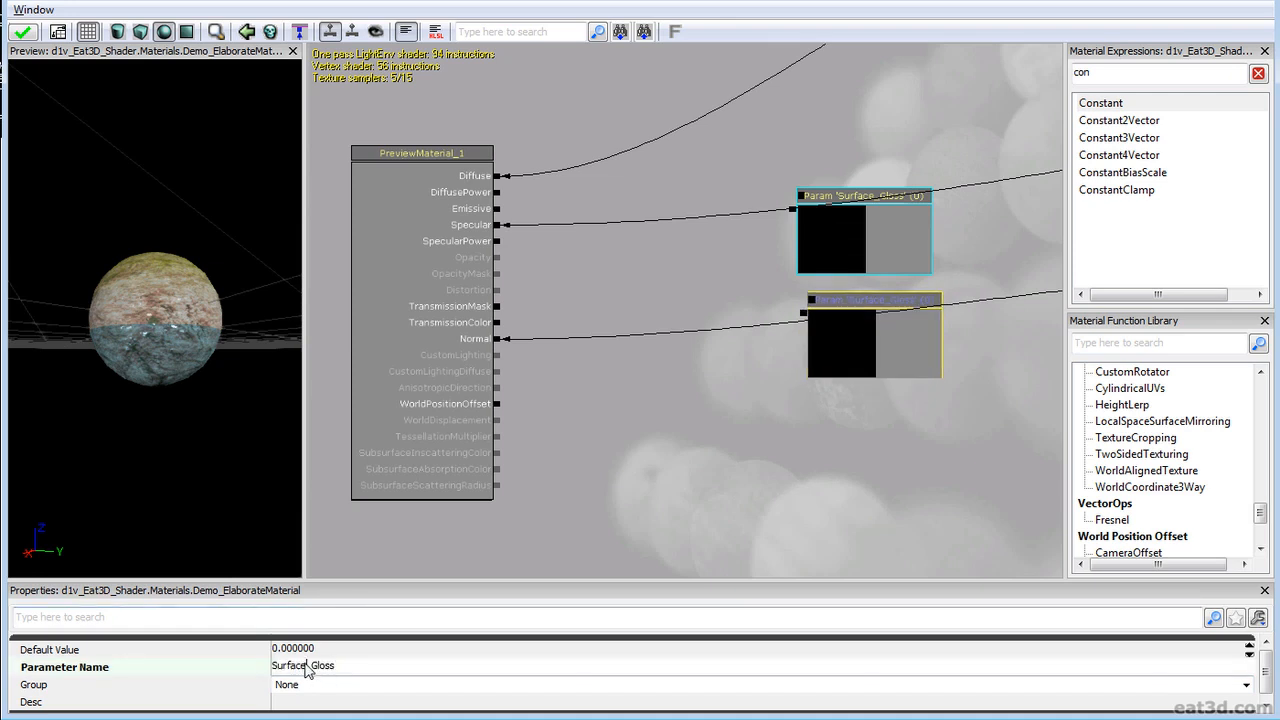
pyautogui.write('Underwater')
pyautogui.press('Return')
# Step: Set the default value to 13 for Surface_Gloss and to 2 for Underwater_Gloss, aligning the two parameter nodes
pyautogui.click(865, 242)
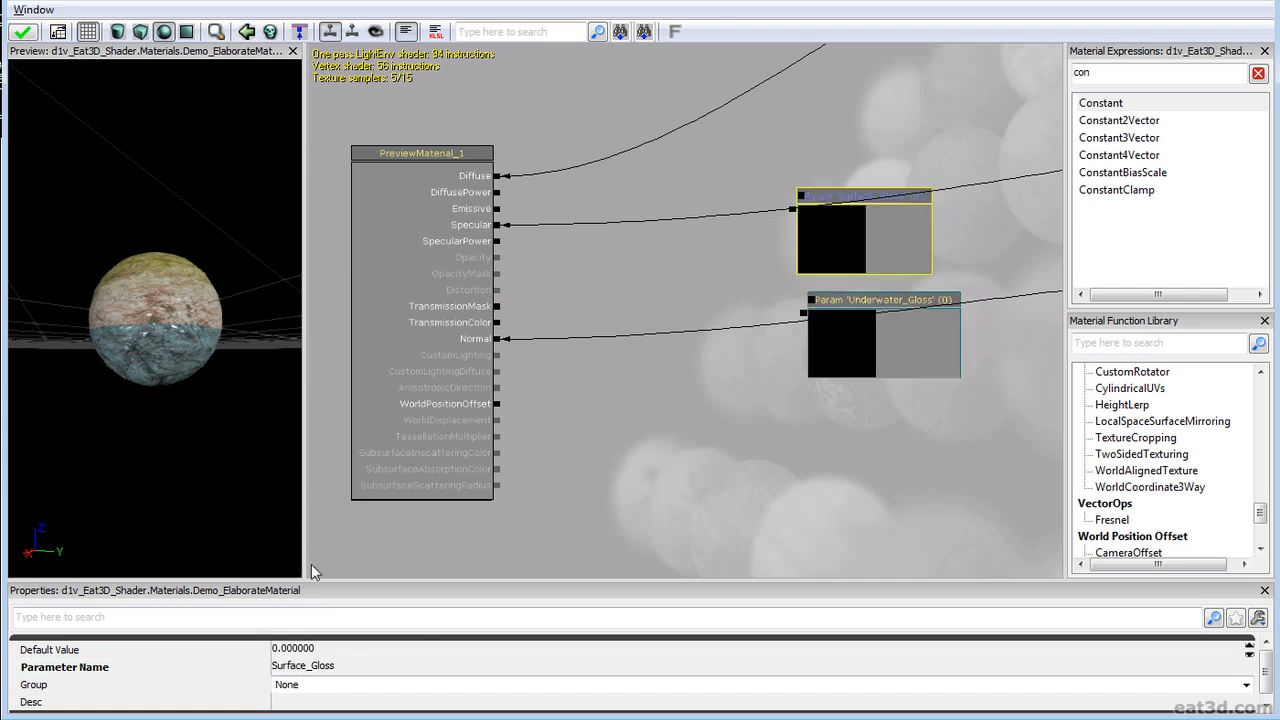
pyautogui.click(322, 648)
pyautogui.write('13')
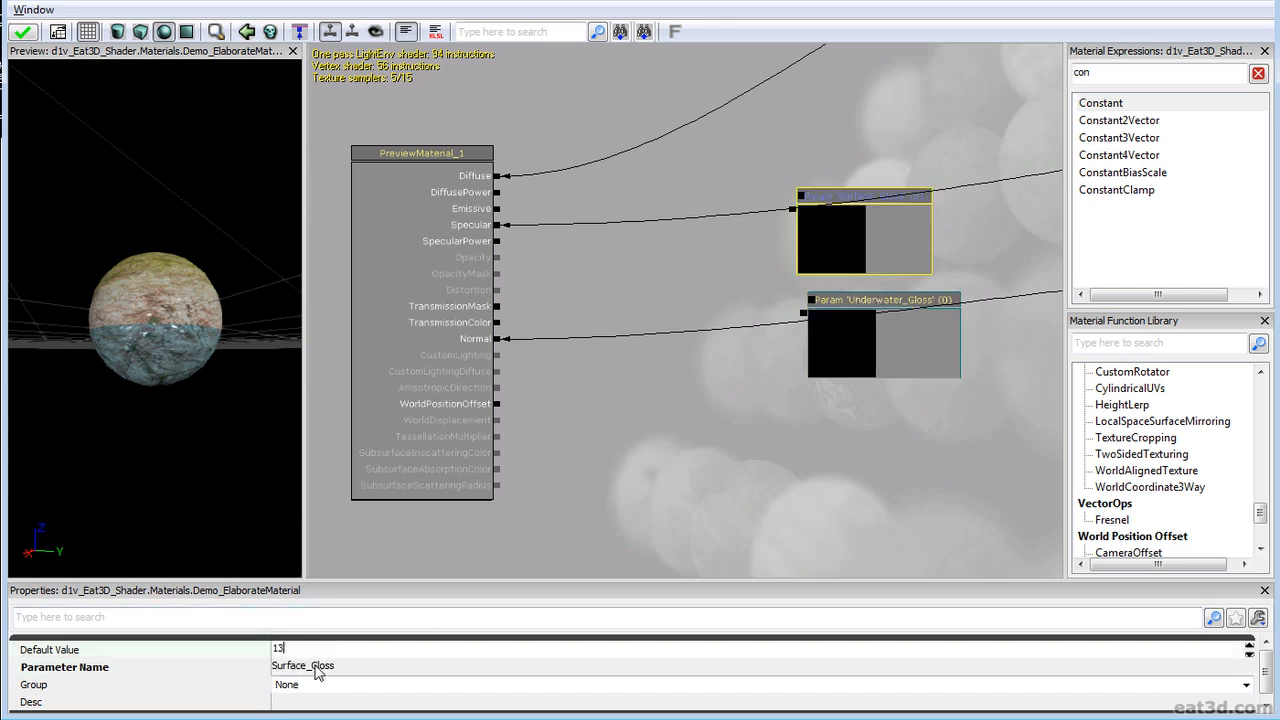
pyautogui.press('Return')
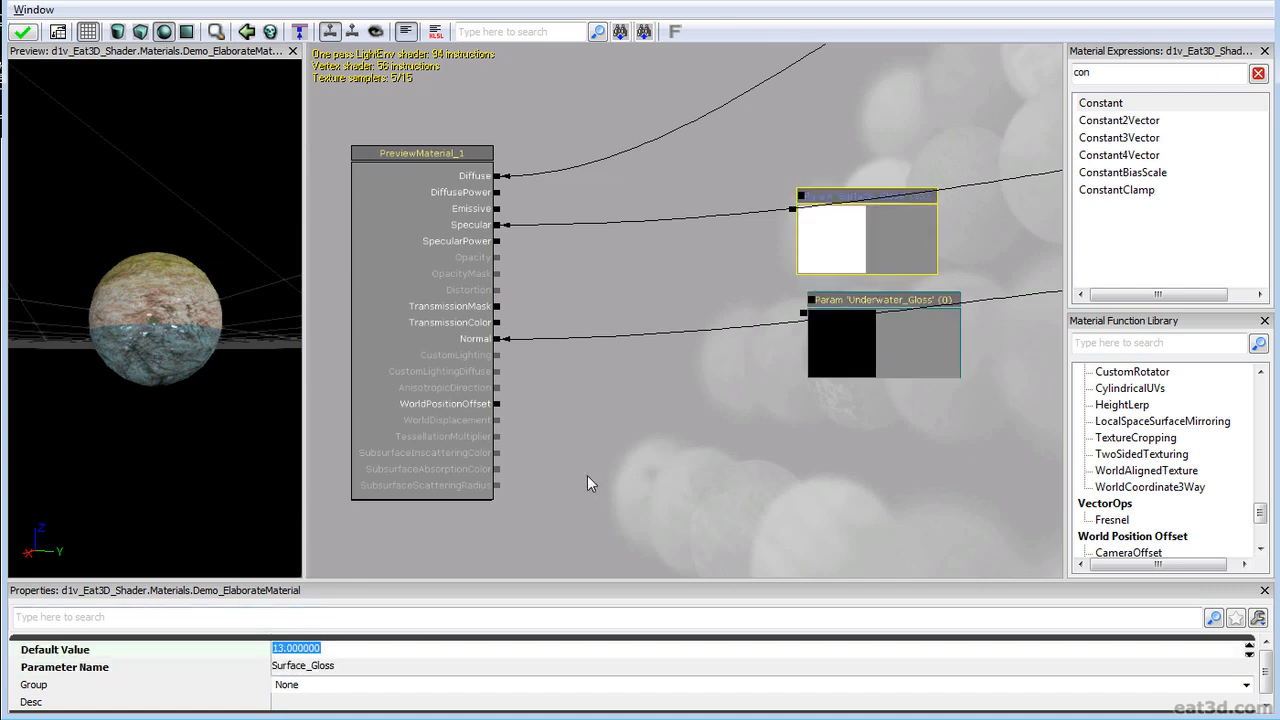
pyautogui.moveTo(868, 371); pyautogui.dragTo(848, 355)
pyautogui.click(313, 648)
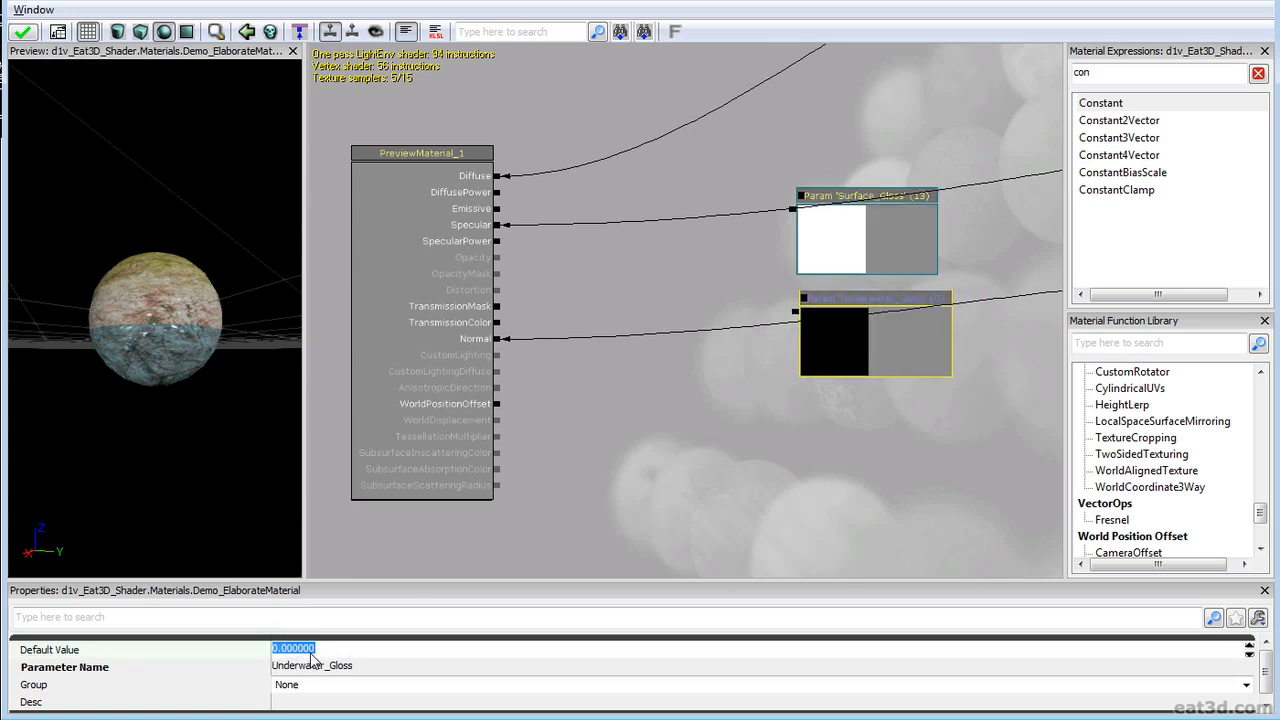
pyautogui.write('2')
pyautogui.press('Return')
# Step: Add a Lerp for the two gloss parameters and connect the WaterLevel_Mask's Constant Clamp output to its Alpha
pyautogui.click(842, 305)
pyautogui.keyDown('ctrl'); pyautogui.moveTo(835, 322); pyautogui.dragTo(803, 369); pyautogui.keyUp('ctrl')
pyautogui.scroll(-8, 803, 369)
pyautogui.moveTo(710, 281); pyautogui.dragTo(477, 343)
pyautogui.moveTo(743, 176); pyautogui.dragTo(630, 453)
pyautogui.scroll(5, 820, 255)
pyautogui.click(838, 270)
pyautogui.moveTo(1063, 52); pyautogui.dragTo(962, 237)
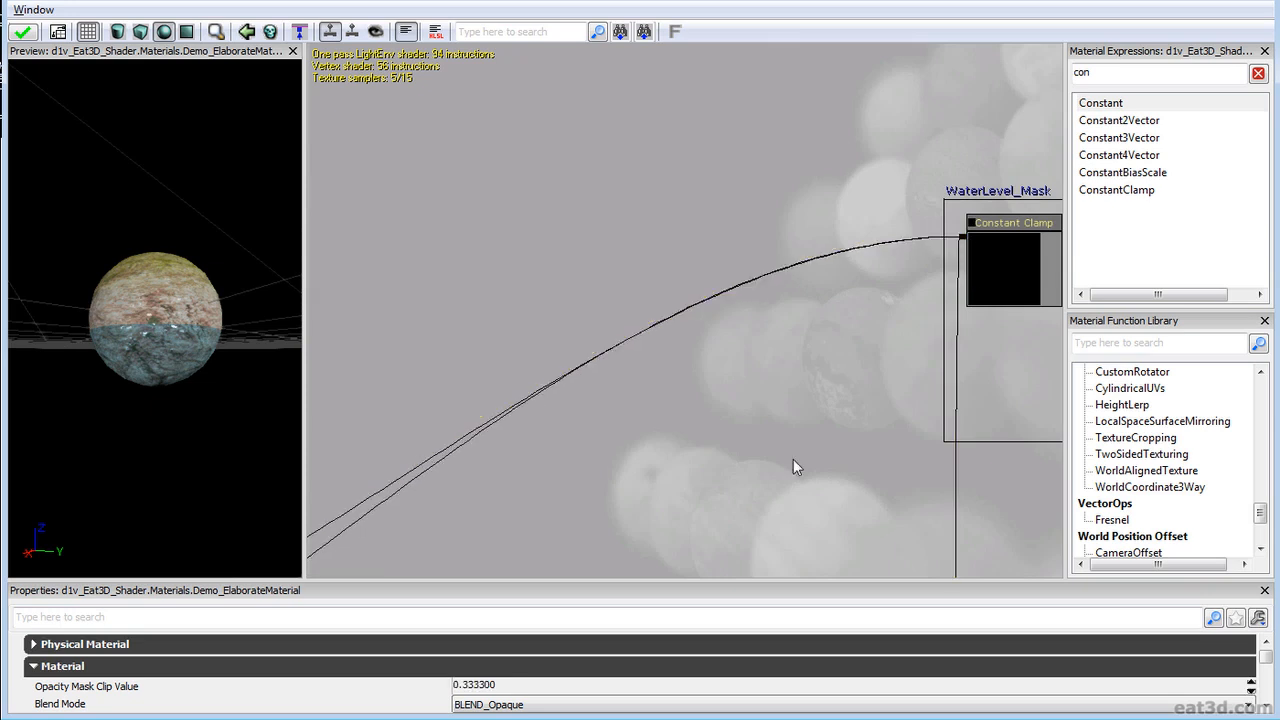
# Step: Move the two gloss parameters nearer to the material node and place the gloss Lerp directly beside them
pyautogui.scroll(-7, 820, 235)
pyautogui.moveTo(820, 228); pyautogui.dragTo(1060, 48)
pyautogui.moveTo(711, 92); pyautogui.dragTo(655, 156)
pyautogui.scroll(4, 655, 156)
pyautogui.scroll(3, 671, 474)
pyautogui.moveTo(671, 474); pyautogui.dragTo(645, 347)
pyautogui.keyDown('ctrl'); pyautogui.keyDown('alt'); pyautogui.moveTo(463, 516); pyautogui.dragTo(597, 318); pyautogui.keyUp('alt'); pyautogui.keyUp('ctrl')
pyautogui.keyDown('ctrl'); pyautogui.moveTo(597, 318); pyautogui.dragTo(833, 265); pyautogui.keyUp('ctrl')
pyautogui.click(685, 195)
pyautogui.keyDown('ctrl'); pyautogui.moveTo(685, 196); pyautogui.dragTo(592, 310); pyautogui.keyUp('ctrl')
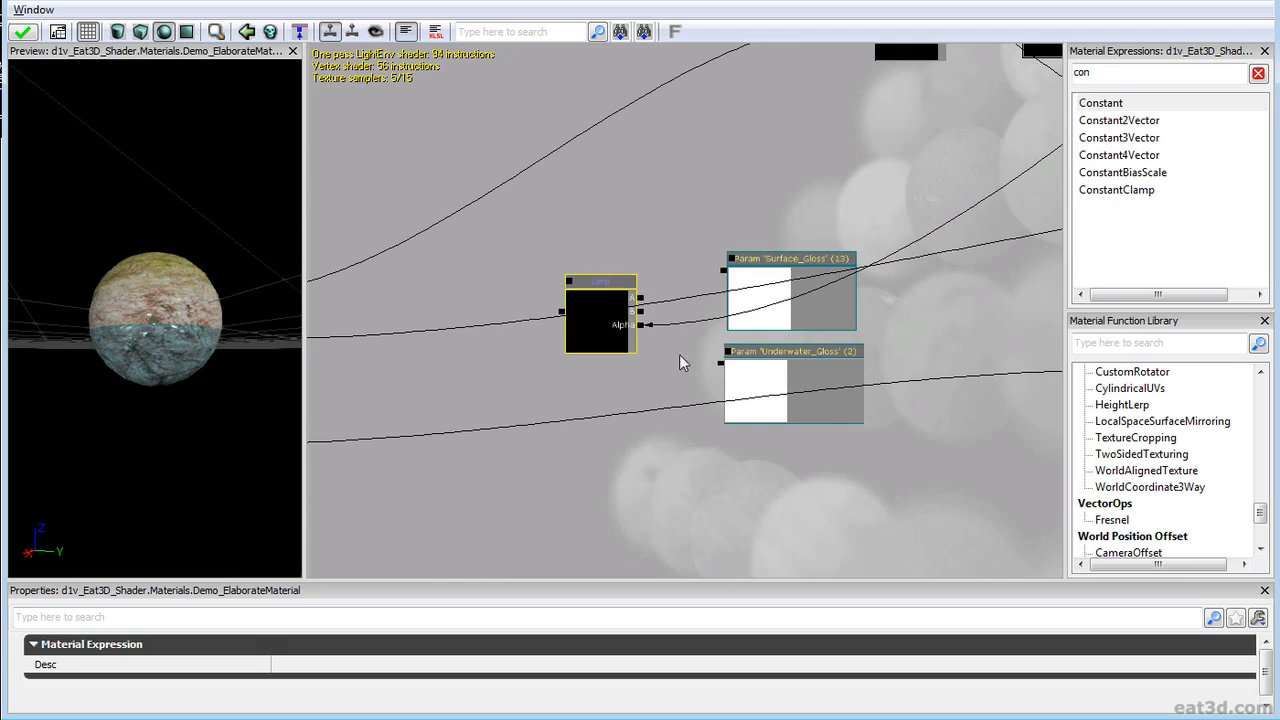
# Step: Connect Underwater_Gloss to the Lerp's A, Surface_Gloss to its B, and the Lerp output to SpecularPower, checking the preview sphere
pyautogui.moveTo(719, 363); pyautogui.dragTo(724, 271)
pyautogui.moveTo(517, 340); pyautogui.dragTo(420, 343)
pyautogui.moveTo(91, 406); pyautogui.dragTo(120, 360)
pyautogui.moveTo(120, 360); pyautogui.dragTo(120, 318, button='right')
pyautogui.moveTo(120, 318); pyautogui.dragTo(215, 405)
# Step: Lower Surface_Gloss's default value in turn to 8, 5 and finally 4, checking the preview sphere
pyautogui.click(968, 282)
pyautogui.moveTo(857, 435); pyautogui.dragTo(715, 442)
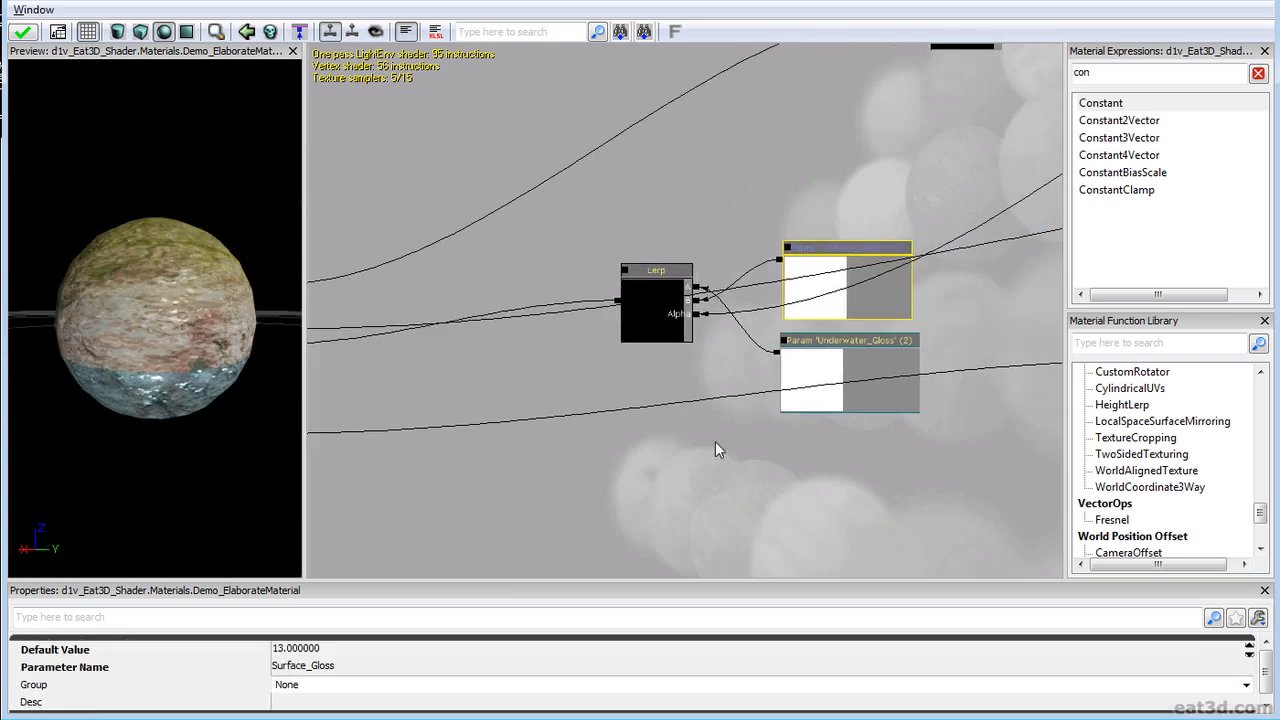
pyautogui.click(335, 650)
pyautogui.write('8')
pyautogui.press('Return')
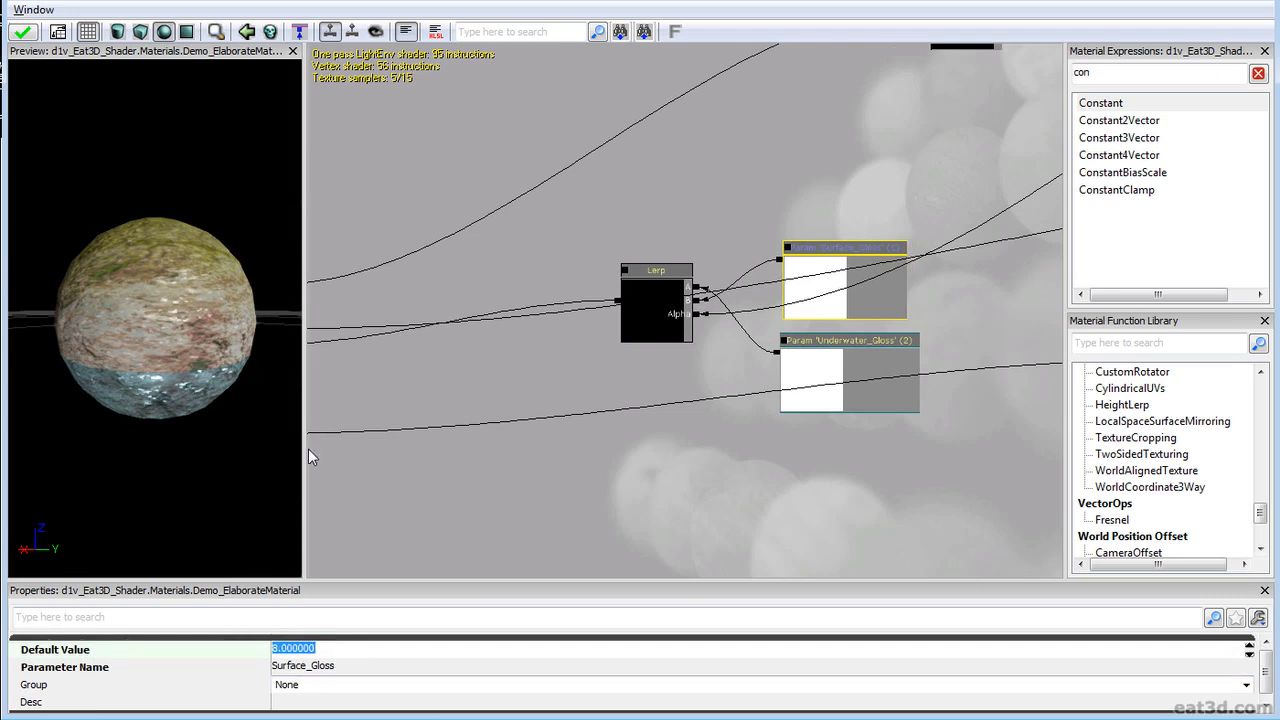
pyautogui.write('5')
pyautogui.press('Return')
pyautogui.moveTo(294, 451); pyautogui.dragTo(250, 398)
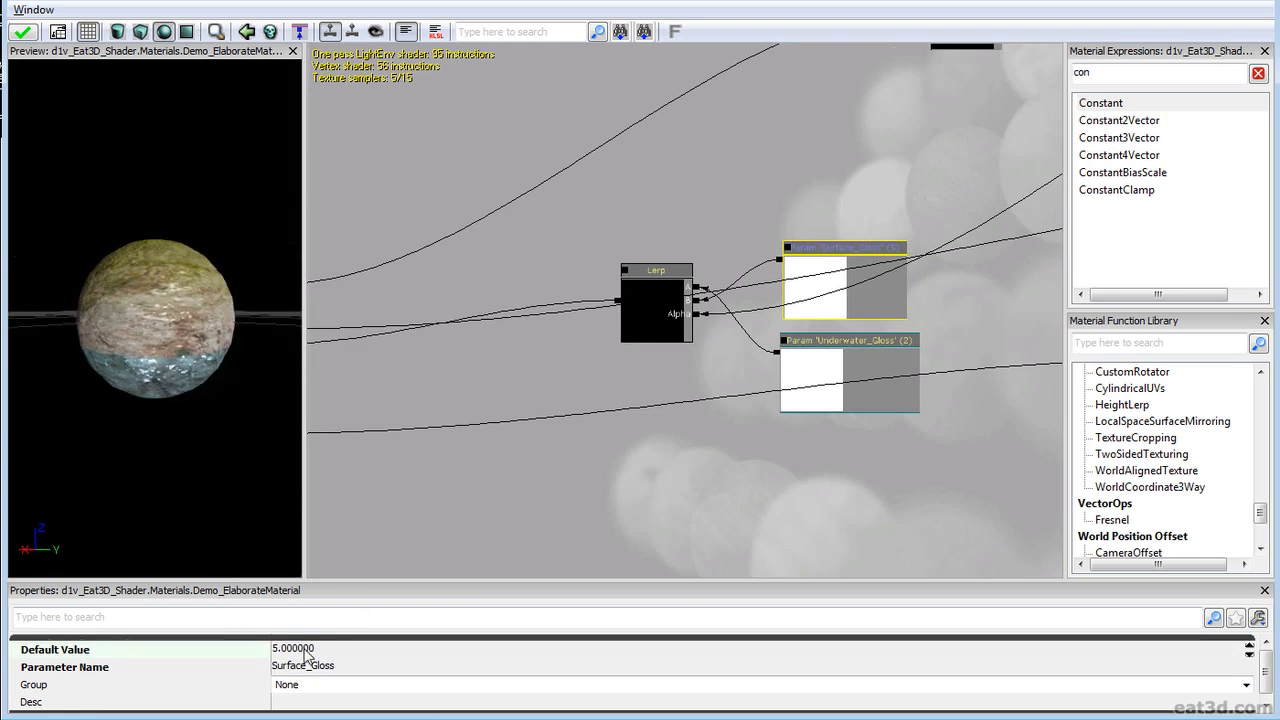
pyautogui.click(305, 649)
pyautogui.write('4')
pyautogui.press('Return')
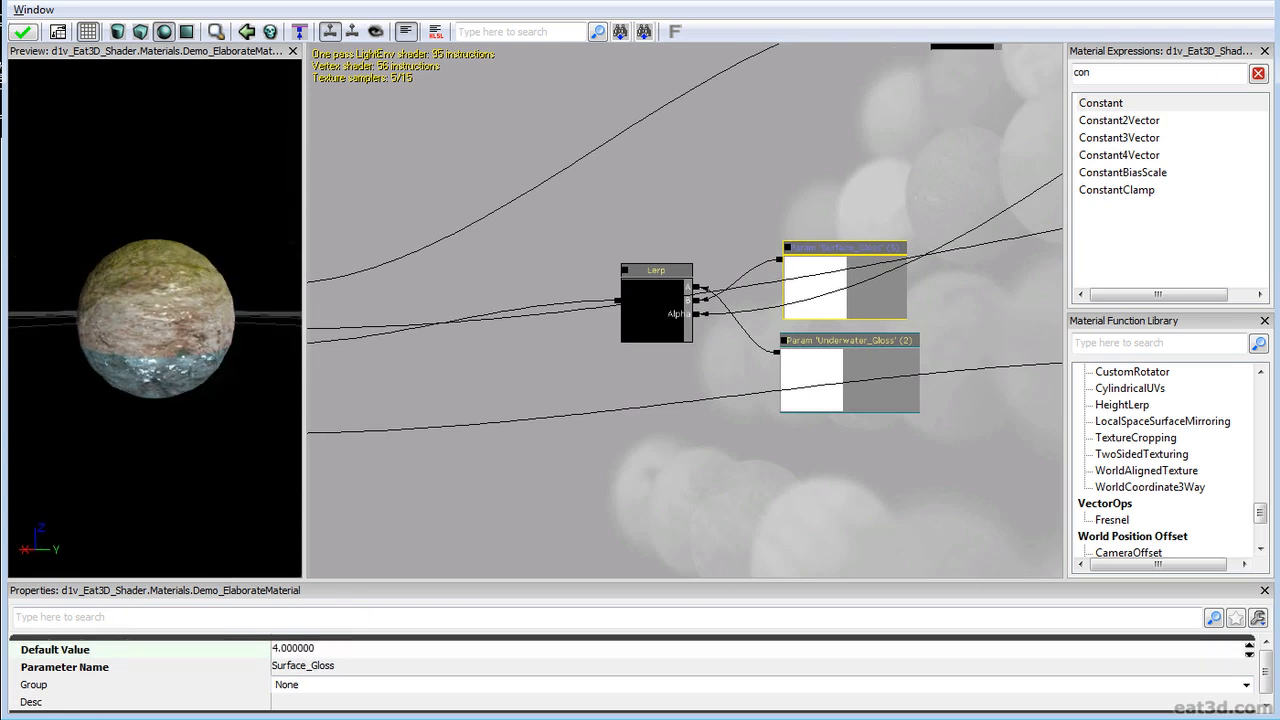
pyautogui.moveTo(154, 397); pyautogui.dragTo(190, 440)
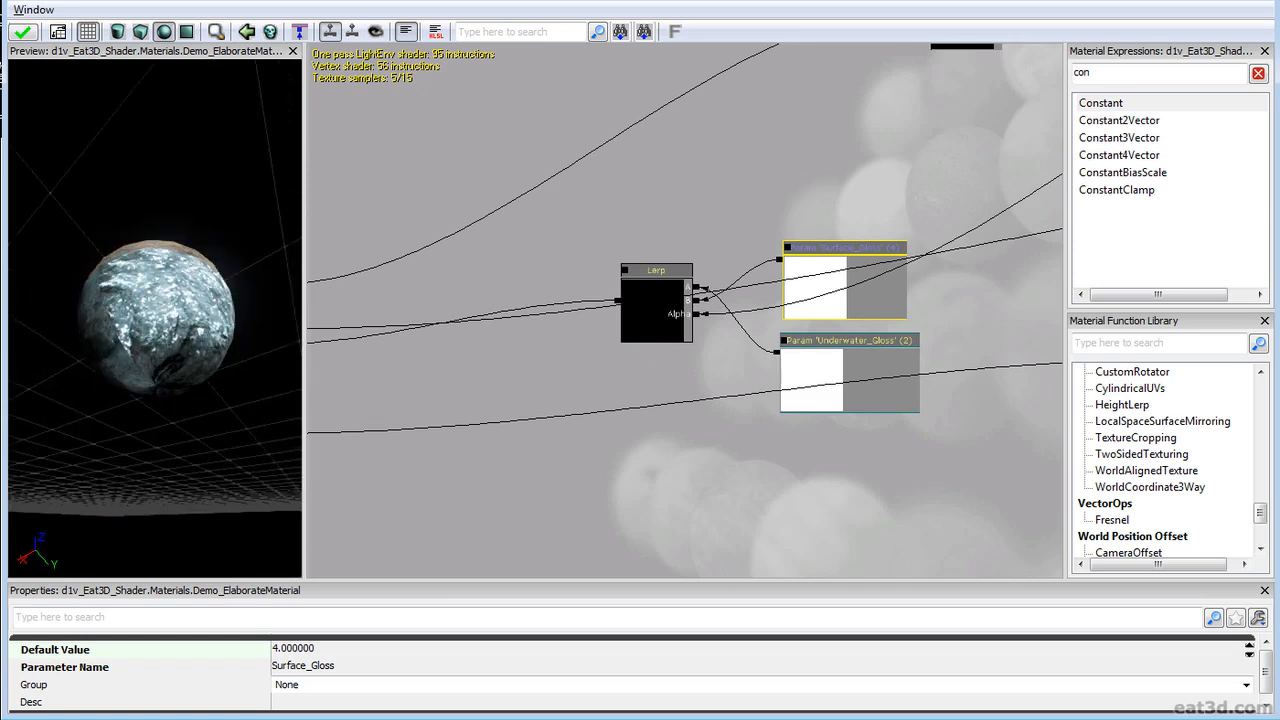
# Step: Reduce the A intensity of the Spec_UnderWater parameter first to 40 and finally to 20, checking the highlights on the preview sphere
pyautogui.scroll(-5, 850, 422)
pyautogui.moveTo(1010, 346); pyautogui.dragTo(683, 360)
pyautogui.scroll(5, 843, 415)
pyautogui.moveTo(843, 415); pyautogui.dragTo(743, 386)
pyautogui.click(713, 334)
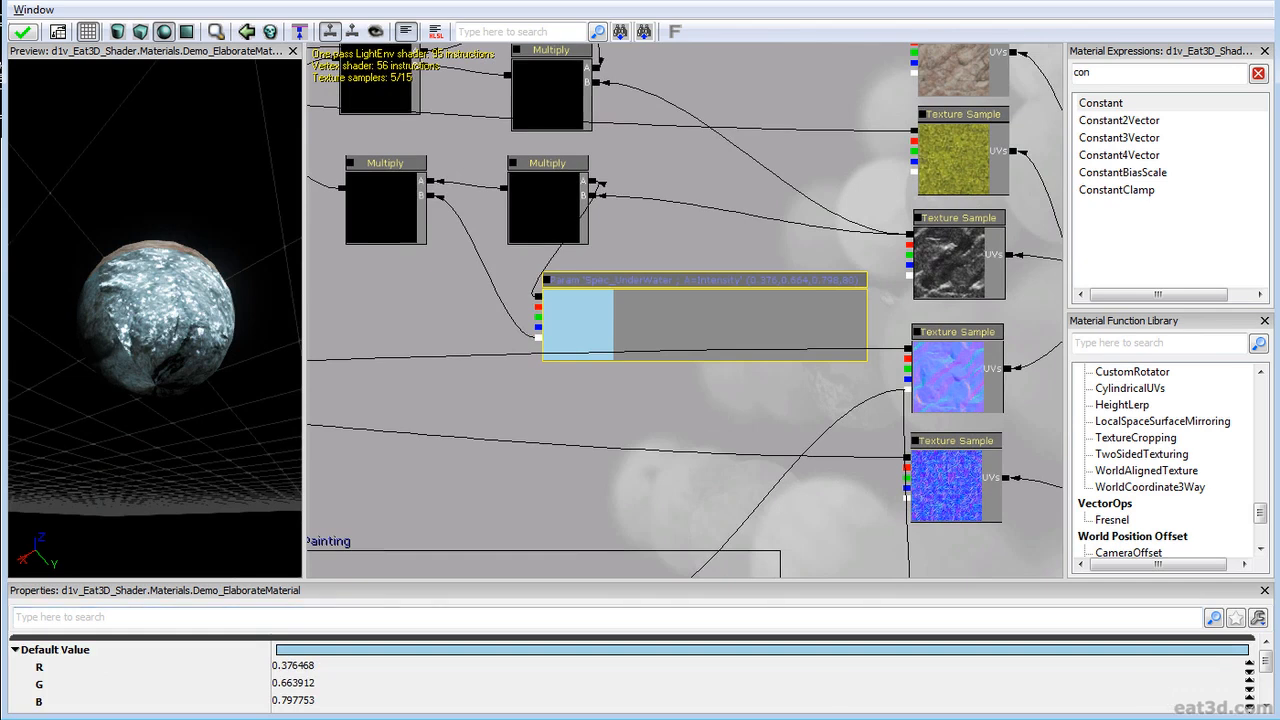
pyautogui.scroll(-3, 570, 695)
pyautogui.click(380, 663)
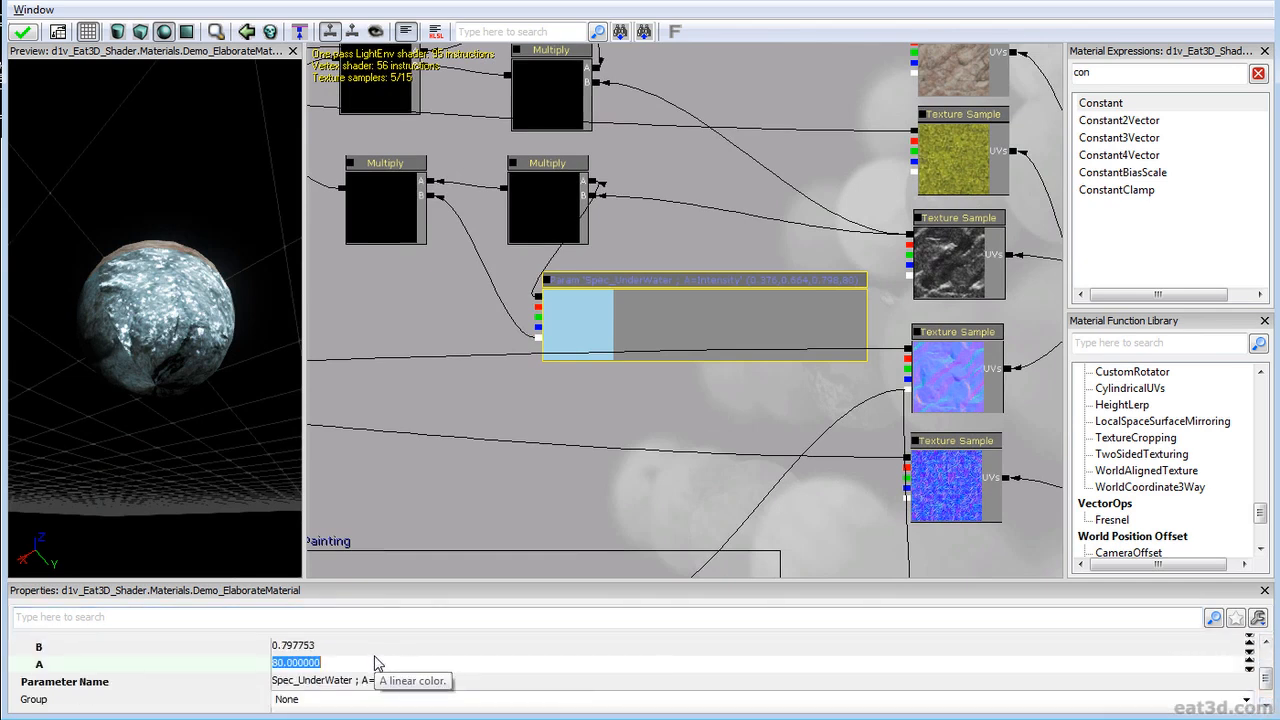
pyautogui.write('4')
pyautogui.write('4')
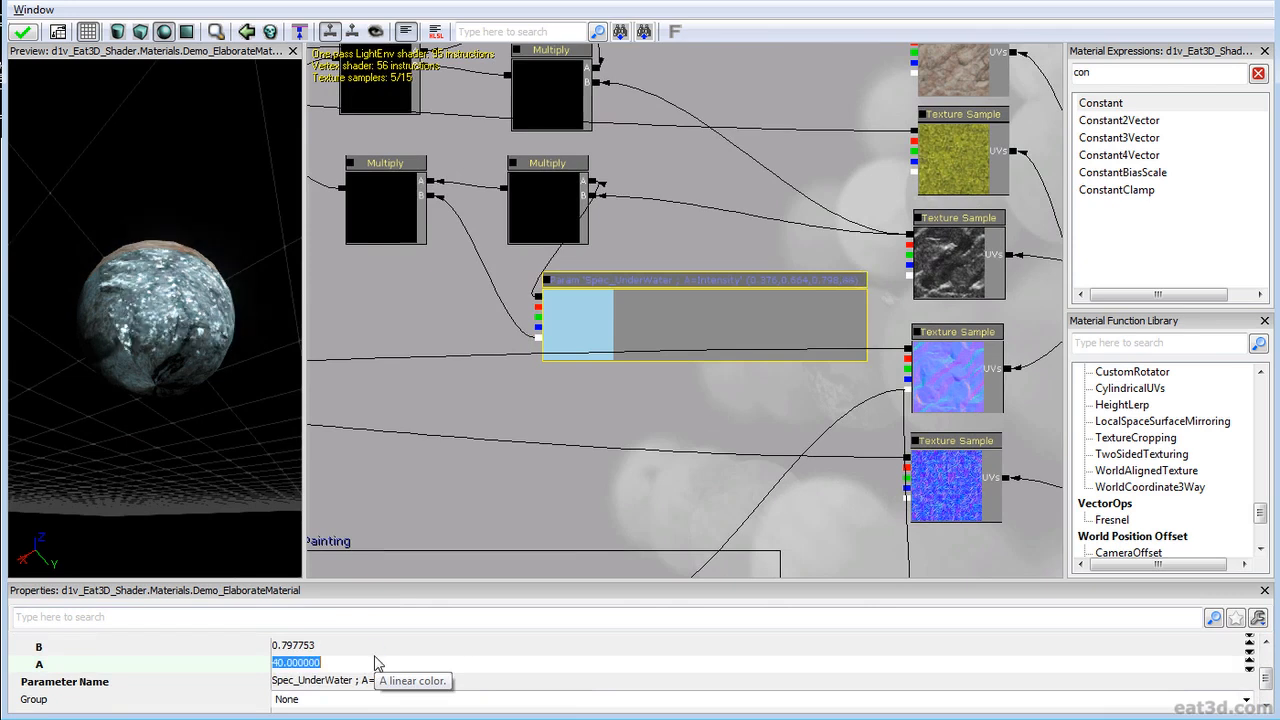
pyautogui.write('2')
pyautogui.moveTo(200, 430)
pyautogui.mouseDown()
pyautogui.moveTo(125, 375)
pyautogui.moveTo(185, 350)
pyautogui.moveTo(215, 355)
pyautogui.moveTo(225, 410)
pyautogui.moveTo(170, 350)
pyautogui.moveTo(30, 458)
pyautogui.mouseUp()
# Step: Frame the gloss Lerp and its two parameters in a comment box titled "Glossness"
pyautogui.scroll(-6, 590, 487)
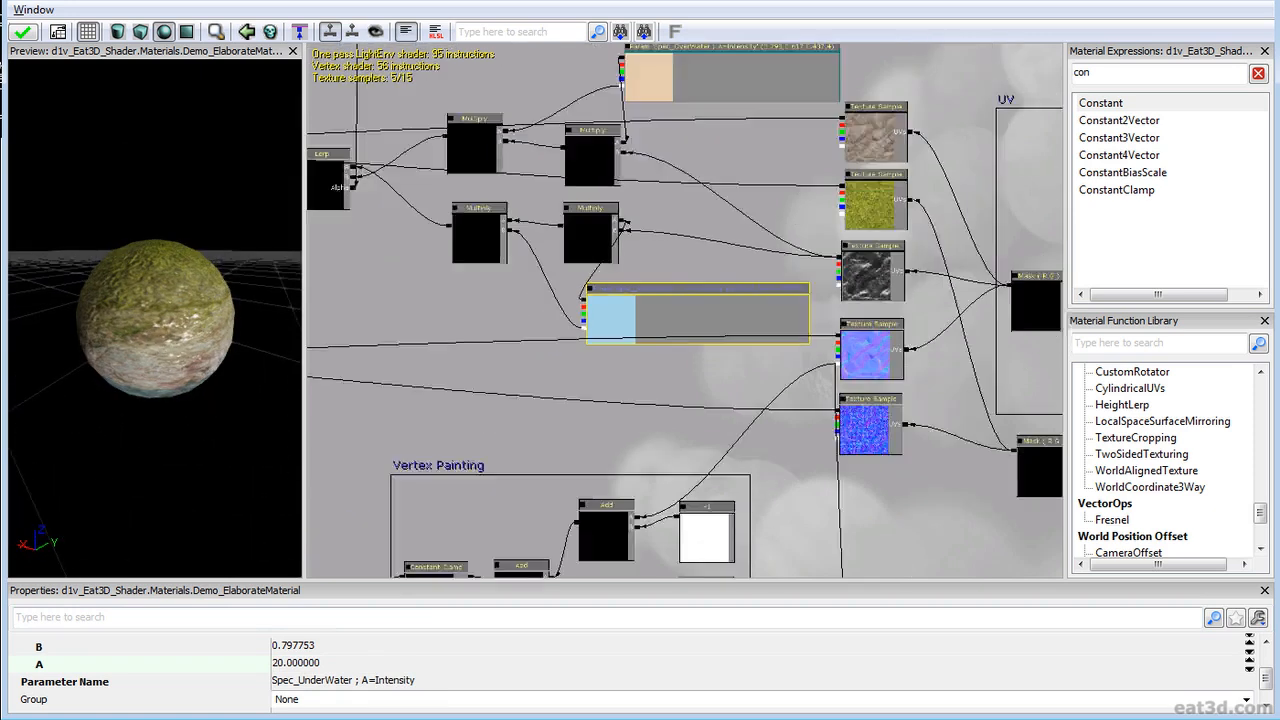
pyautogui.moveTo(566, 380); pyautogui.dragTo(846, 374)
pyautogui.moveTo(498, 356); pyautogui.dragTo(734, 372)
pyautogui.moveTo(532, 399); pyautogui.dragTo(660, 373)
pyautogui.scroll(4, 660, 373)
pyautogui.keyDown('ctrl'); pyautogui.keyDown('alt'); pyautogui.moveTo(588, 468); pyautogui.dragTo(651, 379); pyautogui.keyUp('alt'); pyautogui.keyUp('ctrl')
pyautogui.rightClick(526, 465)
pyautogui.click(572, 718)
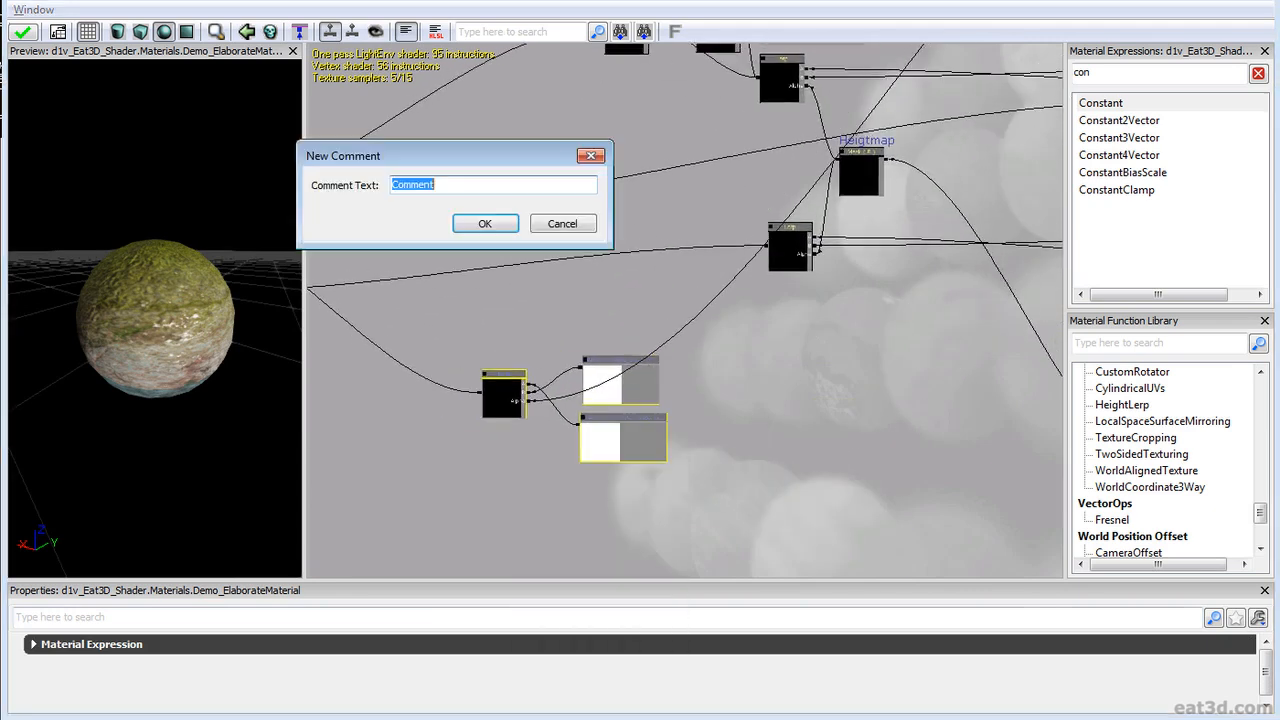
pyautogui.write('Glossness')
pyautogui.press('Return')
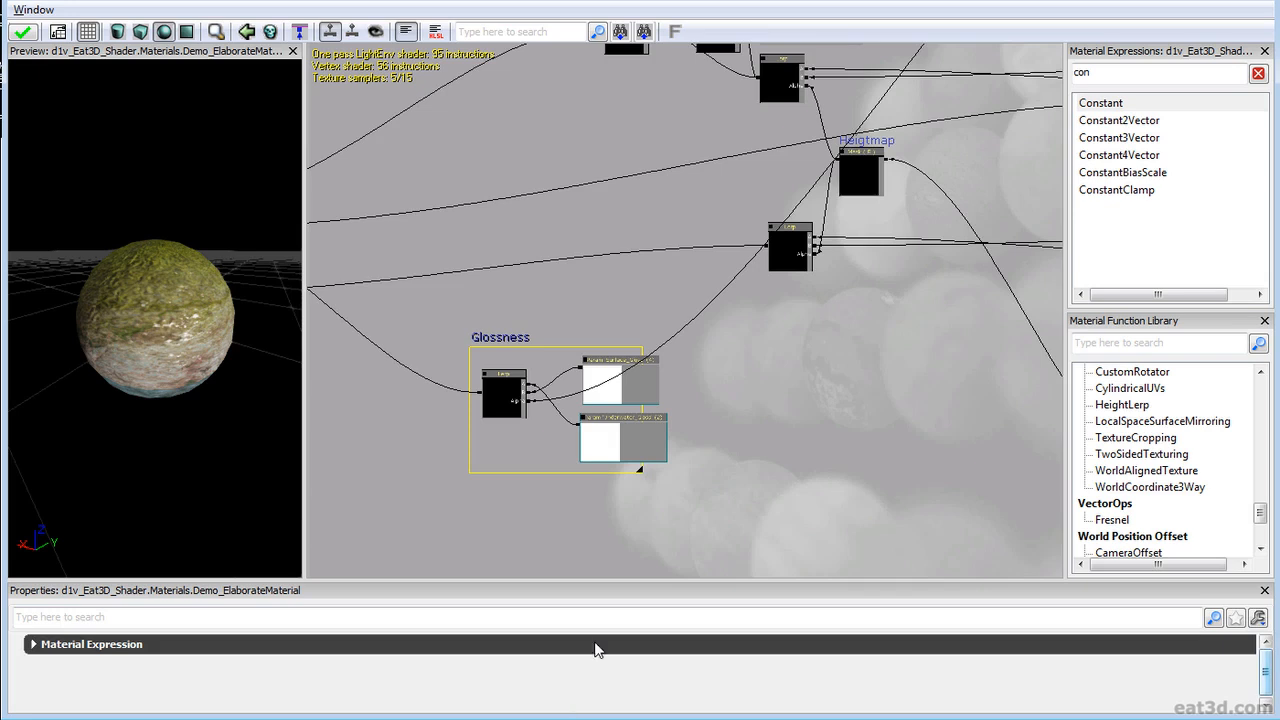
# Step: Examine the overall layout of the material network and its comment groups
pyautogui.moveTo(726, 286); pyautogui.dragTo(718, 565)
pyautogui.scroll(4, 702, 560)
pyautogui.click(571, 334)
pyautogui.scroll(-4, 600, 354)
pyautogui.moveTo(564, 232); pyautogui.dragTo(587, 332)
pyautogui.moveTo(626, 288); pyautogui.dragTo(628, 268)
pyautogui.scroll(-6, 578, 300)
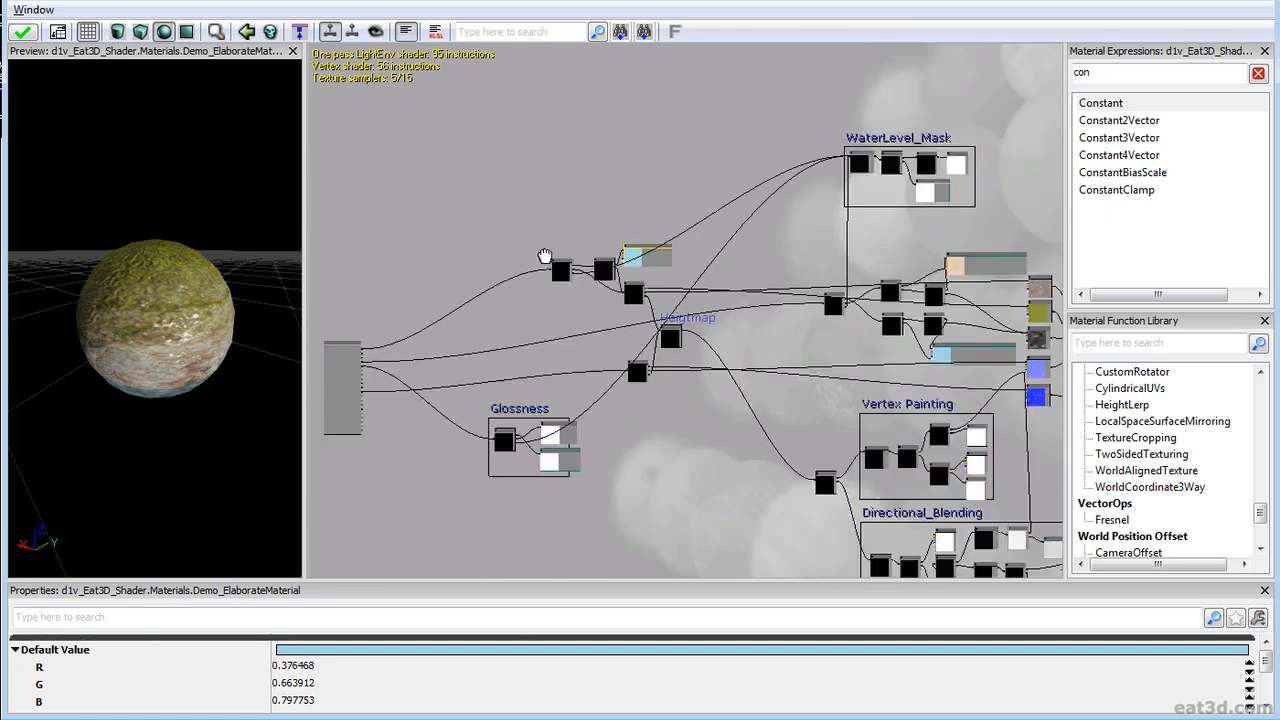
pyautogui.moveTo(428, 137)
pyautogui.mouseDown()
pyautogui.moveTo(430, 100)
pyautogui.moveTo(479, 153)
pyautogui.mouseUp()
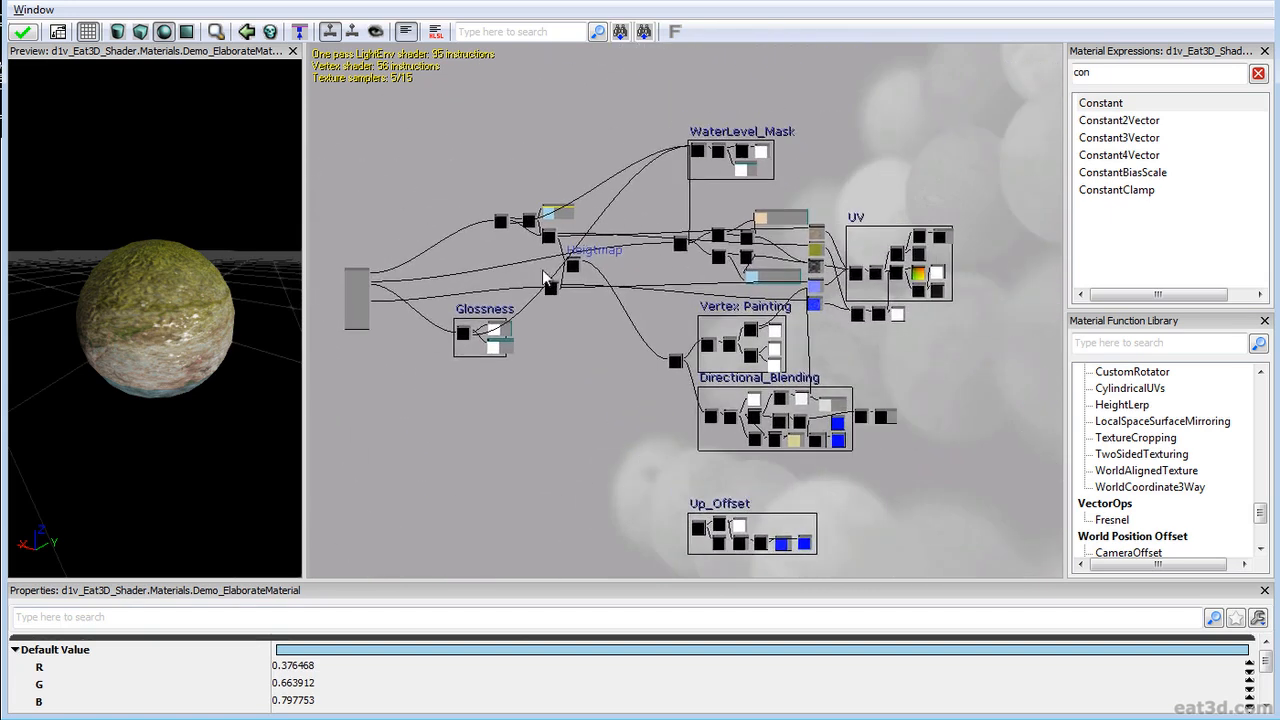
pyautogui.moveTo(548, 275); pyautogui.dragTo(545, 237)
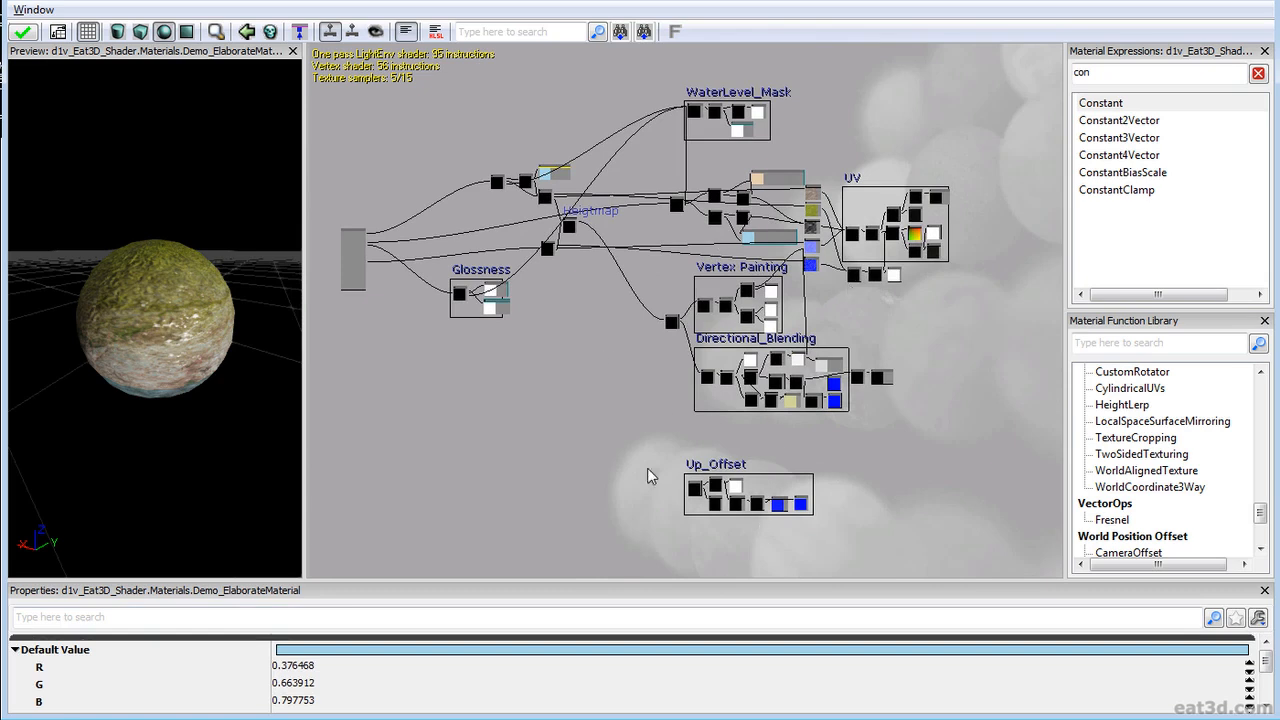
# Step: Move the Up_Offset group up toward the other groups and connect its output to the material's WorldPositionOffset input
pyautogui.keyDown('ctrl'); pyautogui.keyDown('alt'); pyautogui.moveTo(646, 537); pyautogui.dragTo(900, 438); pyautogui.keyUp('alt'); pyautogui.keyUp('ctrl')
pyautogui.keyDown('ctrl'); pyautogui.moveTo(714, 463); pyautogui.dragTo(640, 350); pyautogui.keyUp('ctrl')
pyautogui.scroll(3, 662, 424)
pyautogui.scroll(2, 643, 418)
pyautogui.click(650, 375)
pyautogui.scroll(3, 649, 374)
pyautogui.click(649, 374)
pyautogui.scroll(-5, 649, 373)
pyautogui.moveTo(649, 373); pyautogui.dragTo(910, 363)
pyautogui.scroll(2, 340, 90)
pyautogui.scroll(2, 1052, 305)
pyautogui.scroll(1, 890, 386)
pyautogui.moveTo(925, 440); pyautogui.dragTo(578, 262)
pyautogui.scroll(-5, 700, 303)
# Step: Inspect the water level, specular and gloss on the preview sphere from several angles and distances
pyautogui.moveTo(194, 277); pyautogui.dragTo(145, 205)
pyautogui.moveTo(534, 241); pyautogui.dragTo(384, 390)
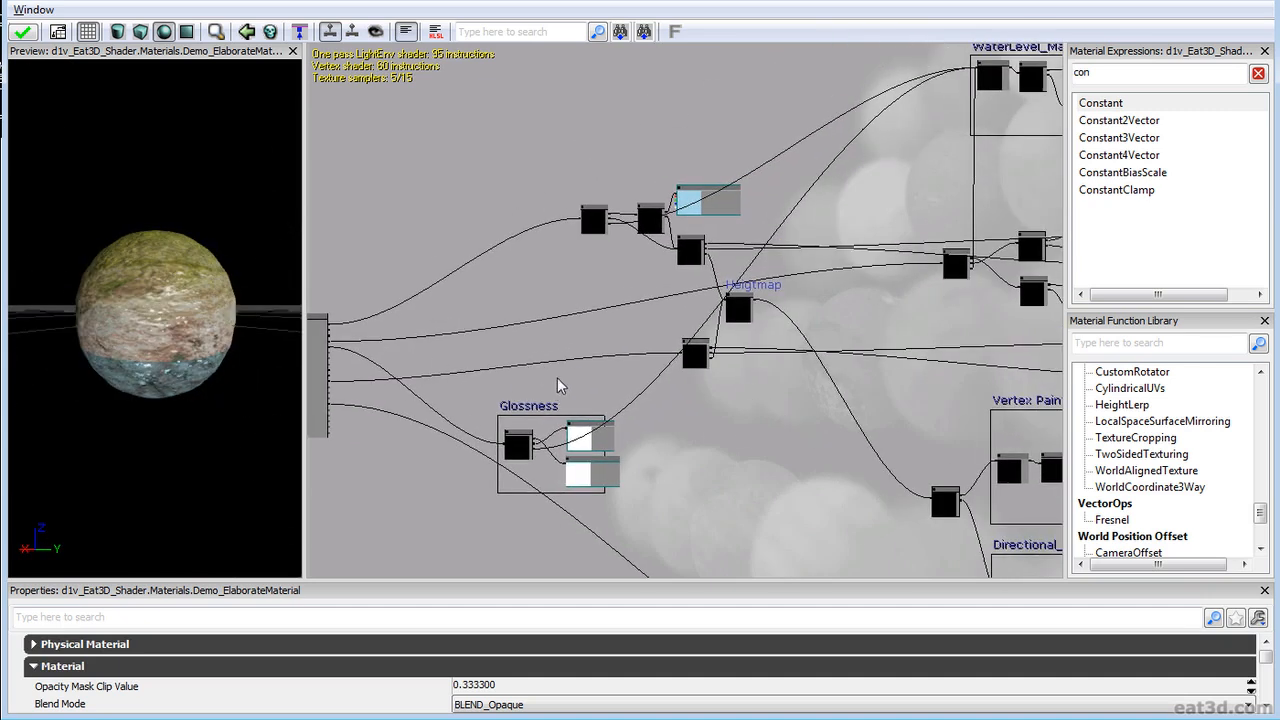
pyautogui.moveTo(466, 456); pyautogui.dragTo(664, 441)
pyautogui.scroll(3, 640, 459)
pyautogui.moveTo(139, 397); pyautogui.dragTo(146, 370)
pyautogui.moveTo(146, 370); pyautogui.dragTo(146, 335, button='right')
pyautogui.moveTo(146, 335); pyautogui.dragTo(222, 345)
pyautogui.moveTo(222, 345); pyautogui.dragTo(226, 450, button='right')
pyautogui.moveTo(226, 450); pyautogui.dragTo(126, 420)
pyautogui.moveTo(242, 418)
pyautogui.mouseDown()
pyautogui.moveTo(126, 379)
pyautogui.moveTo(171, 341)
pyautogui.moveTo(234, 438)
pyautogui.mouseUp()
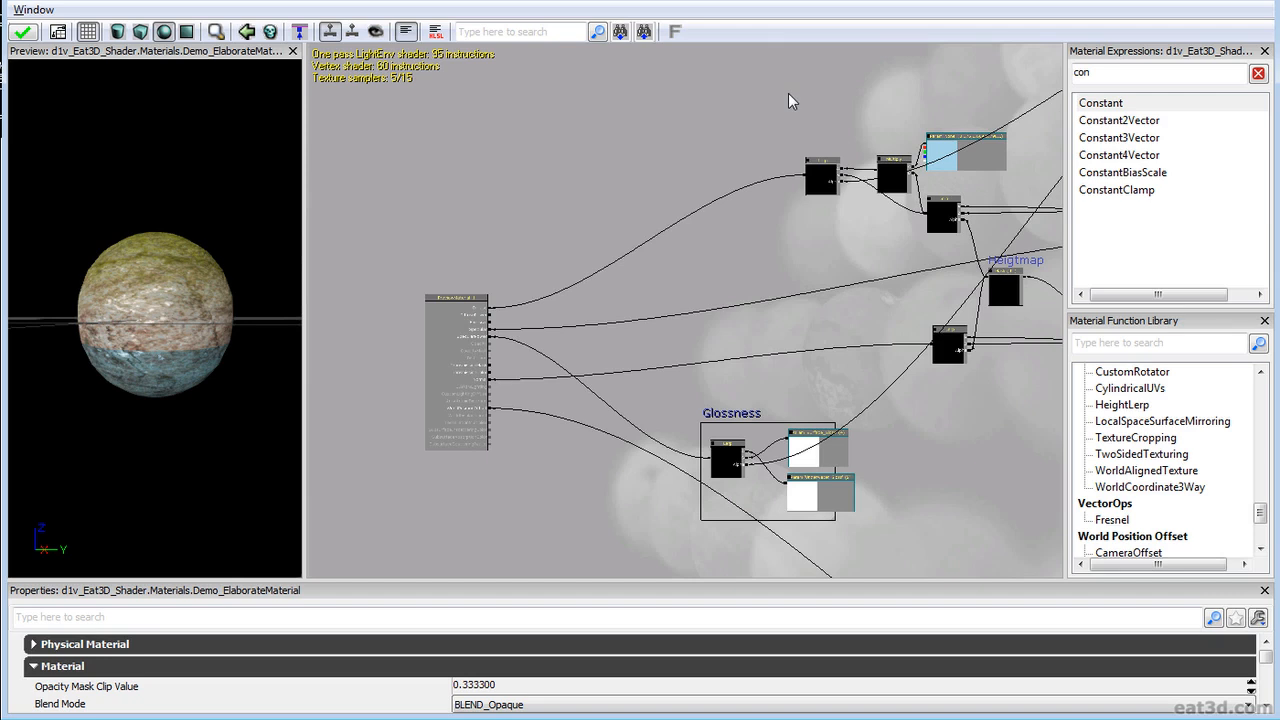
# Step: Switch to the Content Browser and search the whole UDKGame folder for "cubemap"
pyautogui.hotkey('ctrl', 'Tab')
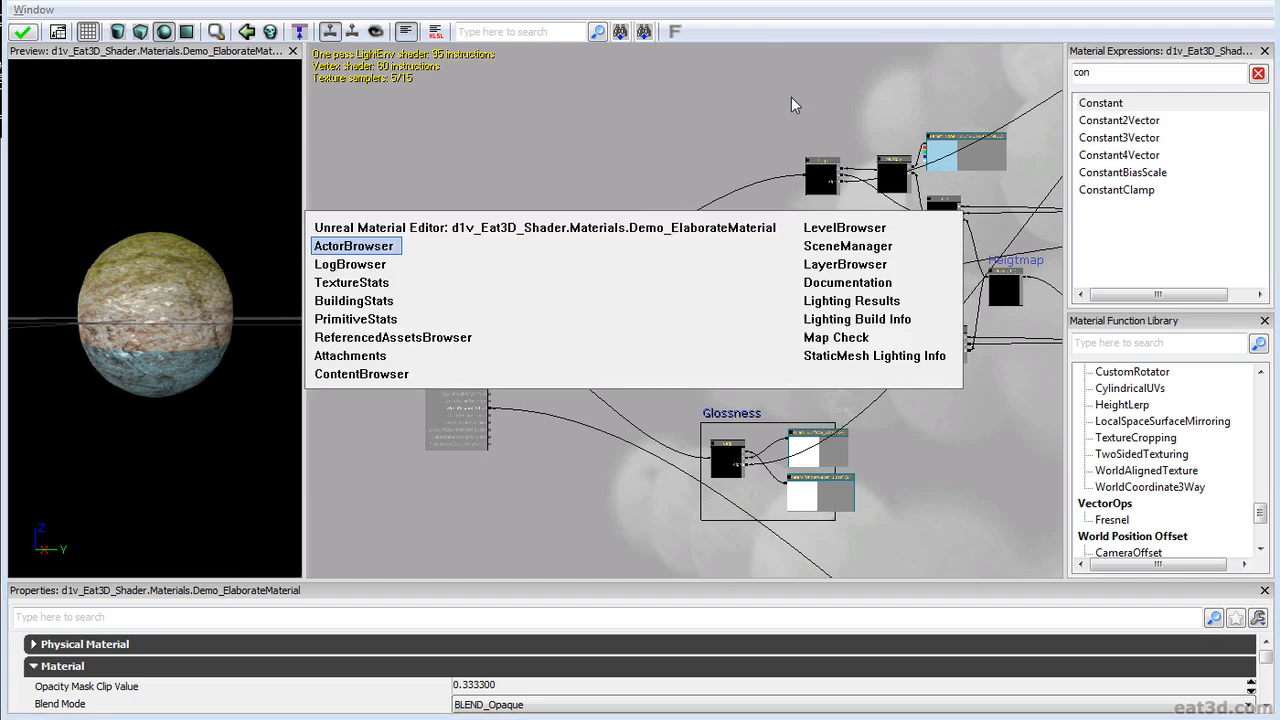
pyautogui.click(400, 373)
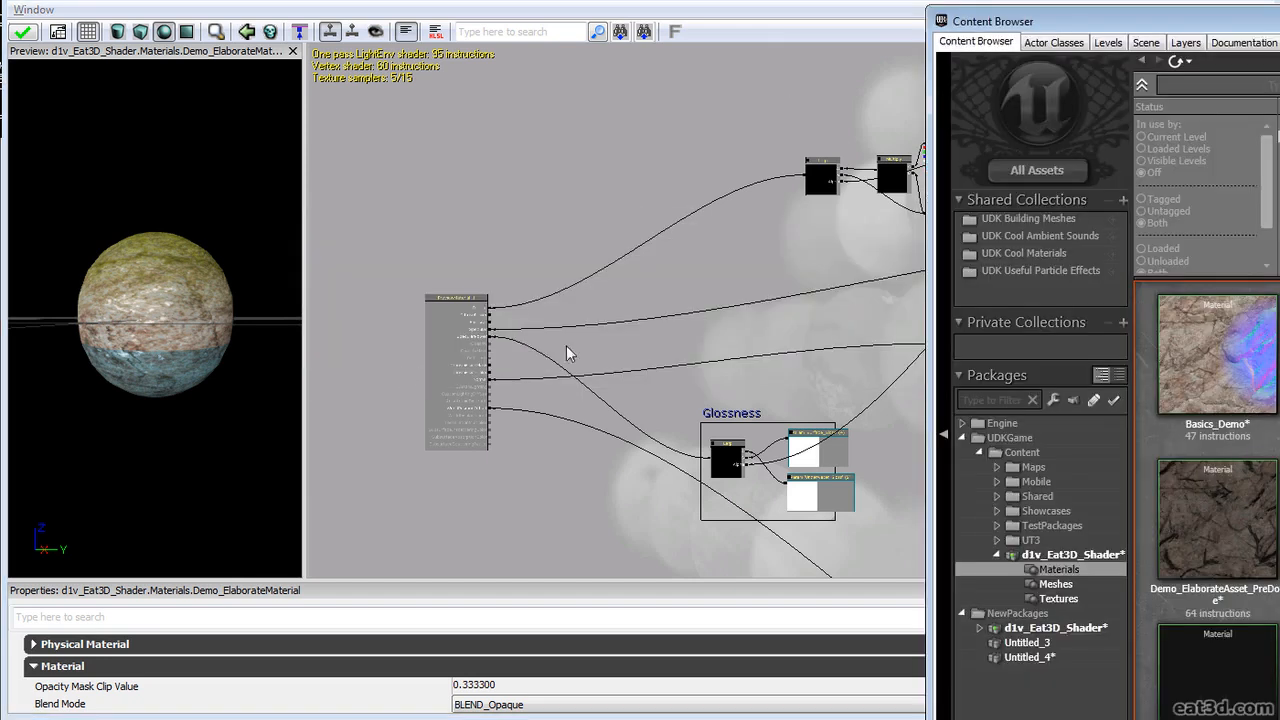
pyautogui.moveTo(1108, 28); pyautogui.dragTo(620, 2)
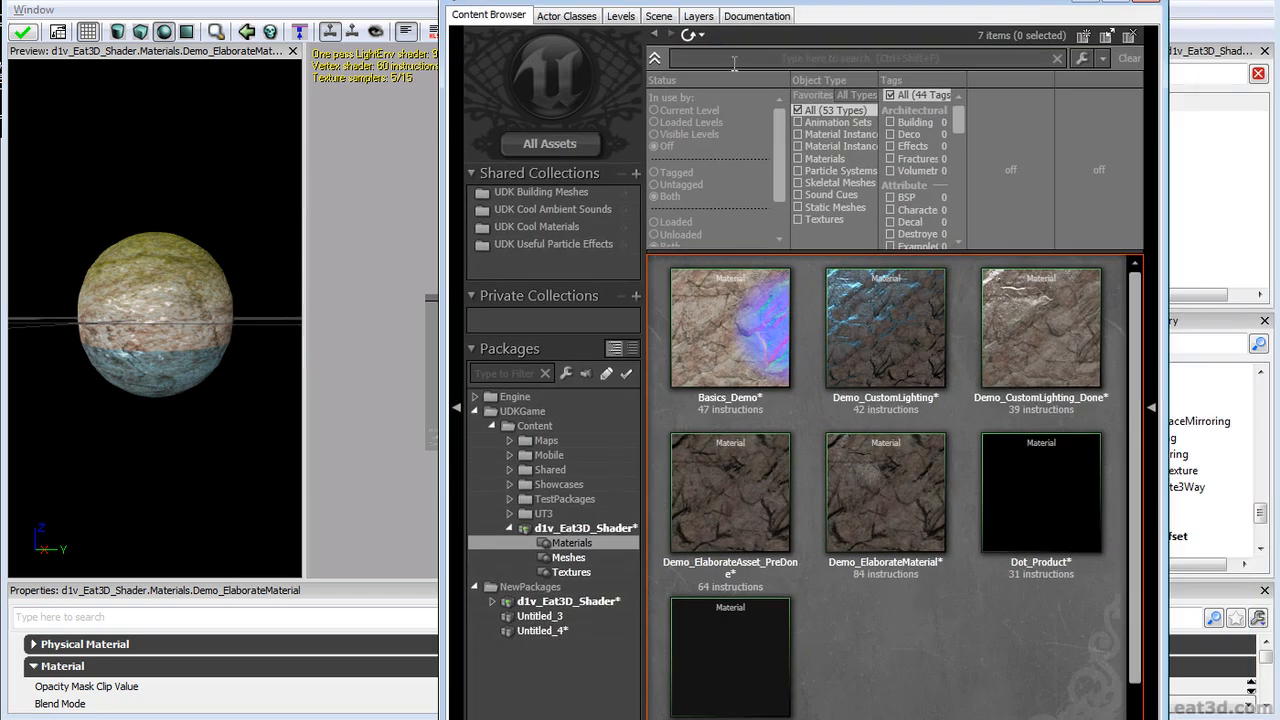
pyautogui.click(522, 411)
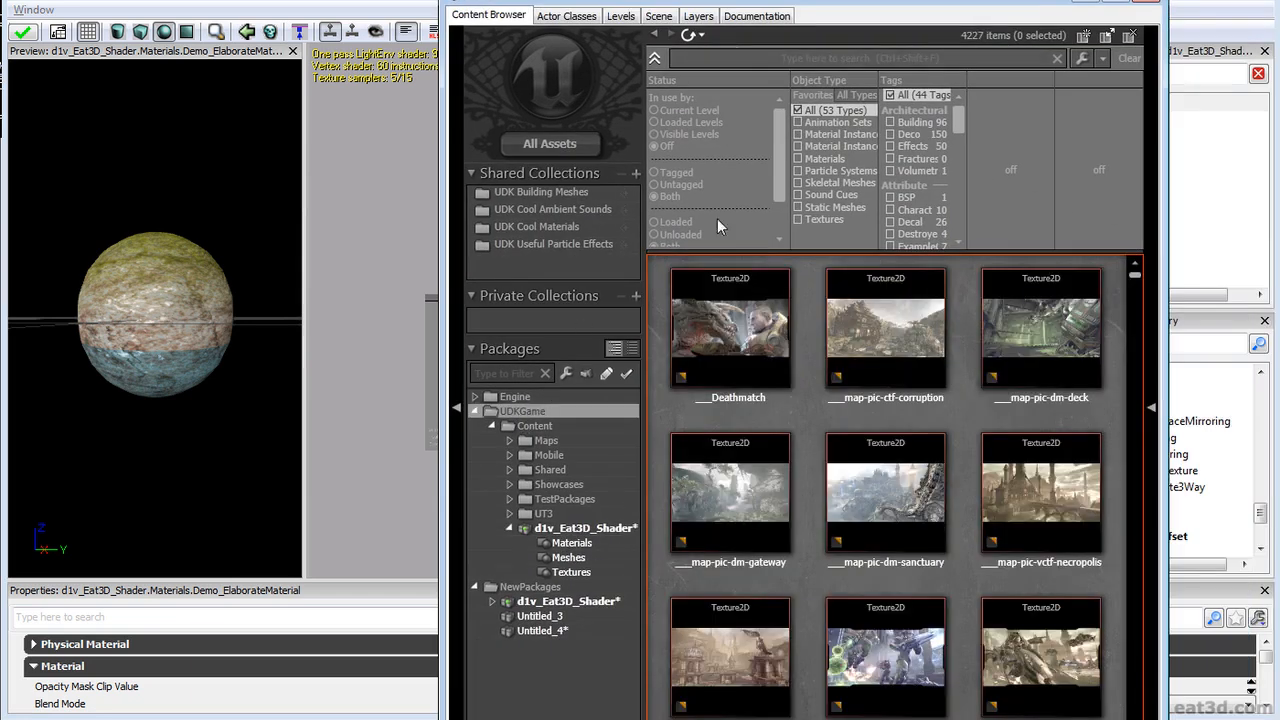
pyautogui.hotkey('ctrl', 'shift', 'f')
pyautogui.write('c')
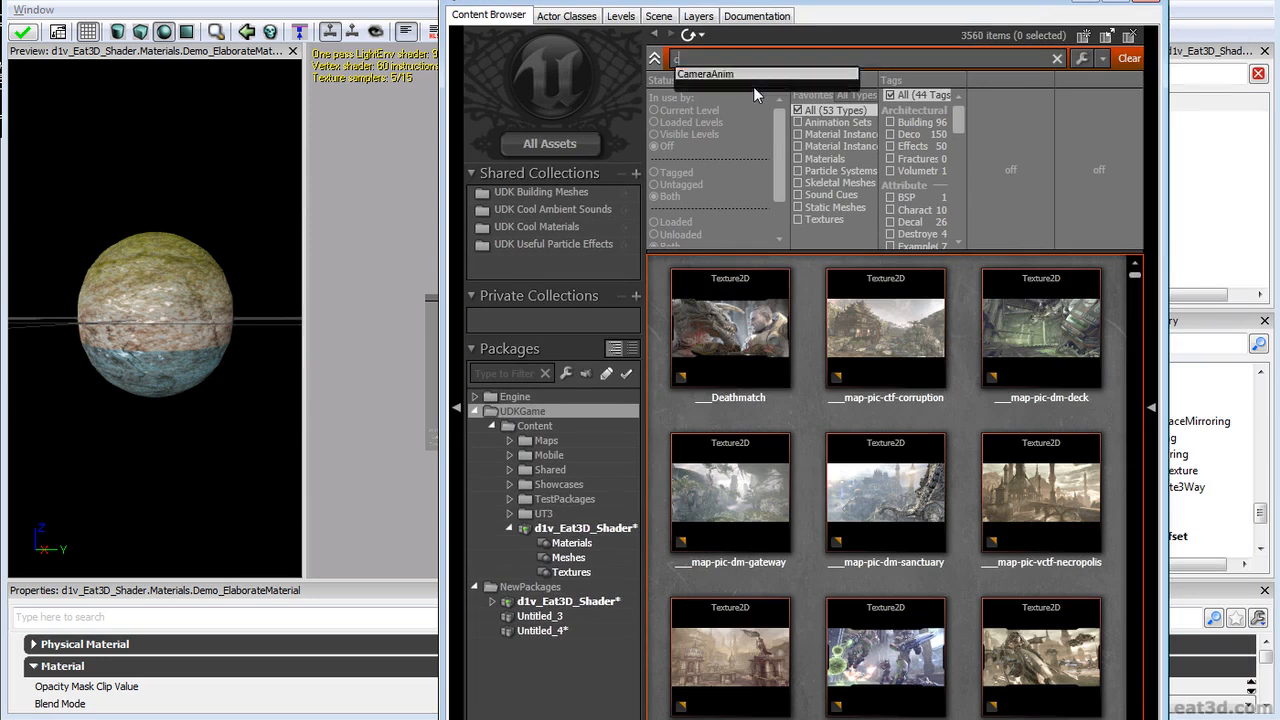
pyautogui.write('ubemap')
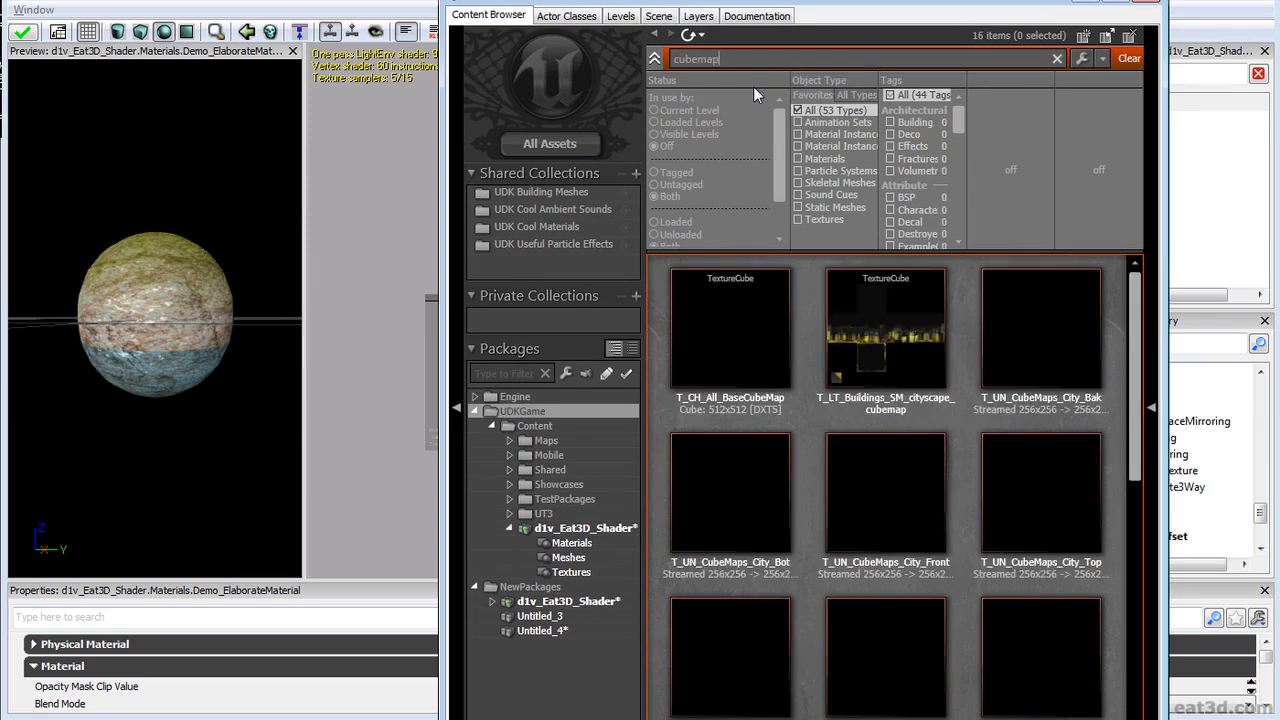
# Step: Add the T_UN_CubeMaps_Sky01 cubemap to the material graph as a Texture Sample and position it near the material node
pyautogui.moveTo(1136, 436); pyautogui.dragTo(1132, 622)
pyautogui.click(1082, 605)
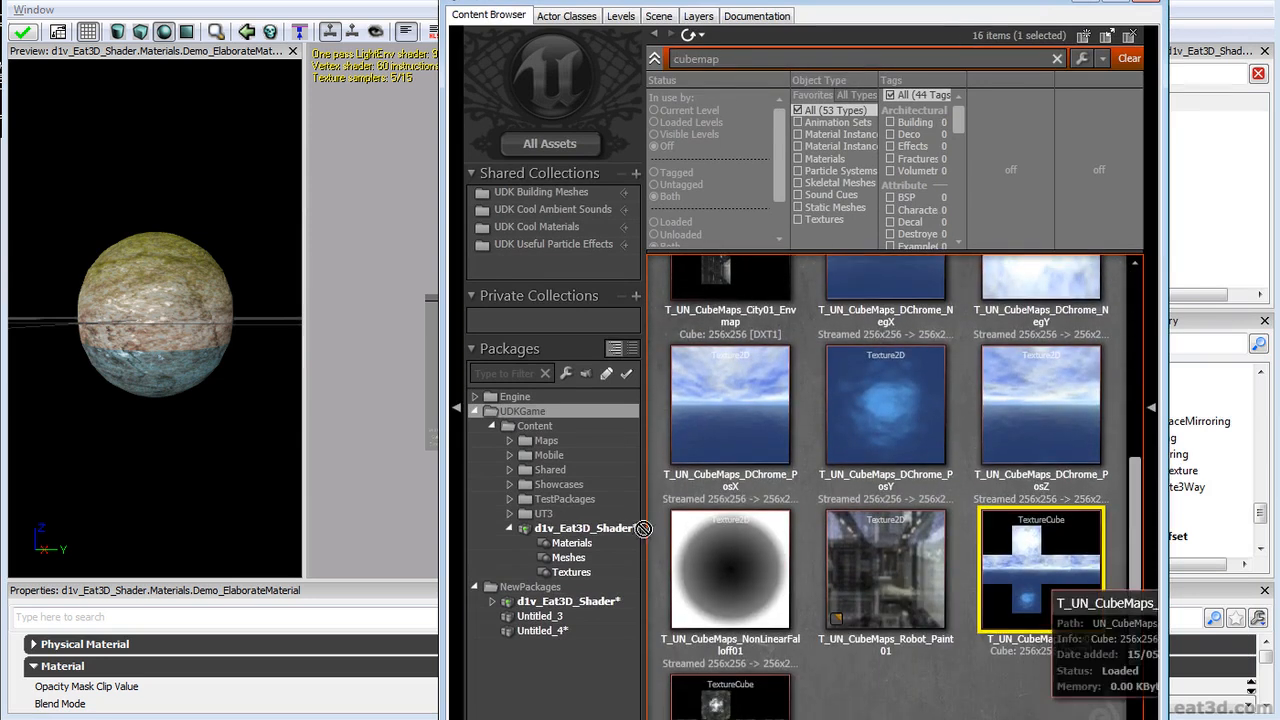
pyautogui.click(335, 395)
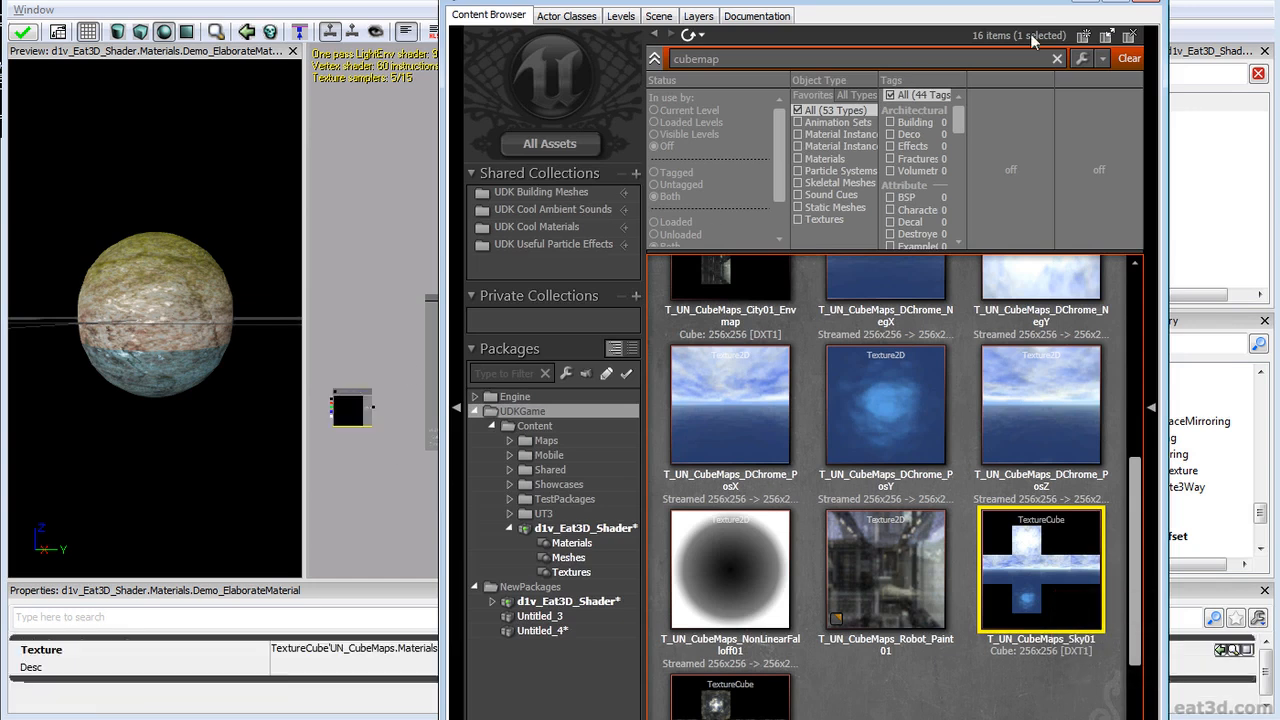
pyautogui.click(1085, 1)
pyautogui.keyDown('ctrl'); pyautogui.moveTo(357, 404); pyautogui.dragTo(650, 318); pyautogui.keyUp('ctrl')
# Step: Duplicate the Add, Subtract and Reflection Vector nodes in the Directional_Blending group
pyautogui.moveTo(822, 419); pyautogui.dragTo(469, 143)
pyautogui.scroll(-2, 469, 143)
pyautogui.moveTo(853, 398); pyautogui.dragTo(728, 472)
pyautogui.scroll(5, 703, 576)
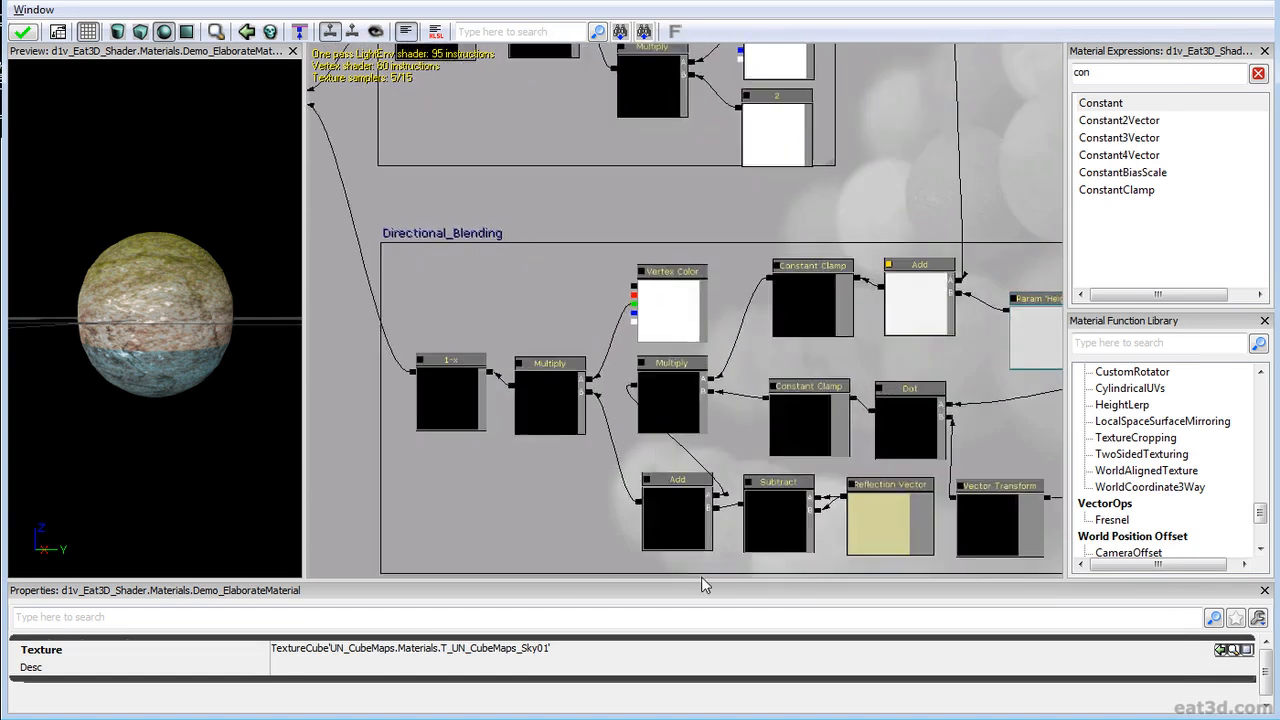
pyautogui.moveTo(703, 578); pyautogui.dragTo(591, 494)
pyautogui.scroll(3, 588, 510)
pyautogui.moveTo(583, 537); pyautogui.dragTo(698, 523)
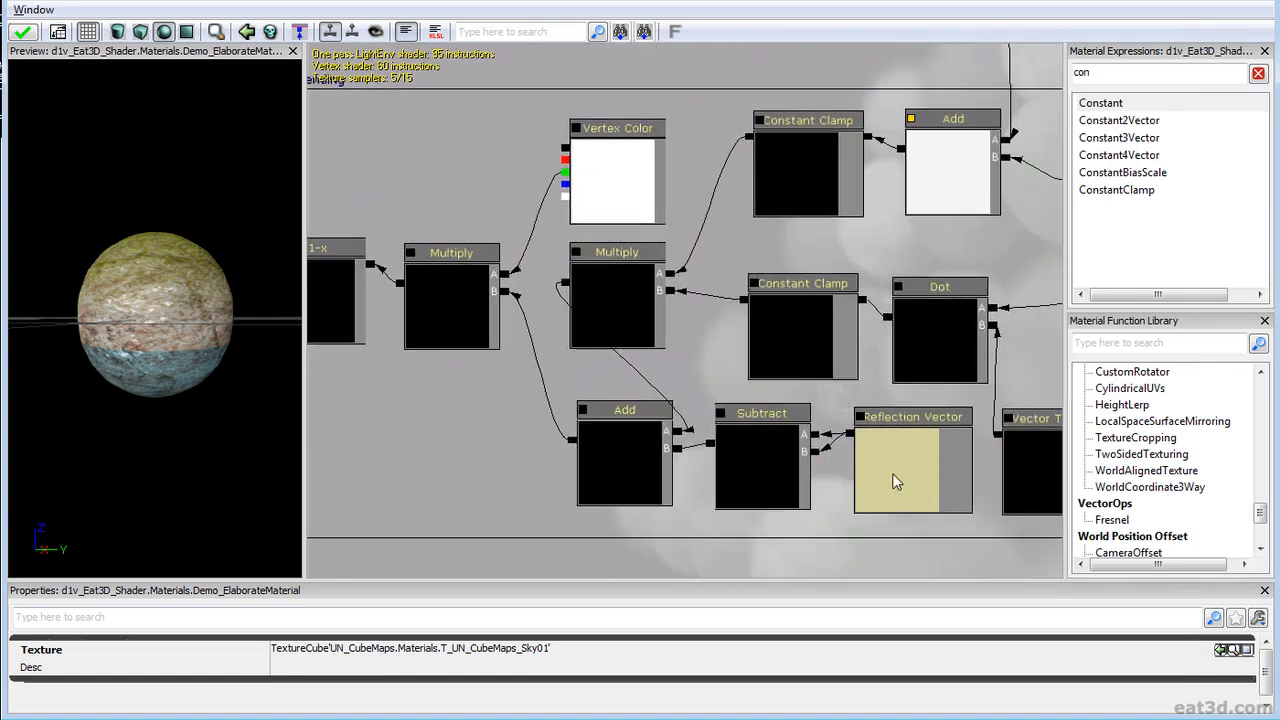
pyautogui.click(782, 462)
pyautogui.keyDown('ctrl'); pyautogui.keyDown('alt'); pyautogui.moveTo(589, 537); pyautogui.dragTo(907, 464); pyautogui.keyUp('alt'); pyautogui.keyUp('ctrl')
pyautogui.hotkey('ctrl', 'w')
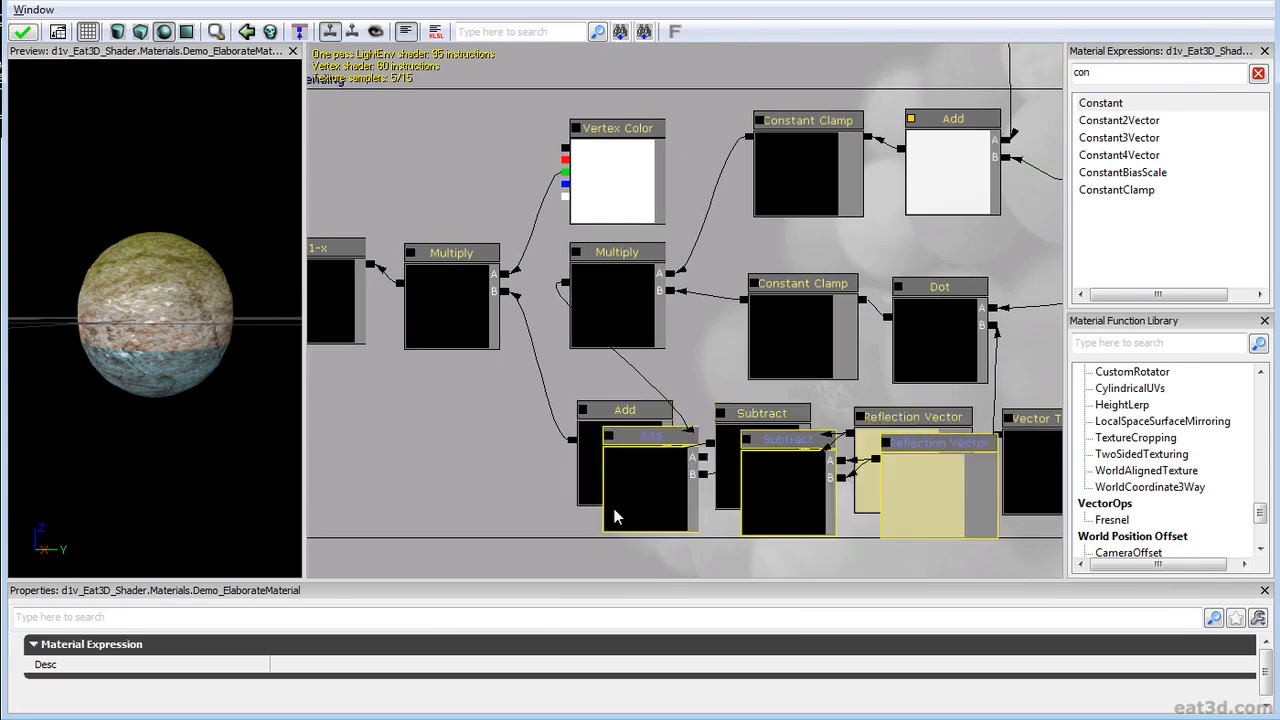
# Step: Bring the three duplicated nodes out of Directional_Blending and place them beside the cubemap Texture Sample
pyautogui.scroll(-7, 612, 514)
pyautogui.moveTo(737, 276); pyautogui.dragTo(1010, 398)
pyautogui.keyDown('ctrl'); pyautogui.moveTo(948, 482); pyautogui.dragTo(494, 405); pyautogui.keyUp('ctrl')
pyautogui.moveTo(476, 387); pyautogui.dragTo(694, 316)
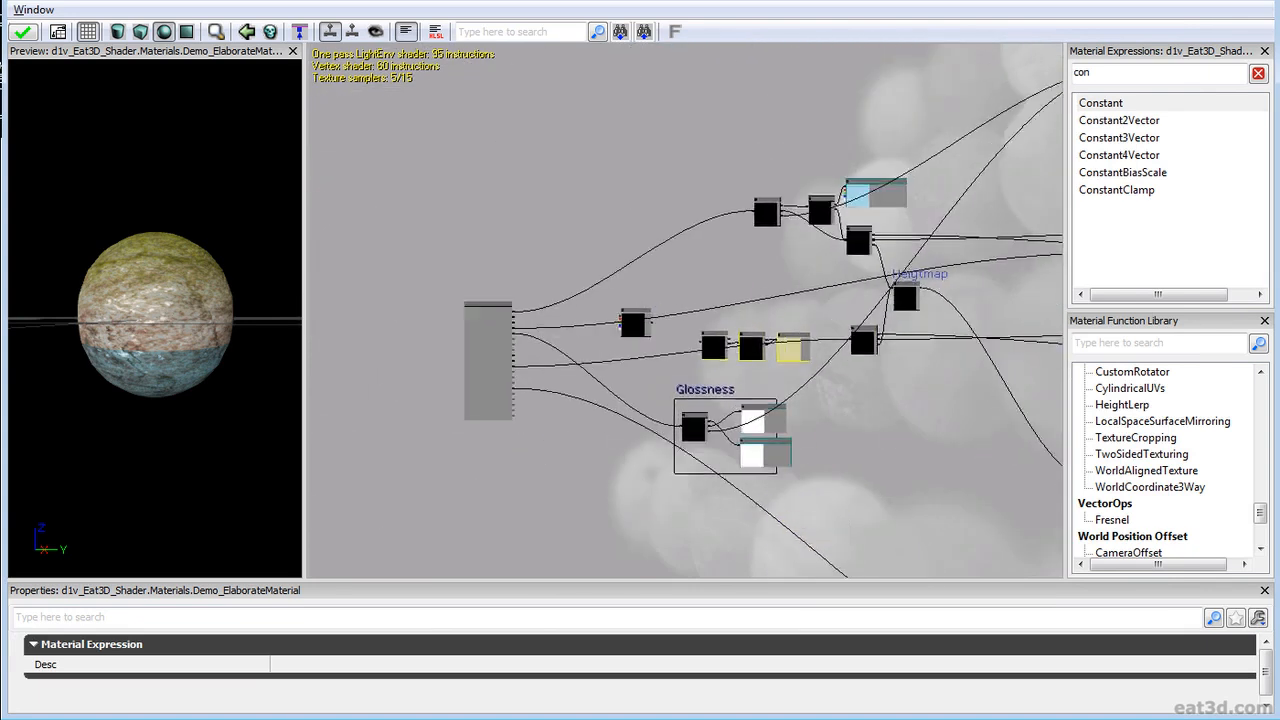
pyautogui.scroll(4, 700, 320)
pyautogui.keyDown('ctrl'); pyautogui.moveTo(884, 417); pyautogui.dragTo(579, 355); pyautogui.keyUp('ctrl')
# Step: Connect the copied Reflection Vector to the cubemap's UVs, delete the copied Add and Subtract, and move the Reflection Vector closer
pyautogui.scroll(2, 860, 380)
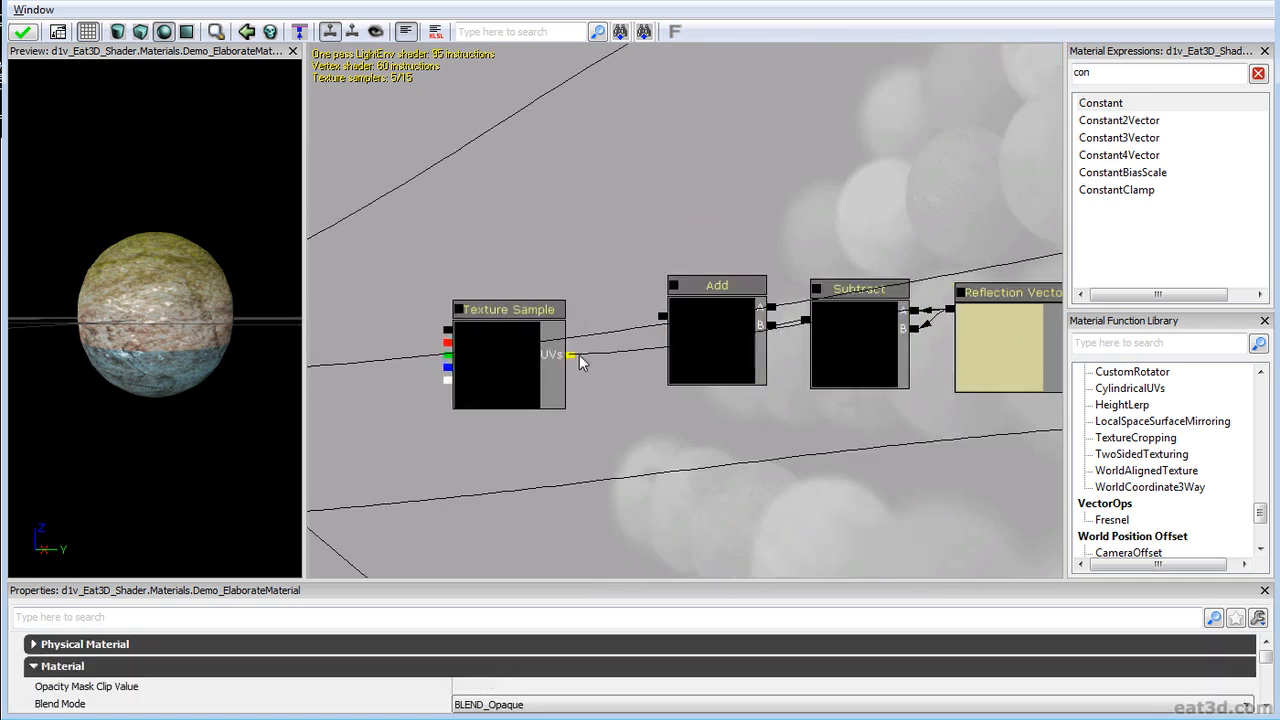
pyautogui.click(811, 328)
pyautogui.keyDown('ctrl'); pyautogui.keyDown('alt'); pyautogui.moveTo(700, 432); pyautogui.dragTo(826, 292); pyautogui.keyUp('alt'); pyautogui.keyUp('ctrl')
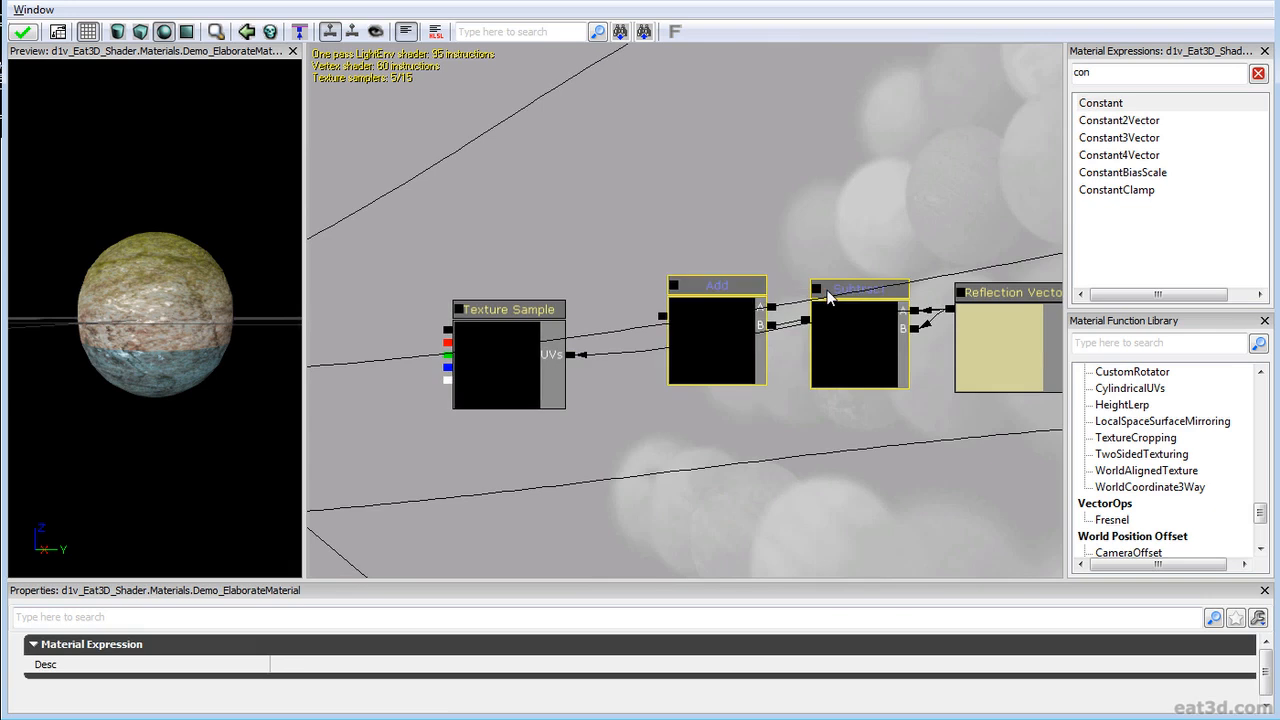
pyautogui.press('Delete')
pyautogui.click(983, 349)
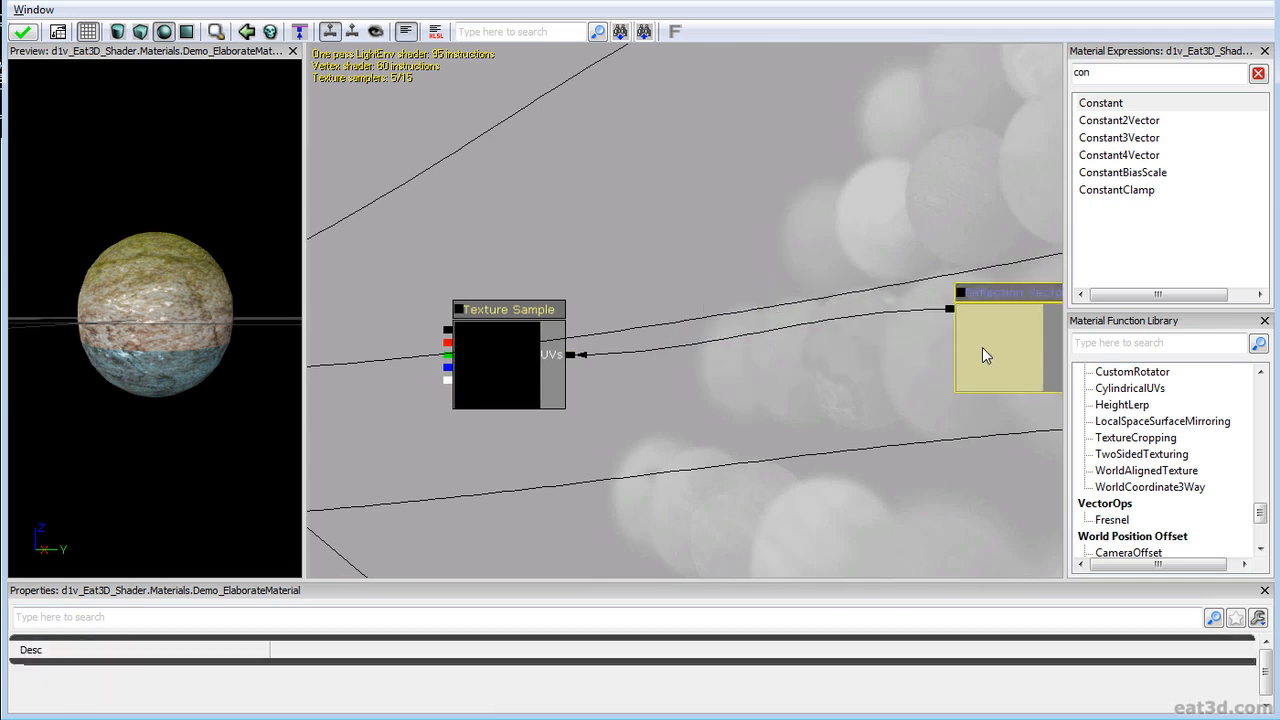
pyautogui.keyDown('ctrl'); pyautogui.moveTo(986, 346); pyautogui.dragTo(665, 373); pyautogui.keyUp('ctrl')
# Step: In Directional_Blending, connect the output of the Multiply below Vertex Color to the B input of the Multiply feeding 1-x
pyautogui.scroll(-5, 665, 373)
pyautogui.moveTo(738, 345); pyautogui.dragTo(431, 106)
pyautogui.scroll(-5, 765, 198)
pyautogui.moveTo(765, 198); pyautogui.dragTo(343, 129)
pyautogui.moveTo(654, 333); pyautogui.dragTo(797, 206)
pyautogui.scroll(5, 774, 315)
pyautogui.moveTo(774, 315); pyautogui.dragTo(805, 511)
pyautogui.scroll(2, 738, 516)
pyautogui.moveTo(618, 310); pyautogui.dragTo(583, 313)
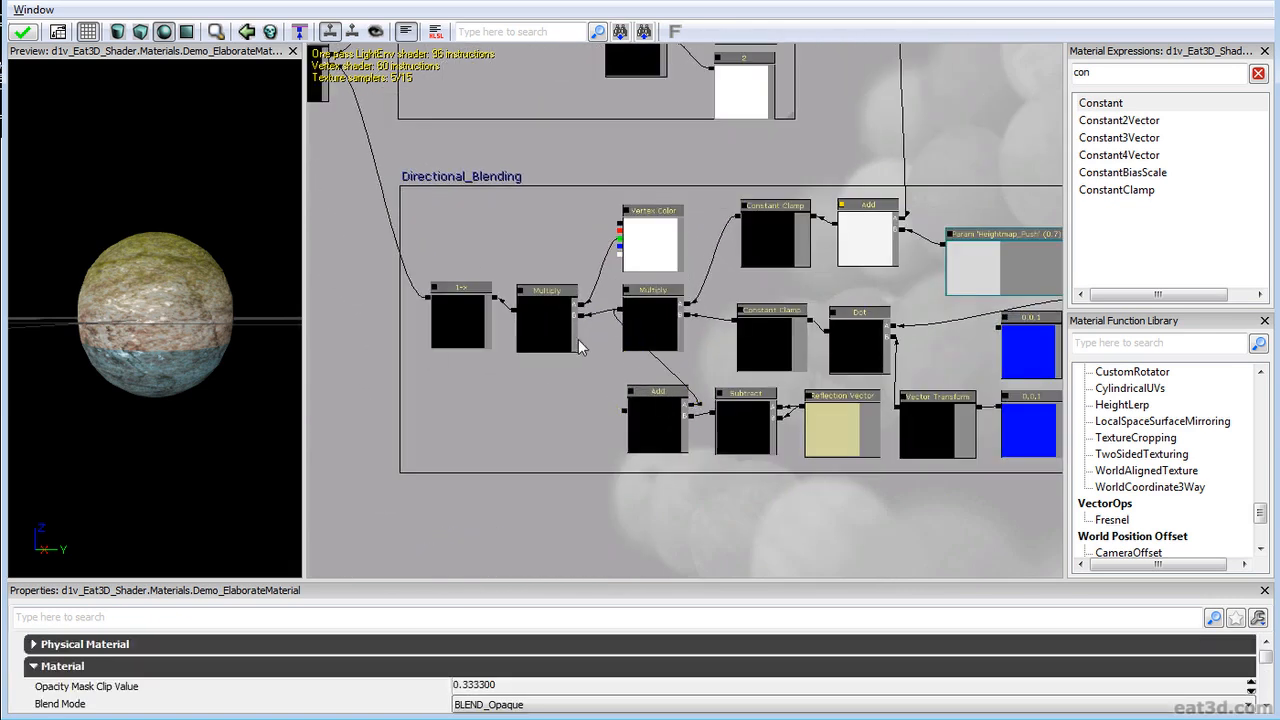
# Step: Shift the cubemap Texture Sample and its Reflection Vector slightly closer to the material node
pyautogui.scroll(-4, 580, 346)
pyautogui.moveTo(500, 366); pyautogui.dragTo(849, 416)
pyautogui.scroll(-3, 656, 375)
pyautogui.moveTo(516, 142); pyautogui.dragTo(774, 381)
pyautogui.scroll(6, 486, 389)
pyautogui.moveTo(486, 389); pyautogui.dragTo(700, 444)
pyautogui.click(723, 303)
pyautogui.keyDown('ctrl'); pyautogui.moveTo(723, 303); pyautogui.dragTo(694, 300); pyautogui.keyUp('ctrl')
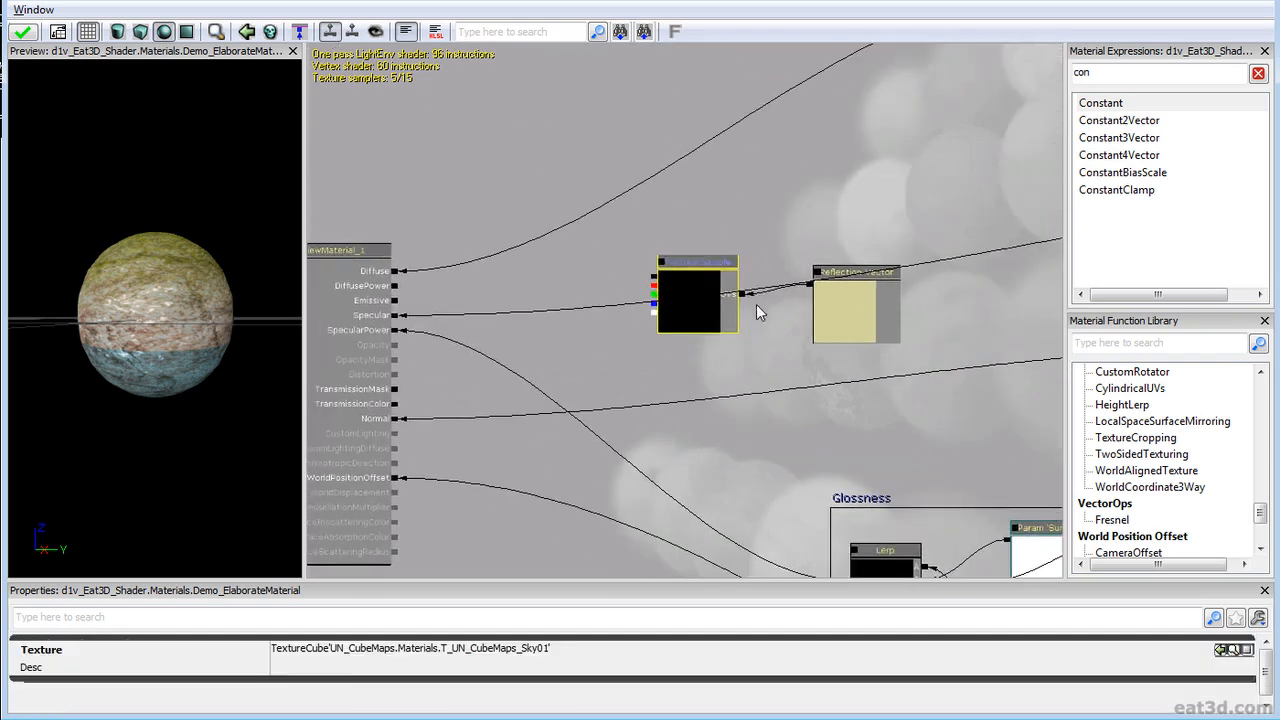
pyautogui.click(845, 306)
pyautogui.keyDown('ctrl'); pyautogui.moveTo(845, 306); pyautogui.dragTo(808, 298); pyautogui.keyUp('ctrl')
pyautogui.scroll(-3, 829, 374)
pyautogui.moveTo(829, 374); pyautogui.dragTo(464, 369)
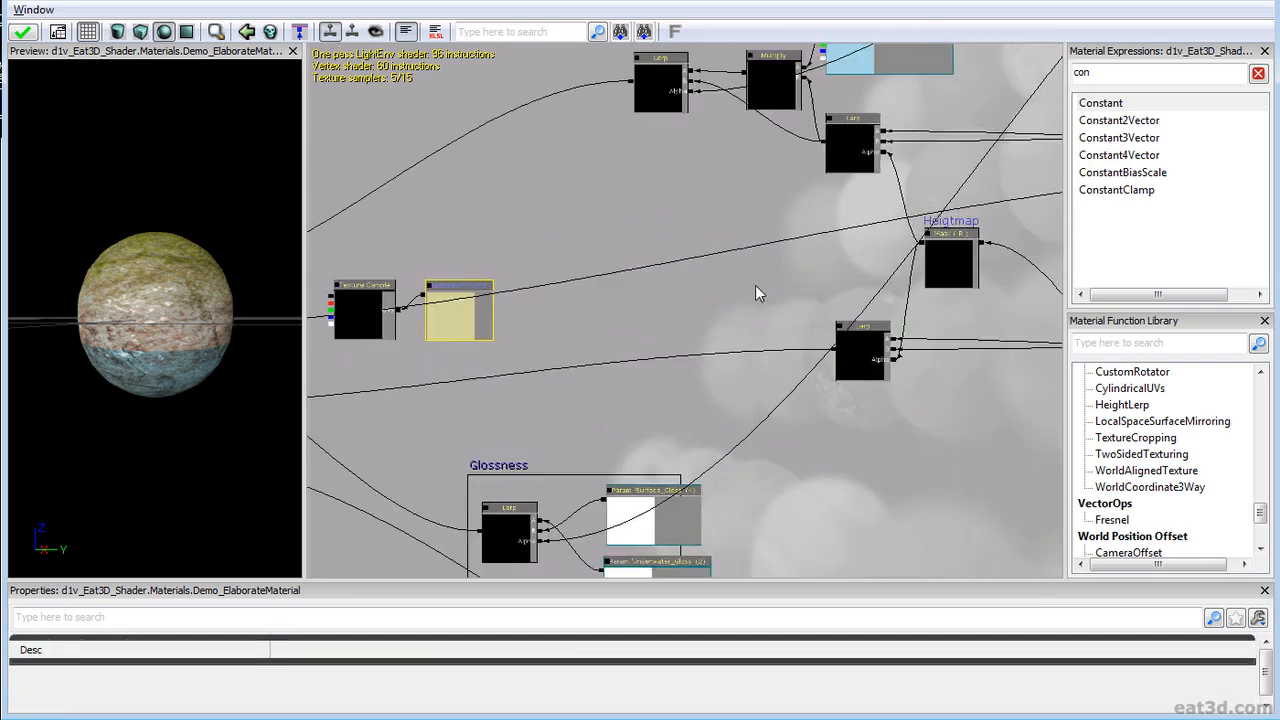
# Step: Duplicate the Surface_Gloss parameter below the cubemap Texture Sample, rename the copy Reflection_Intensity and set its default value to 0.2
pyautogui.moveTo(757, 291); pyautogui.dragTo(637, 472)
pyautogui.moveTo(663, 377); pyautogui.dragTo(781, 117)
pyautogui.scroll(2, 603, 438)
pyautogui.moveTo(603, 438); pyautogui.dragTo(562, 207)
pyautogui.click(848, 309)
pyautogui.hotkey('ctrl', 'w')
pyautogui.click(322, 668)
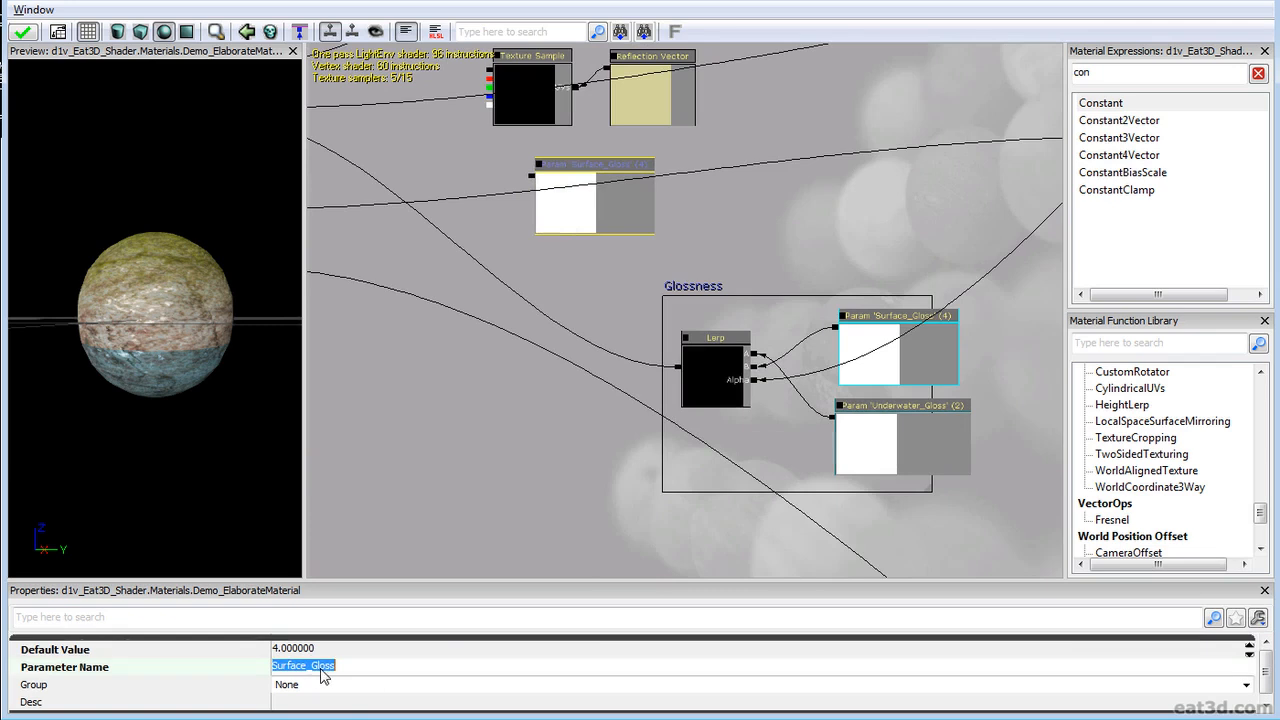
pyautogui.write('Reflection_Intensity')
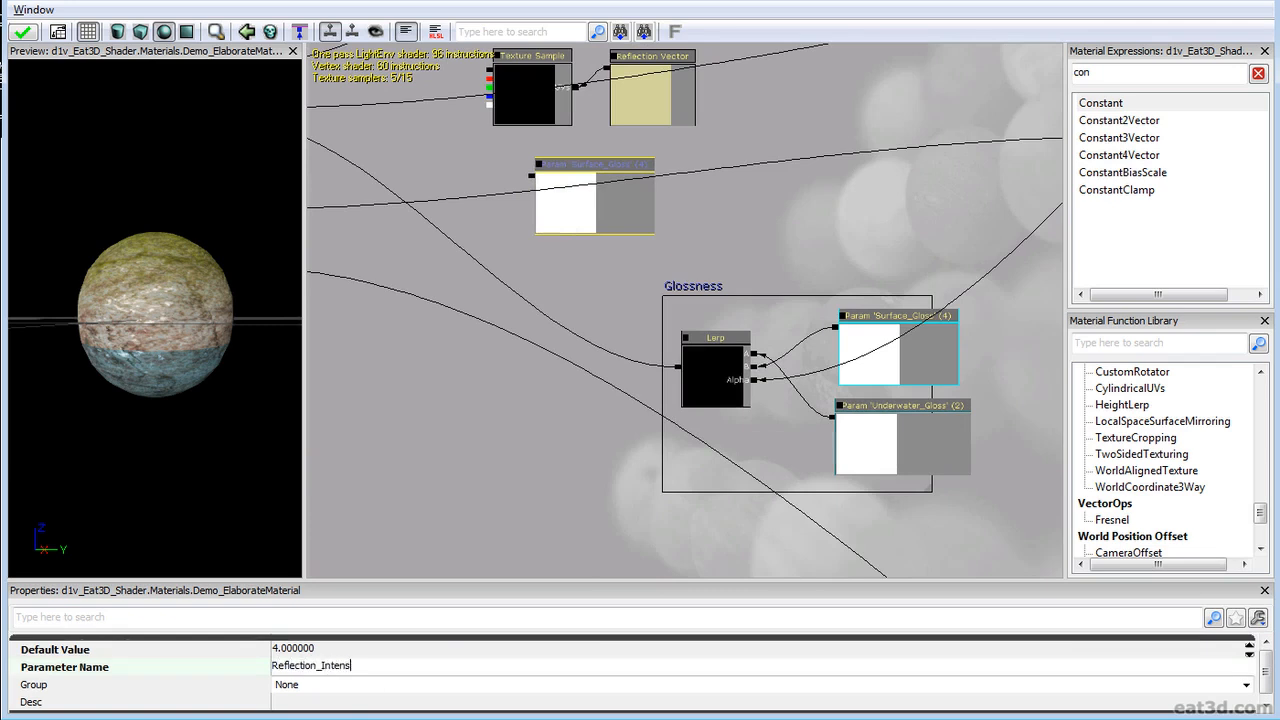
pyautogui.click(302, 648)
pyautogui.write('0.2')
pyautogui.press('Return')
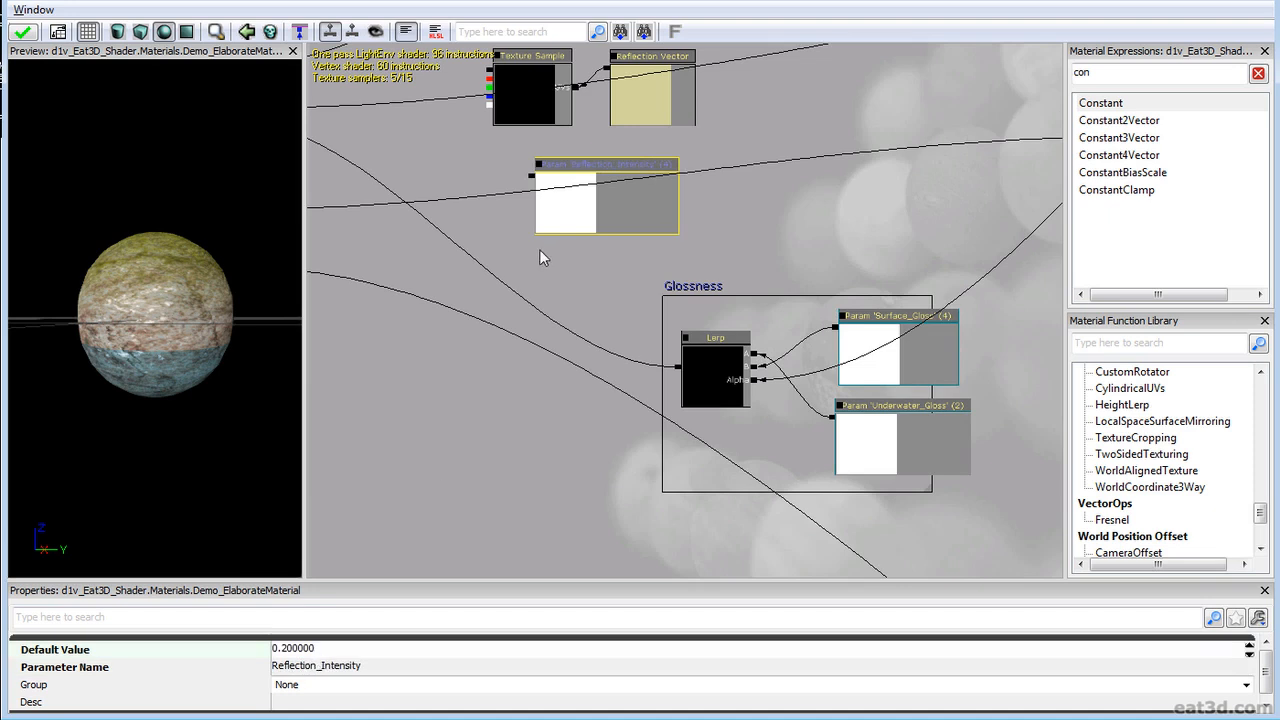
# Step: Bring a copy of a Multiply node over to the cubemap Texture Sample and delete the surplus Reflection_Intensity copy
pyautogui.moveTo(577, 311); pyautogui.dragTo(556, 339)
pyautogui.moveTo(720, 397); pyautogui.dragTo(478, 449)
pyautogui.scroll(-4, 478, 449)
pyautogui.rightClick(601, 272)
pyautogui.moveTo(601, 273); pyautogui.dragTo(597, 316, button='right')
pyautogui.keyDown('ctrl'); pyautogui.click(644, 251); pyautogui.keyUp('ctrl')
pyautogui.hotkey('ctrl', 'w')
pyautogui.keyDown('ctrl'); pyautogui.moveTo(661, 256); pyautogui.dragTo(794, 89); pyautogui.keyUp('ctrl')
pyautogui.scroll(4, 742, 396)
pyautogui.scroll(-5, 630, 322)
pyautogui.click(628, 322)
pyautogui.click(462, 390)
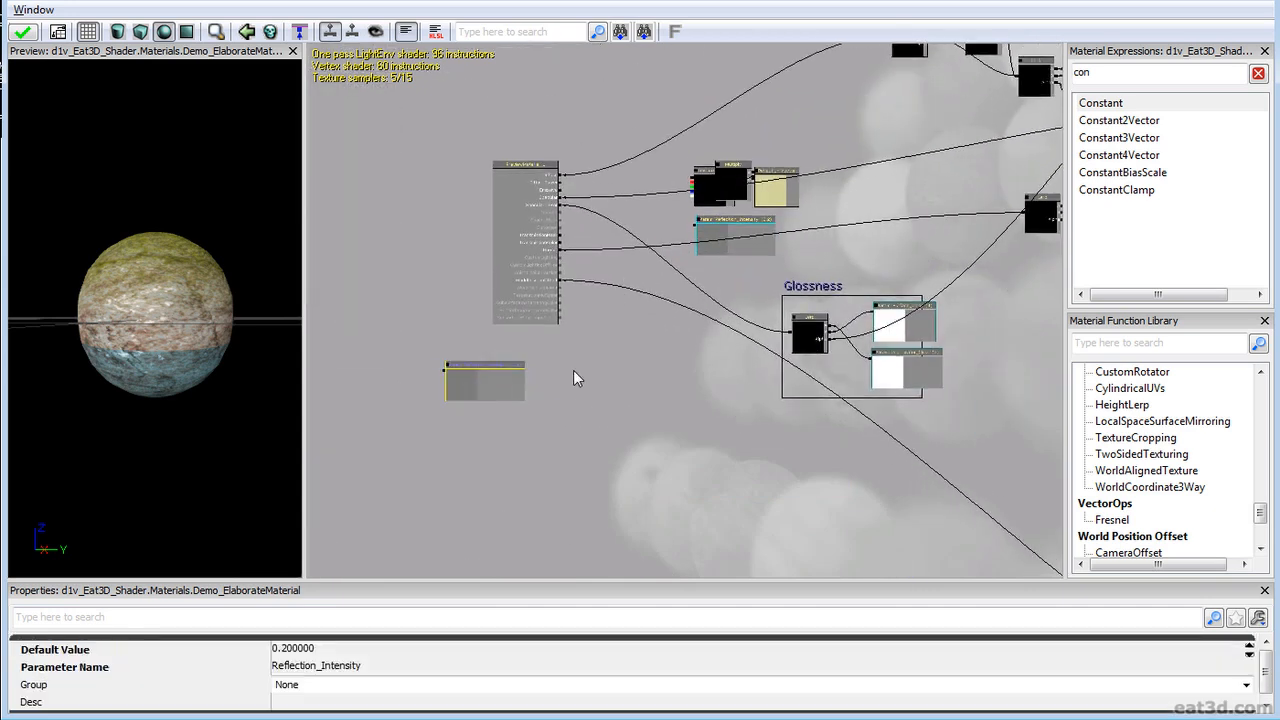
pyautogui.press('Delete')
# Step: Multiply the cubemap's RGB output by Reflection_Intensity and connect the Multiply to the material's Emissive input
pyautogui.scroll(5, 718, 254)
pyautogui.moveTo(718, 254); pyautogui.dragTo(640, 578)
pyautogui.keyDown('ctrl'); pyautogui.moveTo(668, 396); pyautogui.dragTo(451, 478); pyautogui.keyUp('ctrl')
pyautogui.moveTo(450, 495); pyautogui.dragTo(565, 403)
pyautogui.moveTo(691, 401); pyautogui.dragTo(643, 348)
pyautogui.moveTo(658, 297); pyautogui.dragTo(685, 268)
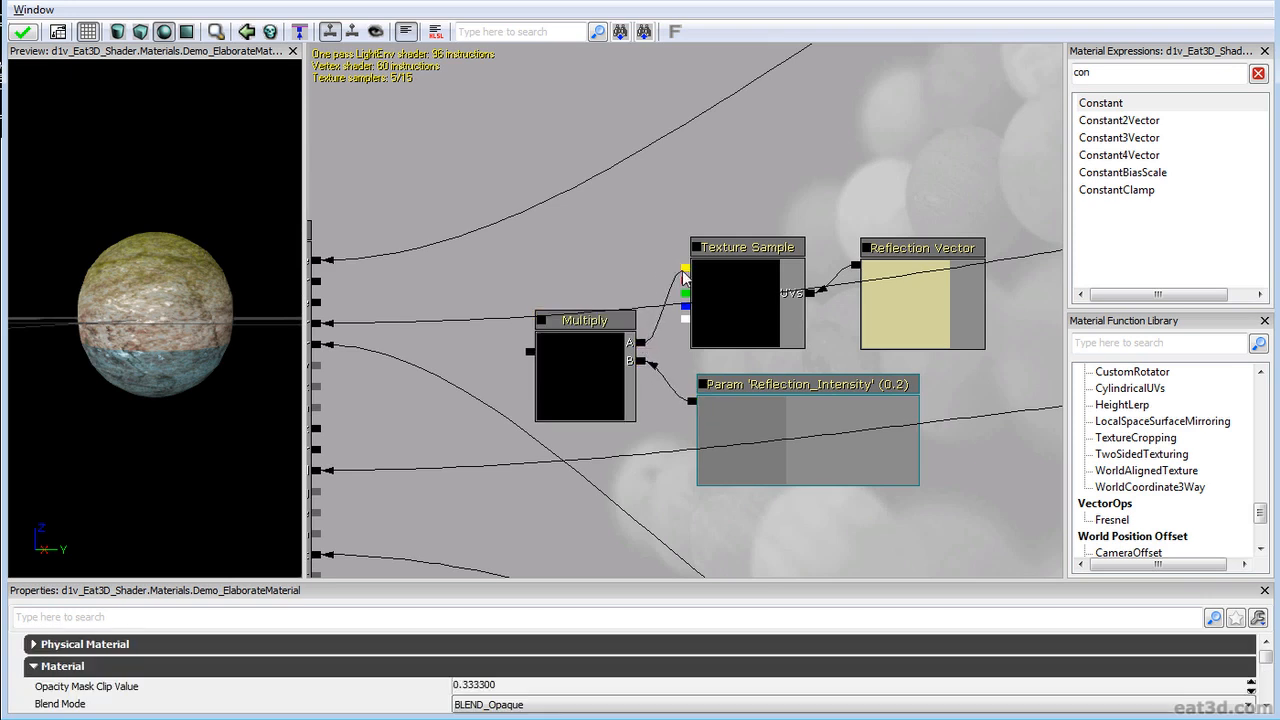
pyautogui.moveTo(529, 351); pyautogui.dragTo(355, 342)
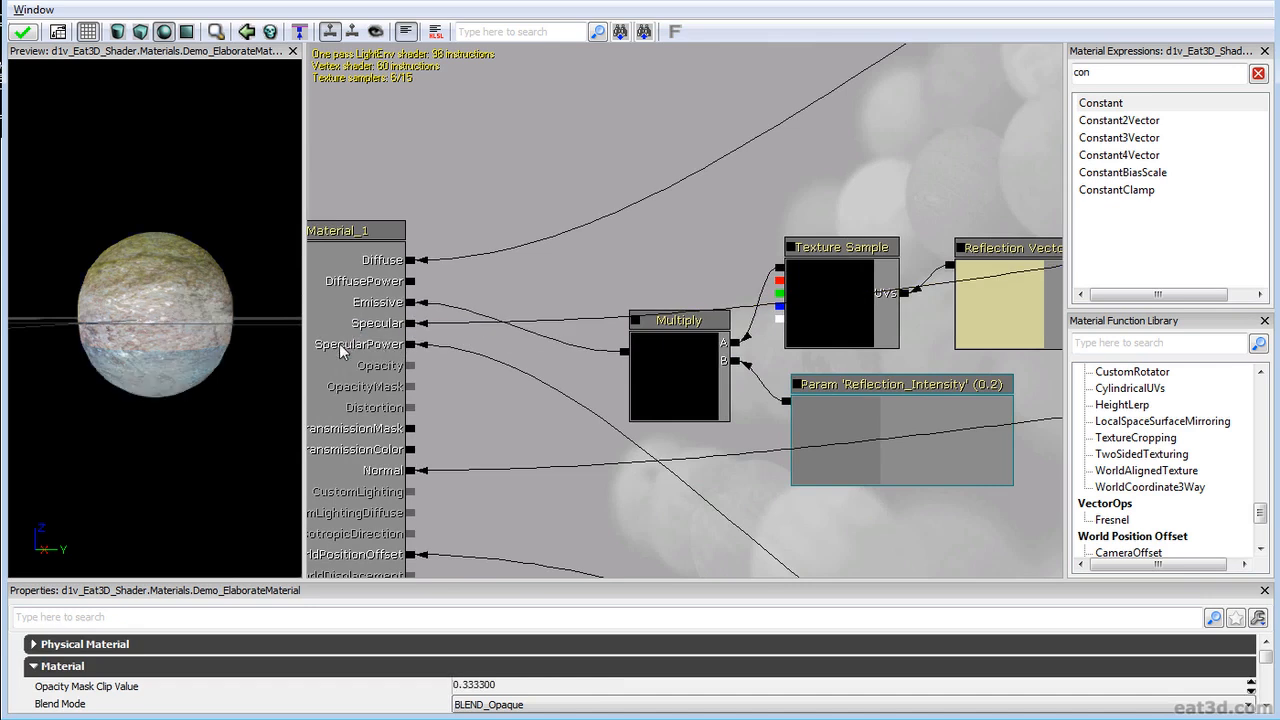
pyautogui.moveTo(155, 320); pyautogui.dragTo(303, 300)
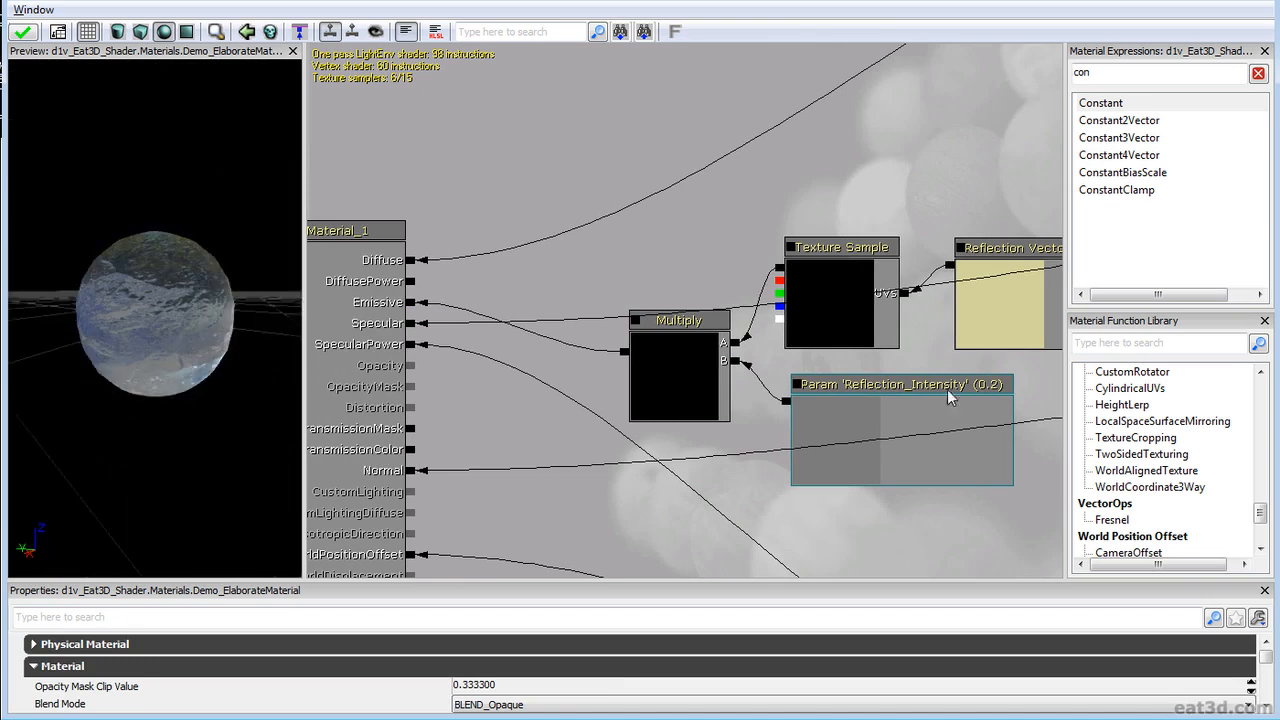
# Step: Move the group of reflection nodes farther away from the material node to make room between them
pyautogui.moveTo(948, 391); pyautogui.dragTo(768, 374)
pyautogui.keyDown('ctrl'); pyautogui.keyDown('alt'); pyautogui.moveTo(514, 486); pyautogui.dragTo(832, 238); pyautogui.keyUp('alt'); pyautogui.keyUp('ctrl')
pyautogui.keyDown('ctrl'); pyautogui.moveTo(675, 355); pyautogui.dragTo(942, 343); pyautogui.keyUp('ctrl')
pyautogui.scroll(-5, 920, 310)
pyautogui.moveTo(903, 236); pyautogui.dragTo(796, 306)
pyautogui.scroll(1, 796, 306)
pyautogui.click(534, 382)
pyautogui.keyDown('ctrl'); pyautogui.moveTo(534, 382); pyautogui.dragTo(528, 367); pyautogui.keyUp('ctrl')
# Step: Preview the Constant Clamp node in the WaterLevel_Mask group and inspect the mask on the sphere
pyautogui.moveTo(844, 137); pyautogui.dragTo(532, 416)
pyautogui.scroll(-4, 534, 414)
pyautogui.moveTo(825, 195); pyautogui.dragTo(534, 295)
pyautogui.rightClick(722, 266)
pyautogui.click(795, 420)
pyautogui.moveTo(210, 423); pyautogui.dragTo(193, 356)
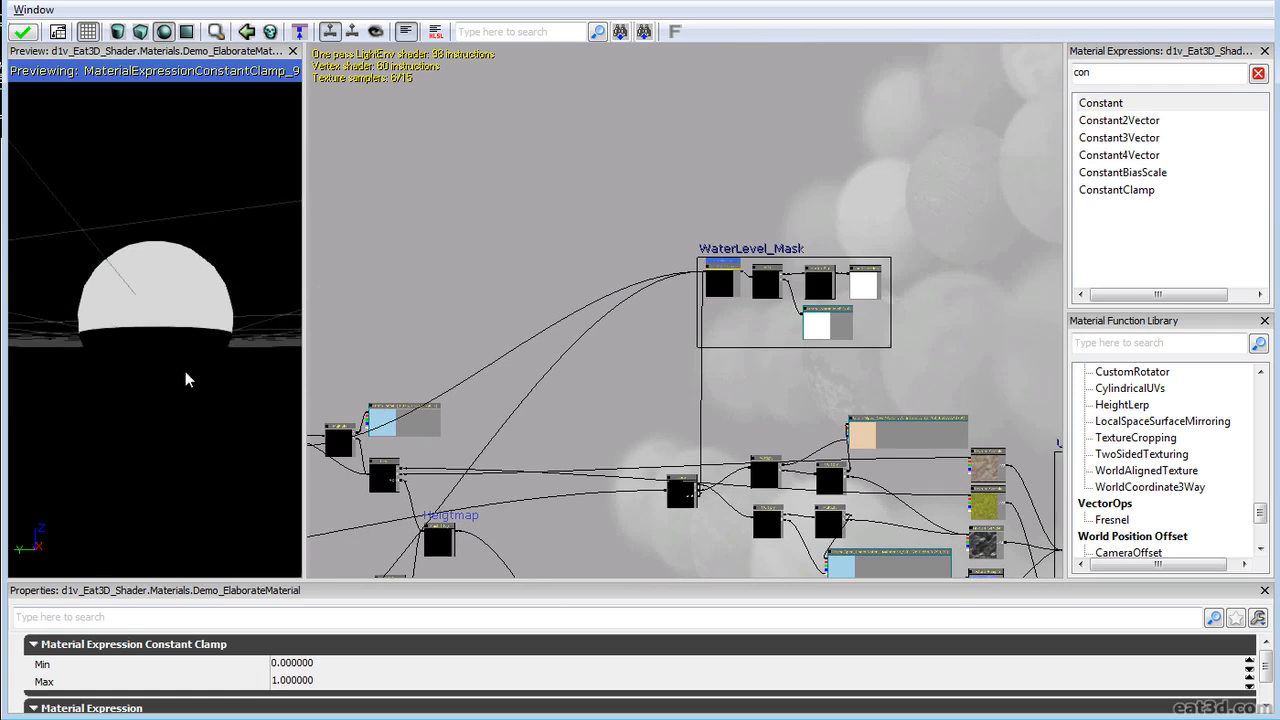
# Step: Add a OneMinus node fed by the WaterLevel_Mask Constant Clamp and place it above the reflection Multiply
pyautogui.moveTo(490, 404); pyautogui.dragTo(663, 320)
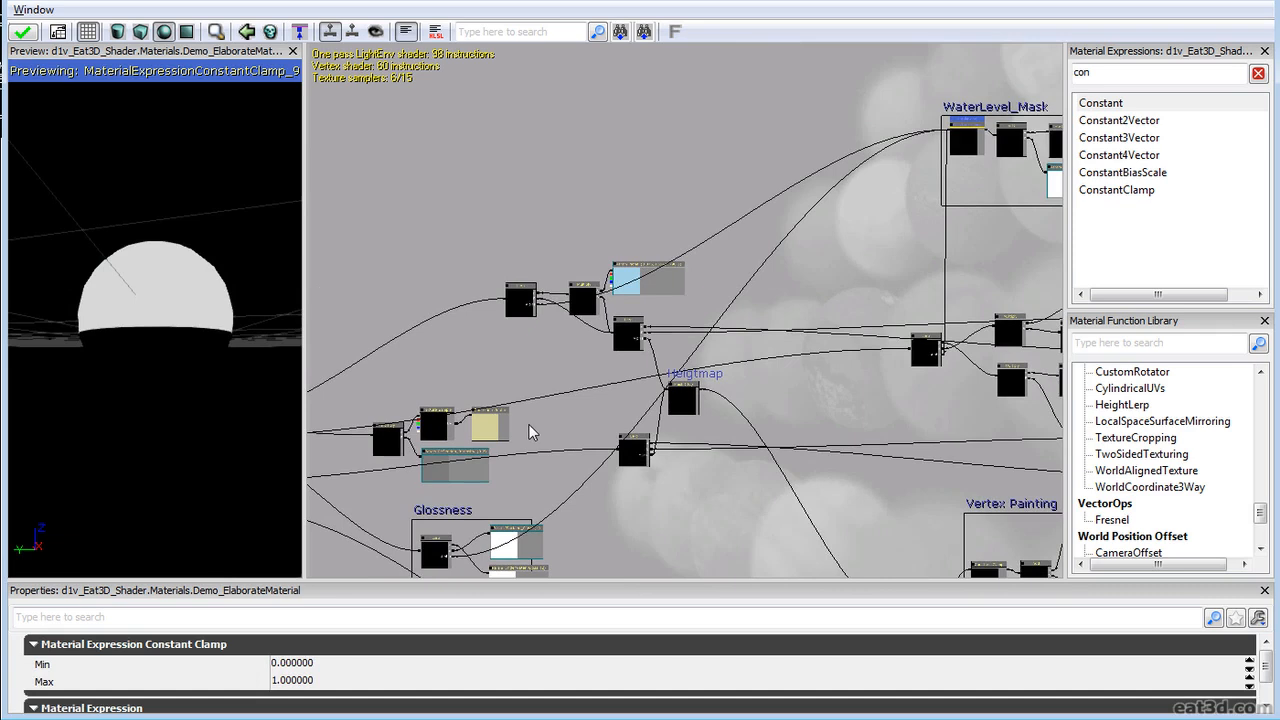
pyautogui.moveTo(508, 449); pyautogui.dragTo(870, 315)
pyautogui.scroll(3, 930, 370)
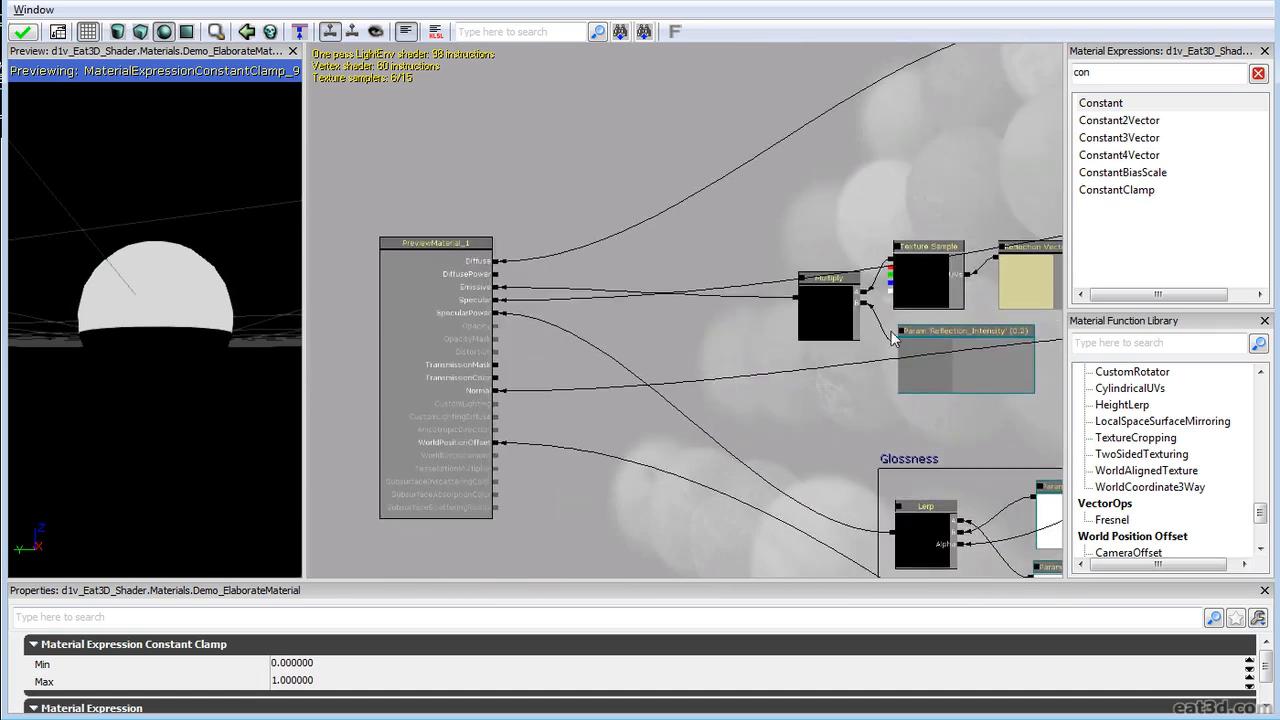
pyautogui.moveTo(961, 300); pyautogui.dragTo(744, 405)
pyautogui.scroll(-2, 620, 380)
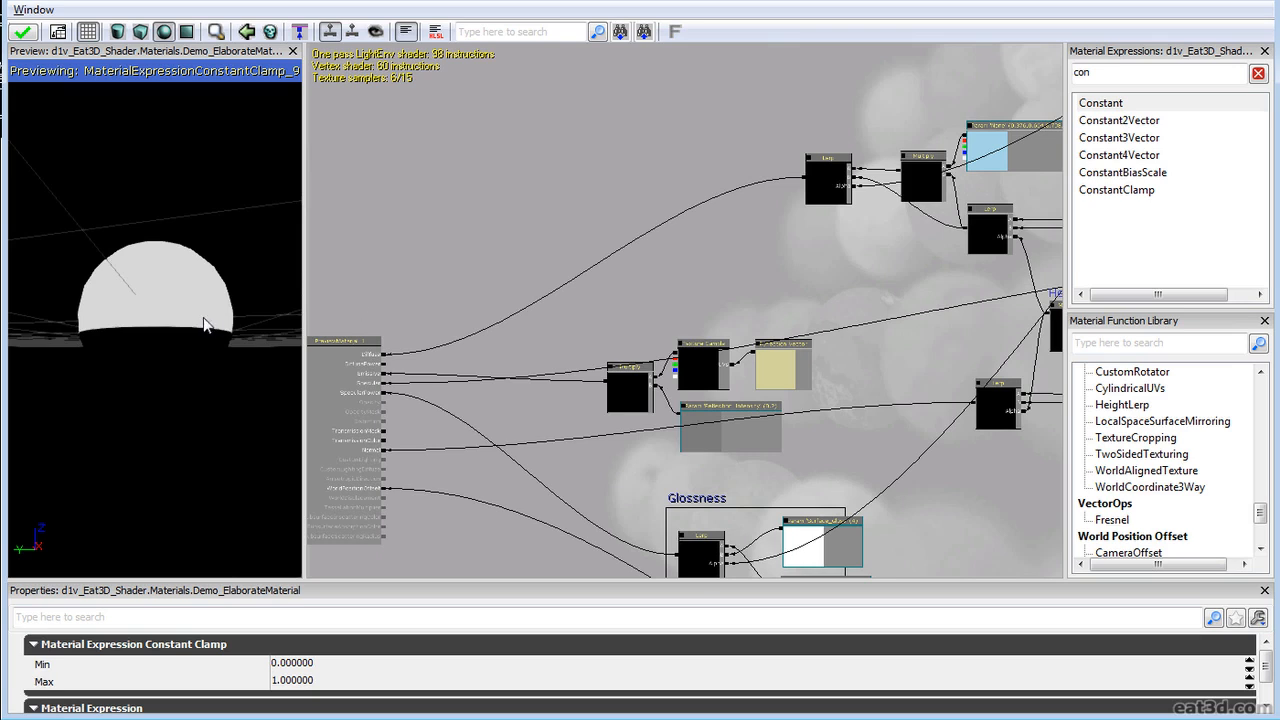
pyautogui.moveTo(1011, 187); pyautogui.dragTo(591, 314)
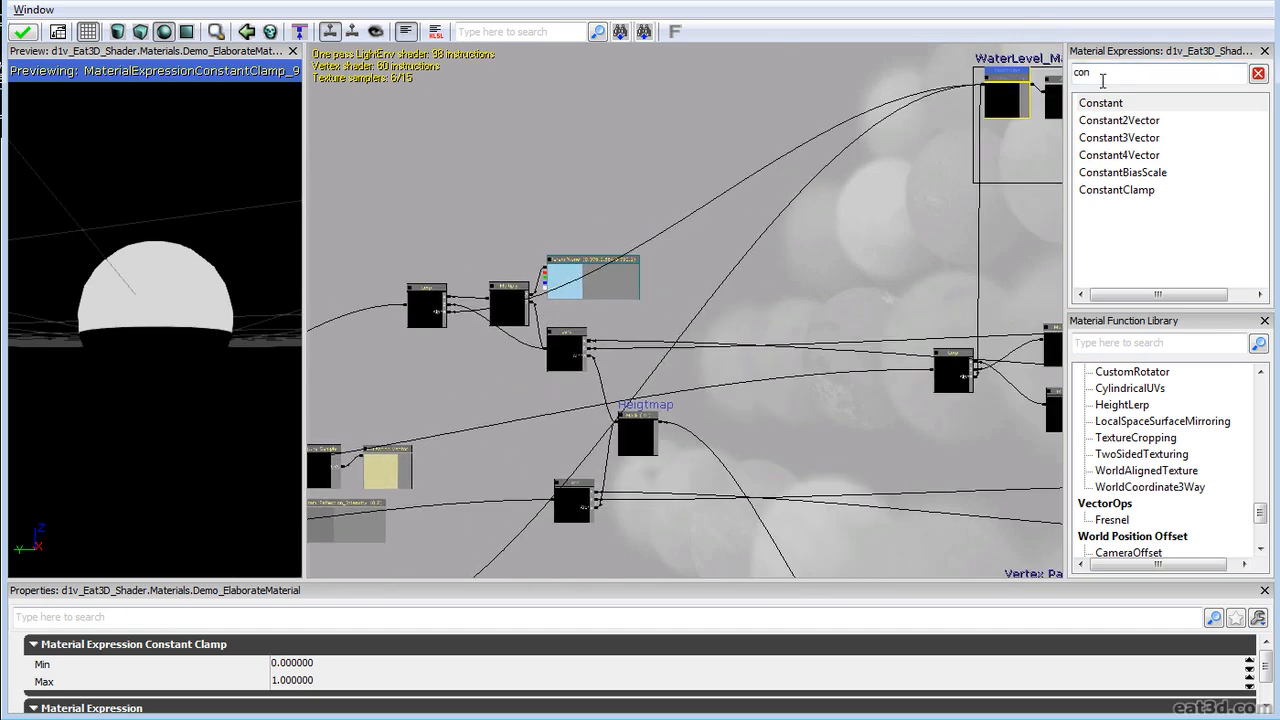
pyautogui.write('one')
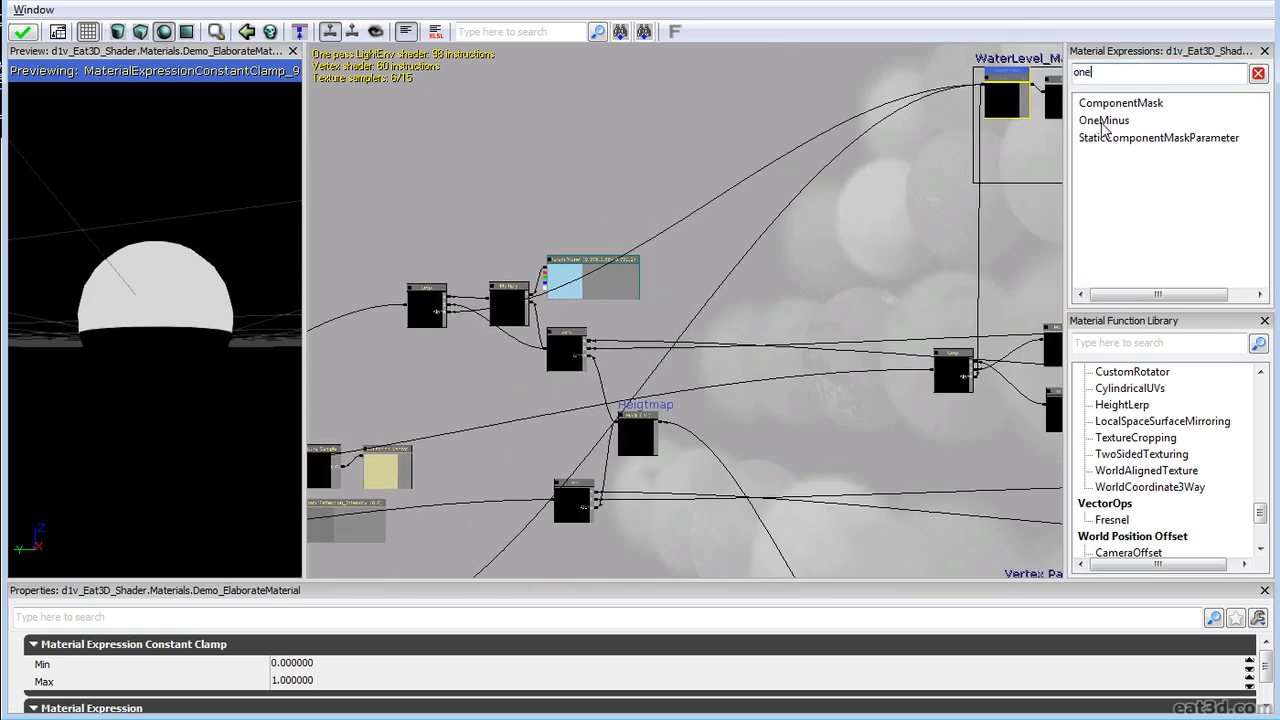
pyautogui.moveTo(839, 108); pyautogui.dragTo(712, 282)
pyautogui.scroll(3, 717, 290)
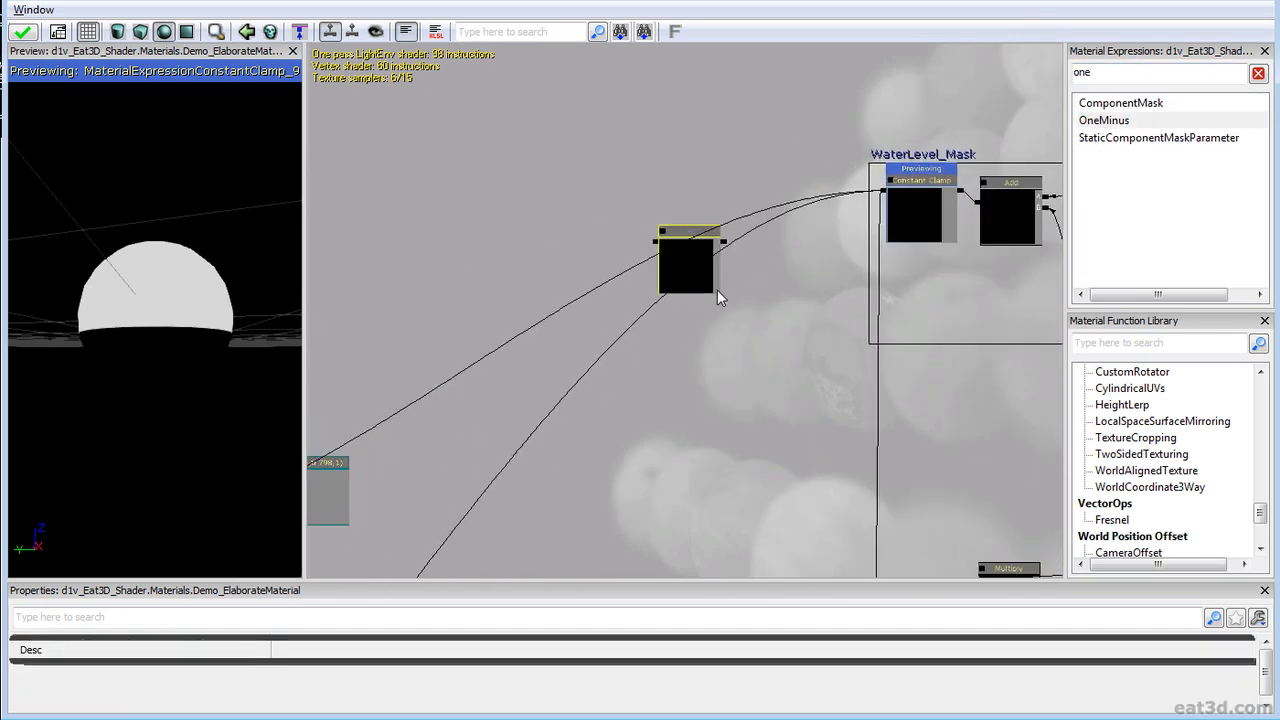
pyautogui.scroll(-2, 724, 250)
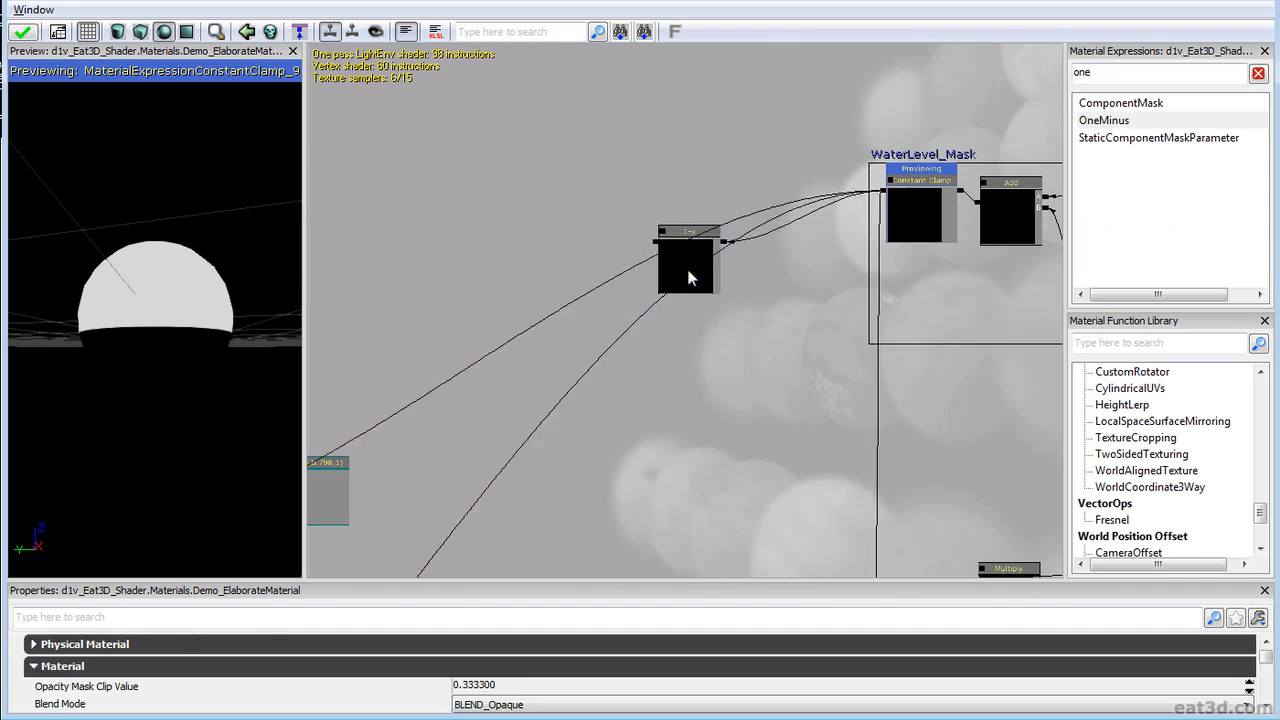
pyautogui.scroll(-3, 691, 274)
pyautogui.moveTo(647, 265); pyautogui.dragTo(551, 403)
pyautogui.scroll(3, 551, 403)
pyautogui.scroll(2, 635, 335)
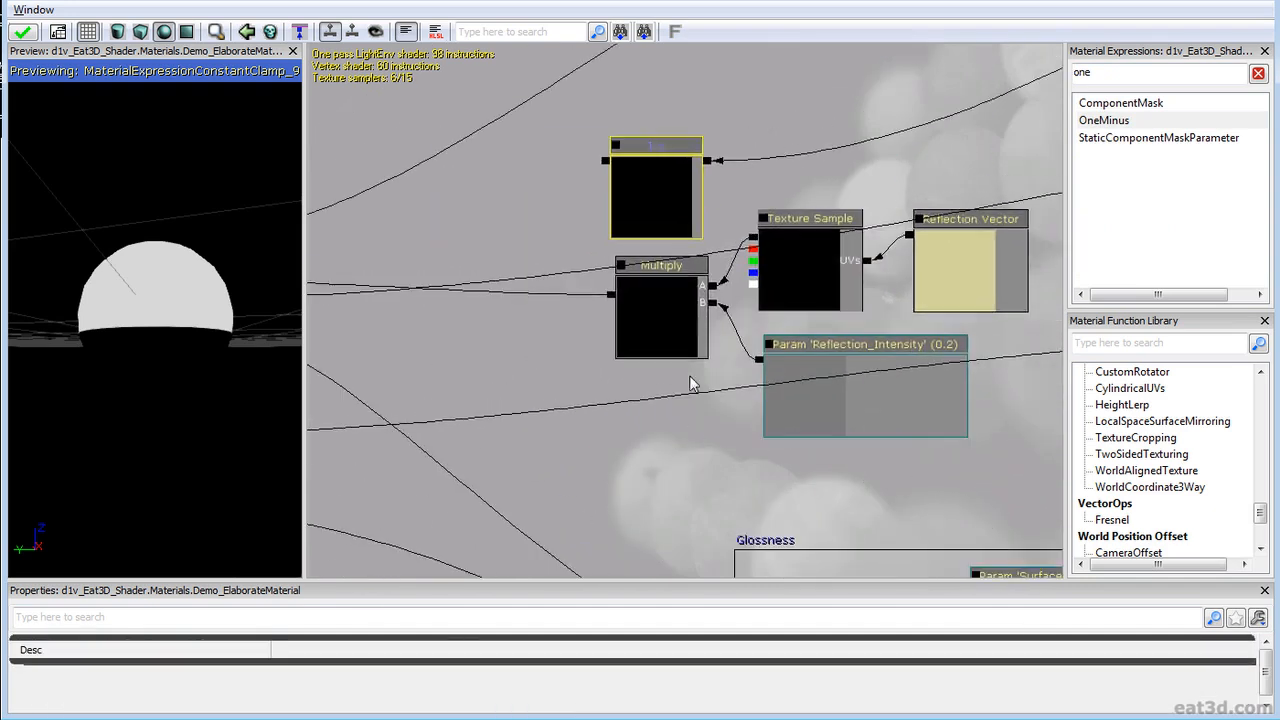
# Step: Duplicate the reflection Multiply, feed the copy with 1-x in A and the reflection in B, and connect it to Emissive
pyautogui.click(643, 324)
pyautogui.hotkey('ctrl', 'w')
pyautogui.keyDown('ctrl'); pyautogui.moveTo(663, 326); pyautogui.dragTo(444, 271); pyautogui.keyUp('ctrl')
pyautogui.moveTo(611, 306); pyautogui.dragTo(603, 177)
pyautogui.moveTo(472, 293)
pyautogui.mouseDown()
pyautogui.moveTo(757, 300)
pyautogui.moveTo(505, 307)
pyautogui.moveTo(462, 288)
pyautogui.mouseUp()
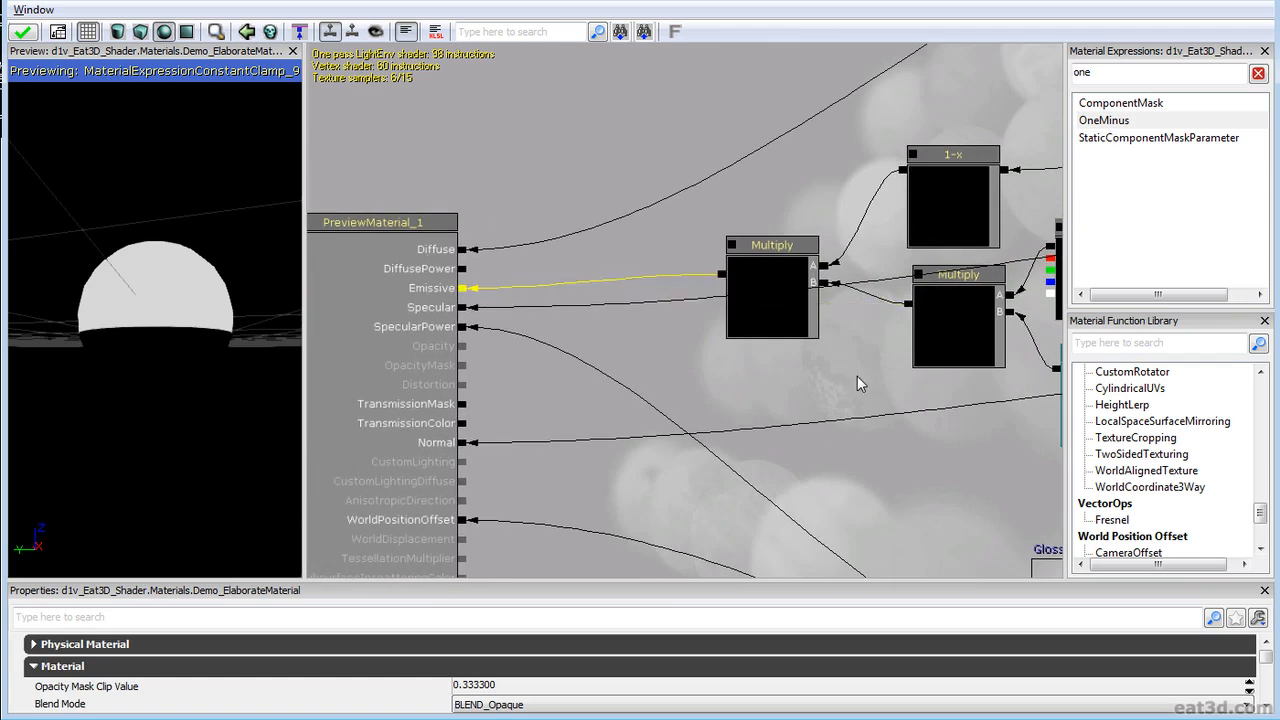
# Step: Stop previewing the WaterLevel_Mask Constant Clamp and inspect the full material on the preview sphere
pyautogui.scroll(-3, 657, 145)
pyautogui.moveTo(858, 220); pyautogui.dragTo(531, 342)
pyautogui.rightClick(794, 163)
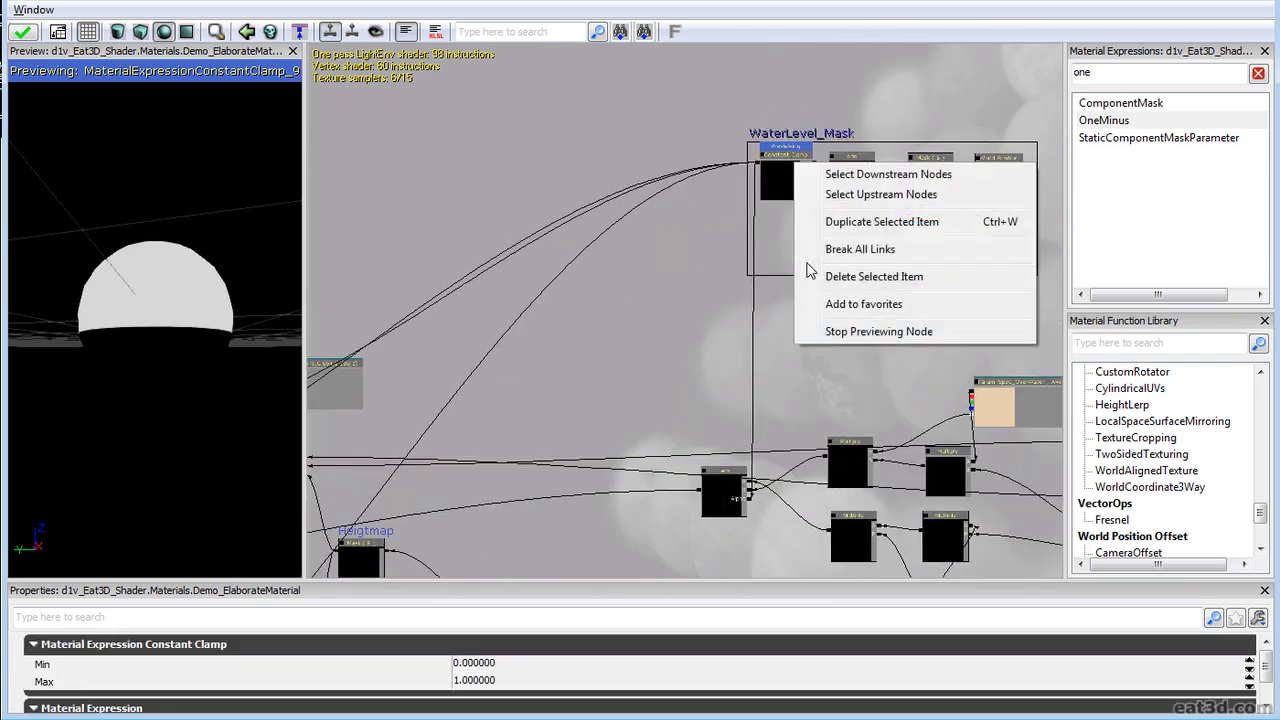
pyautogui.click(836, 337)
pyautogui.moveTo(146, 396); pyautogui.dragTo(260, 258)
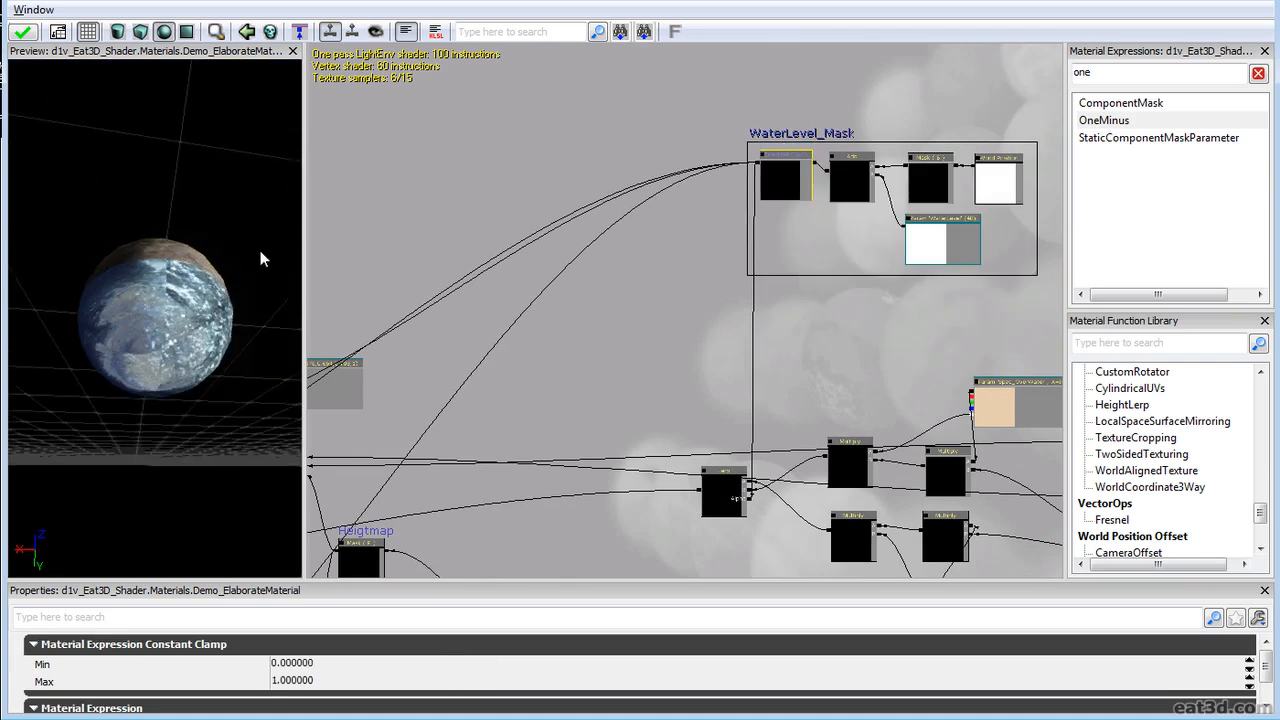
# Step: Set the Reflection_Intensity default value to 0.1 and check the reflection on the preview sphere
pyautogui.scroll(-2, 1000, 425)
pyautogui.moveTo(771, 461); pyautogui.dragTo(603, 414)
pyautogui.scroll(7, 988, 420)
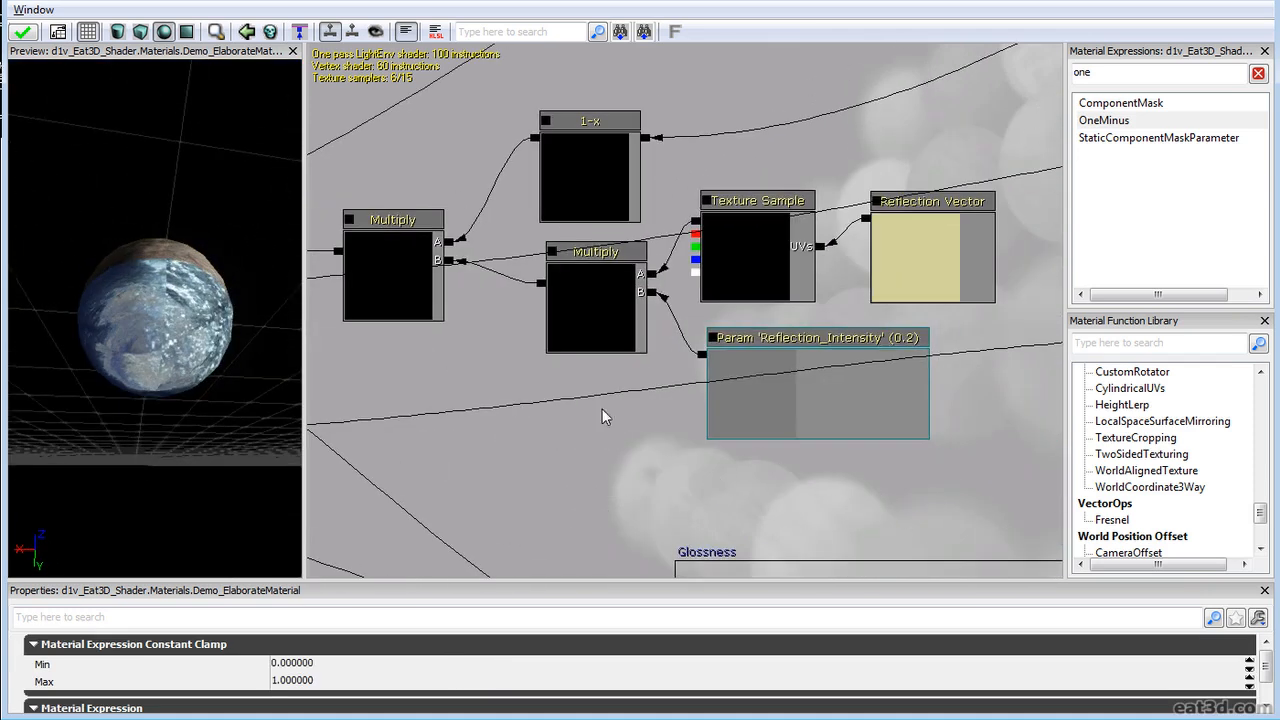
pyautogui.click(815, 409)
pyautogui.click(330, 649)
pyautogui.write('.1')
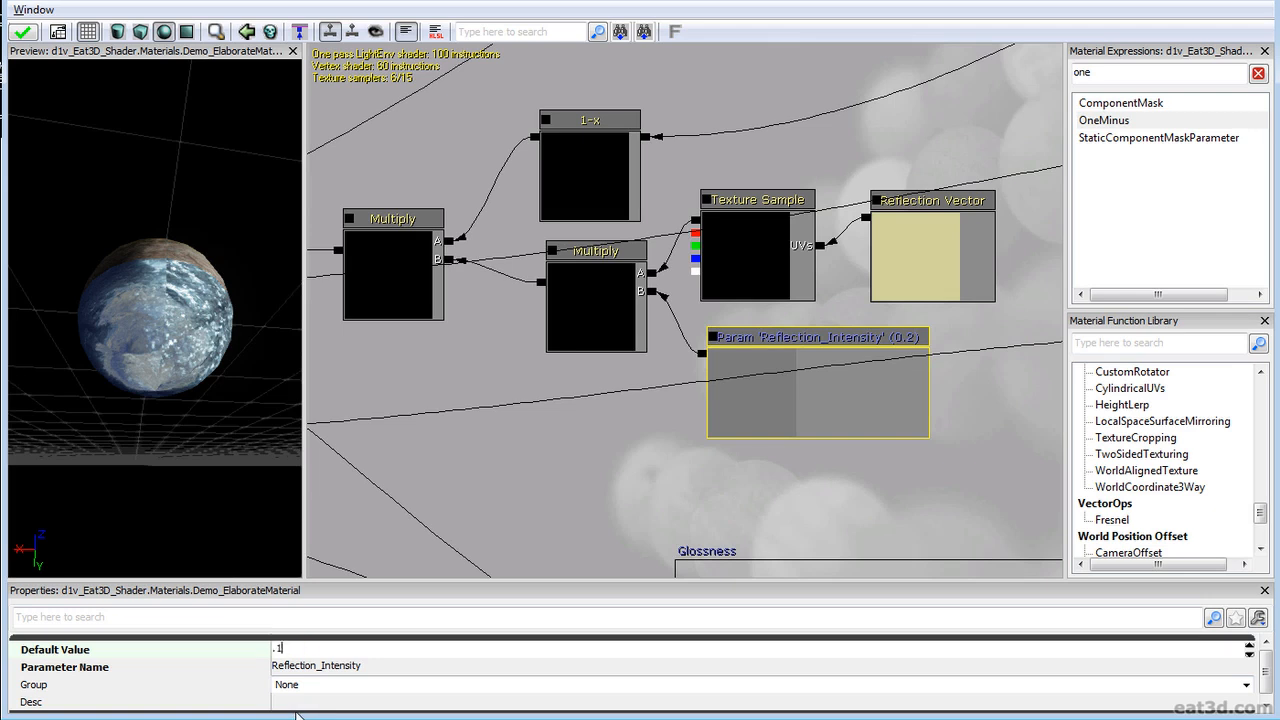
pyautogui.moveTo(106, 342); pyautogui.dragTo(300, 360)
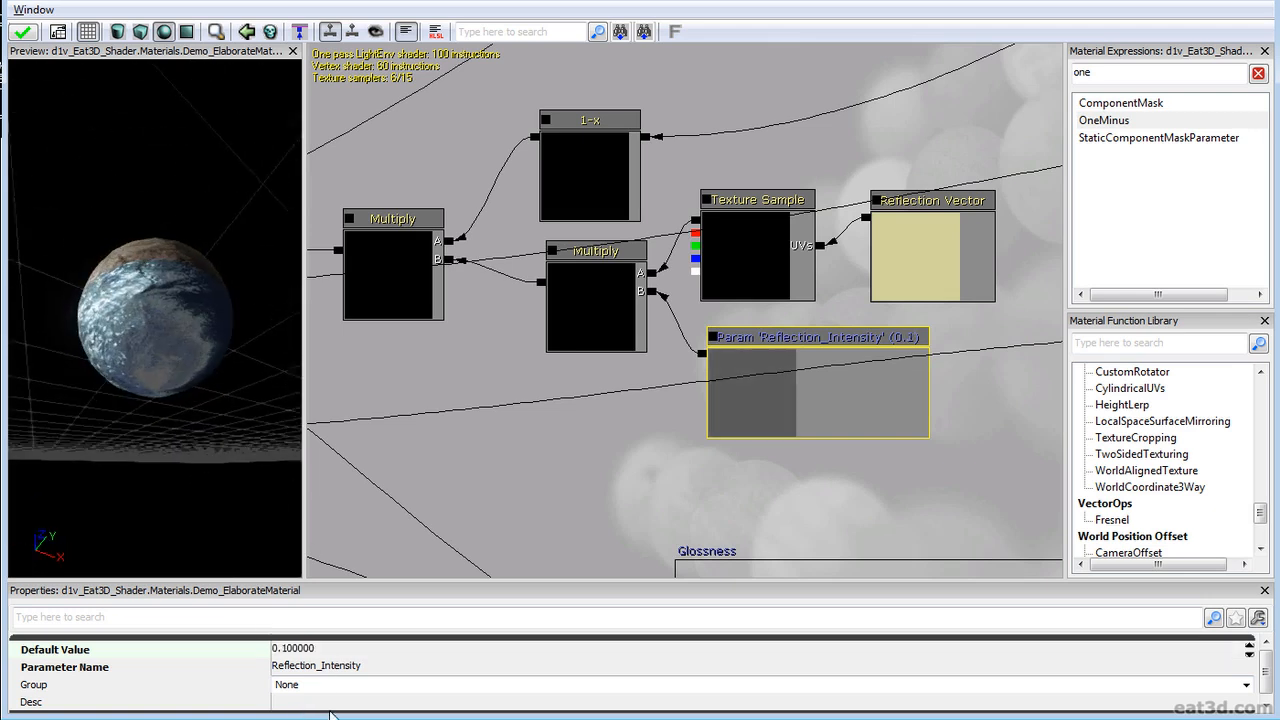
# Step: Set the Reflection_Intensity default value to 0.051 and check the preview sphere from another side
pyautogui.click(286, 650)
pyautogui.click(284, 650)
pyautogui.write('05')
pyautogui.press('Return')
pyautogui.moveTo(160, 285); pyautogui.dragTo(255, 295)
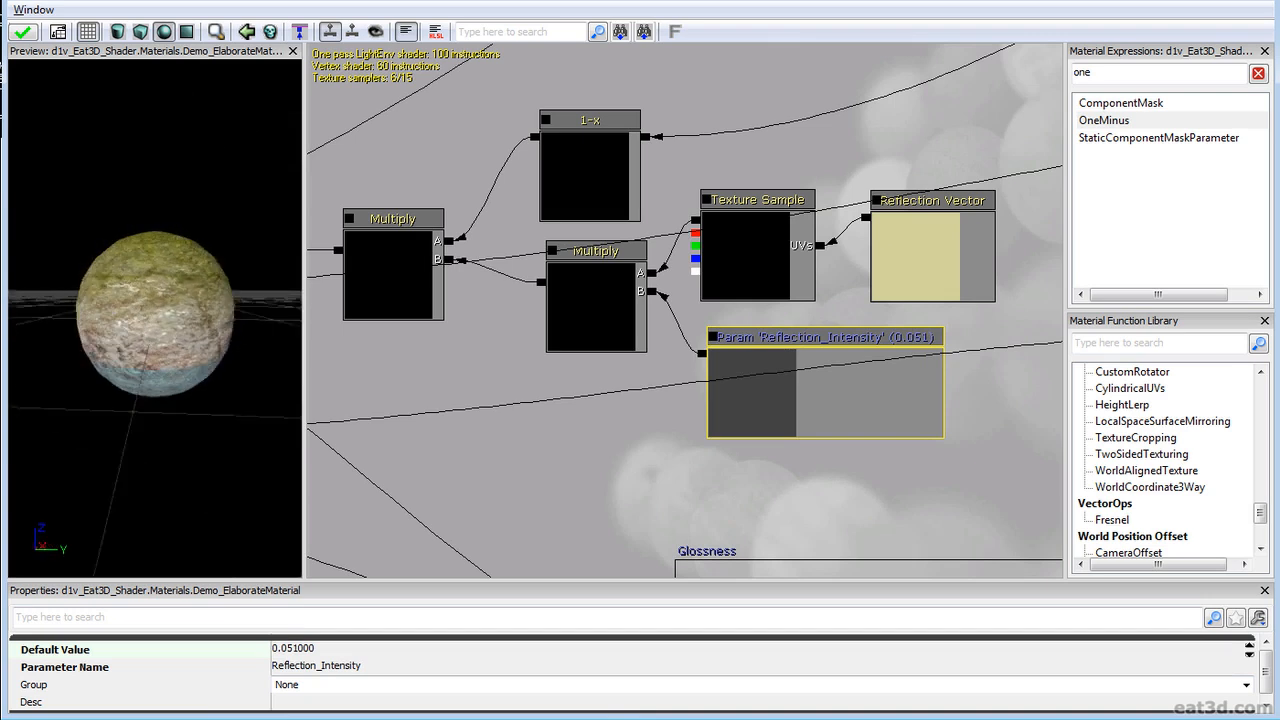
pyautogui.scroll(-5, 384, 274)
pyautogui.moveTo(384, 274); pyautogui.dragTo(438, 253)
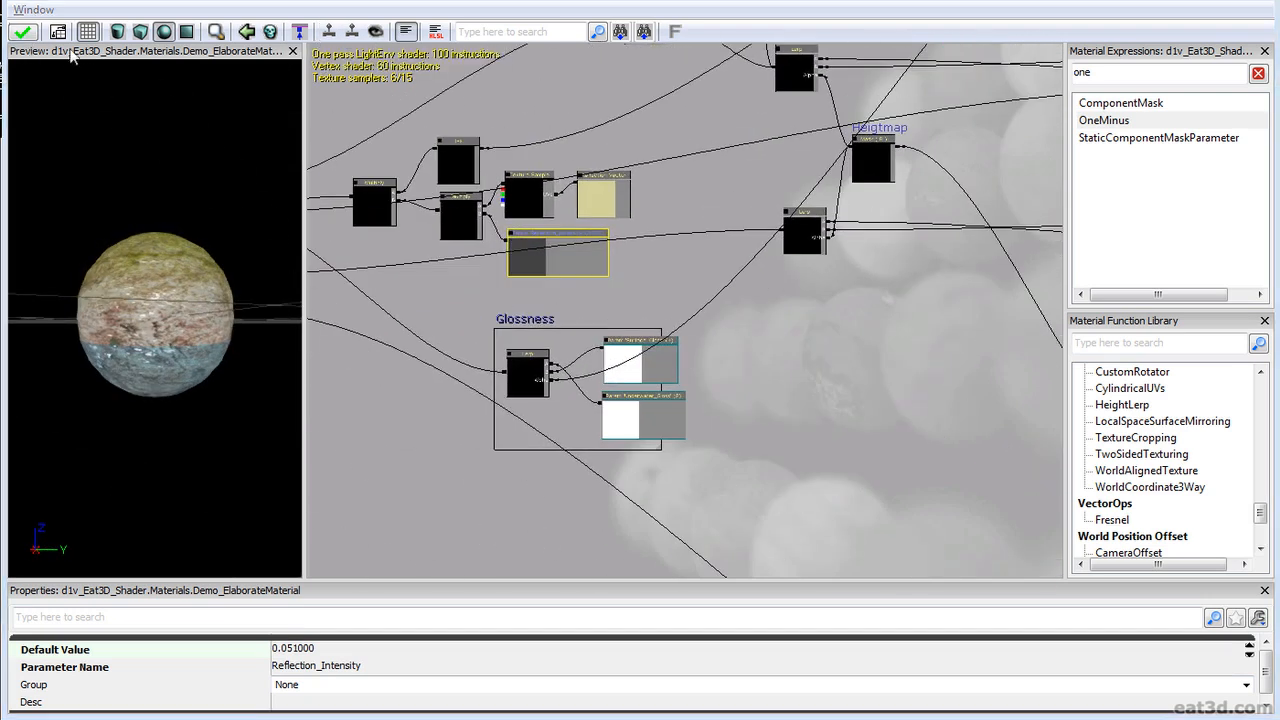
# Step: Switch to the level editor and rotate the WindDirectionalSource beside the rocks to redirect the moss
pyautogui.moveTo(640, 2); pyautogui.dragTo(0, 145)
pyautogui.click(723, 421)
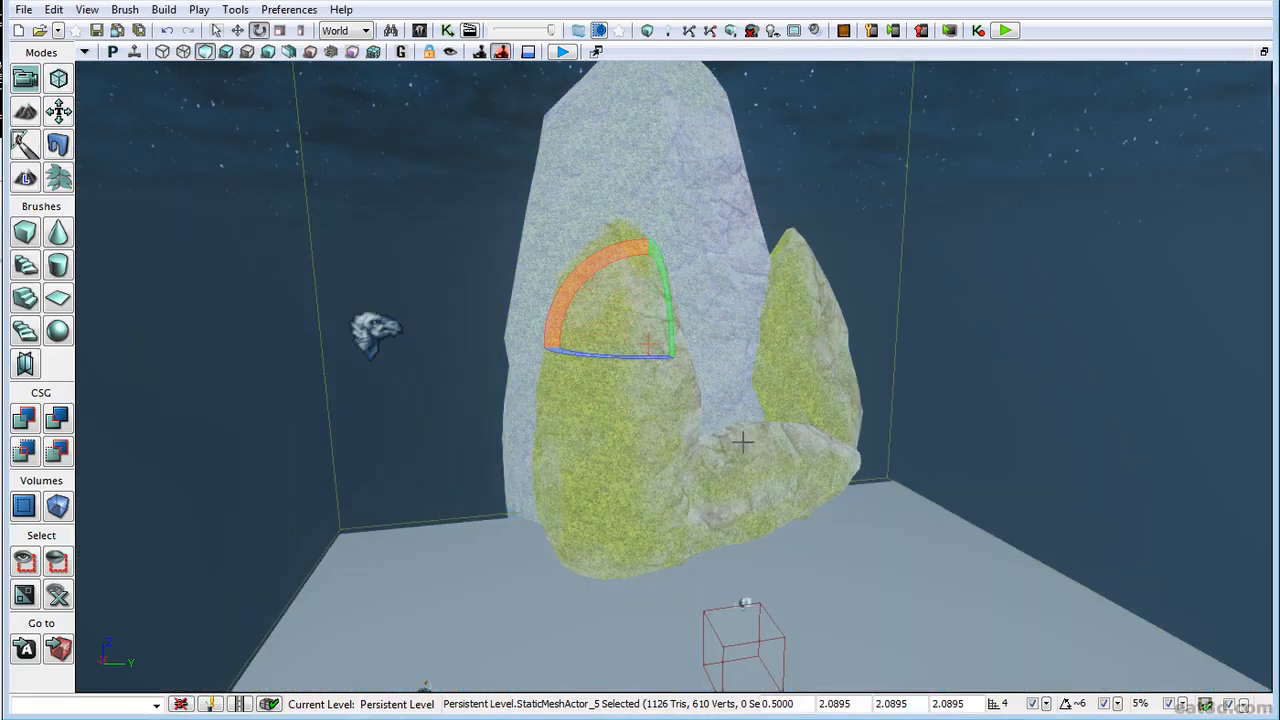
pyautogui.moveTo(715, 447); pyautogui.dragTo(618, 428, button='right')
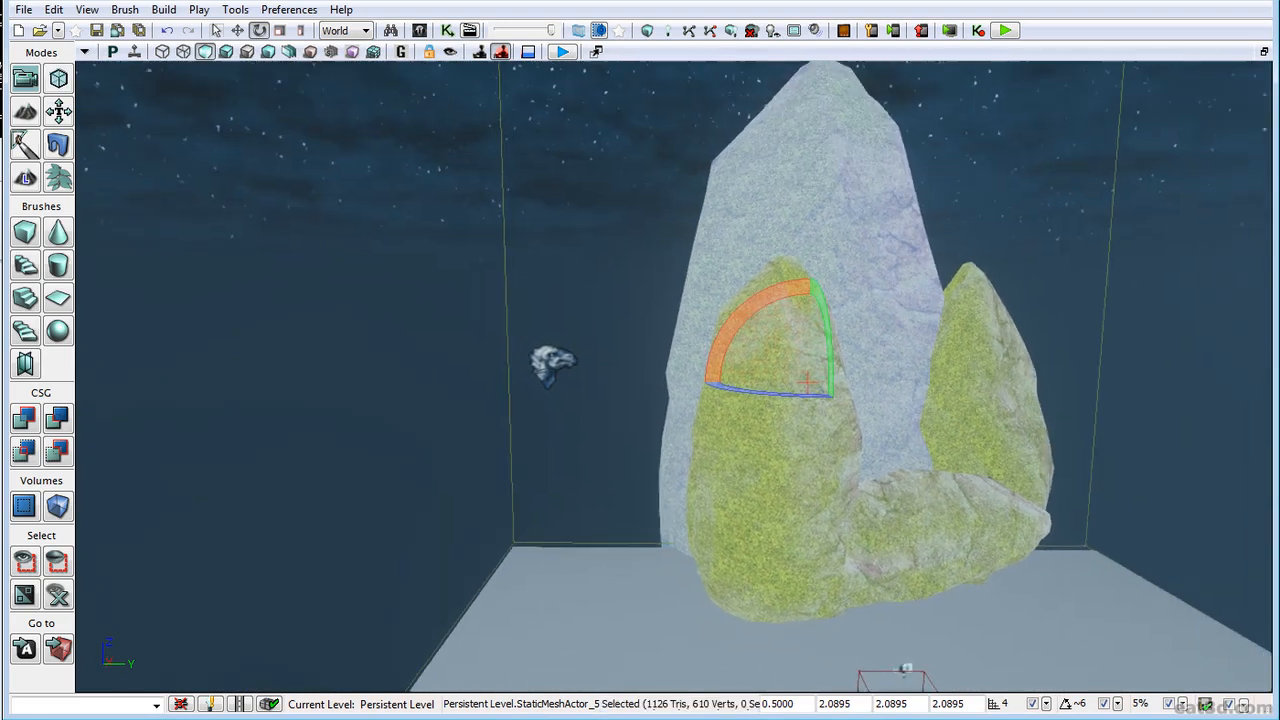
pyautogui.click(540, 354)
pyautogui.moveTo(585, 290); pyautogui.dragTo(655, 325)
pyautogui.moveTo(1040, 329); pyautogui.dragTo(1117, 334)
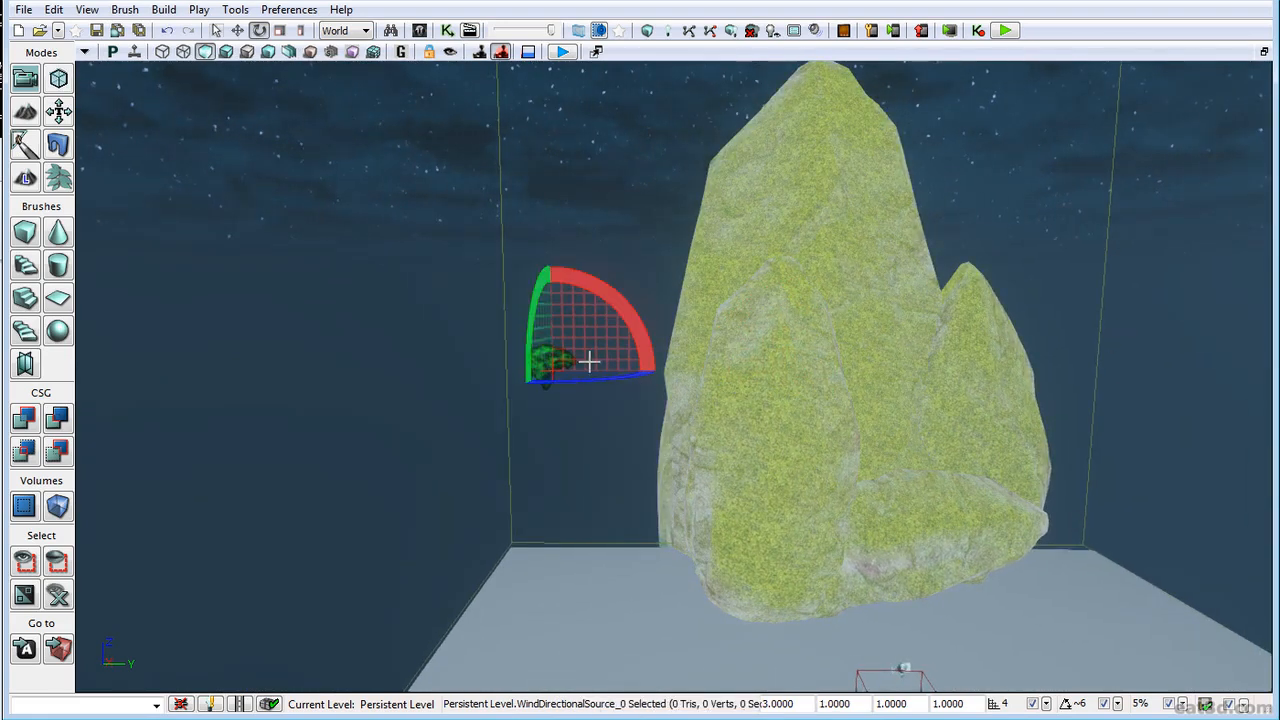
pyautogui.moveTo(540, 337); pyautogui.dragTo(503, 681)
# Step: Examine the large rock above and below the waterline, changing the perspective viewport to lit shading
pyautogui.moveTo(503, 681); pyautogui.dragTo(260, 690, button='right')
pyautogui.press('d')
pyautogui.press('d')
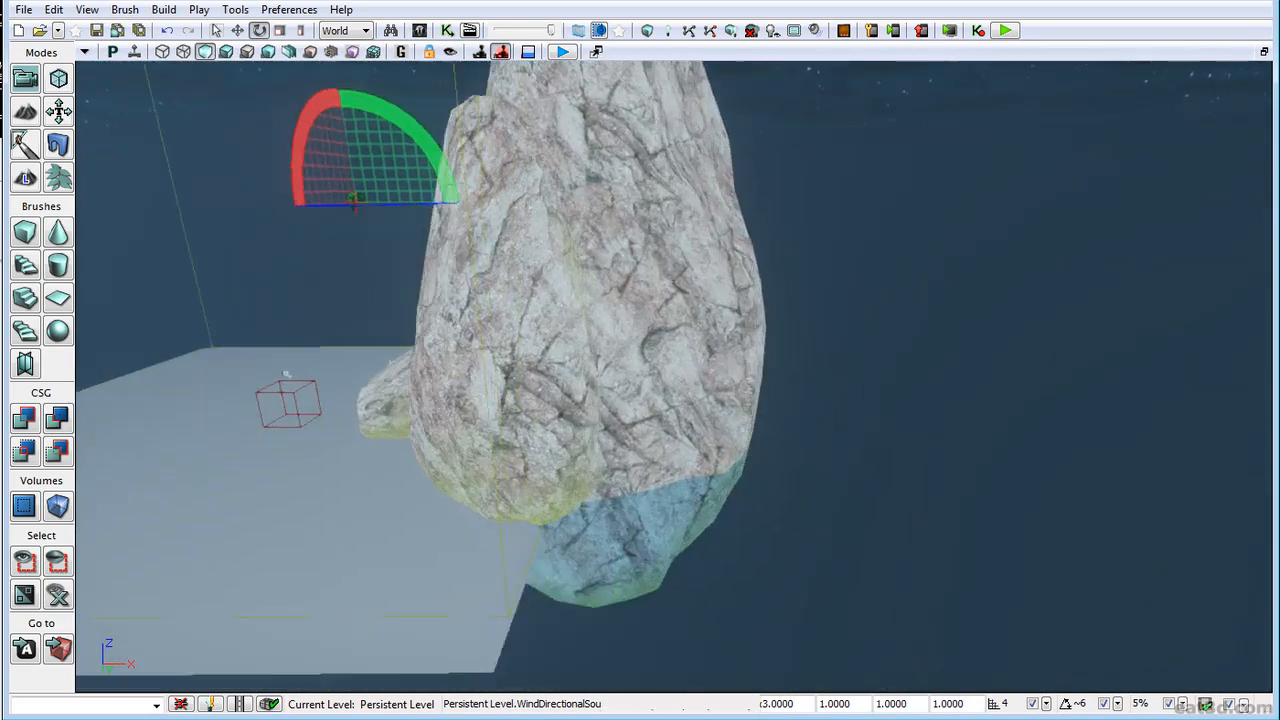
pyautogui.moveTo(660, 688); pyautogui.dragTo(1246, 699, button='right')
pyautogui.moveTo(646, 437); pyautogui.dragTo(520, 356, button='right')
pyautogui.press('w')
pyautogui.press('d')
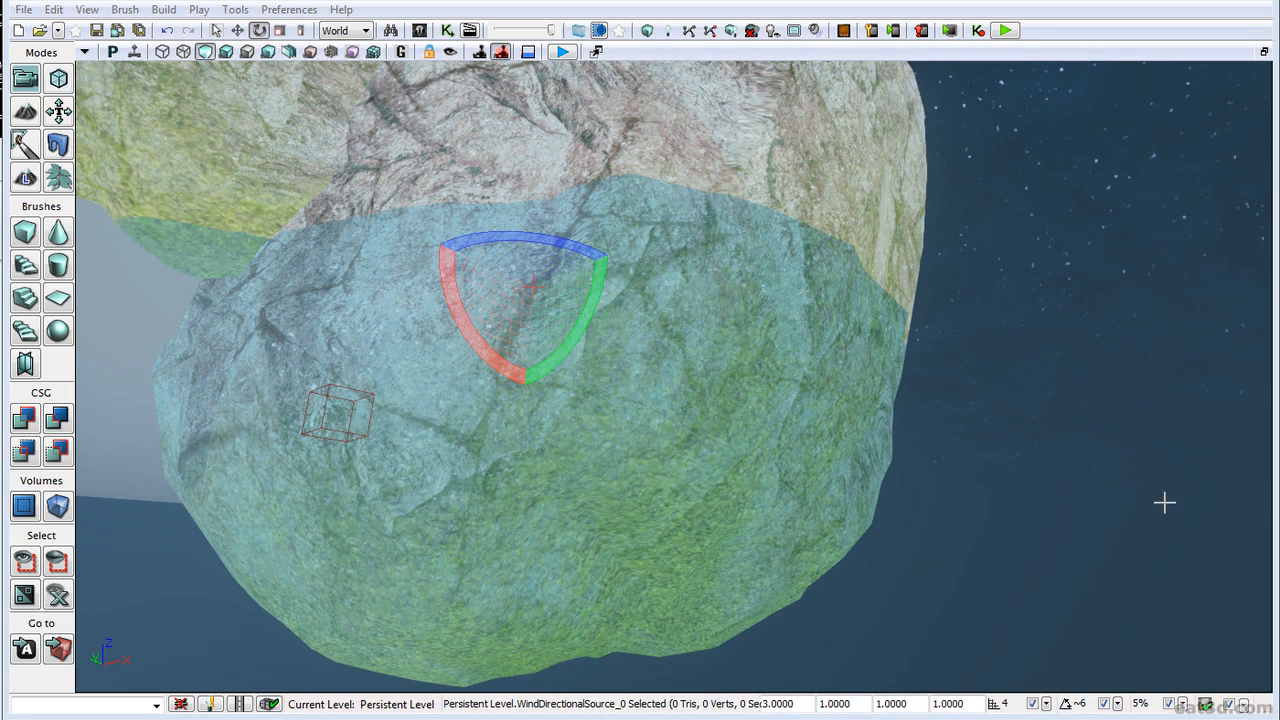
pyautogui.click(226, 54)
pyautogui.moveTo(630, 548)
pyautogui.mouseDown(button='right')
pyautogui.moveTo(612, 590)
pyautogui.moveTo(665, 575)
pyautogui.moveTo(630, 545)
pyautogui.mouseUp(button='right')
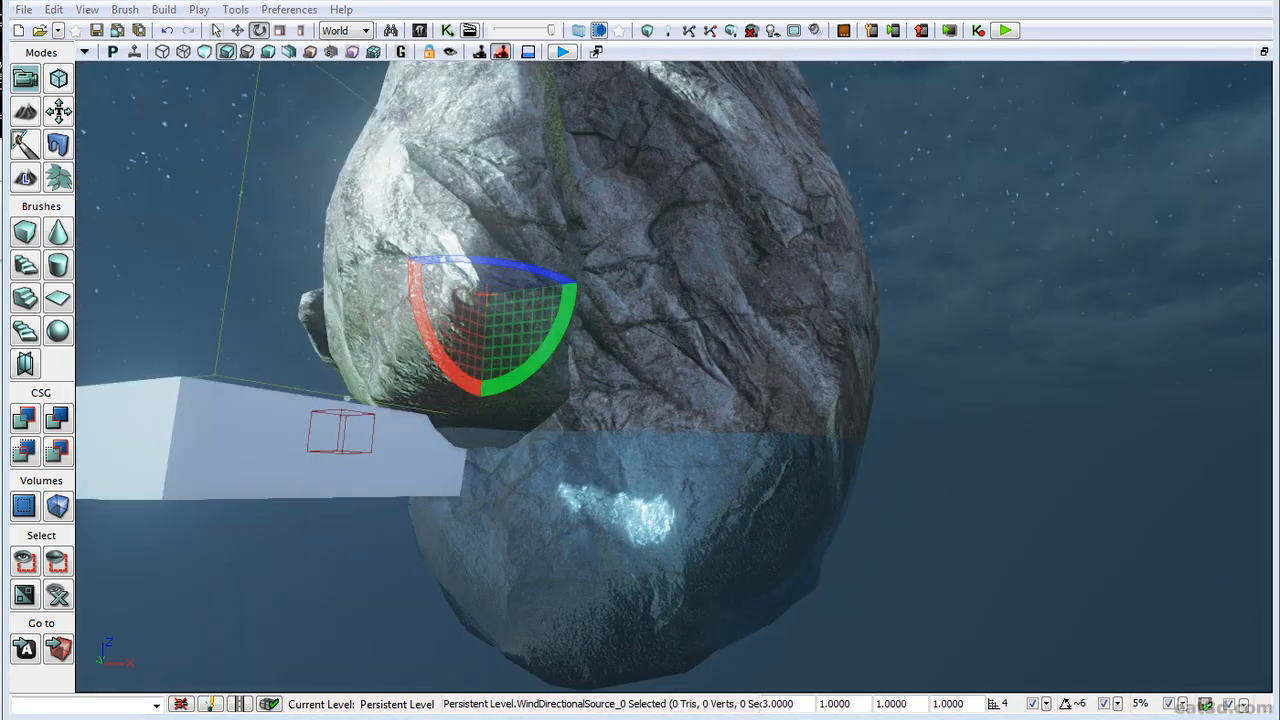
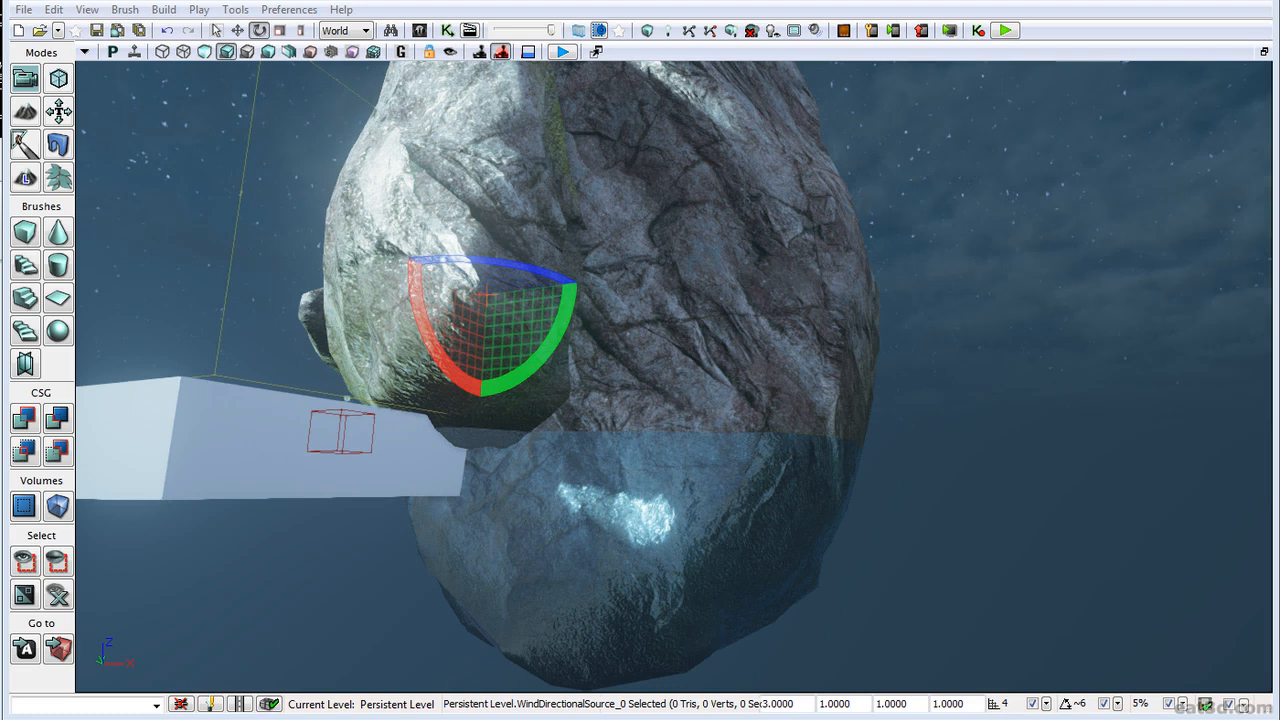
# Step: Turn on game view and return to the four-viewport layout with the large rock selected
pyautogui.click(709, 459)
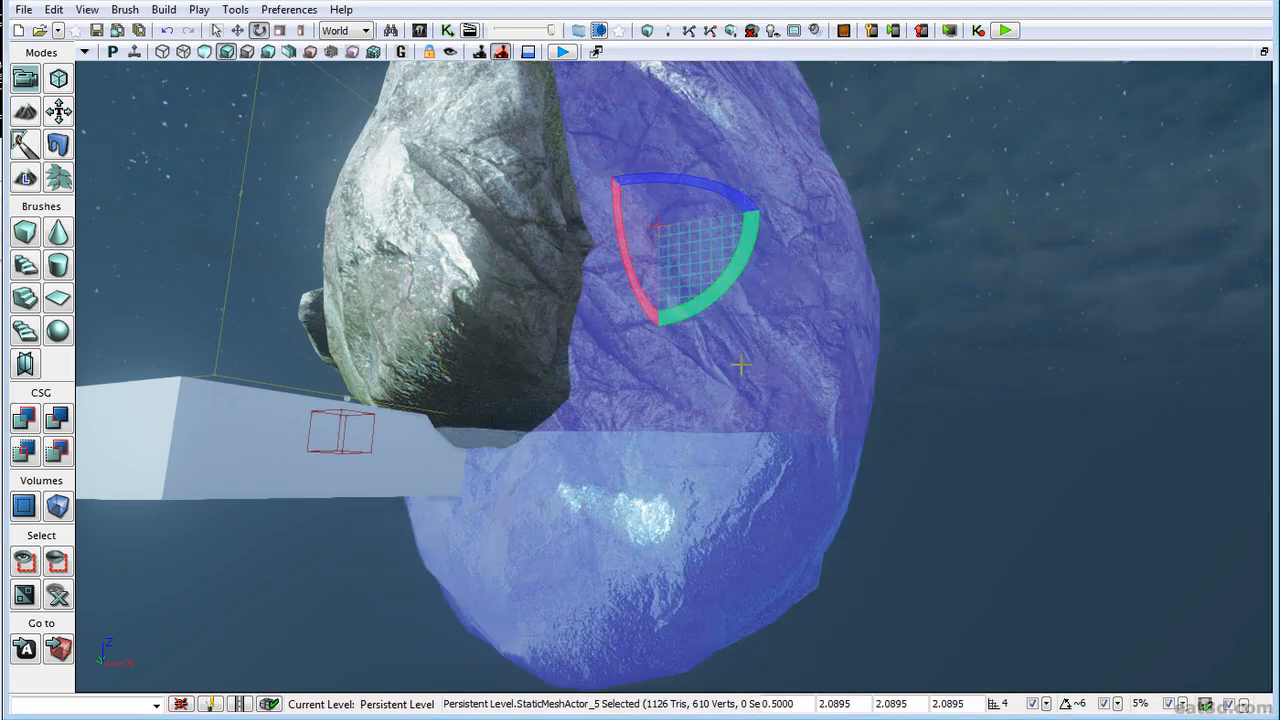
pyautogui.click(401, 52)
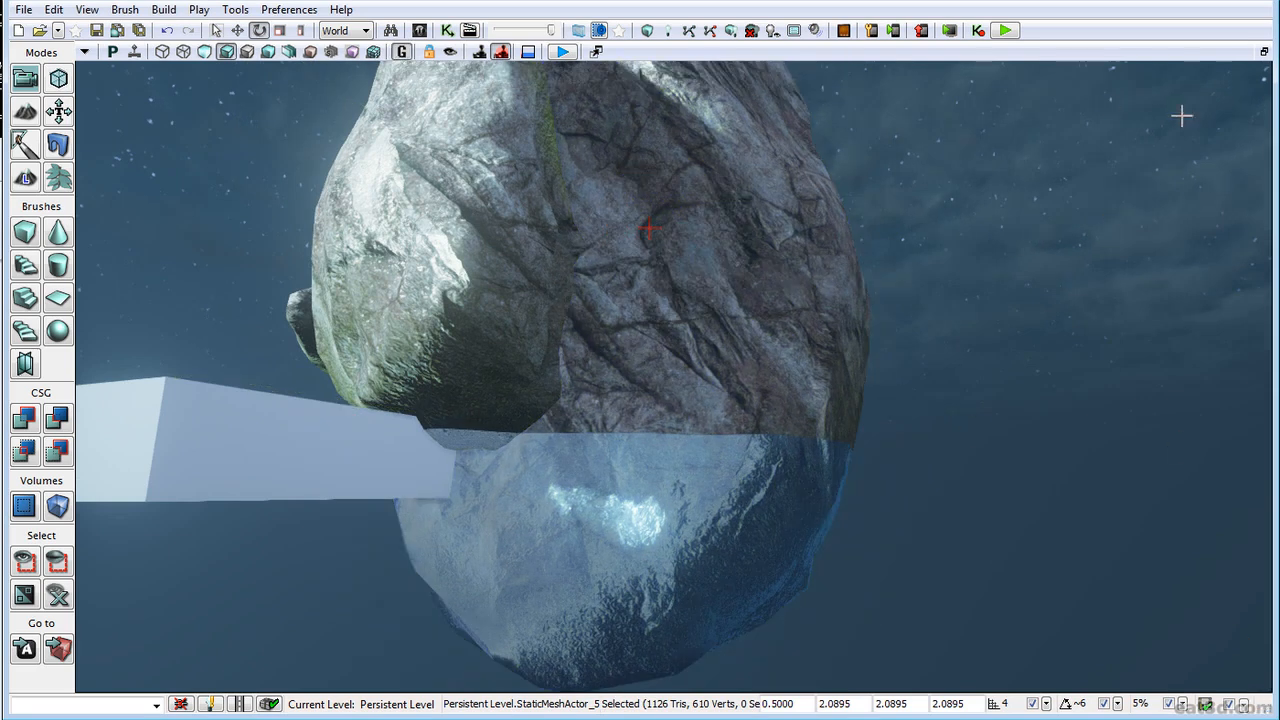
pyautogui.click(1264, 52)
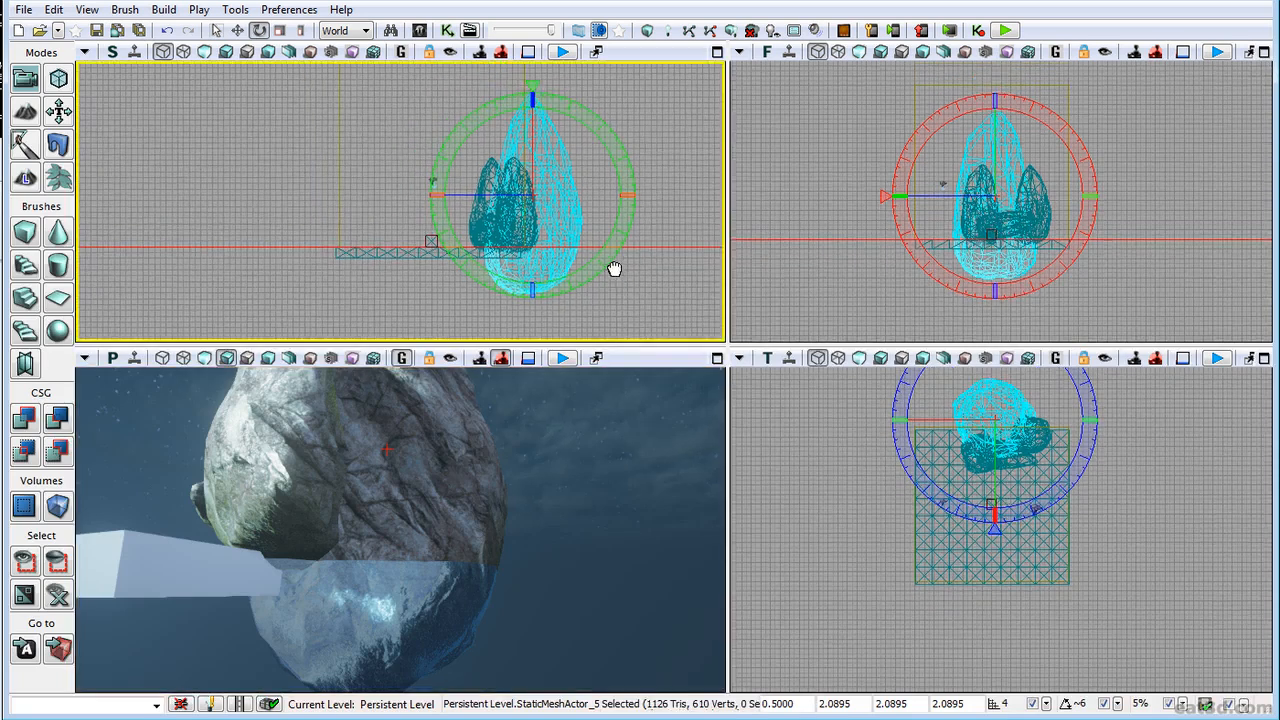
# Step: Change to the translation widget and move the large rock along X, away from the platform and the smaller rocks
pyautogui.scroll(1, 400, 200)
pyautogui.press('space')
pyautogui.press('space')
pyautogui.press('space')
pyautogui.moveTo(556, 194)
pyautogui.mouseDown()
pyautogui.moveTo(634, 194)
pyautogui.moveTo(574, 194)
pyautogui.mouseUp()
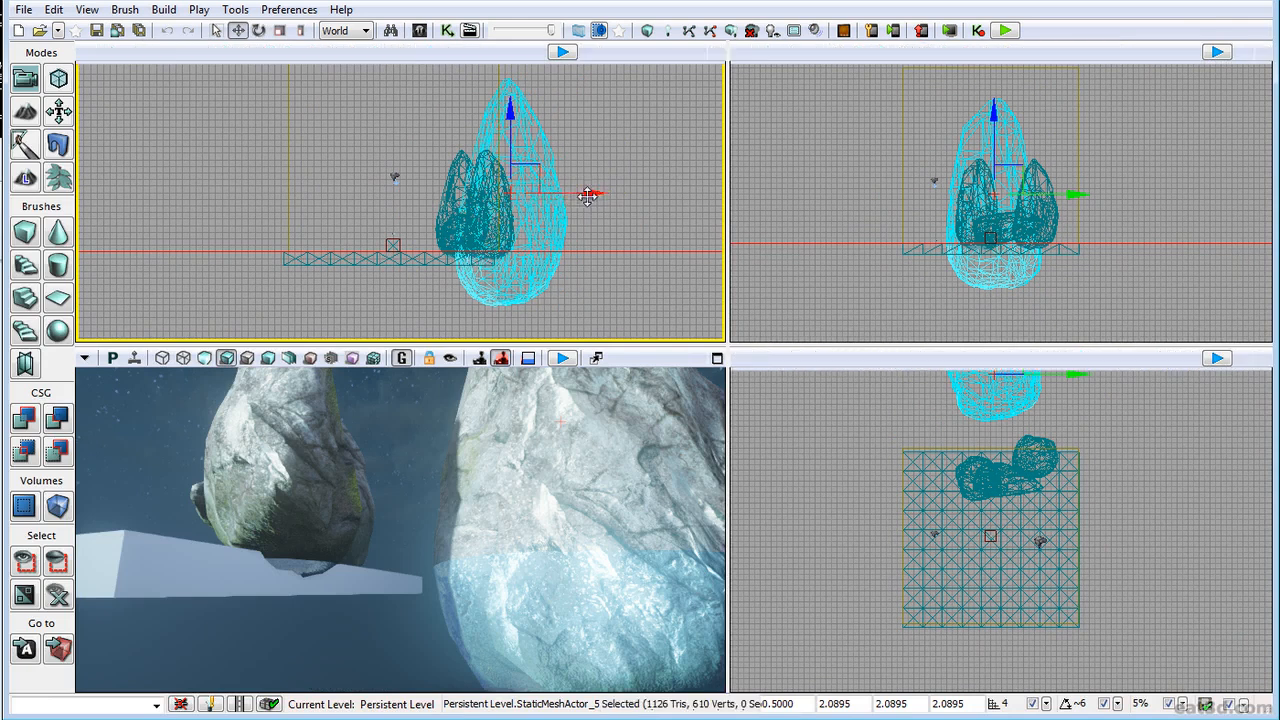
# Step: Lower the large rock along Z and inspect its submerged part in the perspective viewport
pyautogui.moveTo(524, 450); pyautogui.dragTo(480, 440, button='right')
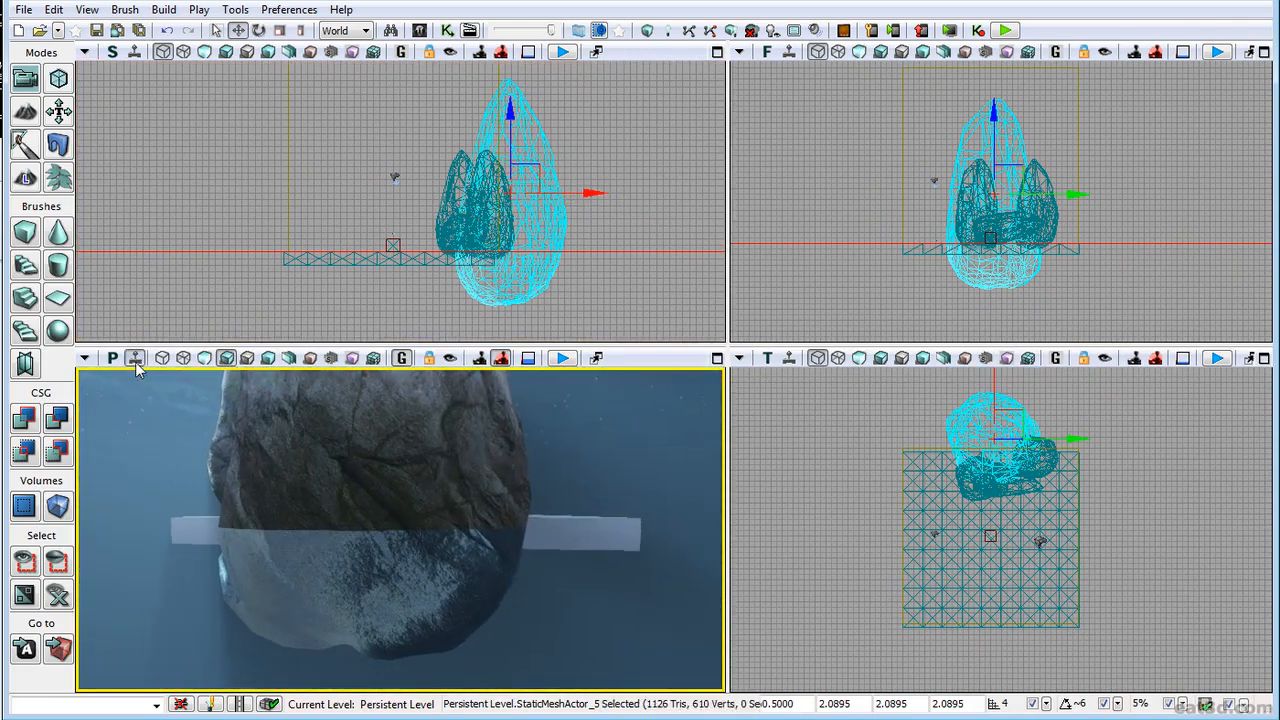
pyautogui.moveTo(510, 126); pyautogui.dragTo(509, 156)
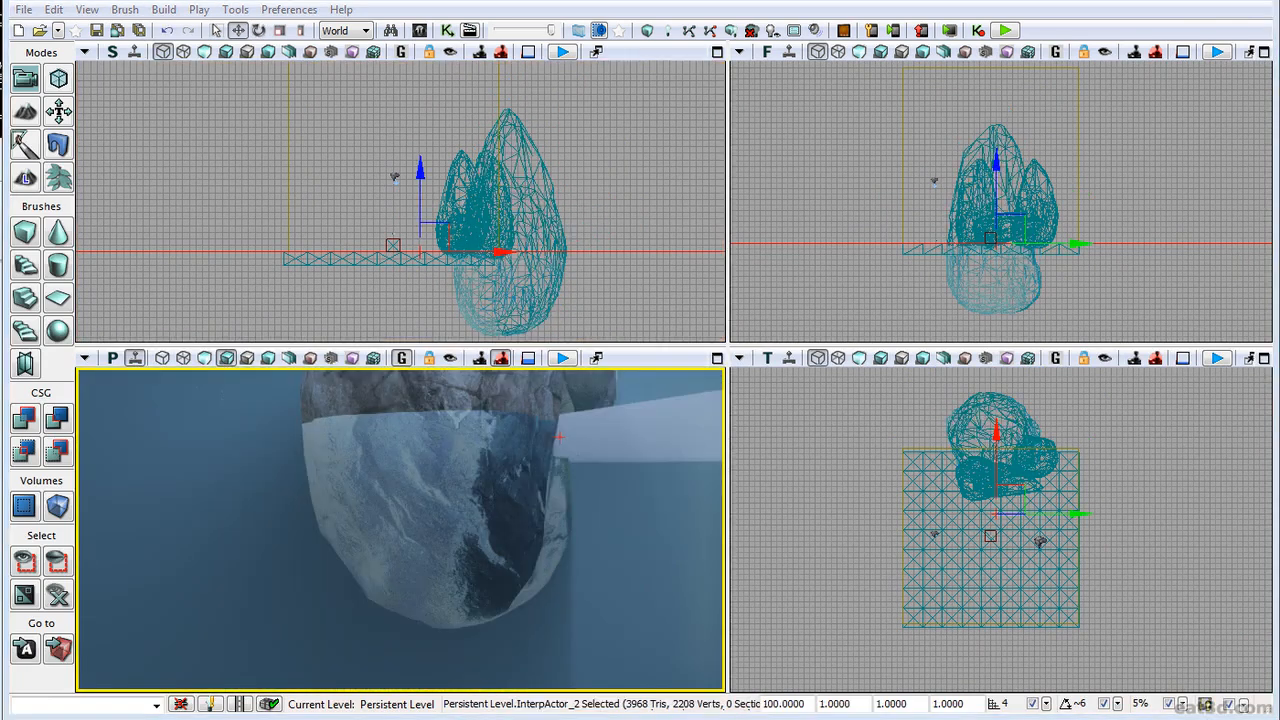
pyautogui.moveTo(457, 527); pyautogui.dragTo(430, 520, button='right')
pyautogui.moveTo(934, 192); pyautogui.dragTo(885, 182, button='right')
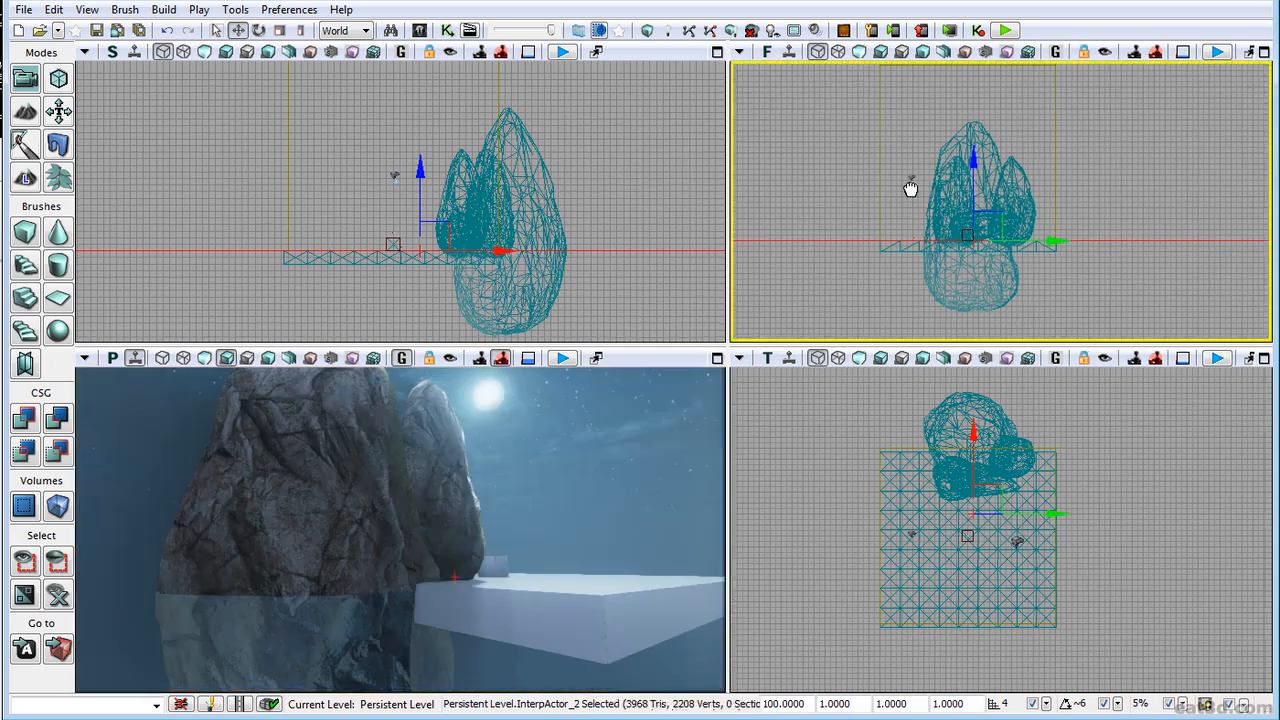
# Step: Reselect the large rock, rotate it onto its side and lower it so that it lies partly below the waterline
pyautogui.click(395, 475)
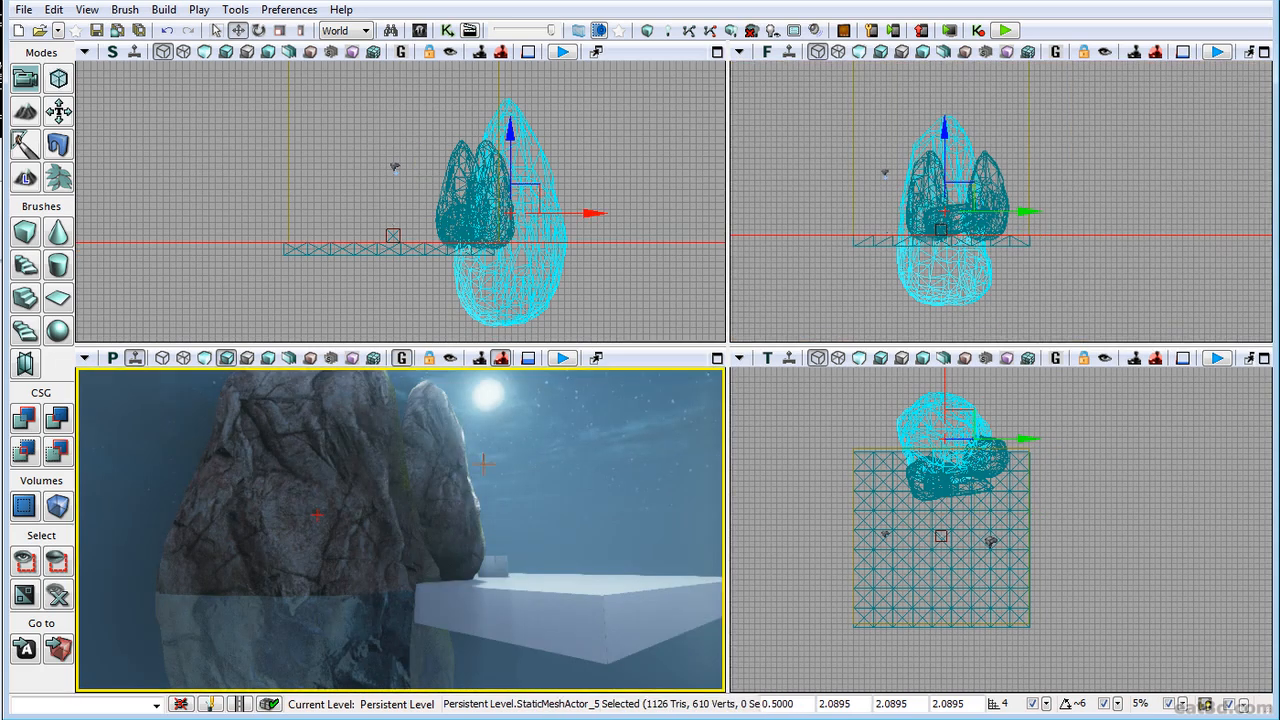
pyautogui.moveTo(943, 148)
pyautogui.mouseDown()
pyautogui.moveTo(943, 166)
pyautogui.moveTo(942, 147)
pyautogui.mouseUp()
pyautogui.press('space')
pyautogui.moveTo(843, 212); pyautogui.dragTo(943, 162)
pyautogui.press('space')
pyautogui.press('space')
pyautogui.moveTo(560, 470)
pyautogui.mouseDown(button='right')
pyautogui.moveTo(470, 480)
pyautogui.moveTo(500, 495)
pyautogui.moveTo(470, 520)
pyautogui.moveTo(468, 555)
pyautogui.moveTo(475, 500)
pyautogui.moveTo(490, 520)
pyautogui.moveTo(520, 480)
pyautogui.moveTo(575, 454)
pyautogui.mouseUp(button='right')
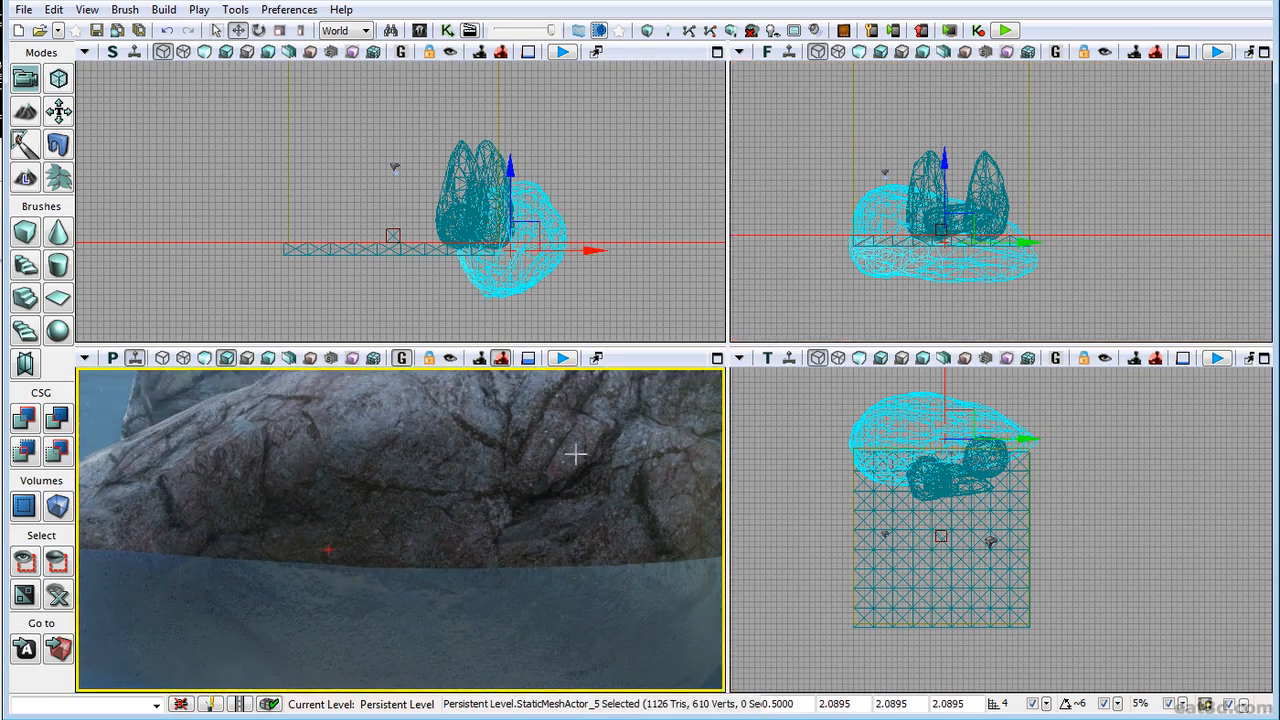
pyautogui.moveTo(945, 164); pyautogui.dragTo(945, 187)
pyautogui.moveTo(600, 430); pyautogui.dragTo(402, 713, button='right')
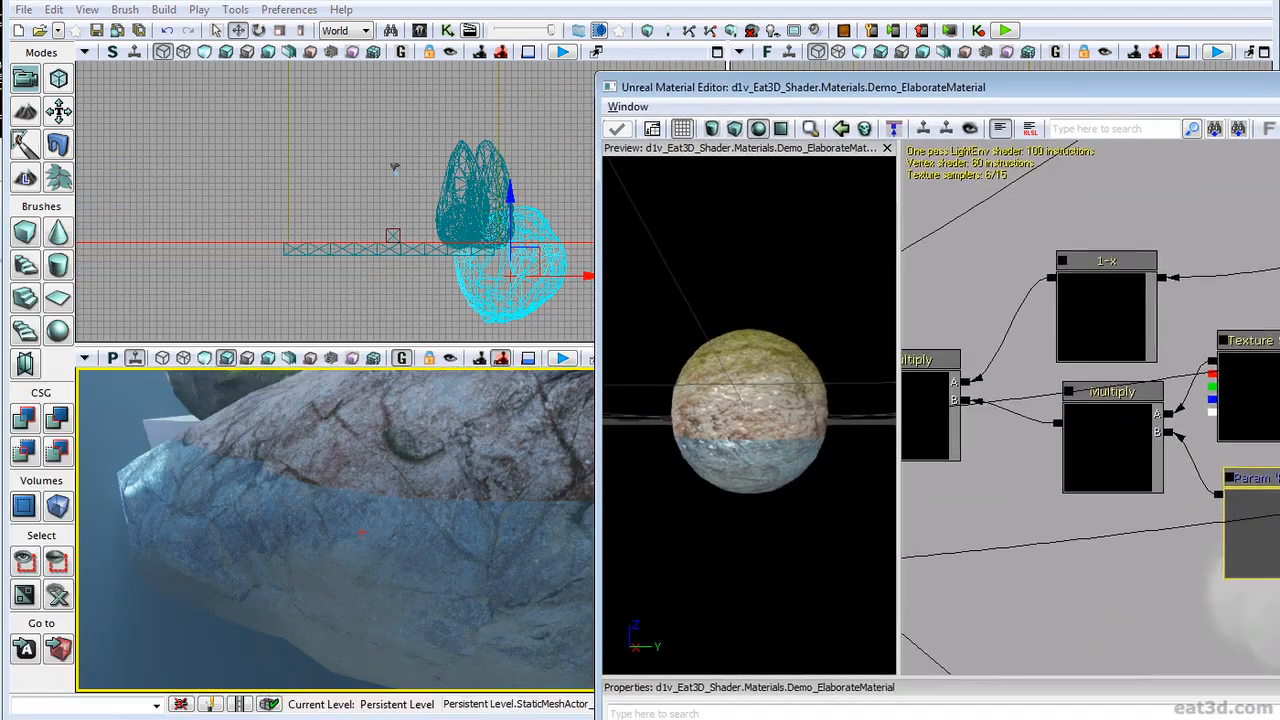
# Step: Switch to the material editor, reposition its window and locate the WaterLevel parameter among the water-level mask nodes
pyautogui.scroll(-5, 1058, 435)
pyautogui.moveTo(1270, 456); pyautogui.dragTo(1113, 452)
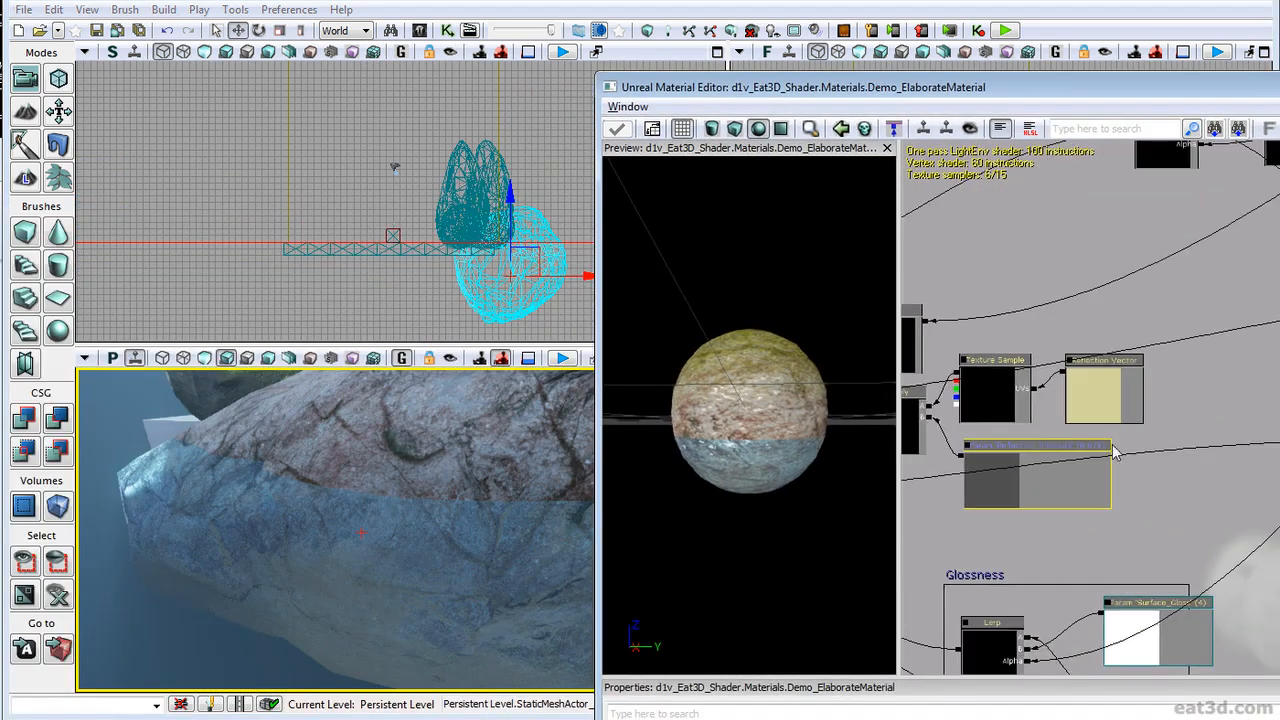
pyautogui.moveTo(1024, 87); pyautogui.dragTo(971, 11)
pyautogui.scroll(-2, 1040, 399)
pyautogui.moveTo(1034, 398); pyautogui.dragTo(1143, 344)
pyautogui.scroll(-1, 1103, 474)
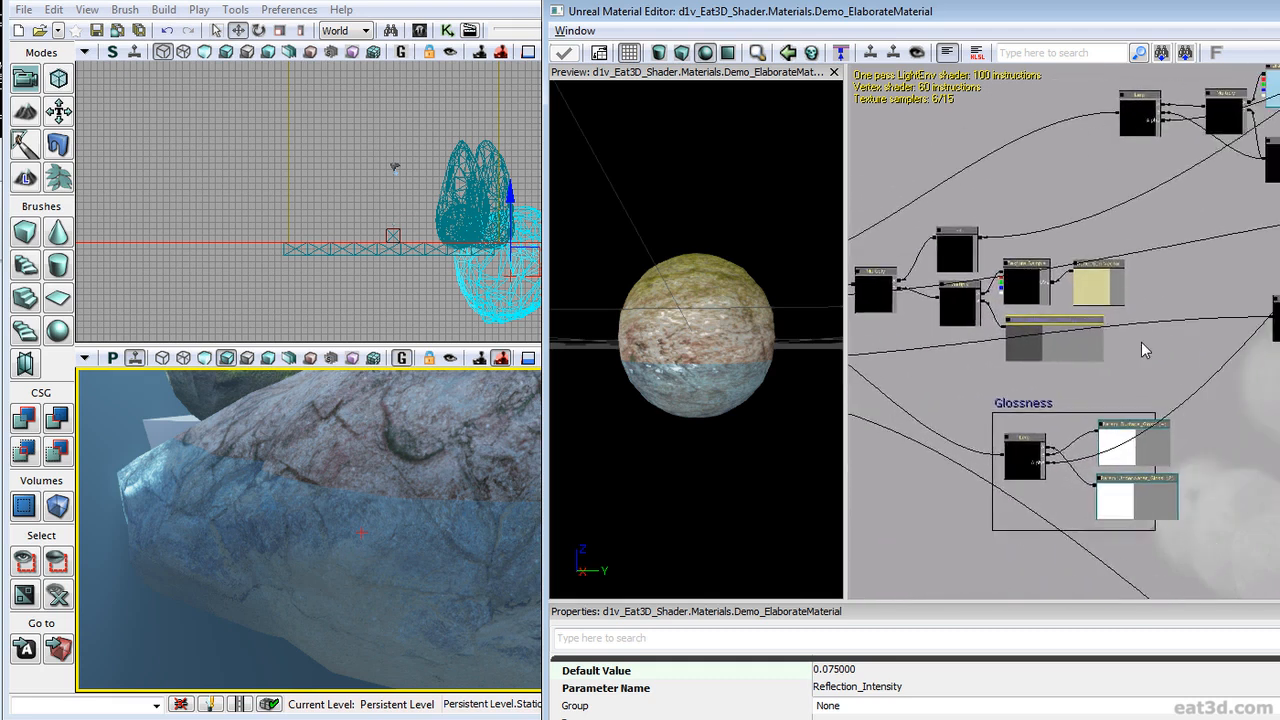
pyautogui.moveTo(1278, 338); pyautogui.dragTo(1112, 376)
pyautogui.scroll(1, 1112, 378)
pyautogui.scroll(-1, 1120, 375)
pyautogui.moveTo(1275, 255); pyautogui.dragTo(1128, 336)
pyautogui.moveTo(1159, 393); pyautogui.dragTo(1090, 486)
pyautogui.scroll(2, 1090, 486)
pyautogui.scroll(2, 1160, 466)
pyautogui.moveTo(1225, 273); pyautogui.dragTo(1127, 389)
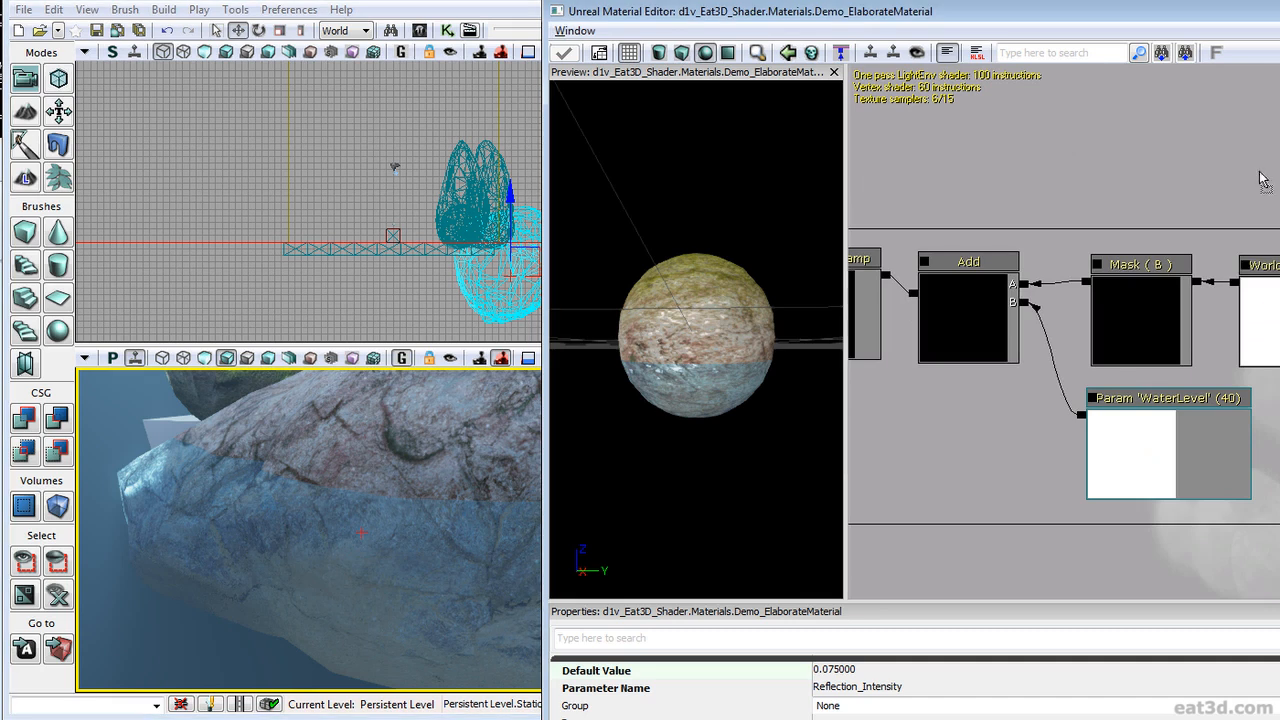
# Step: Add a Sine node with a period of 1 beside the water-level mask nodes and position it near the world position input
pyautogui.moveTo(1279, 180); pyautogui.dragTo(1258, 173)
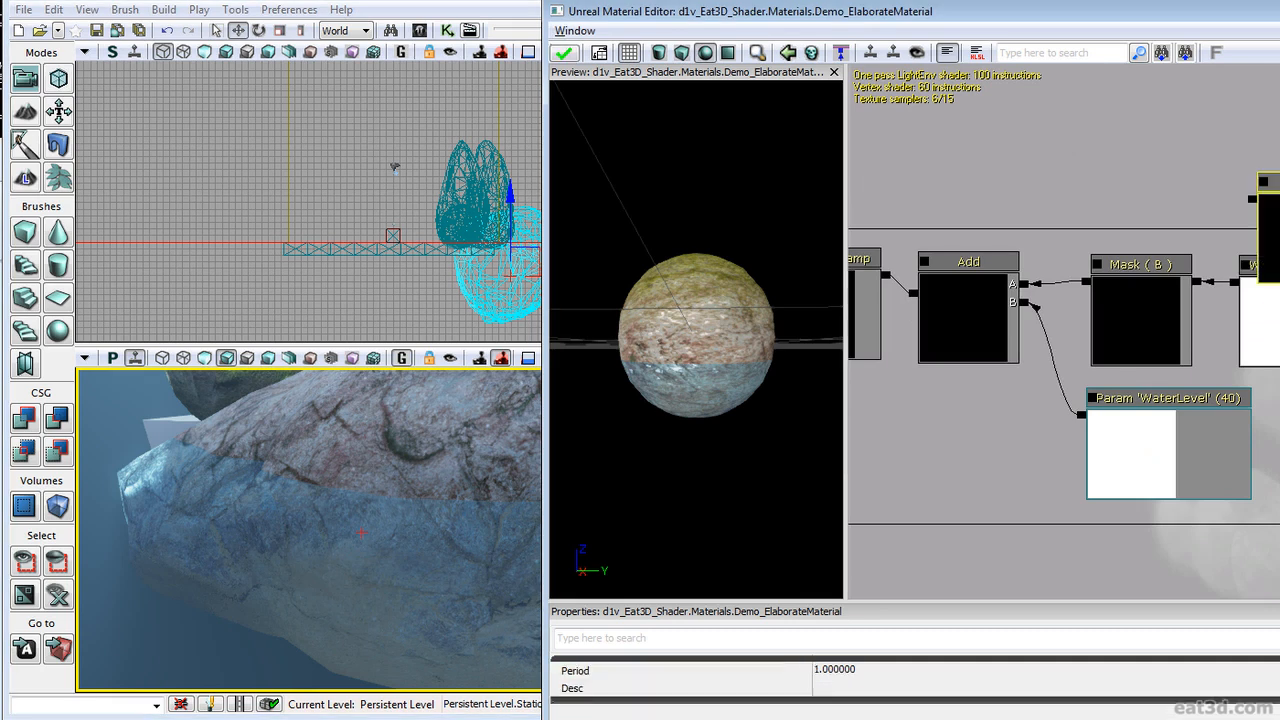
pyautogui.click(1279, 220)
pyautogui.click(1279, 220)
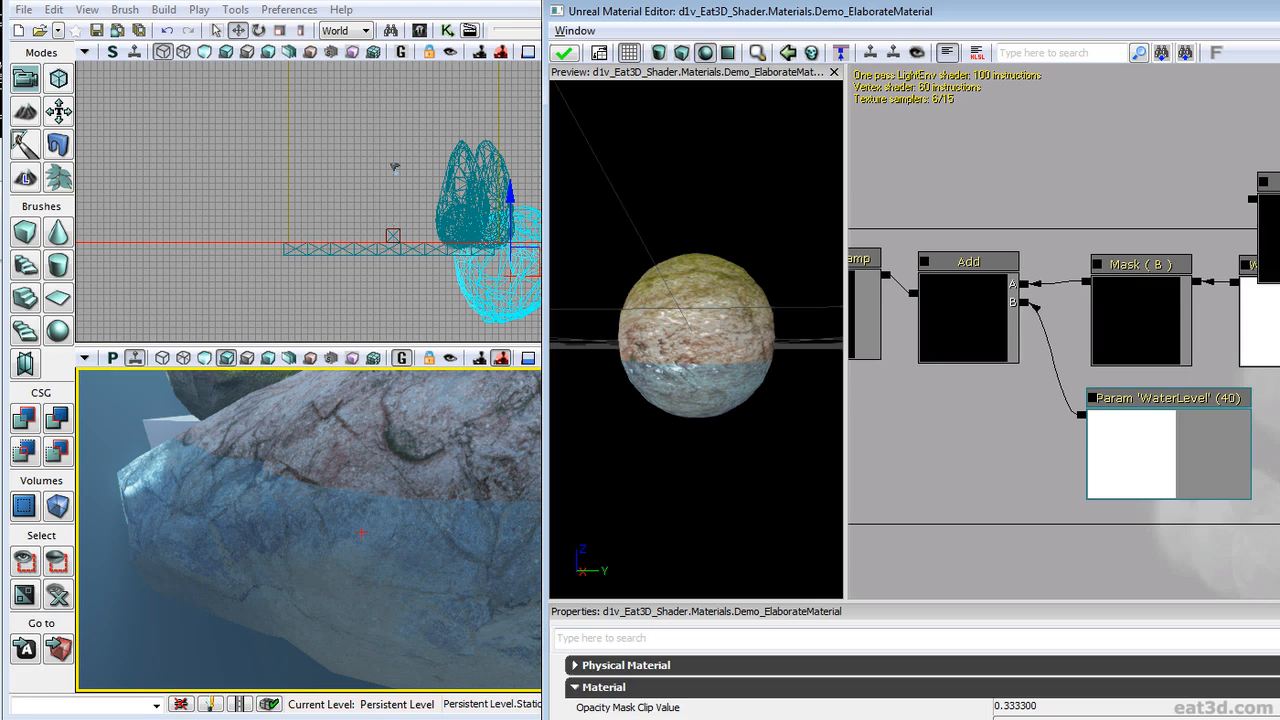
pyautogui.keyDown('ctrl'); pyautogui.moveTo(1272, 225); pyautogui.dragTo(1279, 225); pyautogui.keyUp('ctrl')
pyautogui.moveTo(1245, 472); pyautogui.dragTo(1279, 246)
# Step: Duplicate an existing Multiply node and move the copy to the WaterLevel_Mask group
pyautogui.scroll(-3, 1218, 398)
pyautogui.moveTo(1259, 405); pyautogui.dragTo(1109, 295)
pyautogui.click(1219, 377)
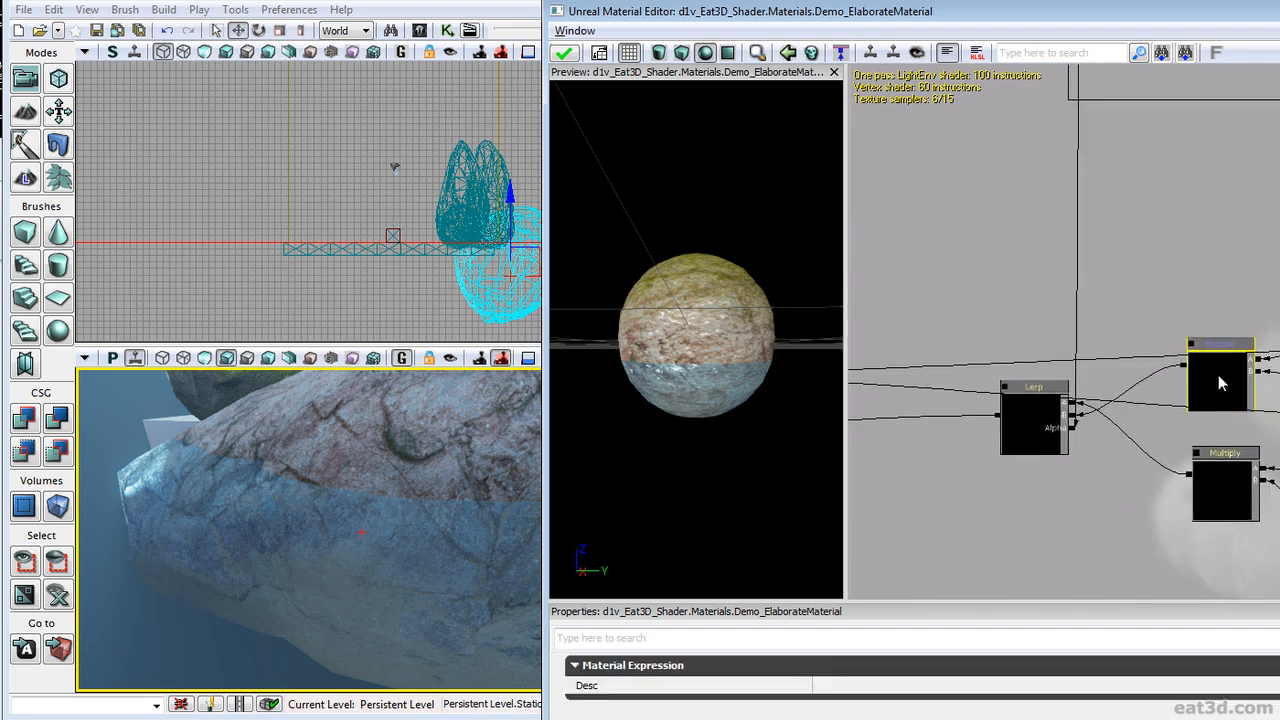
pyautogui.hotkey('ctrl', 'w')
pyautogui.keyDown('ctrl'); pyautogui.moveTo(1222, 380); pyautogui.dragTo(1273, 124); pyautogui.keyUp('ctrl')
# Step: Connect the WaterLevel parameter to the new Multiply's A input and the Multiply's output to the Add node's B input
pyautogui.moveTo(1273, 124); pyautogui.dragTo(1167, 313)
pyautogui.moveTo(1214, 231); pyautogui.dragTo(1218, 316)
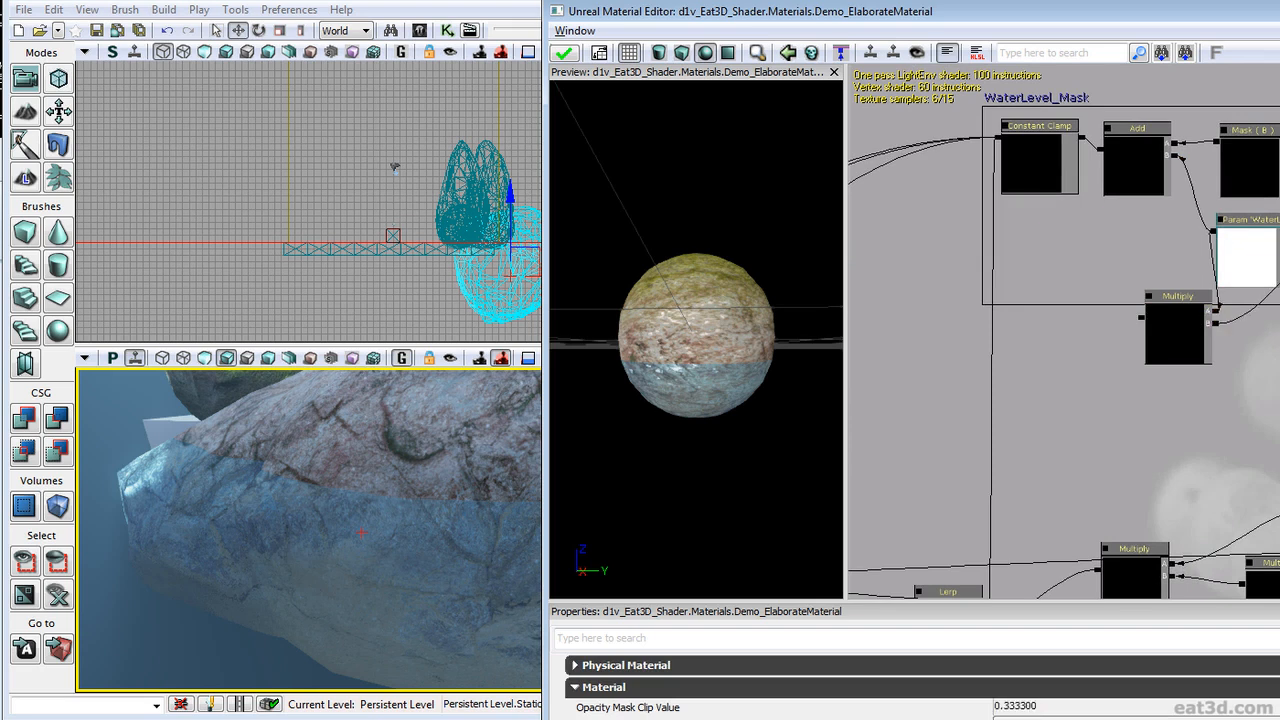
pyautogui.moveTo(1141, 319); pyautogui.dragTo(1178, 158)
# Step: Set the WaterLevel default value to 180 and apply the material changes to the level
pyautogui.click(1244, 255)
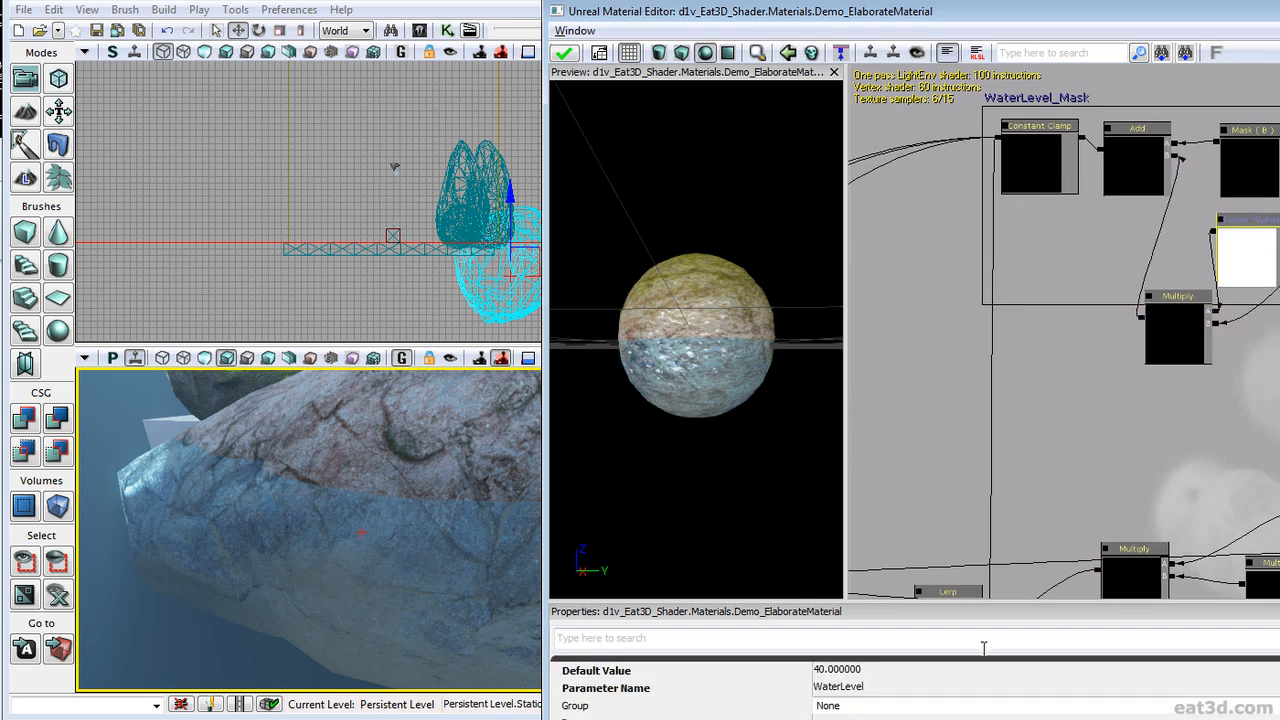
pyautogui.click(882, 668)
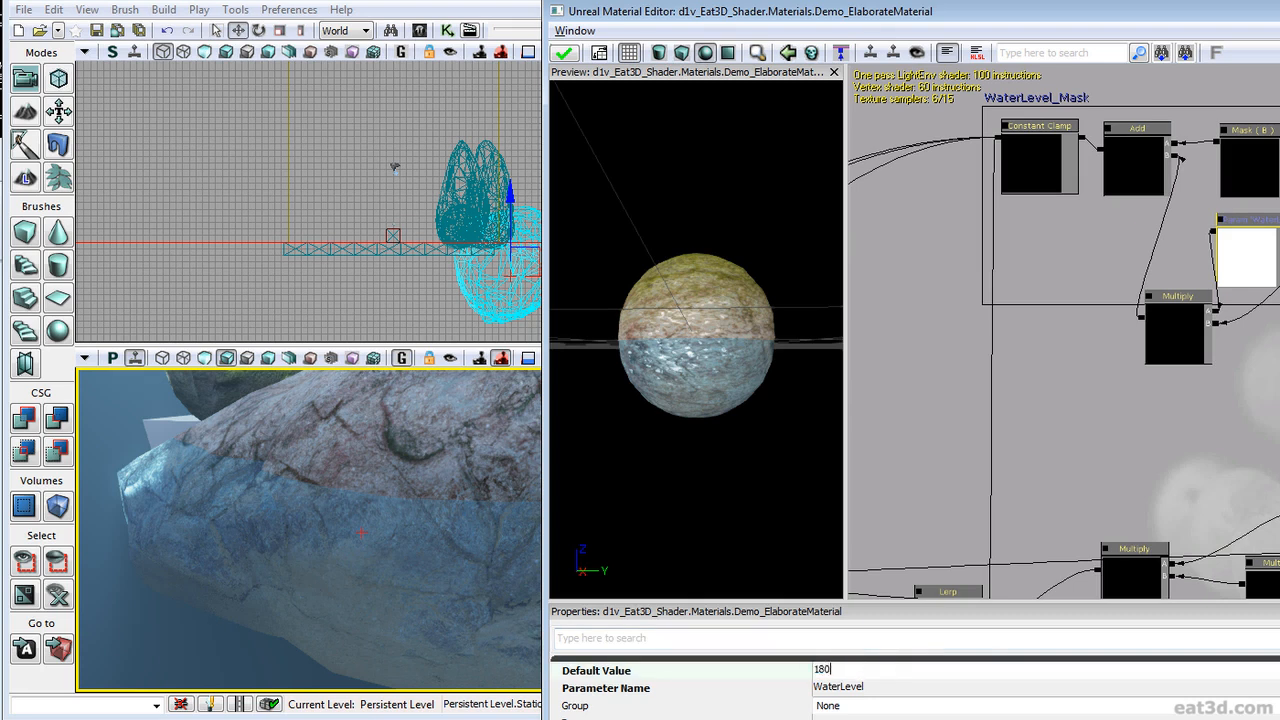
pyautogui.press('Return')
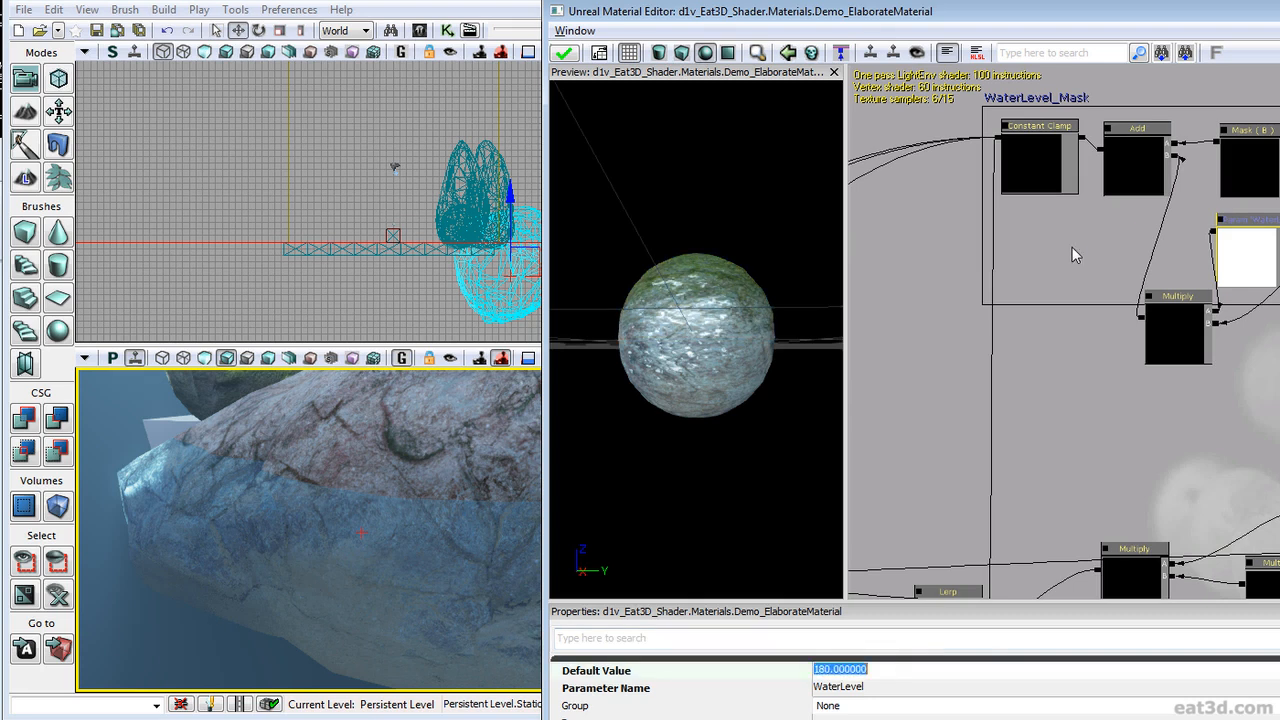
pyautogui.click(574, 58)
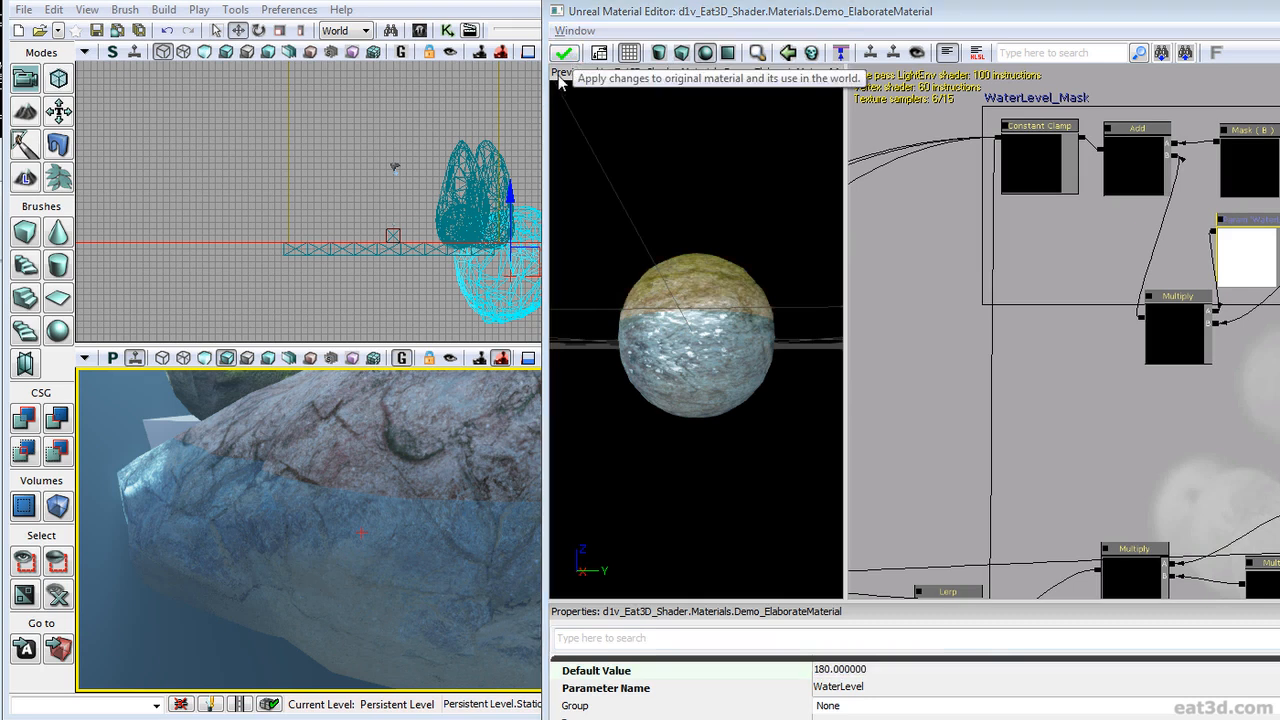
pyautogui.click(564, 52)
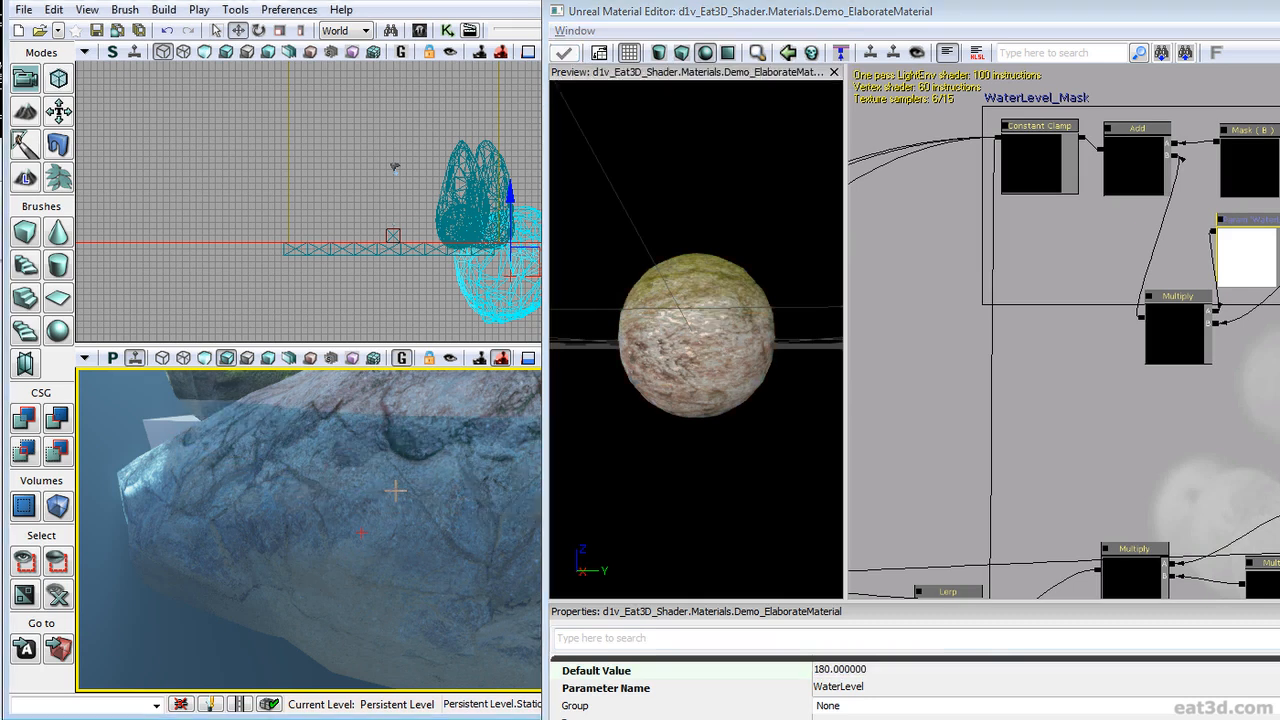
# Step: Examine the moving waterline on the rocks in the level and shift the material editor window out of the way
pyautogui.moveTo(396, 490); pyautogui.dragTo(374, 442, button='right')
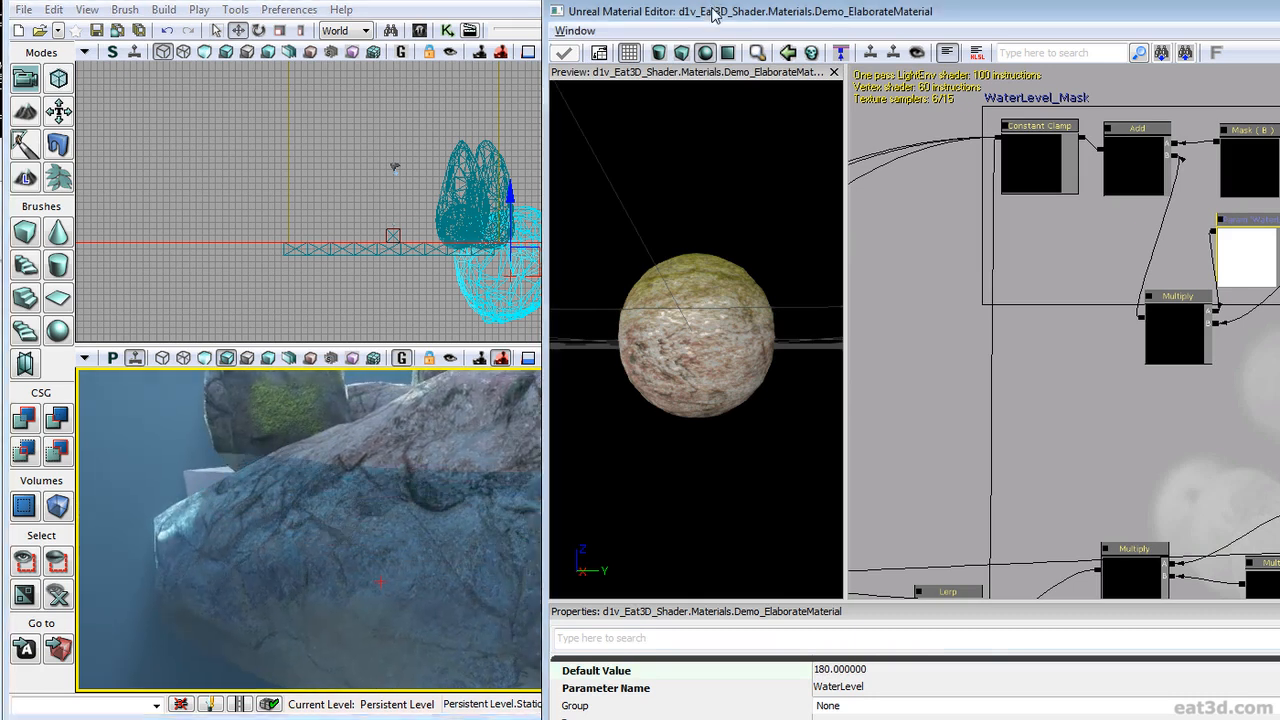
pyautogui.moveTo(714, 14); pyautogui.dragTo(0, 218)
pyautogui.moveTo(460, 534); pyautogui.dragTo(384, 512, button='right')
# Step: Duplicate the small upright rock next to the platform, placing the copy lower and farther out along X beside the large rock
pyautogui.click(400, 432)
pyautogui.moveTo(400, 432); pyautogui.dragTo(424, 418, button='right')
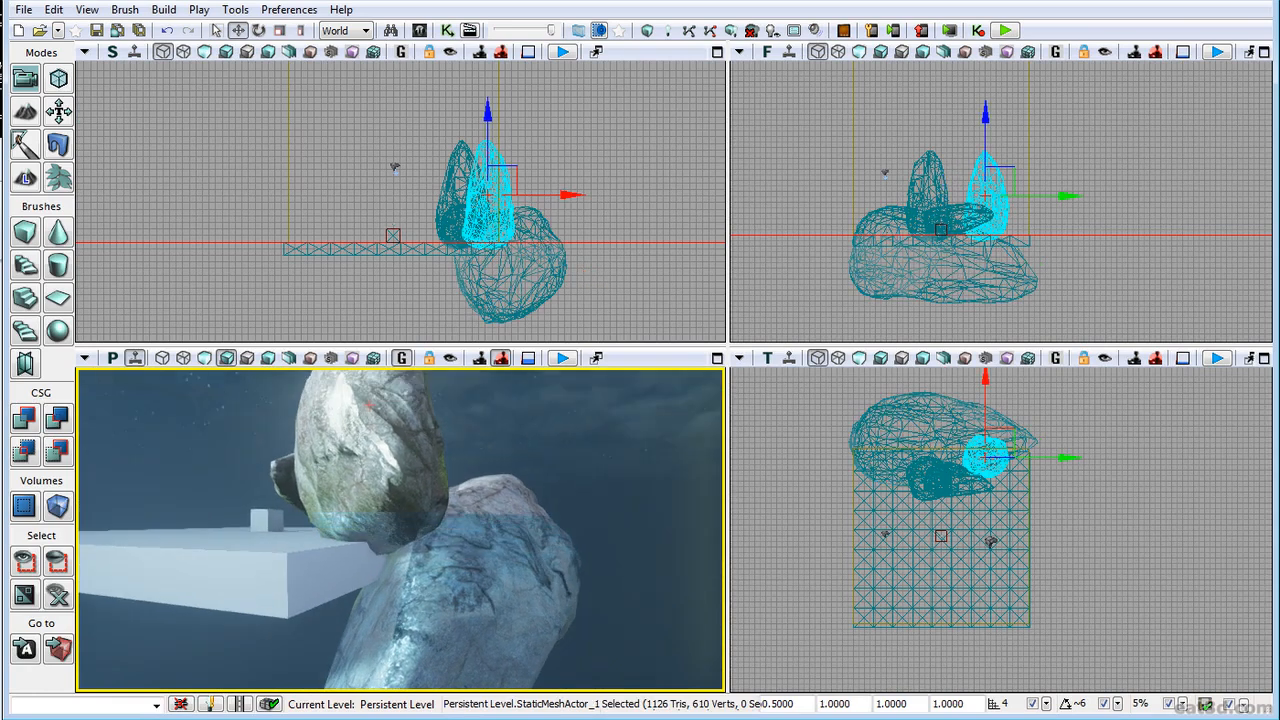
pyautogui.moveTo(982, 288); pyautogui.dragTo(983, 245, button='right')
pyautogui.scroll(3, 983, 245)
pyautogui.keyDown('alt'); pyautogui.moveTo(1008, 117); pyautogui.dragTo(1064, 219); pyautogui.keyUp('alt')
pyautogui.moveTo(552, 224); pyautogui.dragTo(660, 246)
# Step: Change the perspective viewport to unlit shading and examine the waterline across all the rocks
pyautogui.moveTo(508, 451); pyautogui.dragTo(558, 512, button='right')
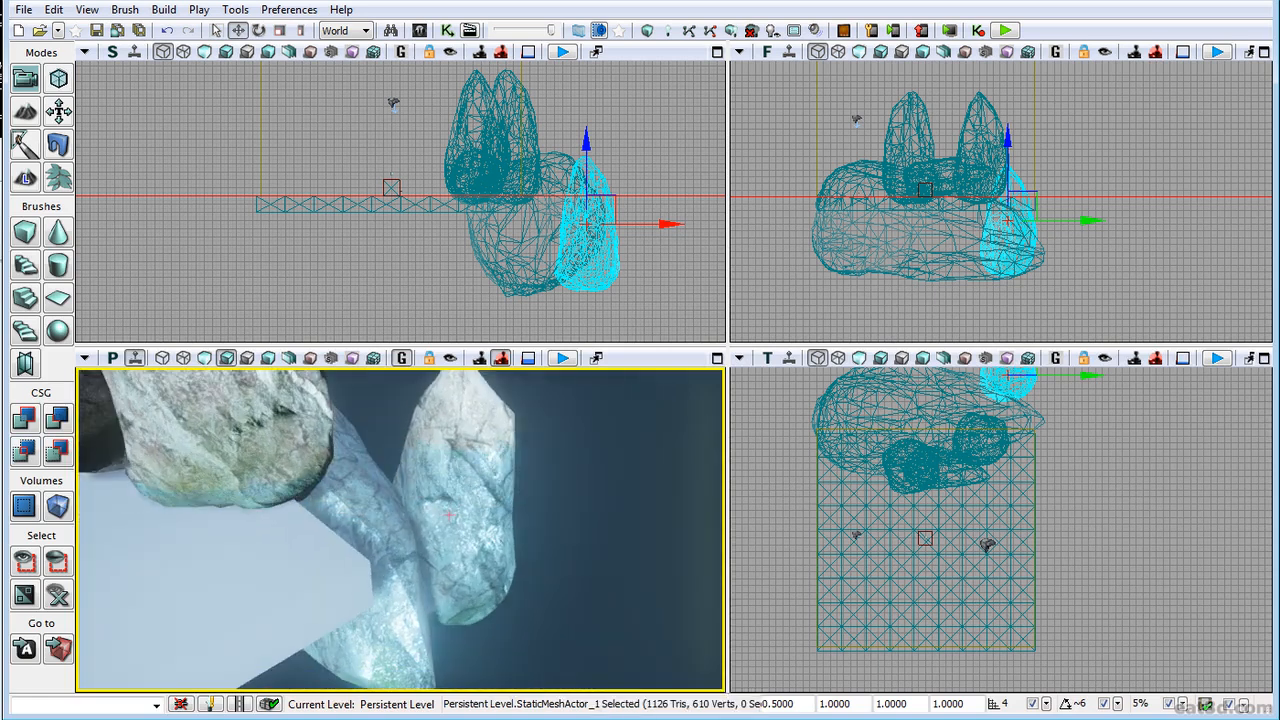
pyautogui.click(204, 358)
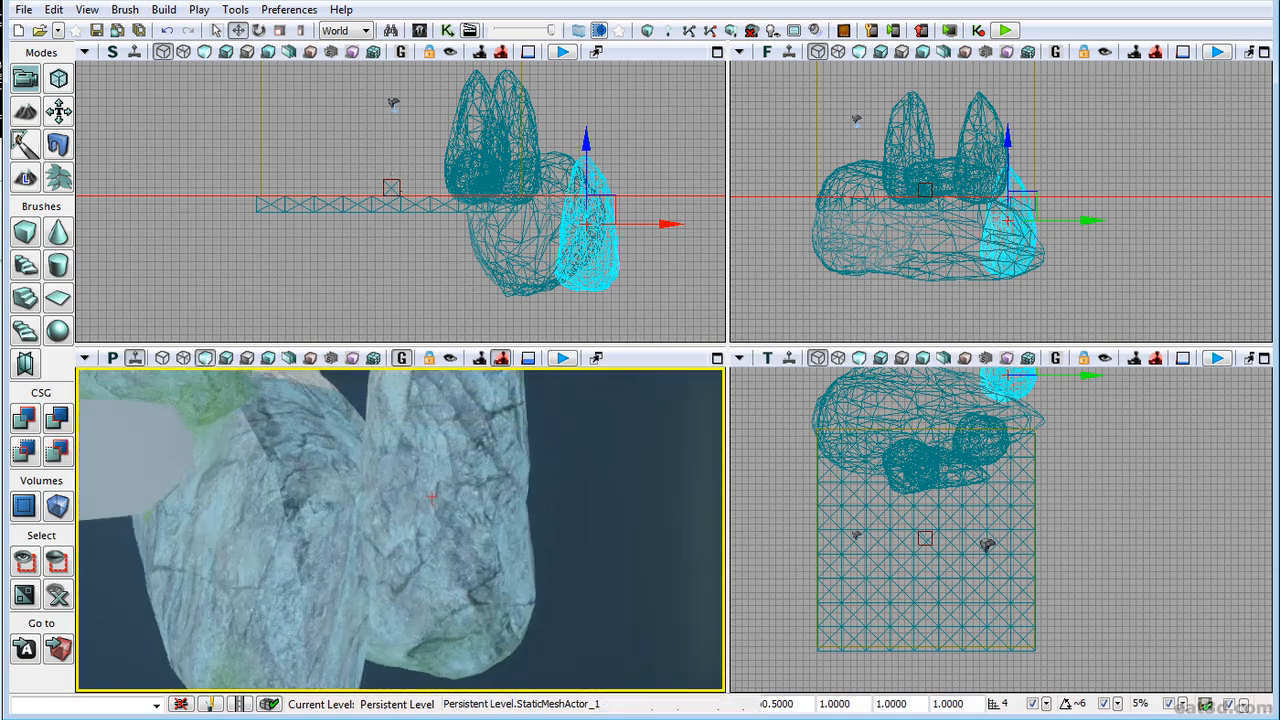
pyautogui.moveTo(283, 614)
pyautogui.mouseDown(button='right')
pyautogui.moveTo(268, 632)
pyautogui.moveTo(276, 600)
pyautogui.moveTo(283, 614)
pyautogui.mouseUp(button='right')
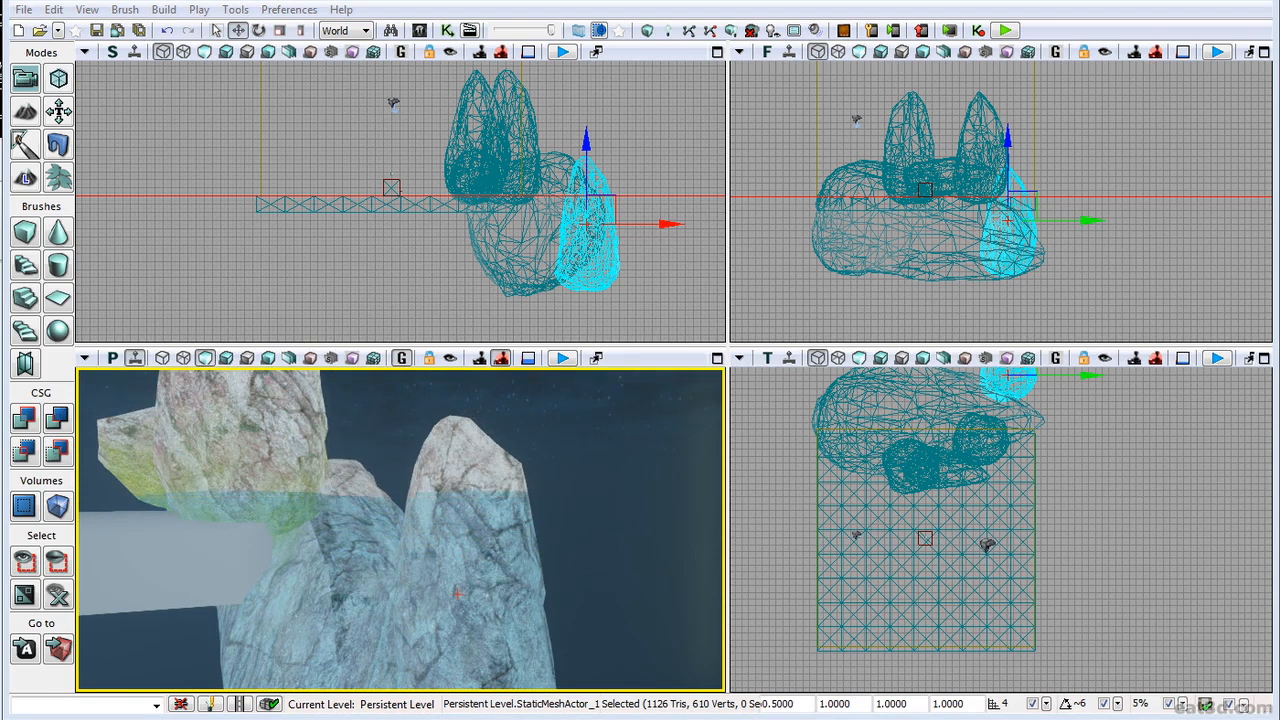
pyautogui.moveTo(619, 594); pyautogui.dragTo(382, 518, button='right')
pyautogui.moveTo(86, 575); pyautogui.dragTo(94, 580, button='right')
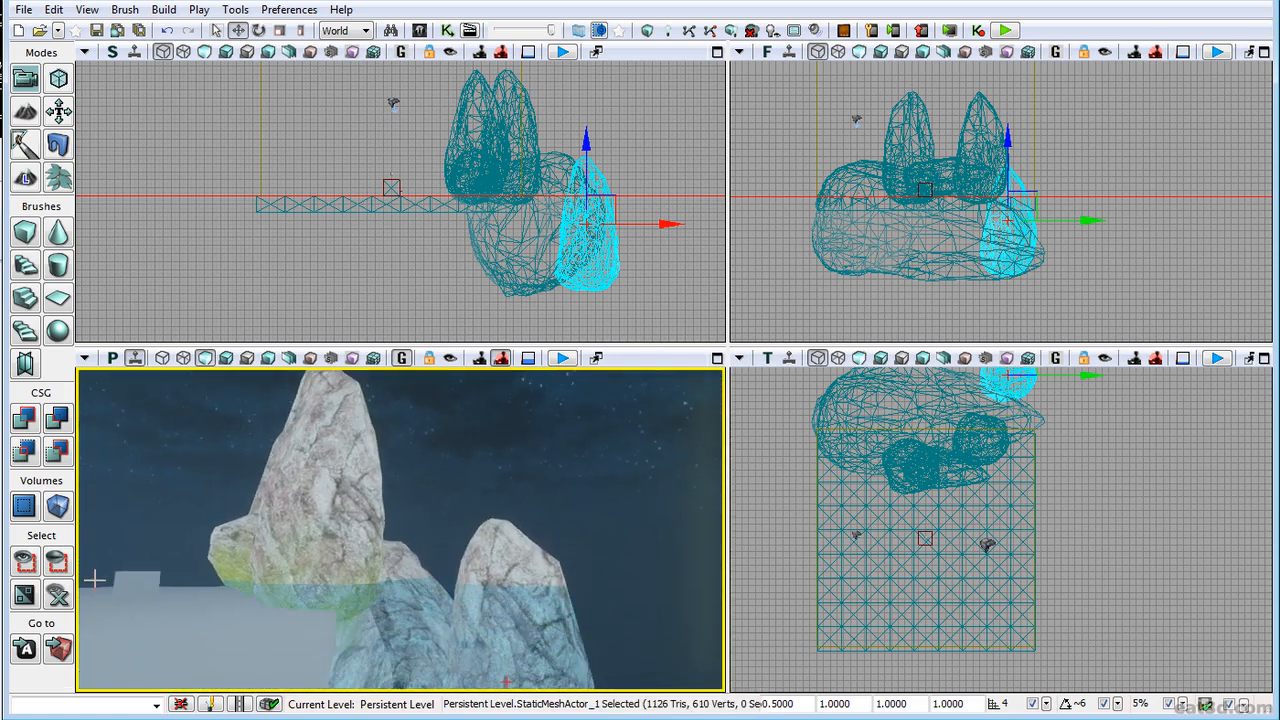